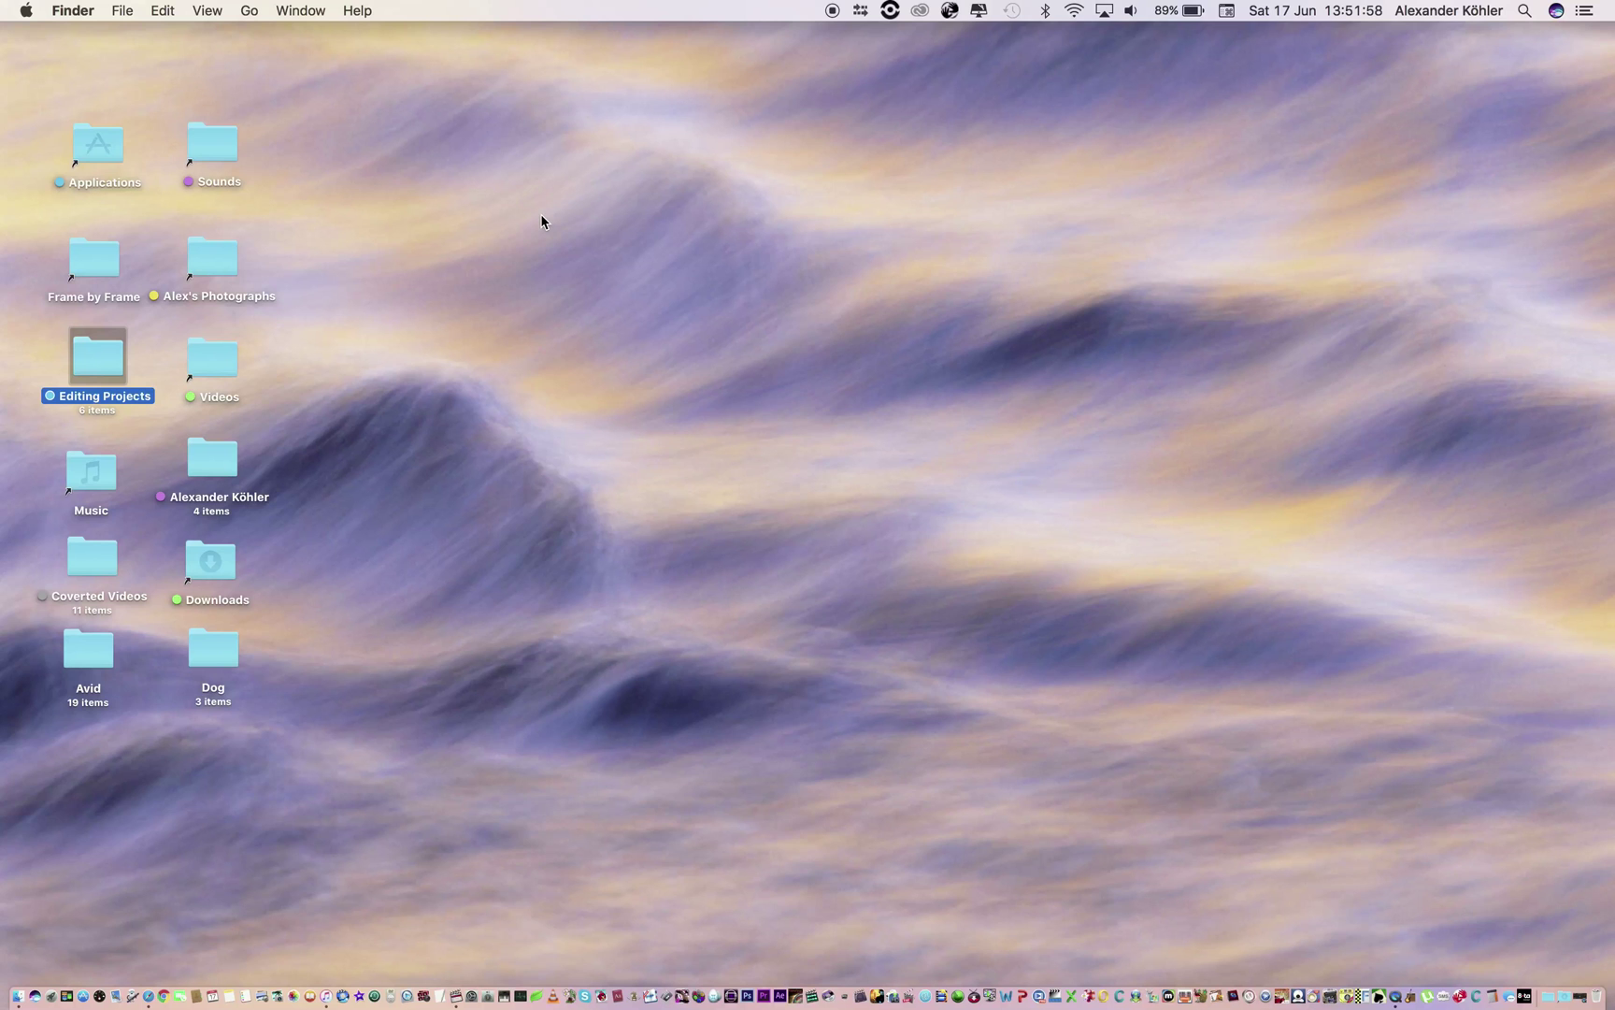
Turn off Bluetooth
left_click(1032, 12)
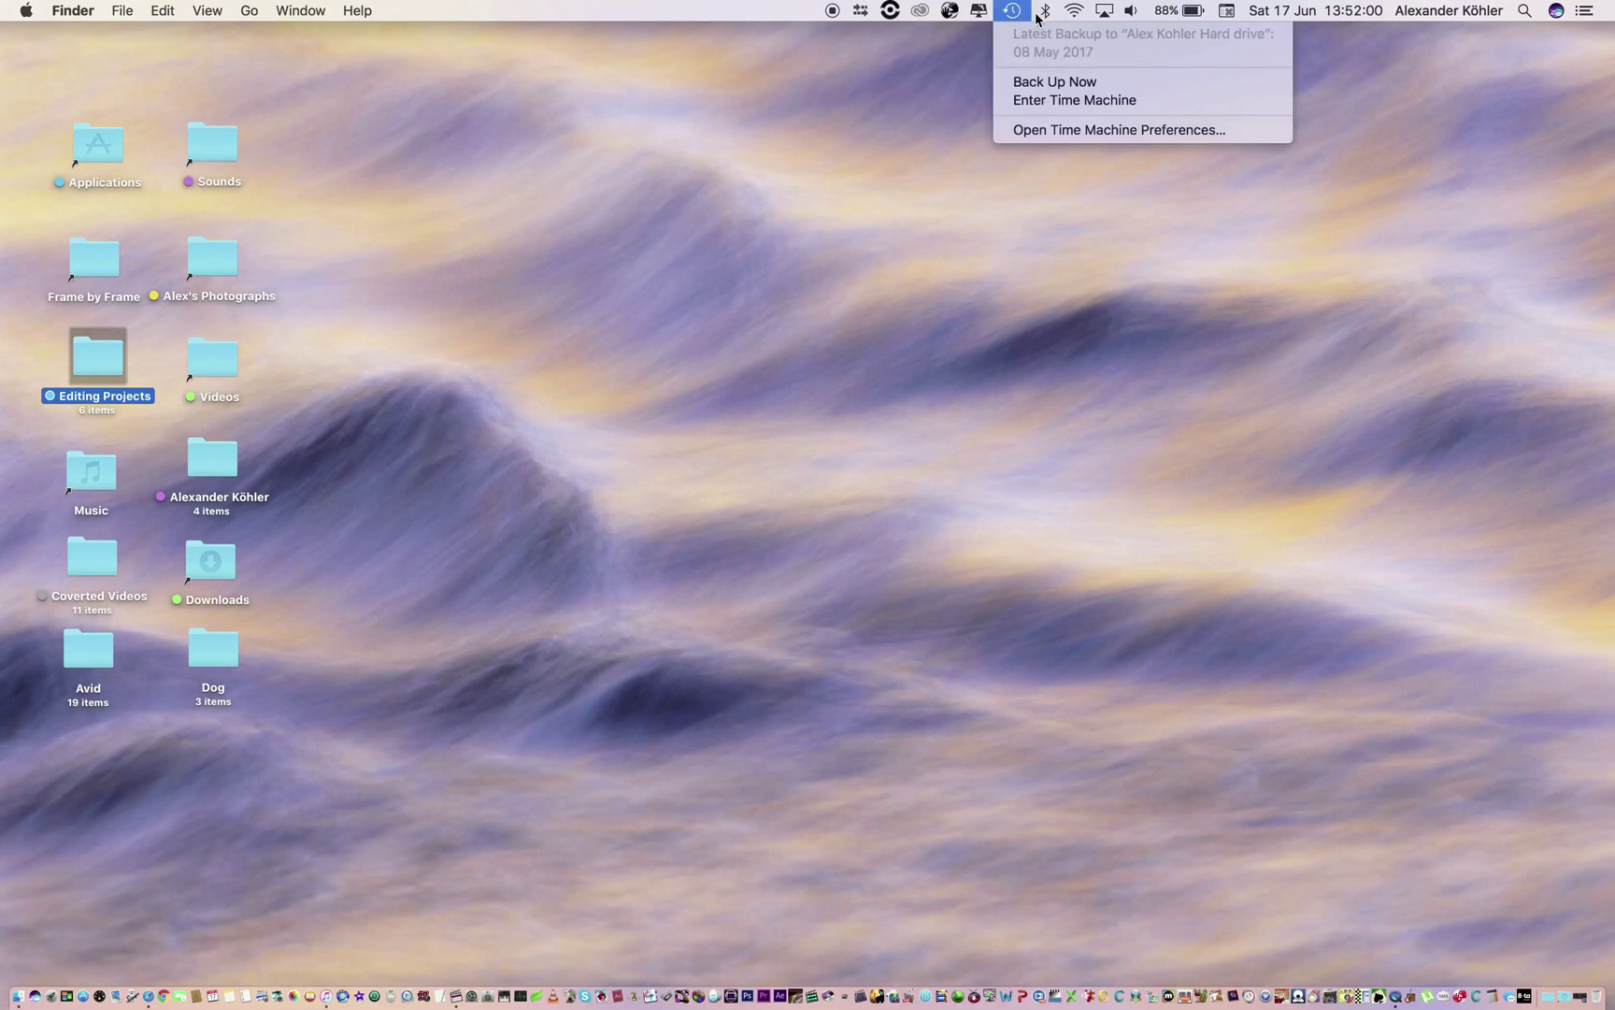
left_click(1040, 11)
left_click(1044, 10)
left_click(1087, 54)
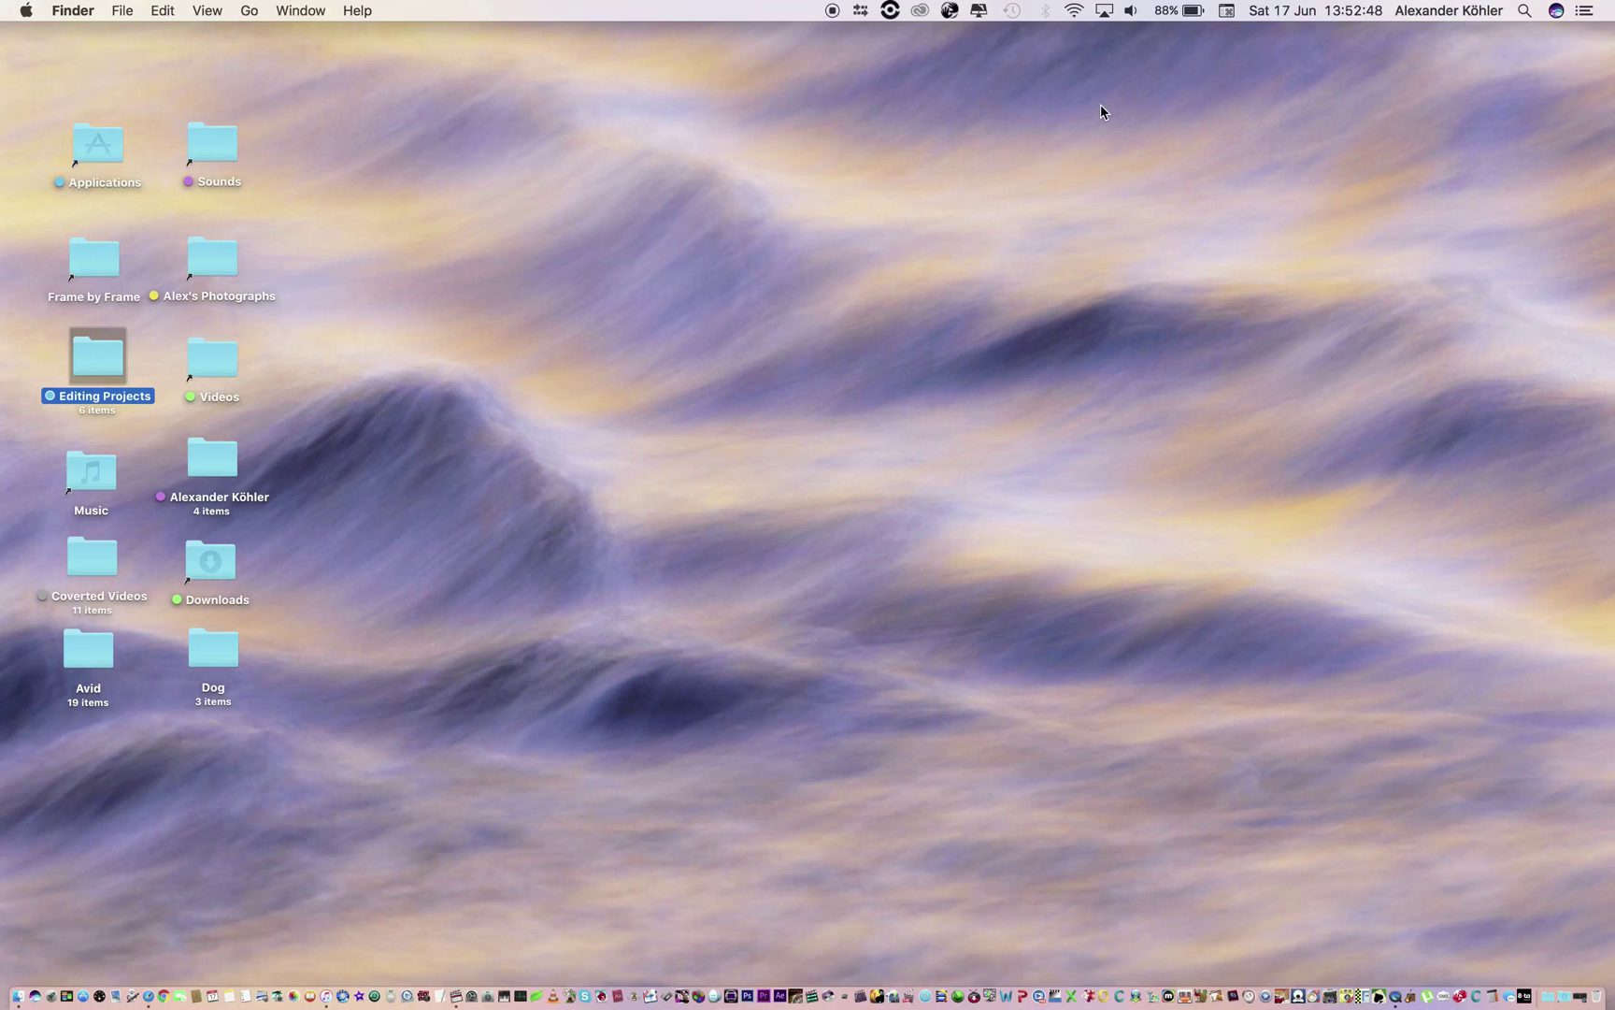
Search for Image Capture on the computer and open it
key("super+space")
type("imag")
type("e")
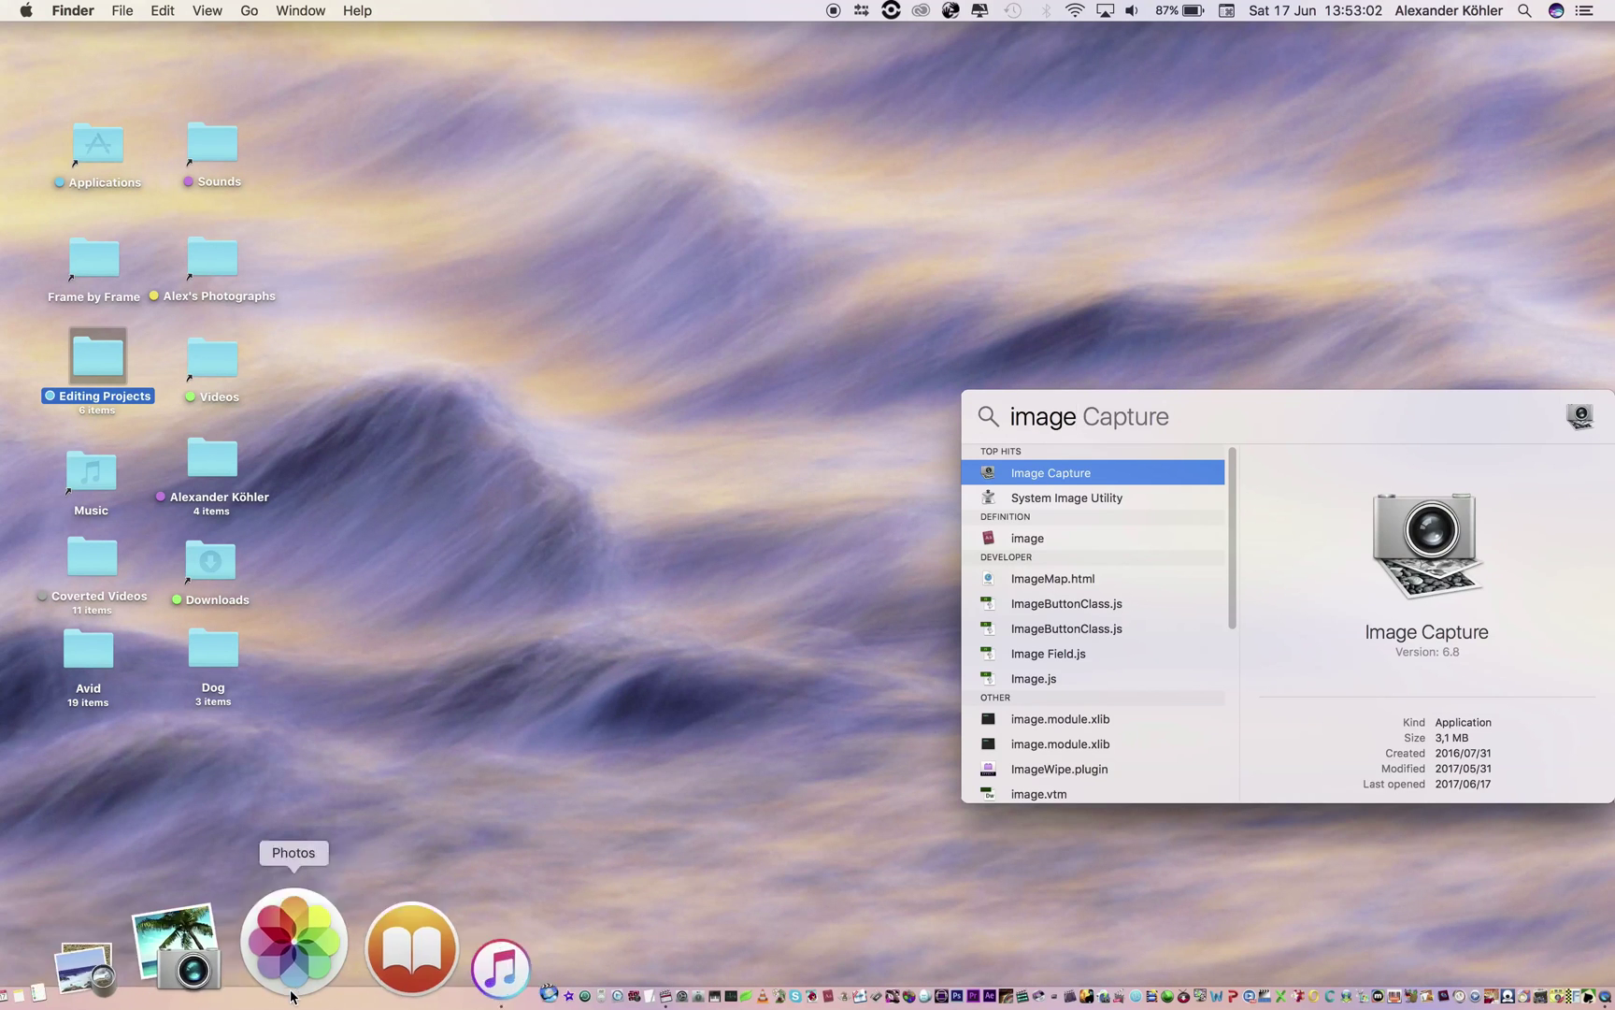
key("Return")
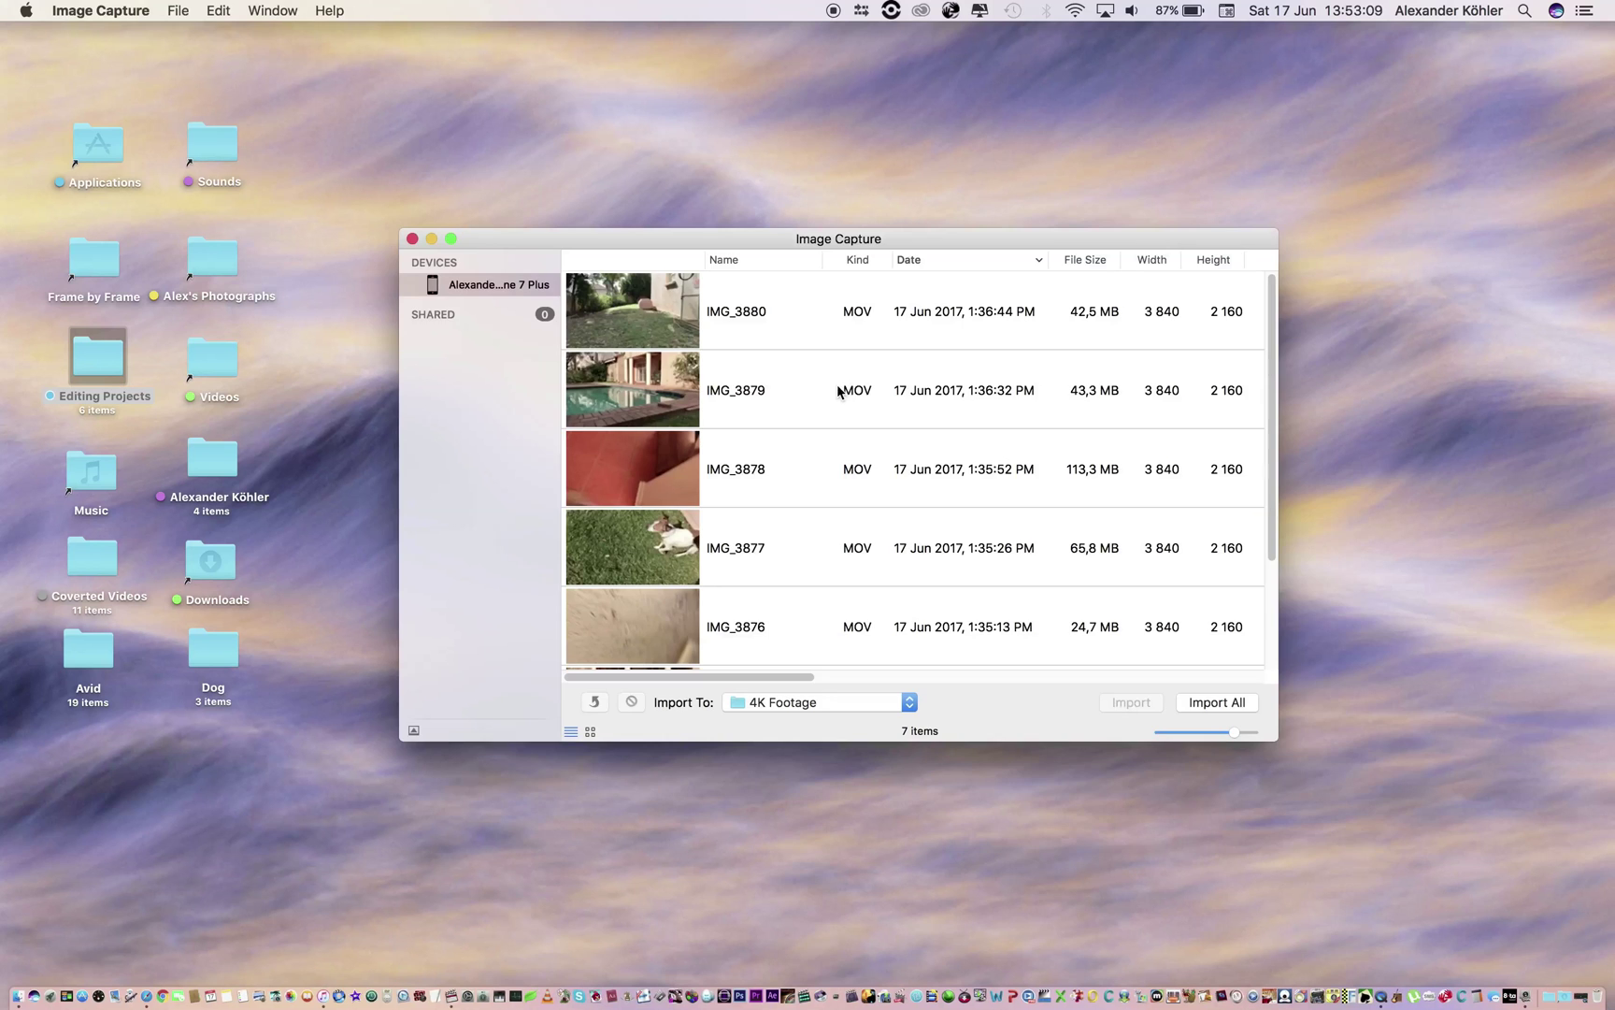
Set the import destination to the 4K Footage folder inside the Dog folder on the Desktop
left_click(852, 708)
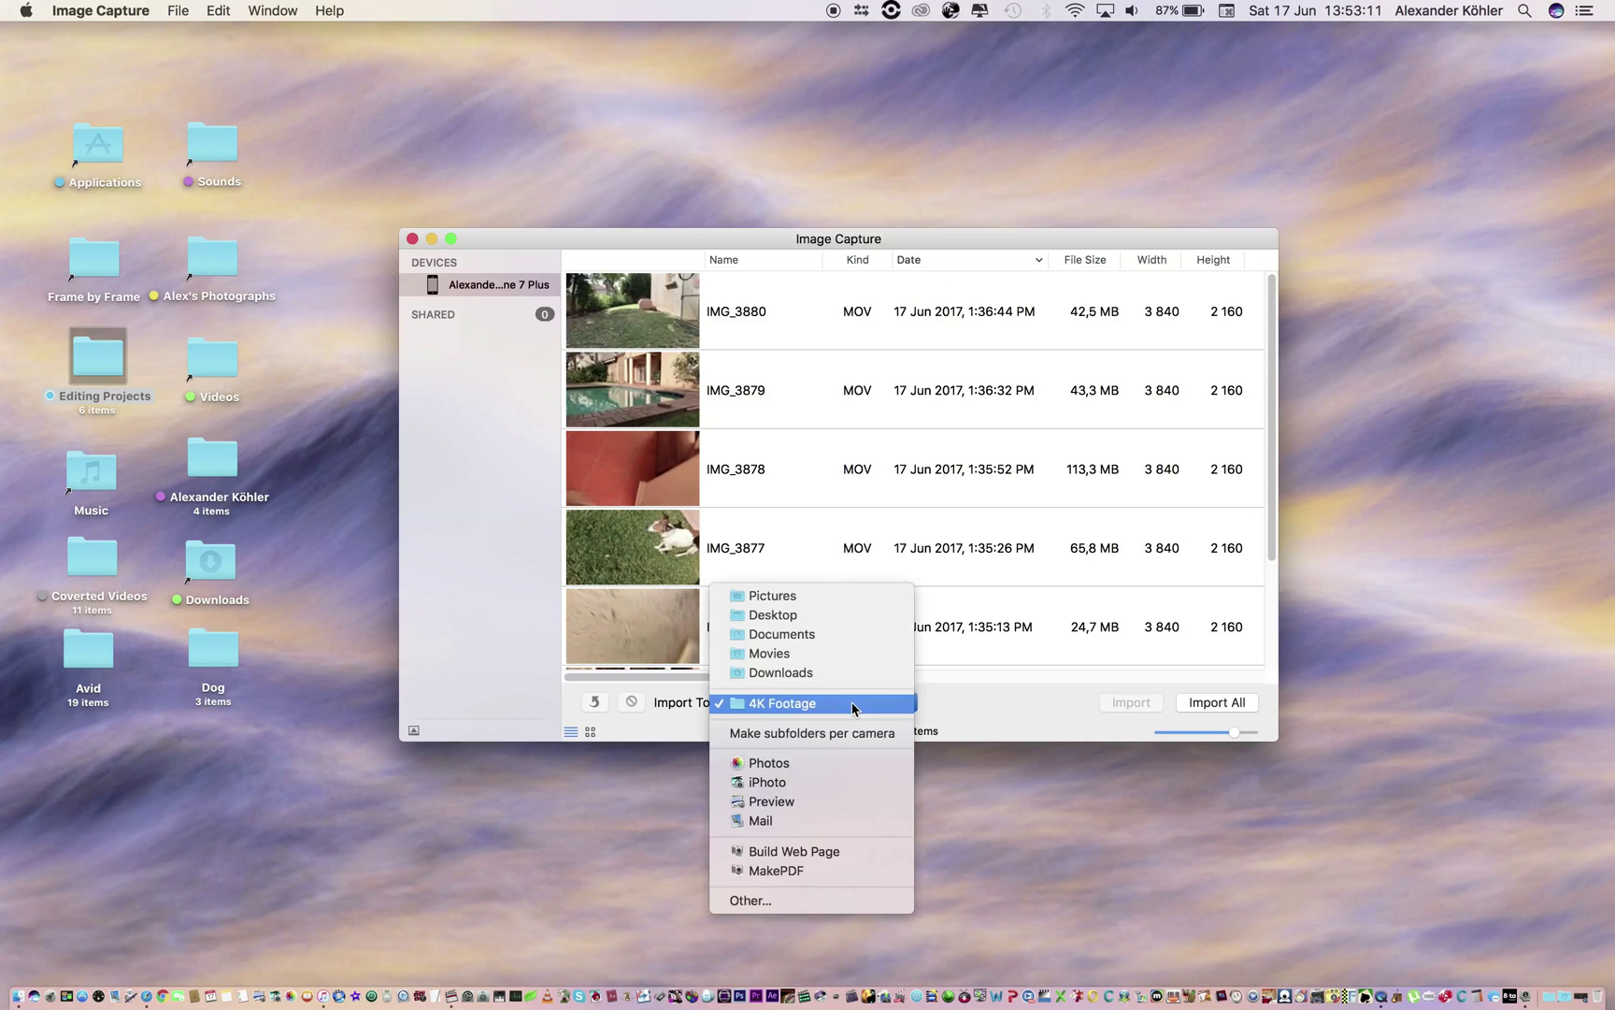
left_click(844, 899)
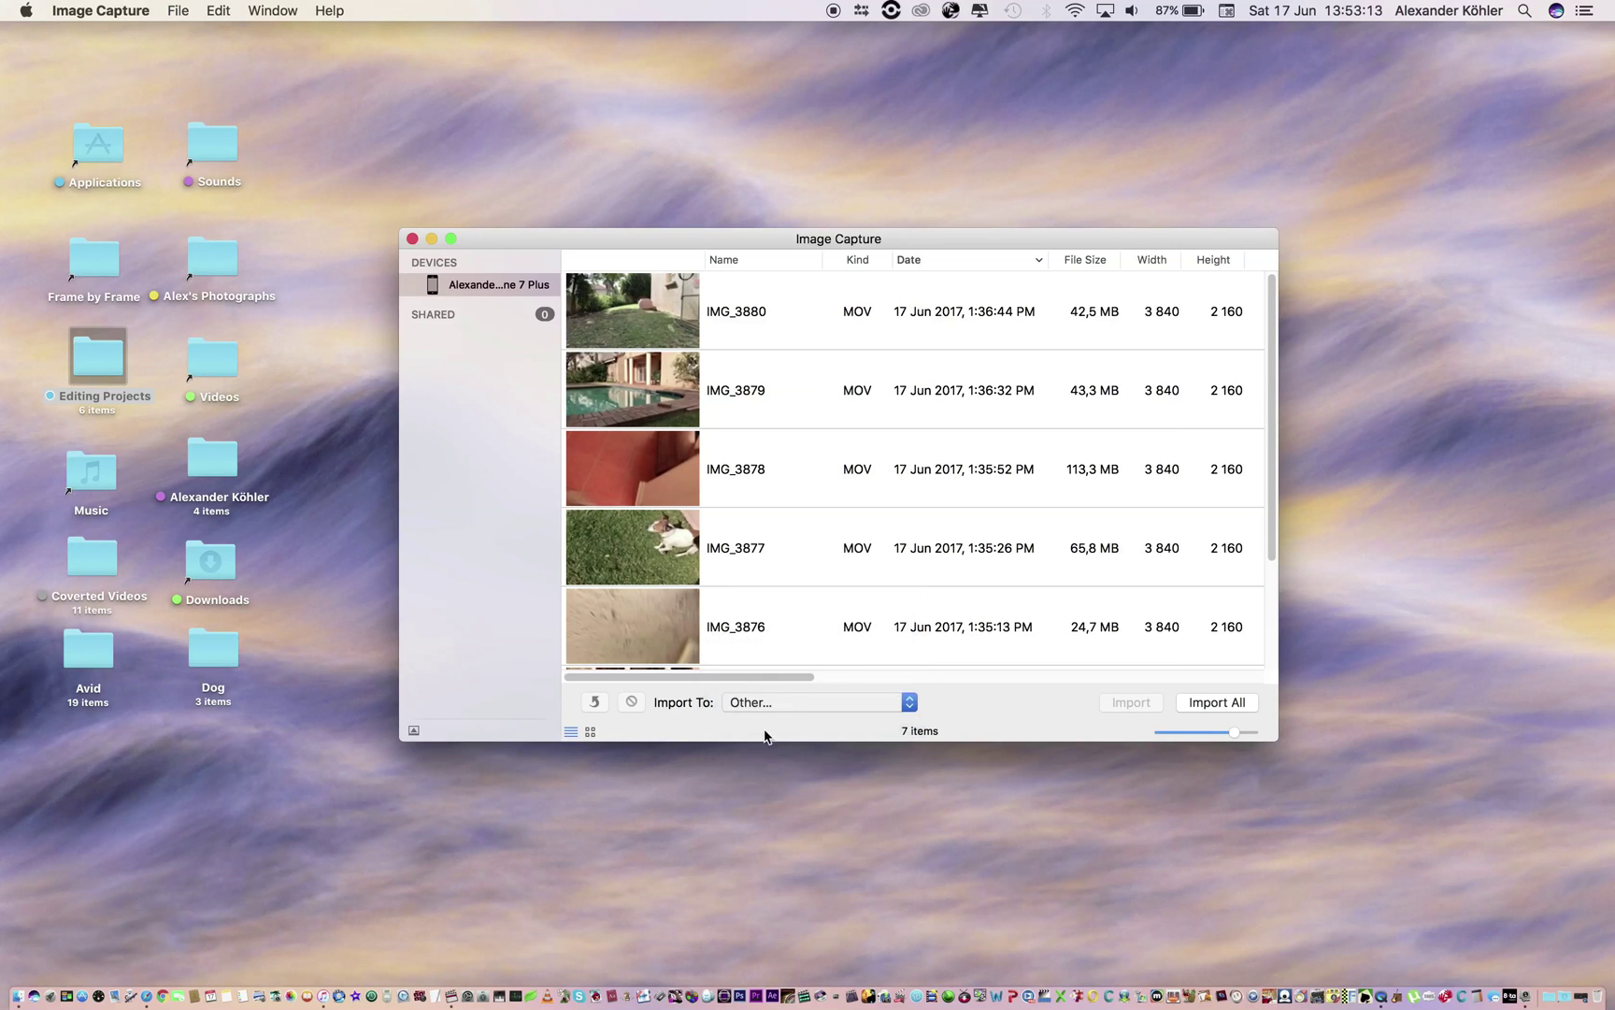
left_click(582, 400)
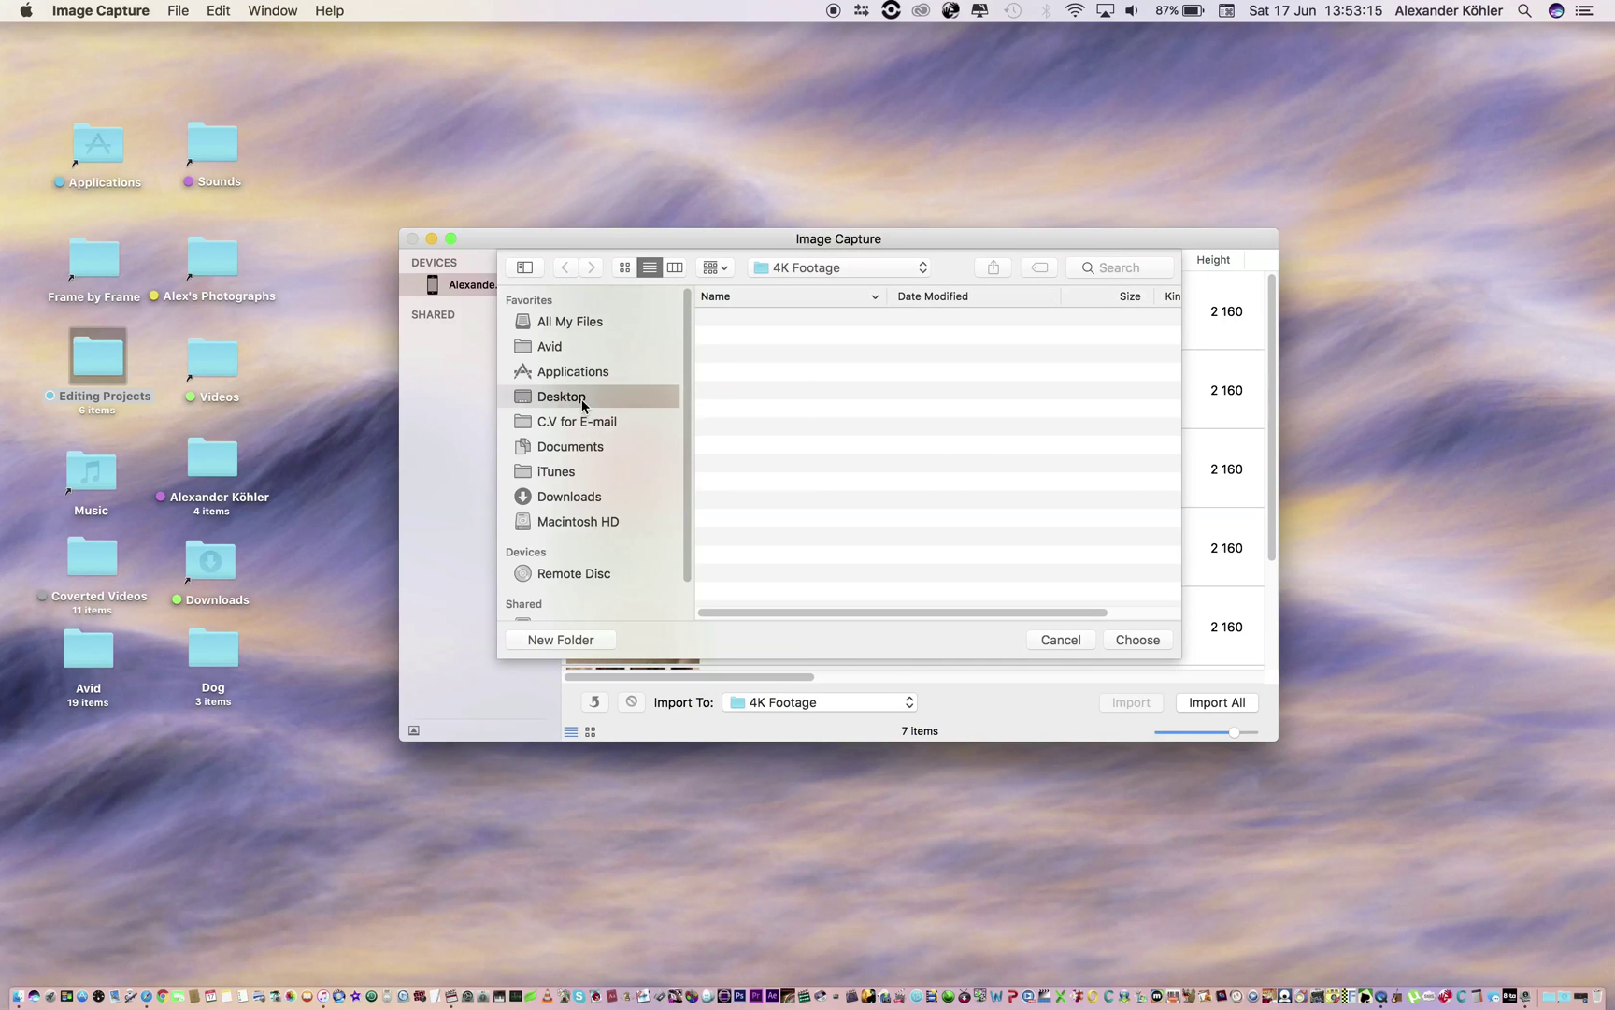
left_click(750, 432)
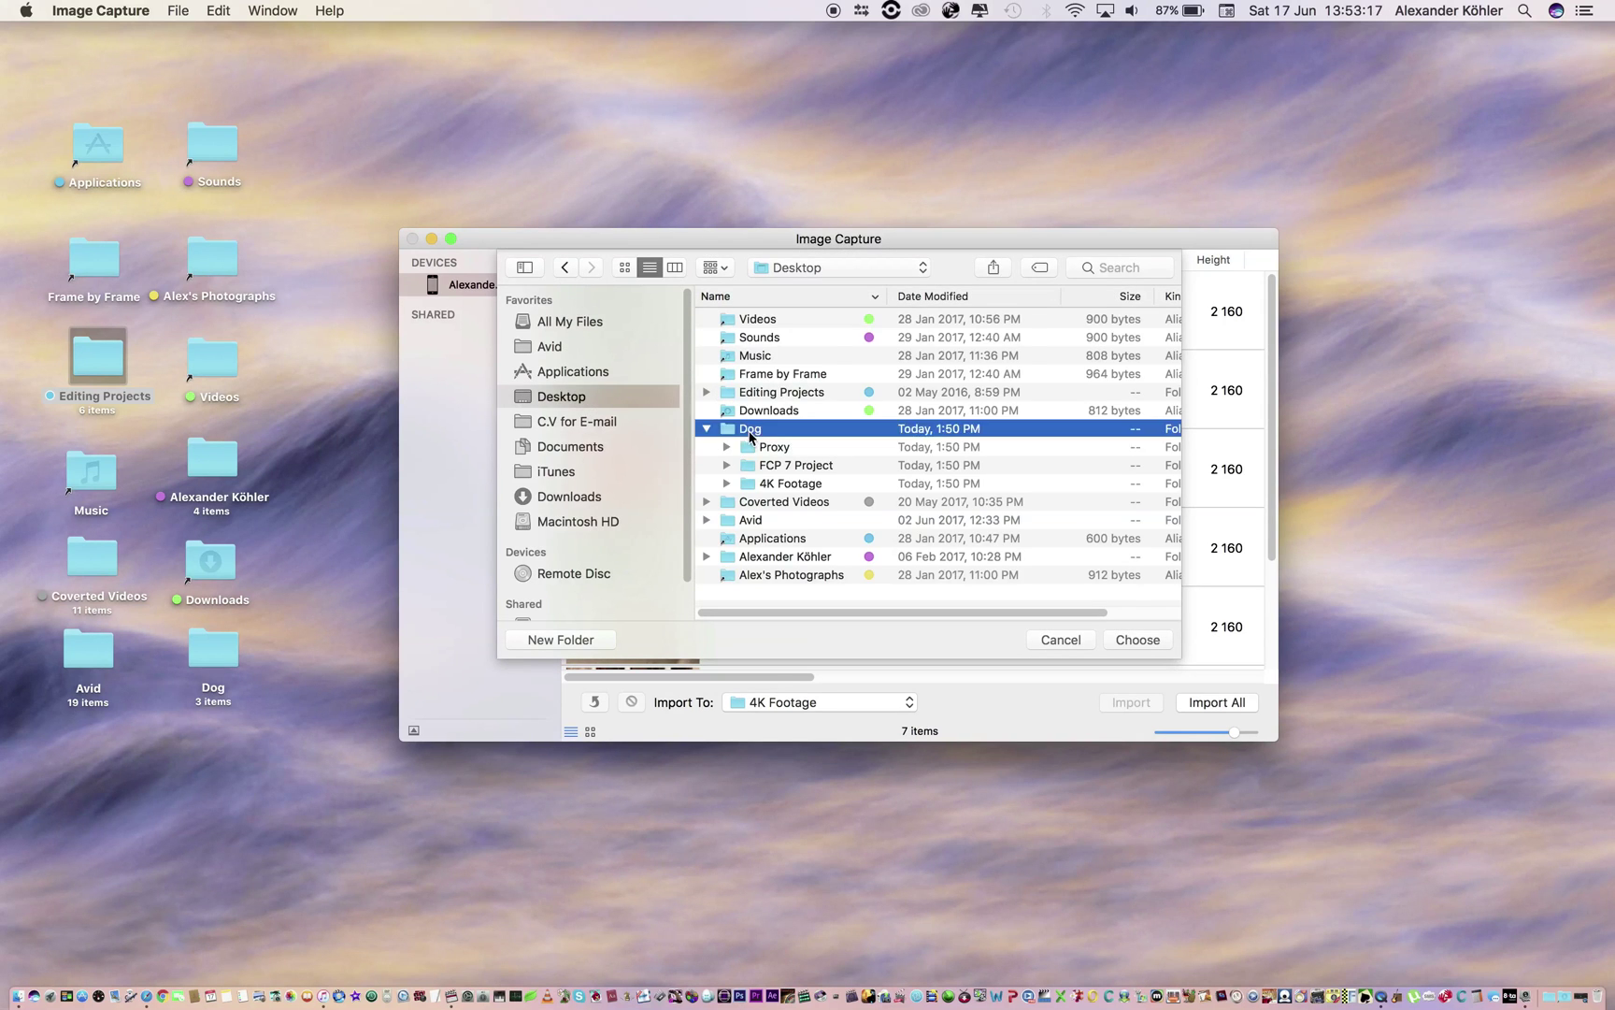
double_click(750, 432)
left_click(772, 358)
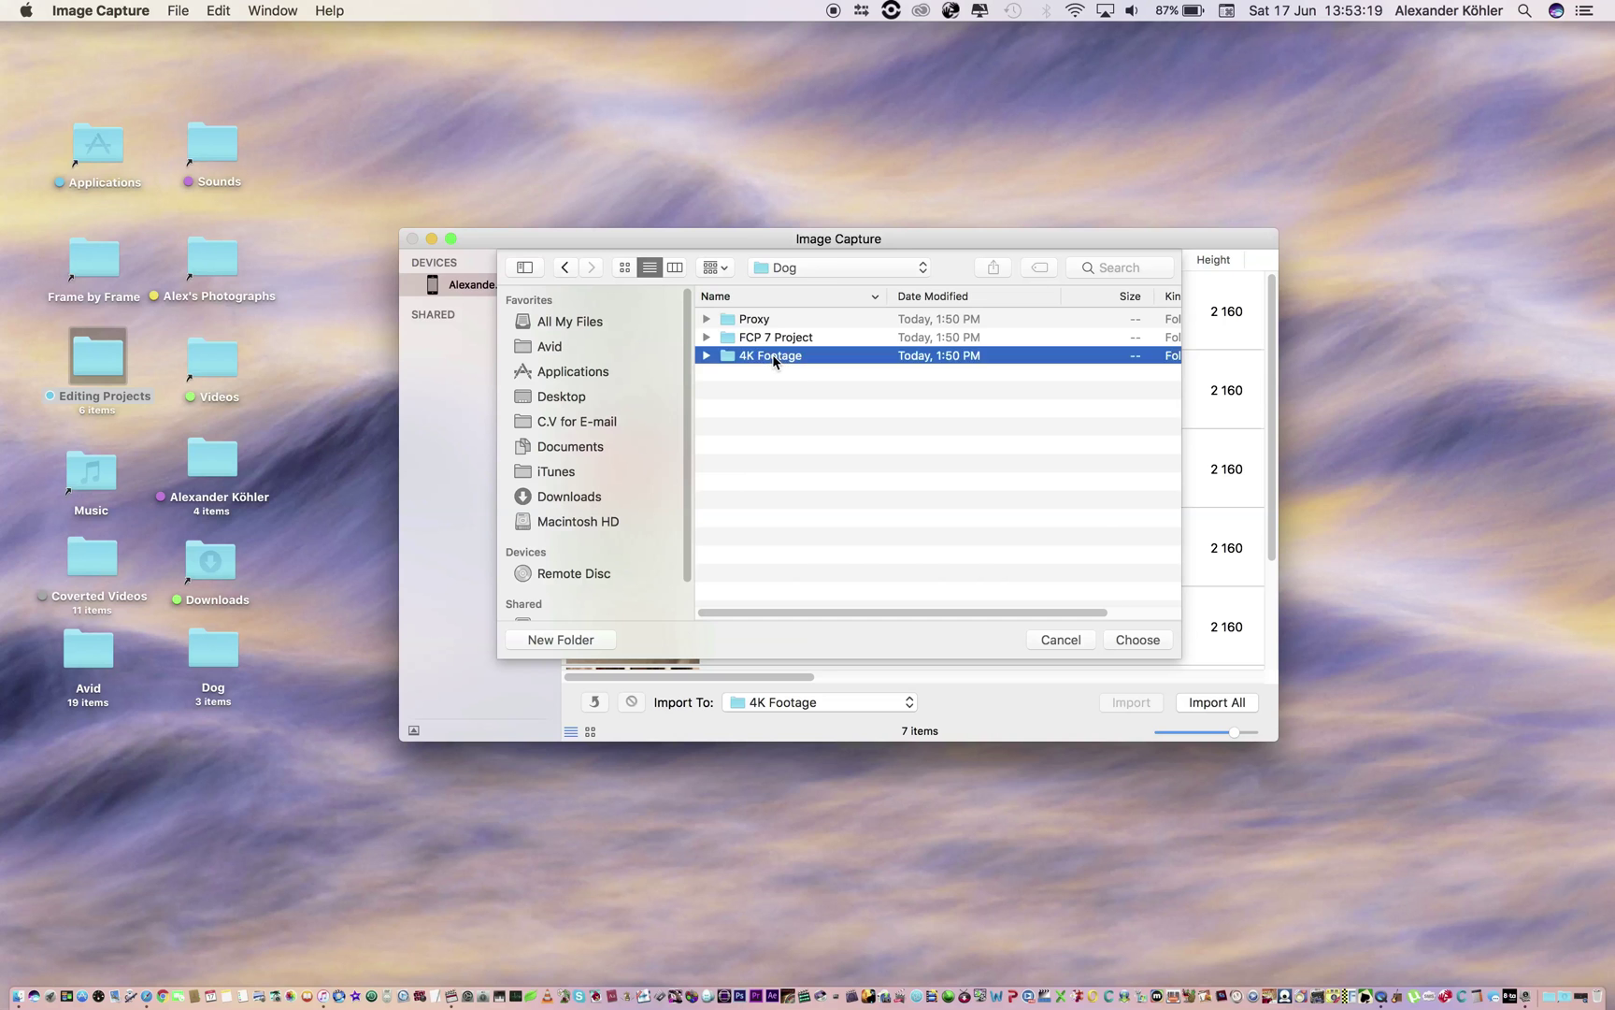
double_click(772, 358)
left_click(1138, 640)
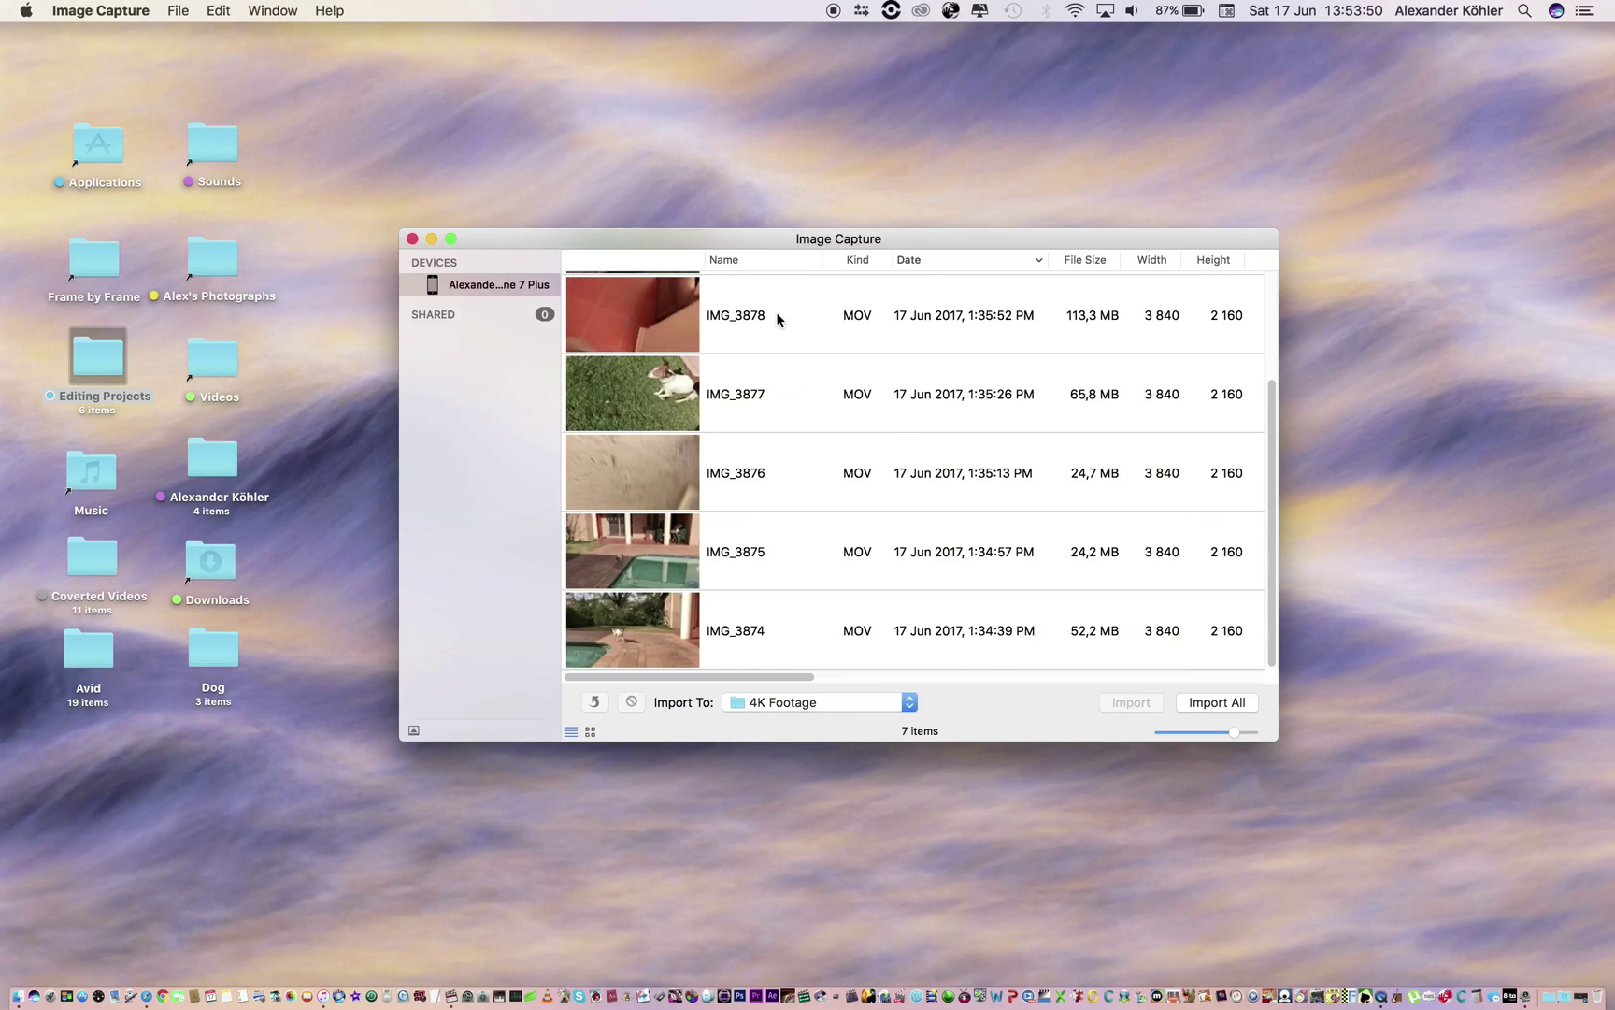
Minimise the import window and open the 4K Footage folder inside the desktop's Dog folder, selecting IMG_3874.MOV
left_click(432, 238)
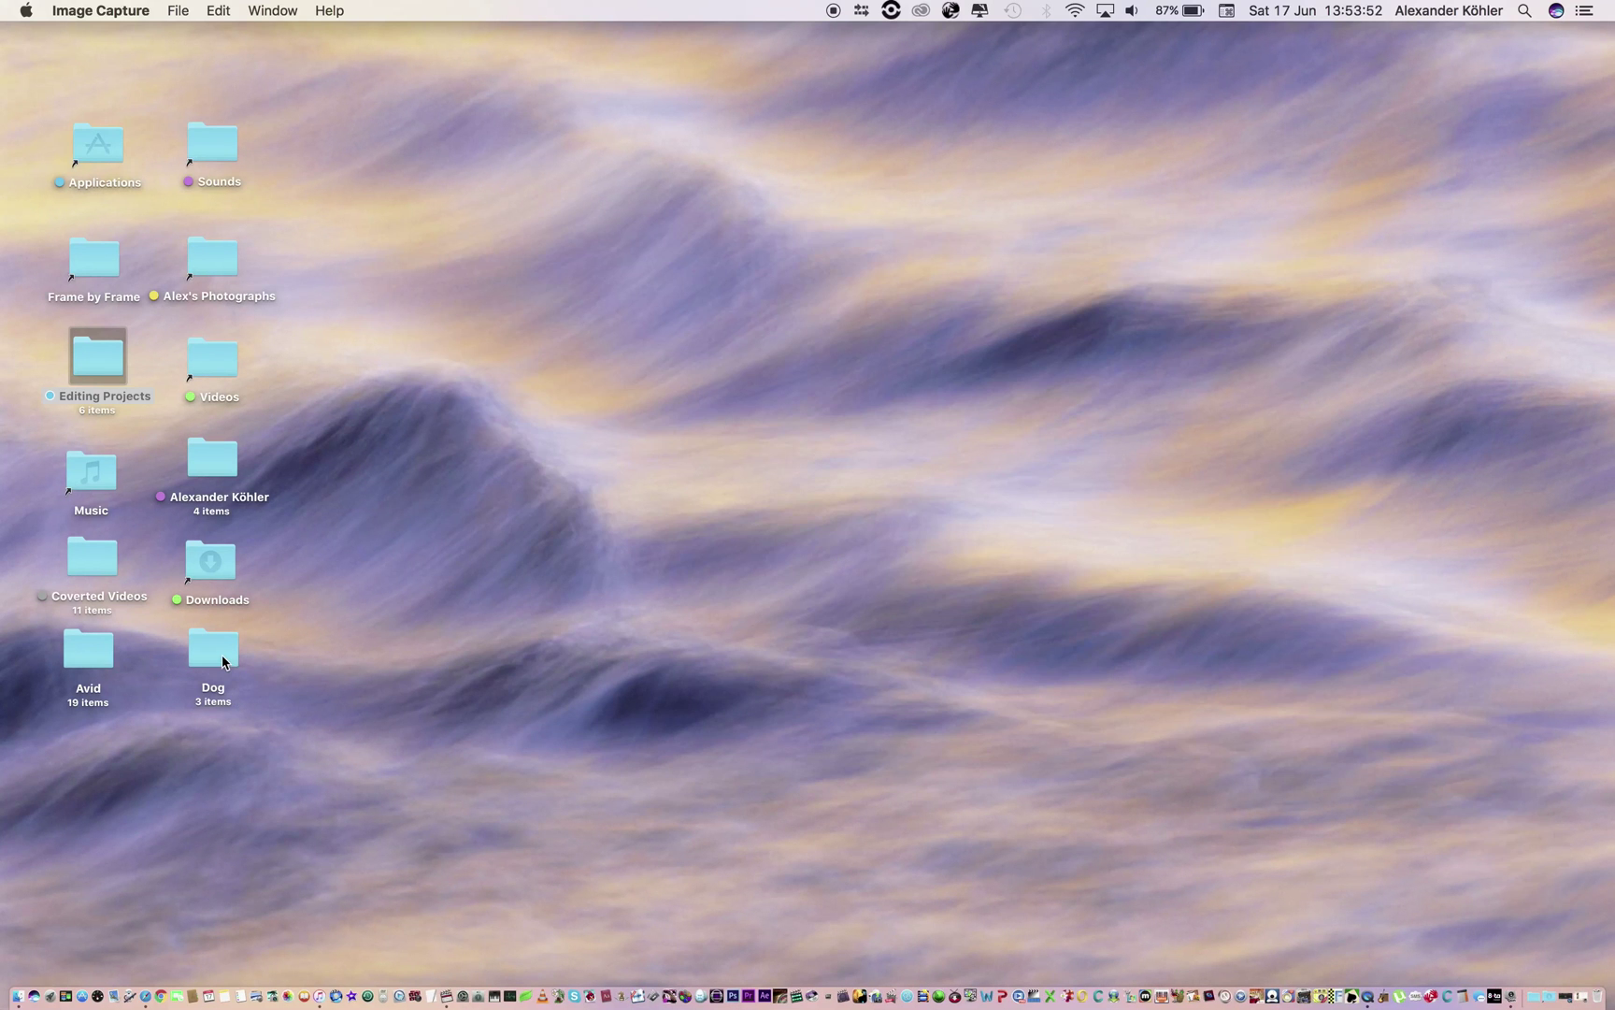
double_click(222, 656)
left_click(751, 159)
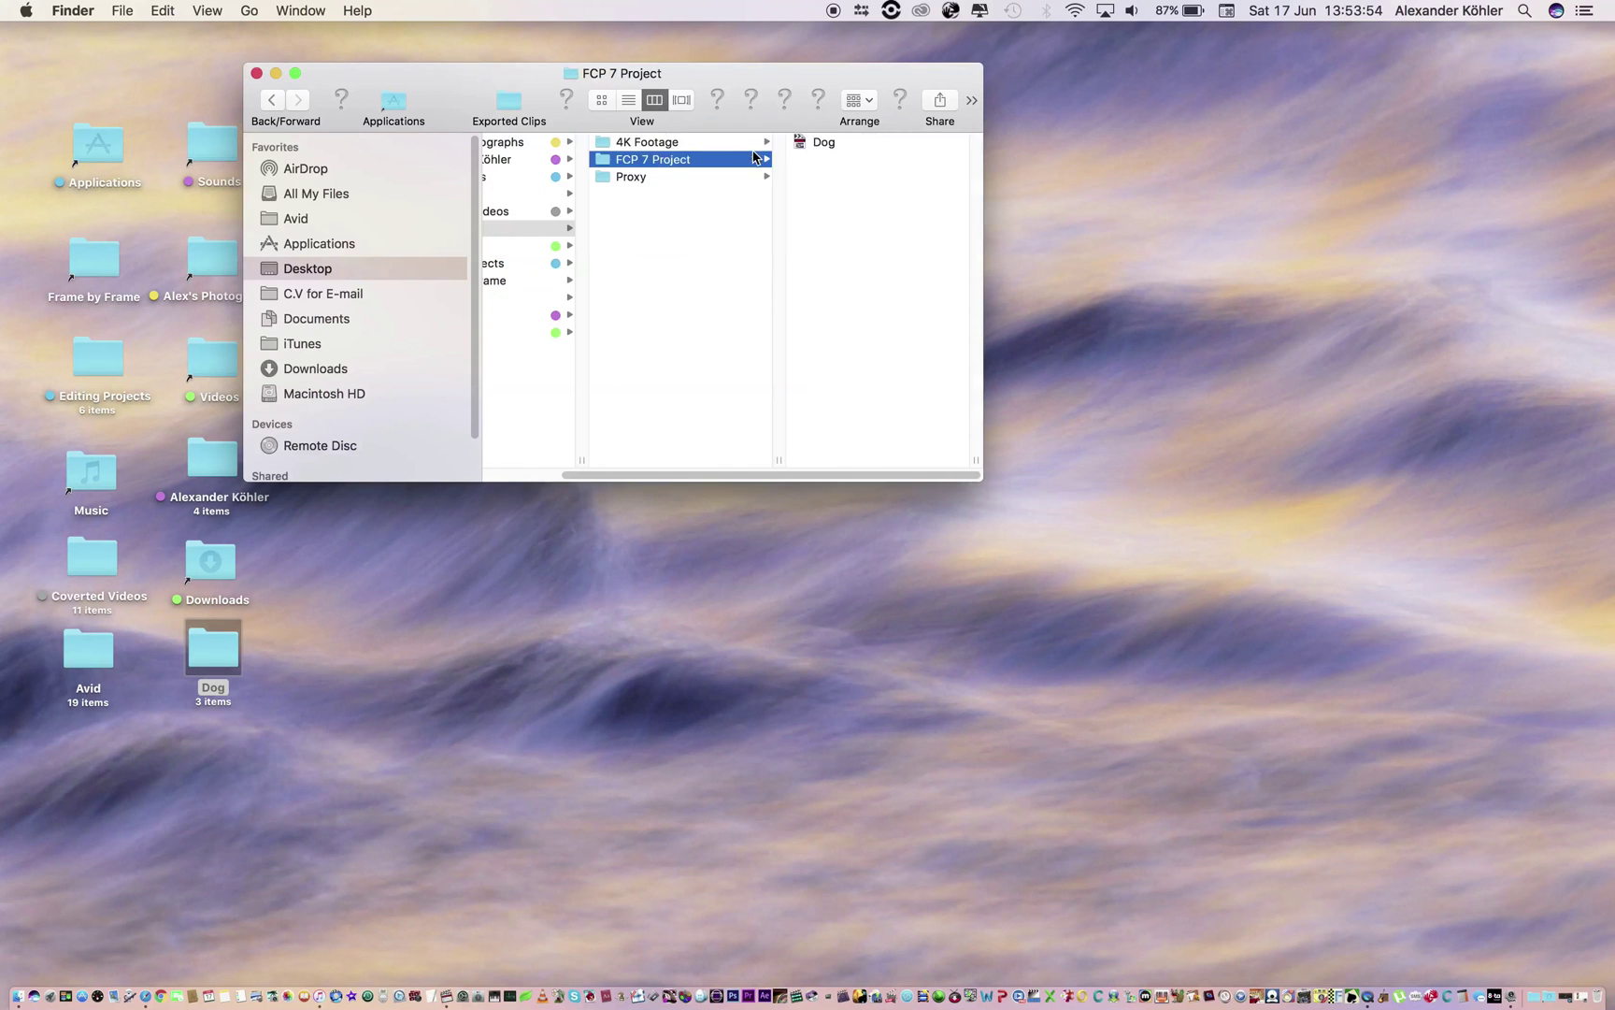
left_click(721, 147)
left_click(854, 146)
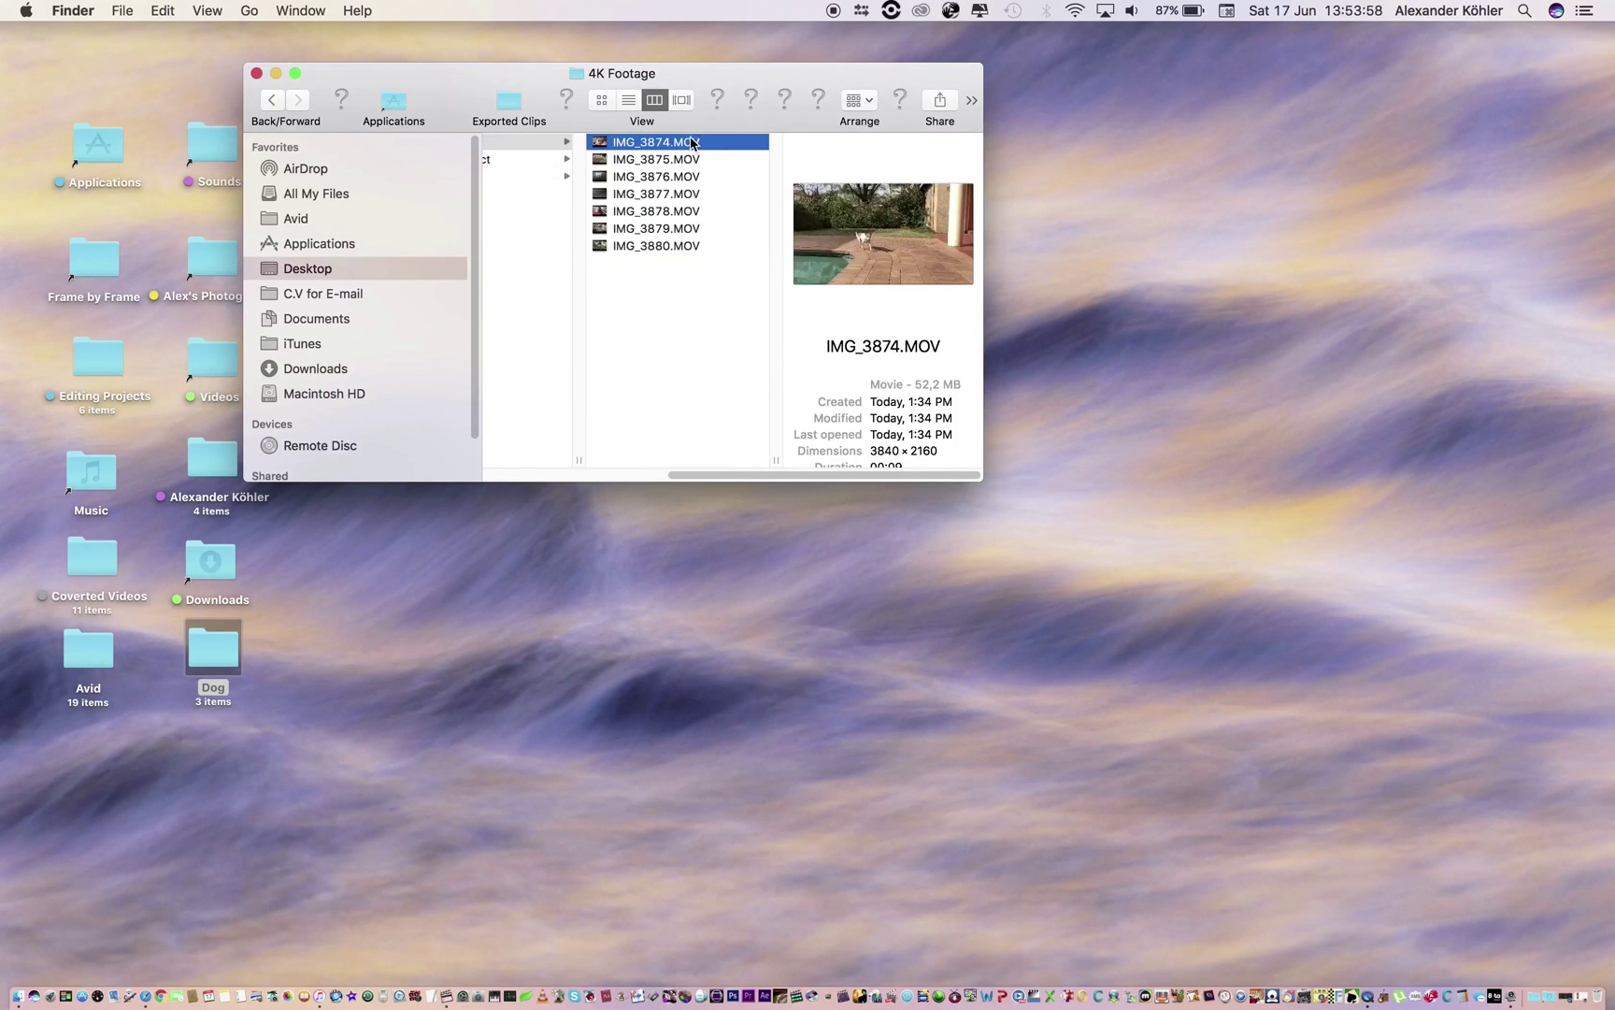
Play IMG_3874.MOV in full screen and show its movie inspector to examine the clip's properties
double_click(693, 143)
left_click_drag(694, 92, 749, 42)
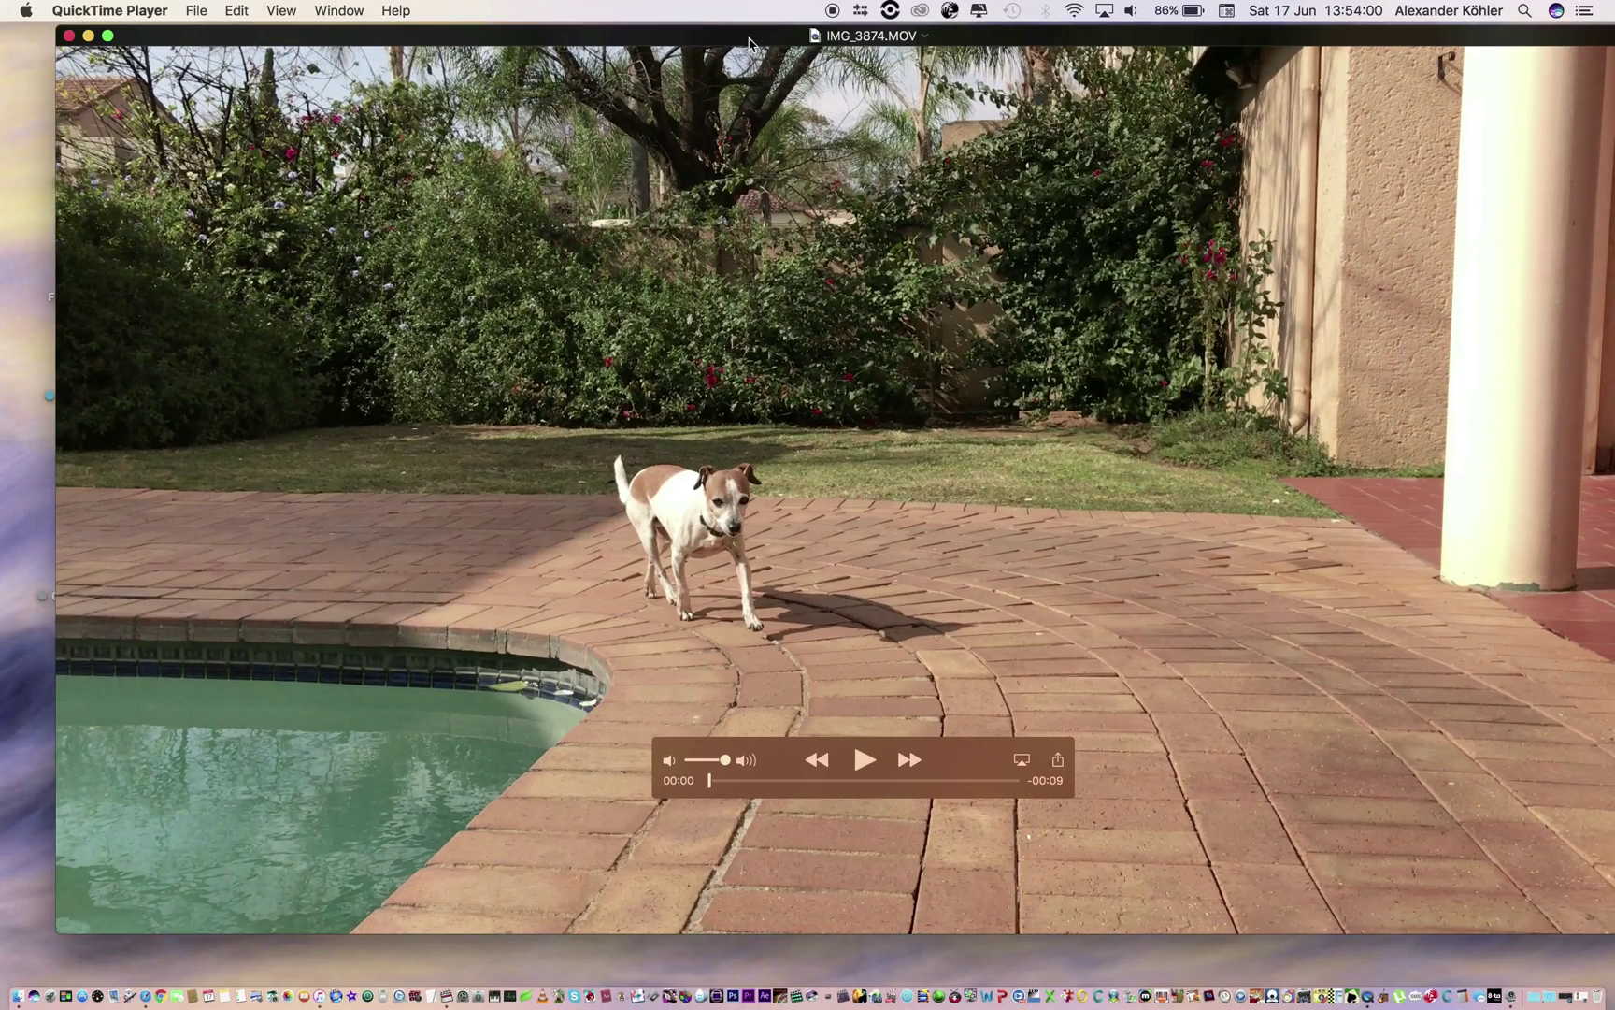
key("super+ctrl+f")
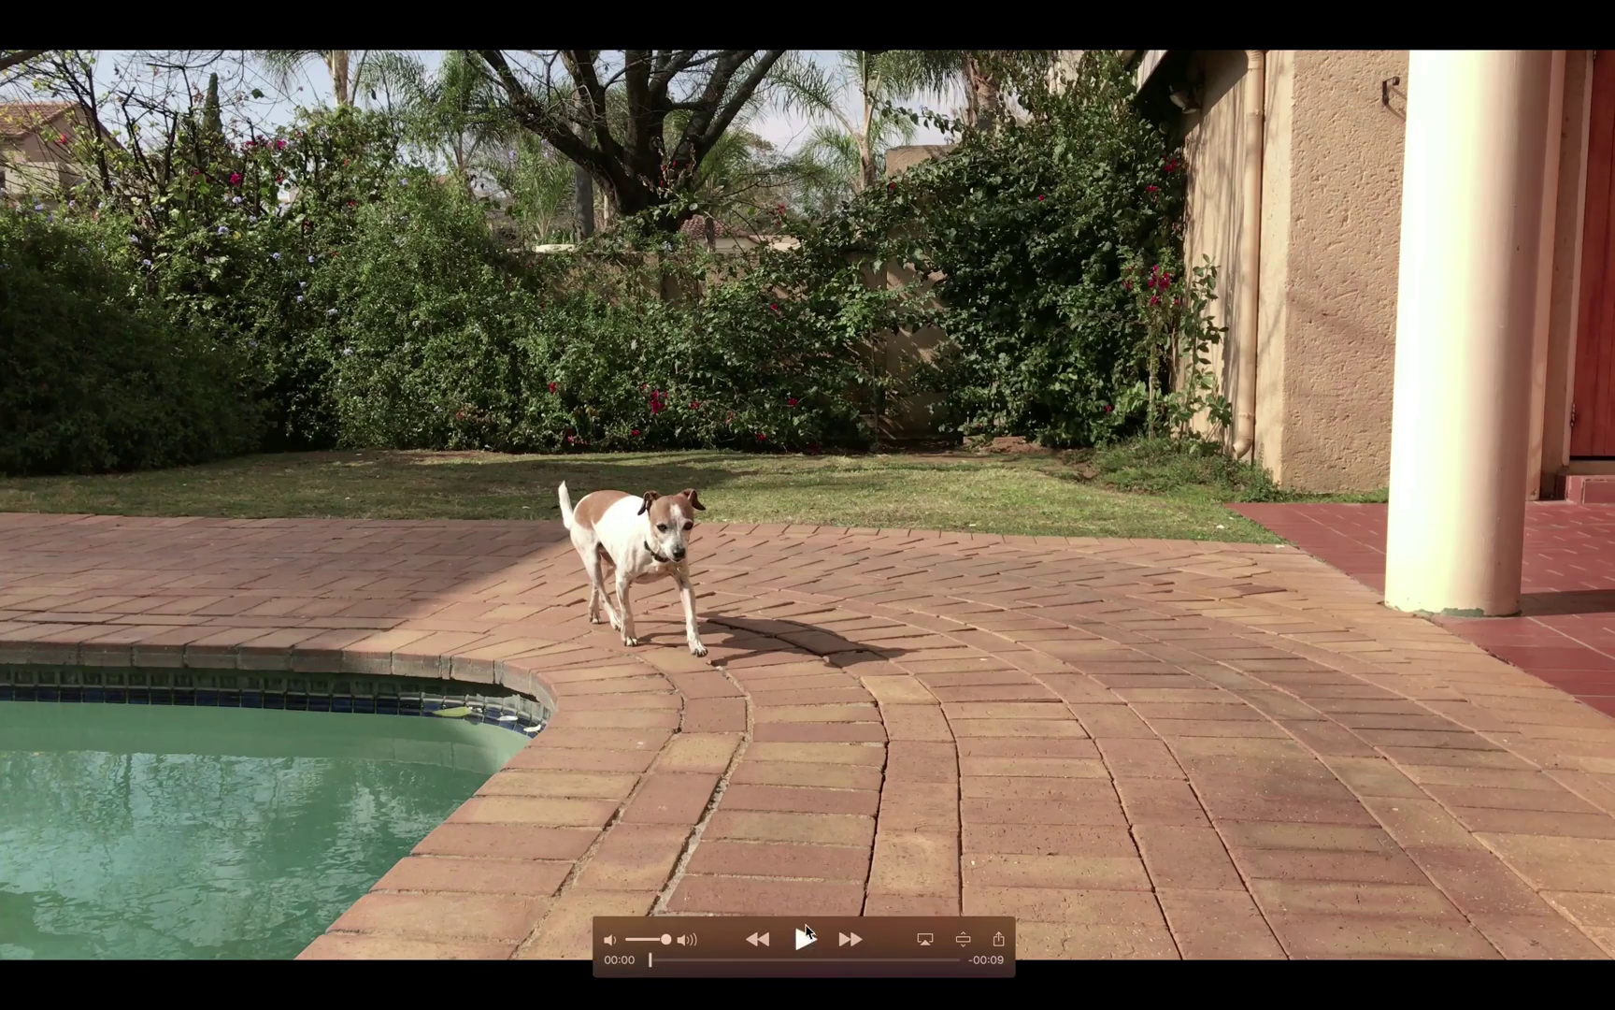
left_click(806, 935)
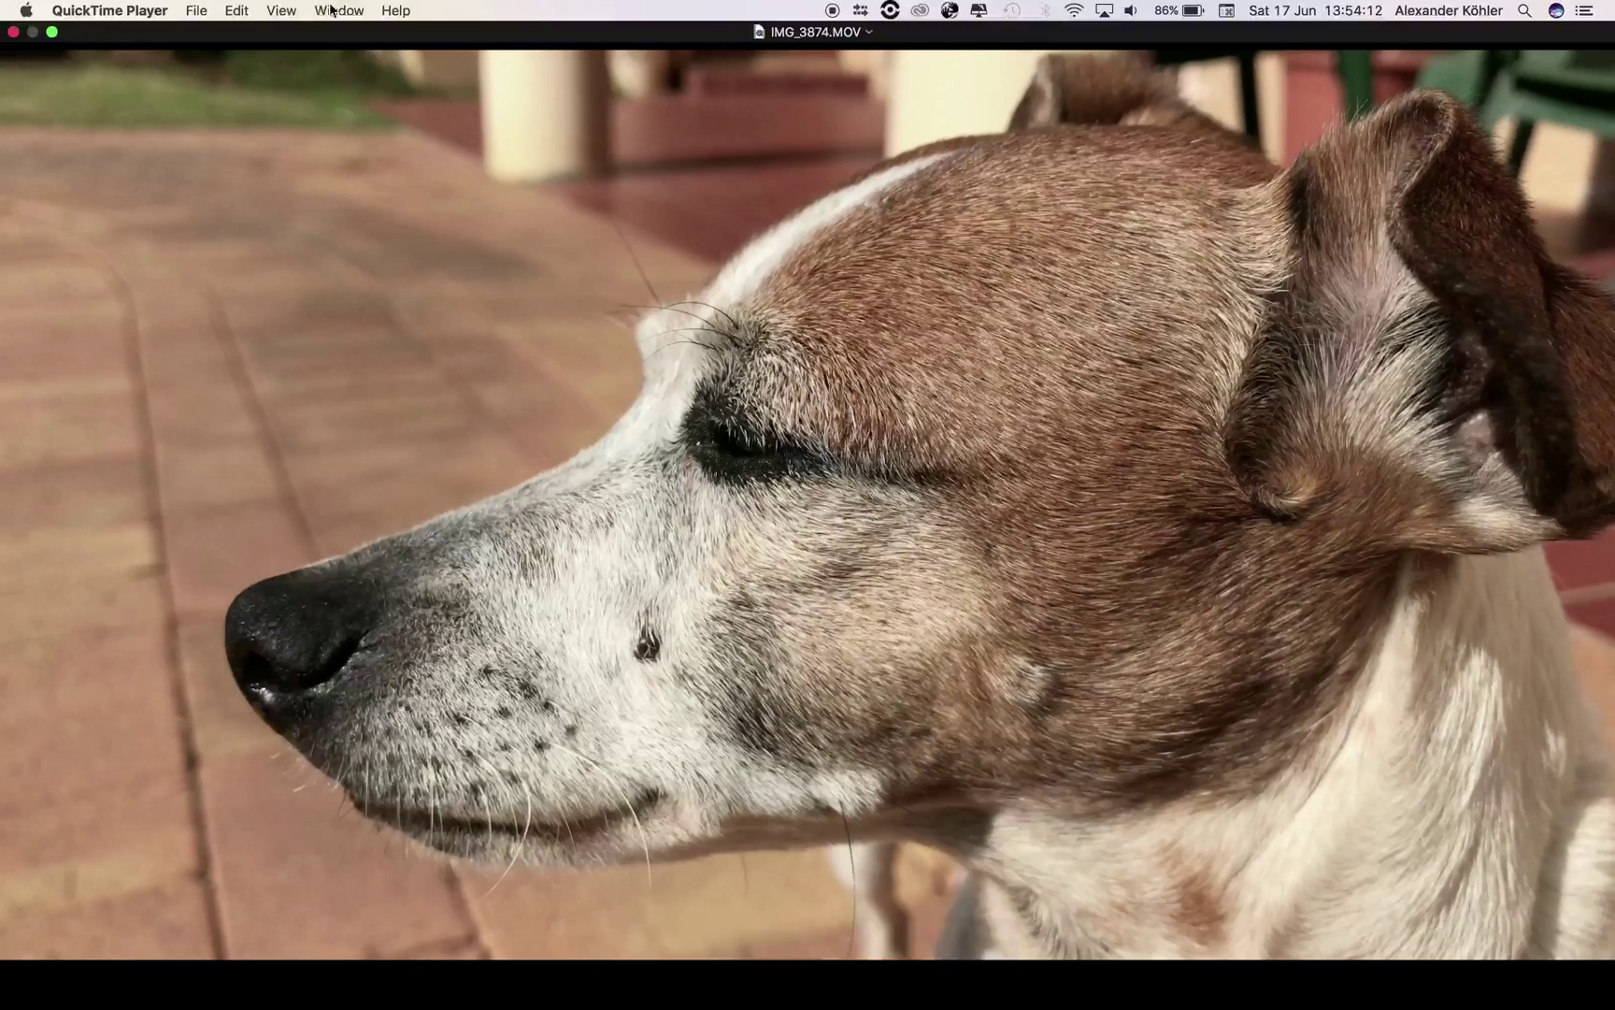
left_click(332, 11)
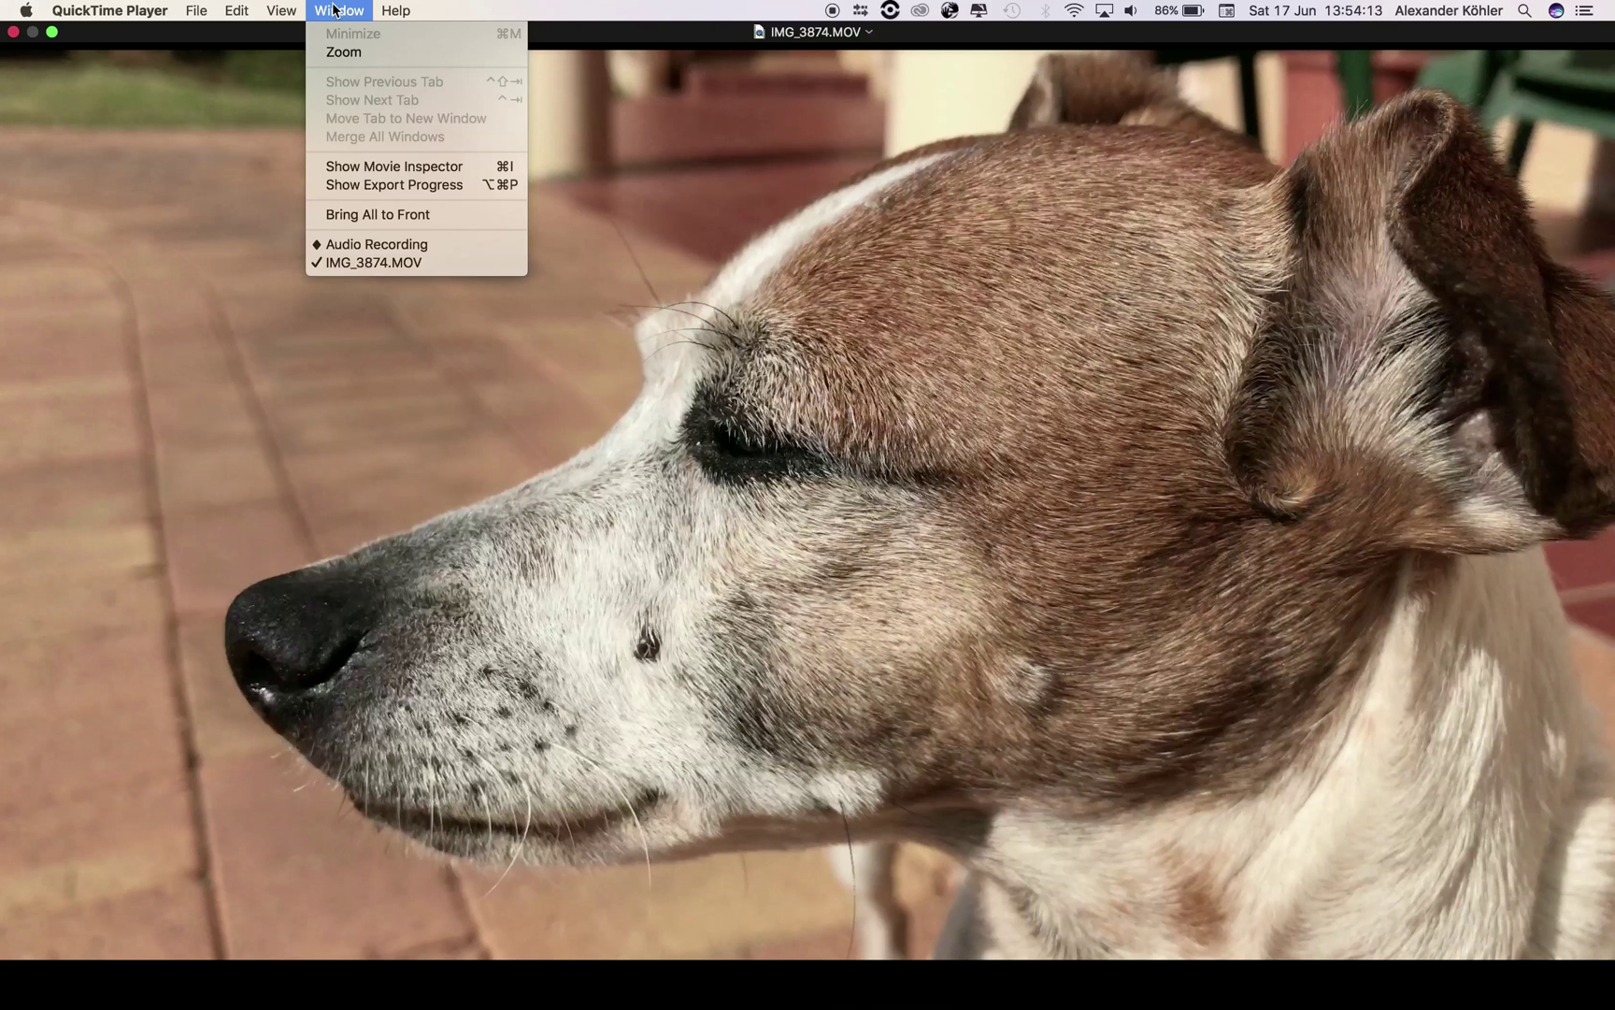
left_click(434, 172)
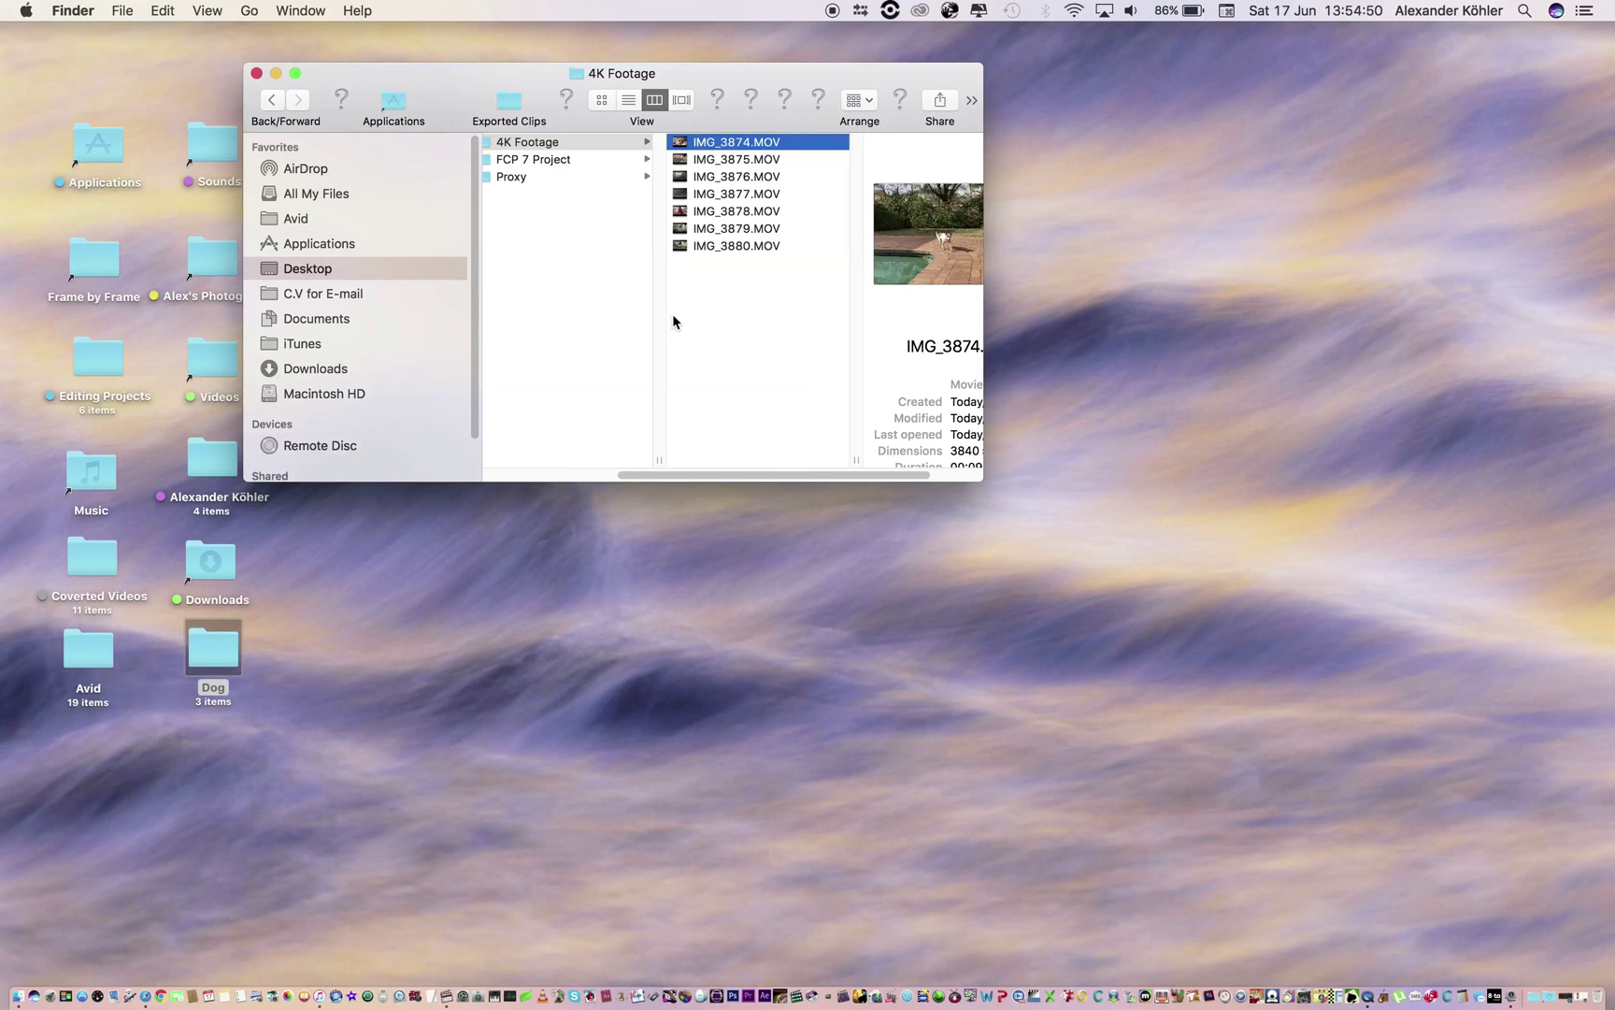
Enlarge the folder window and select all seven MOV clips in 4K Footage to view their available options
left_click_drag(986, 478, 1216, 565)
left_click_drag(920, 300, 877, 115)
right_click(894, 139)
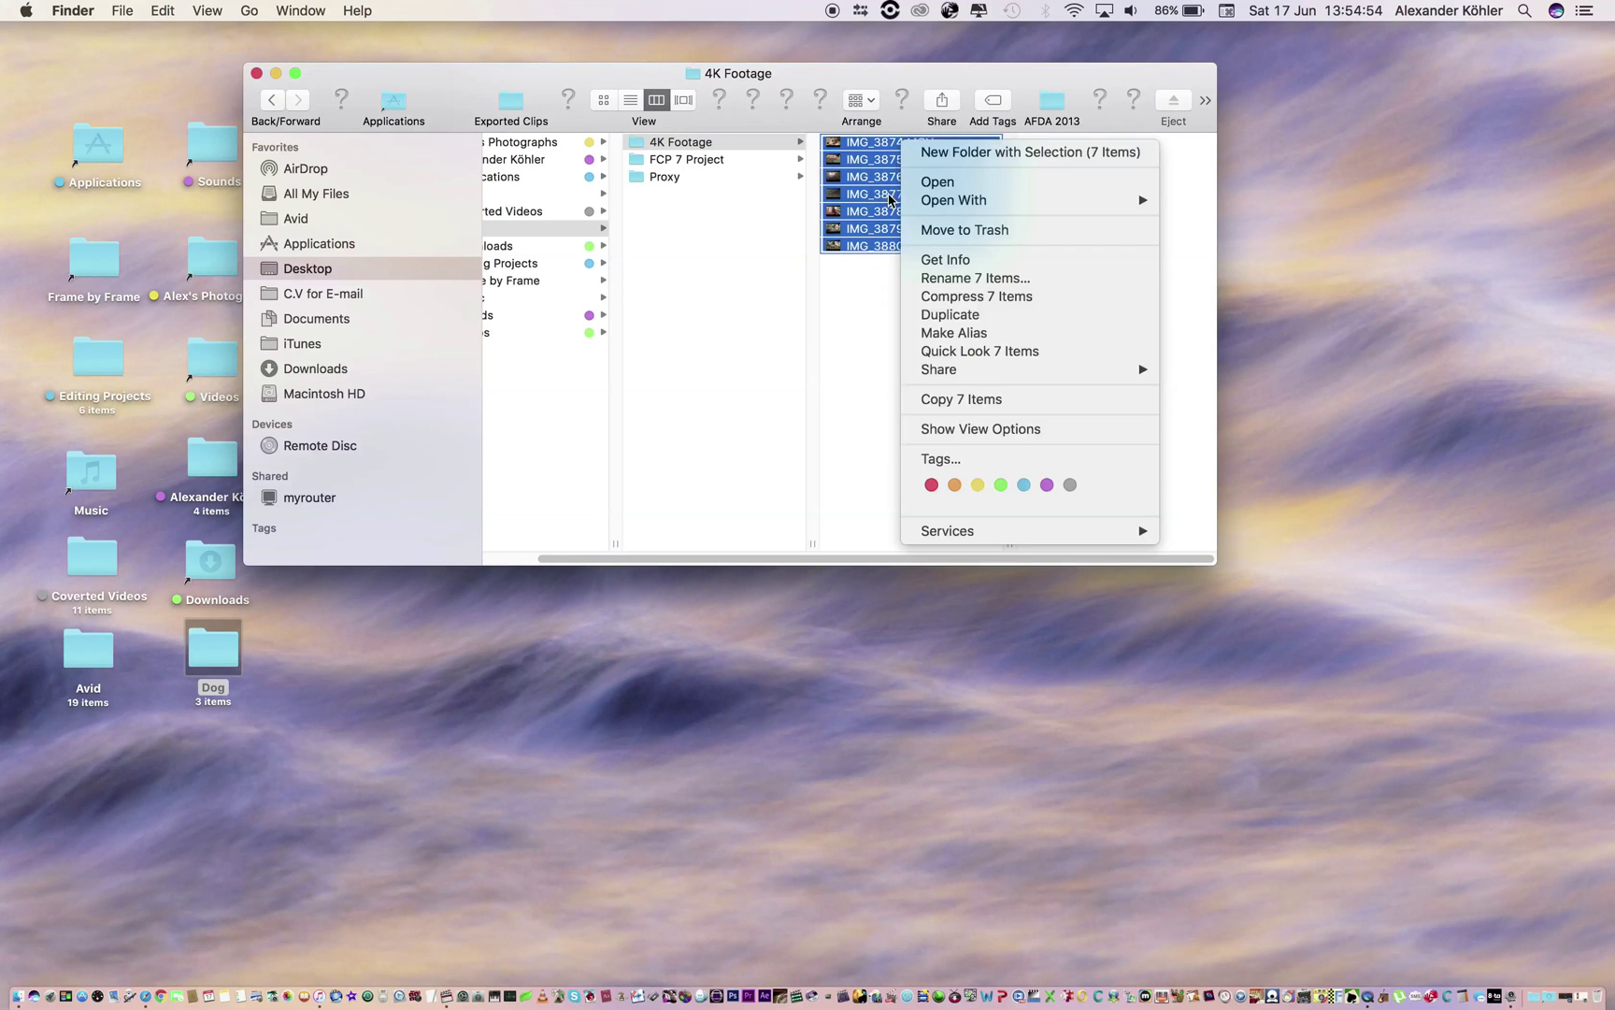
left_click(888, 301)
left_click(888, 301)
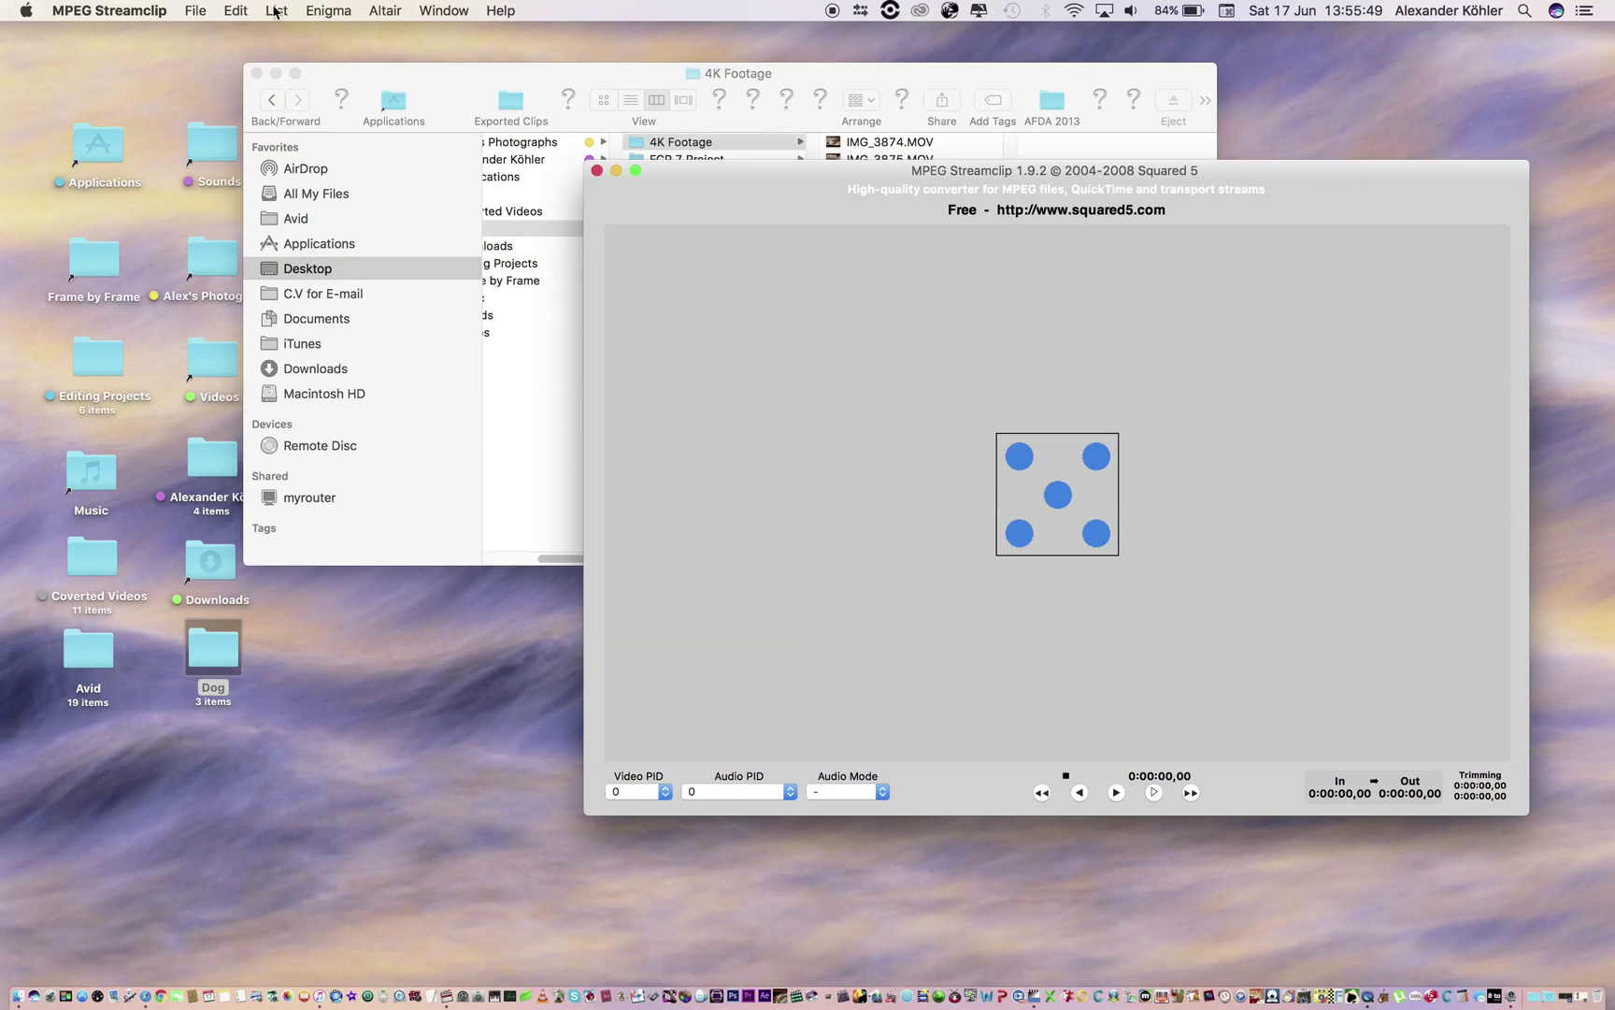
Add all seven MOV clips from the 4K Footage folder to MPEG Streamclip's batch list
left_click(276, 10)
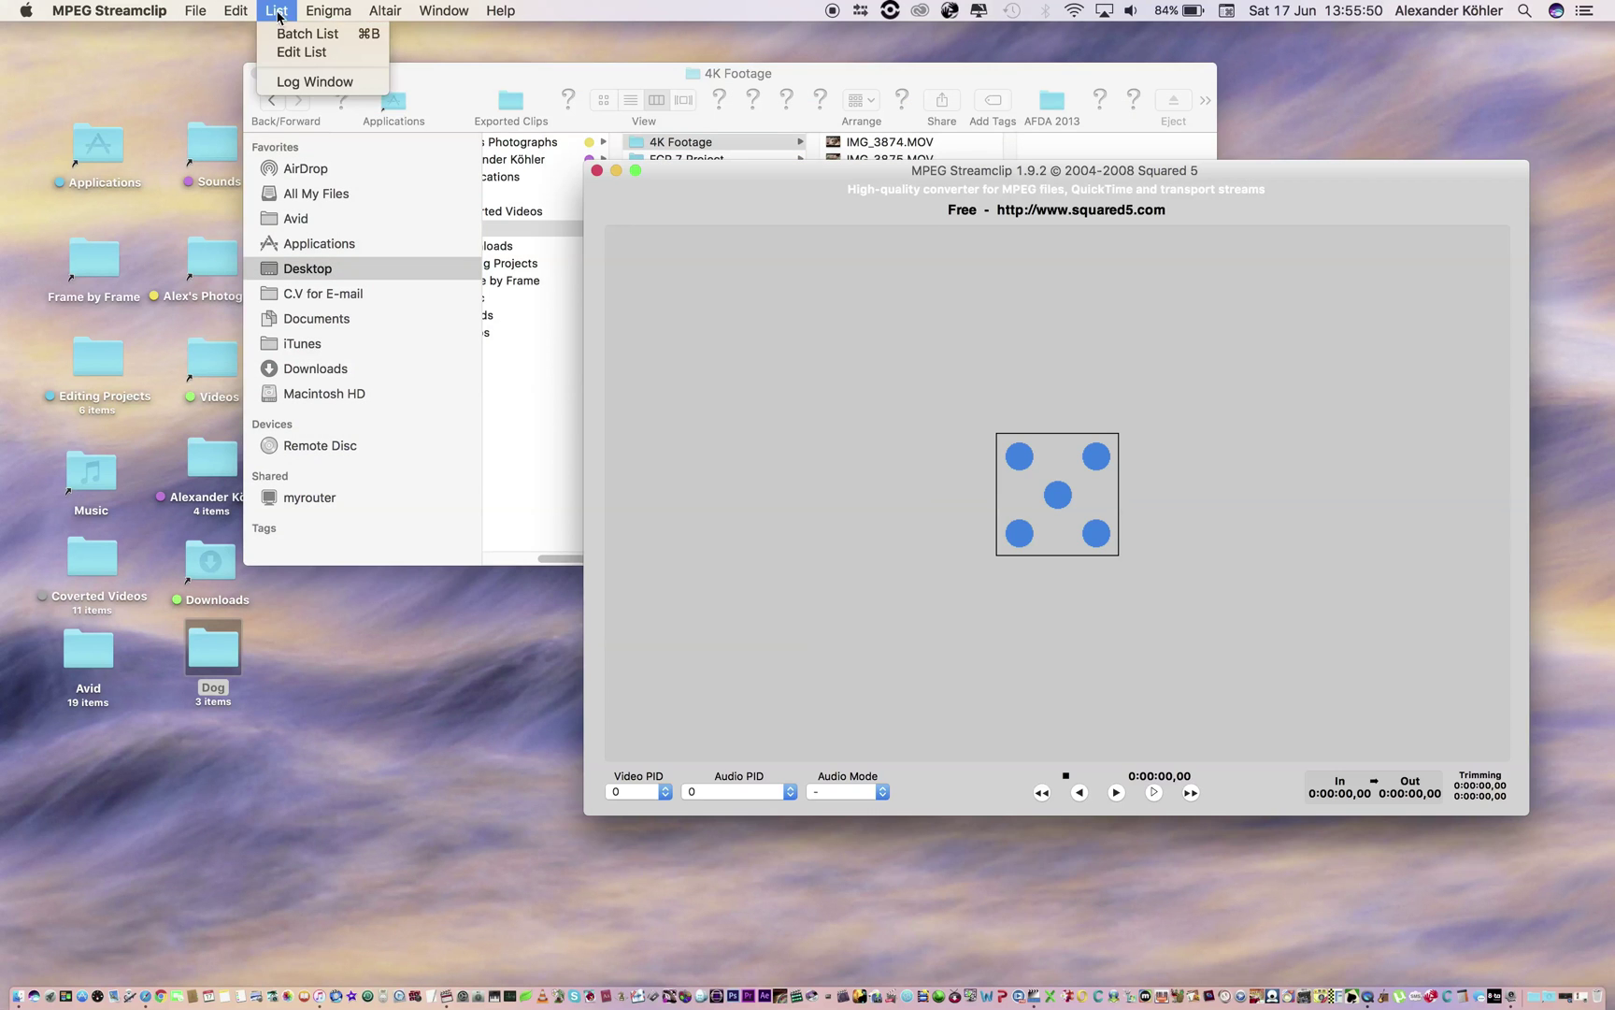
left_click(299, 28)
left_click(918, 517)
key("super+Up")
double_click(732, 272)
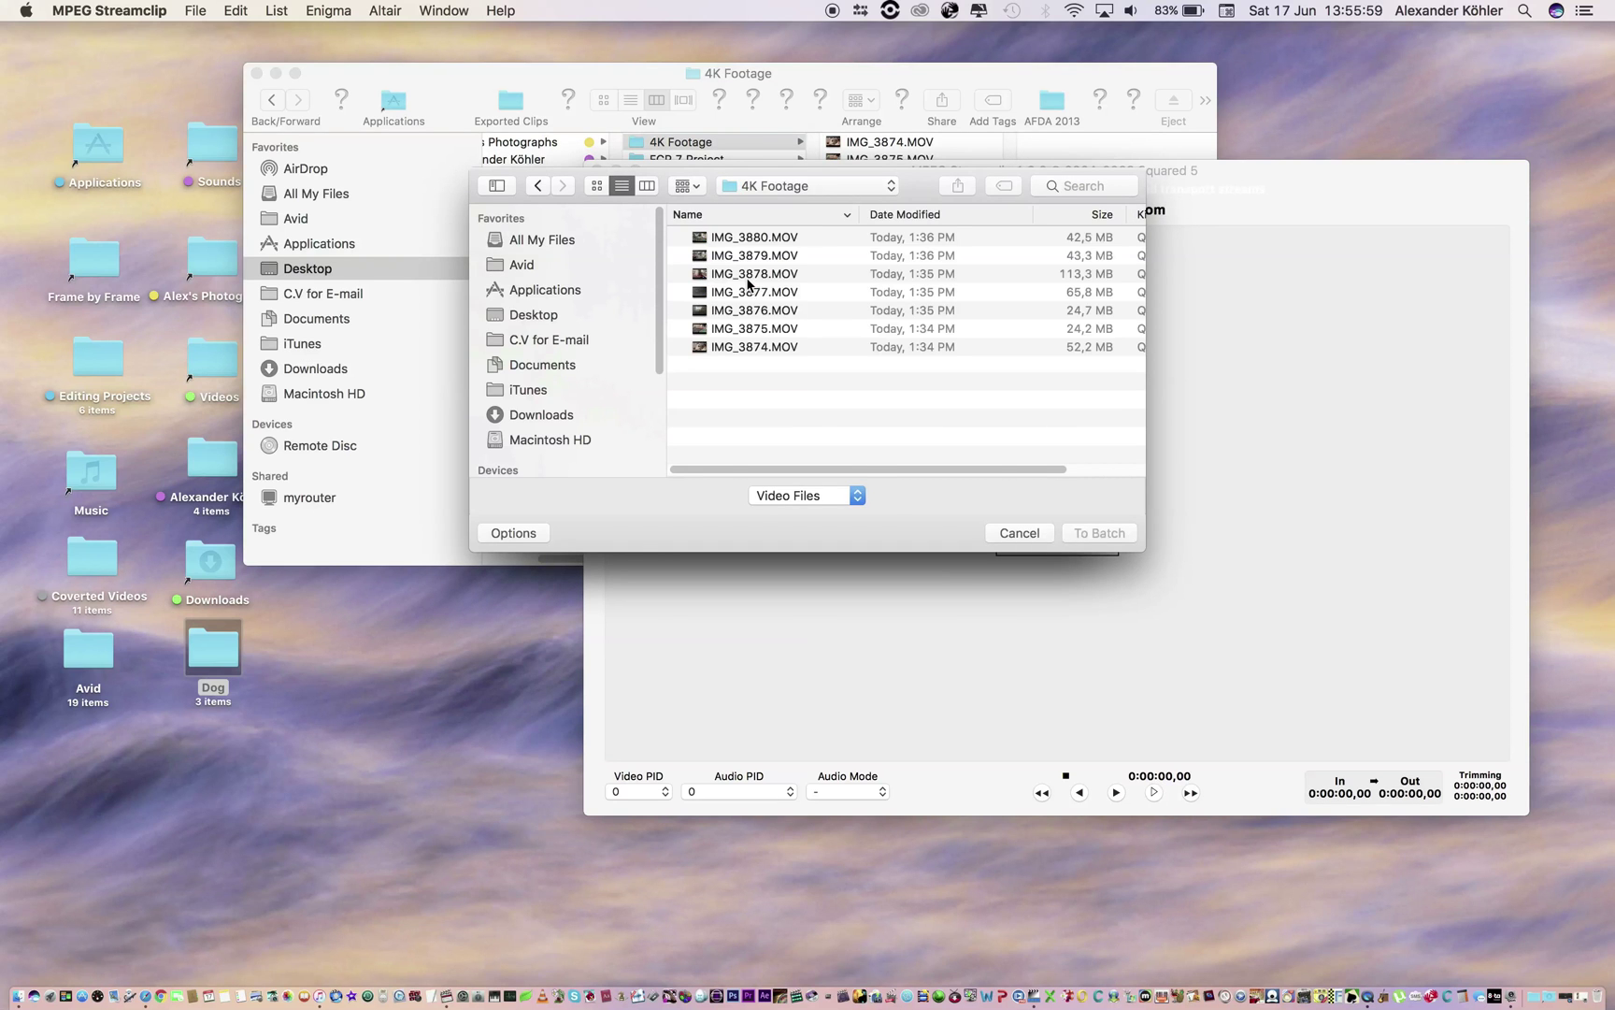
key("super+a")
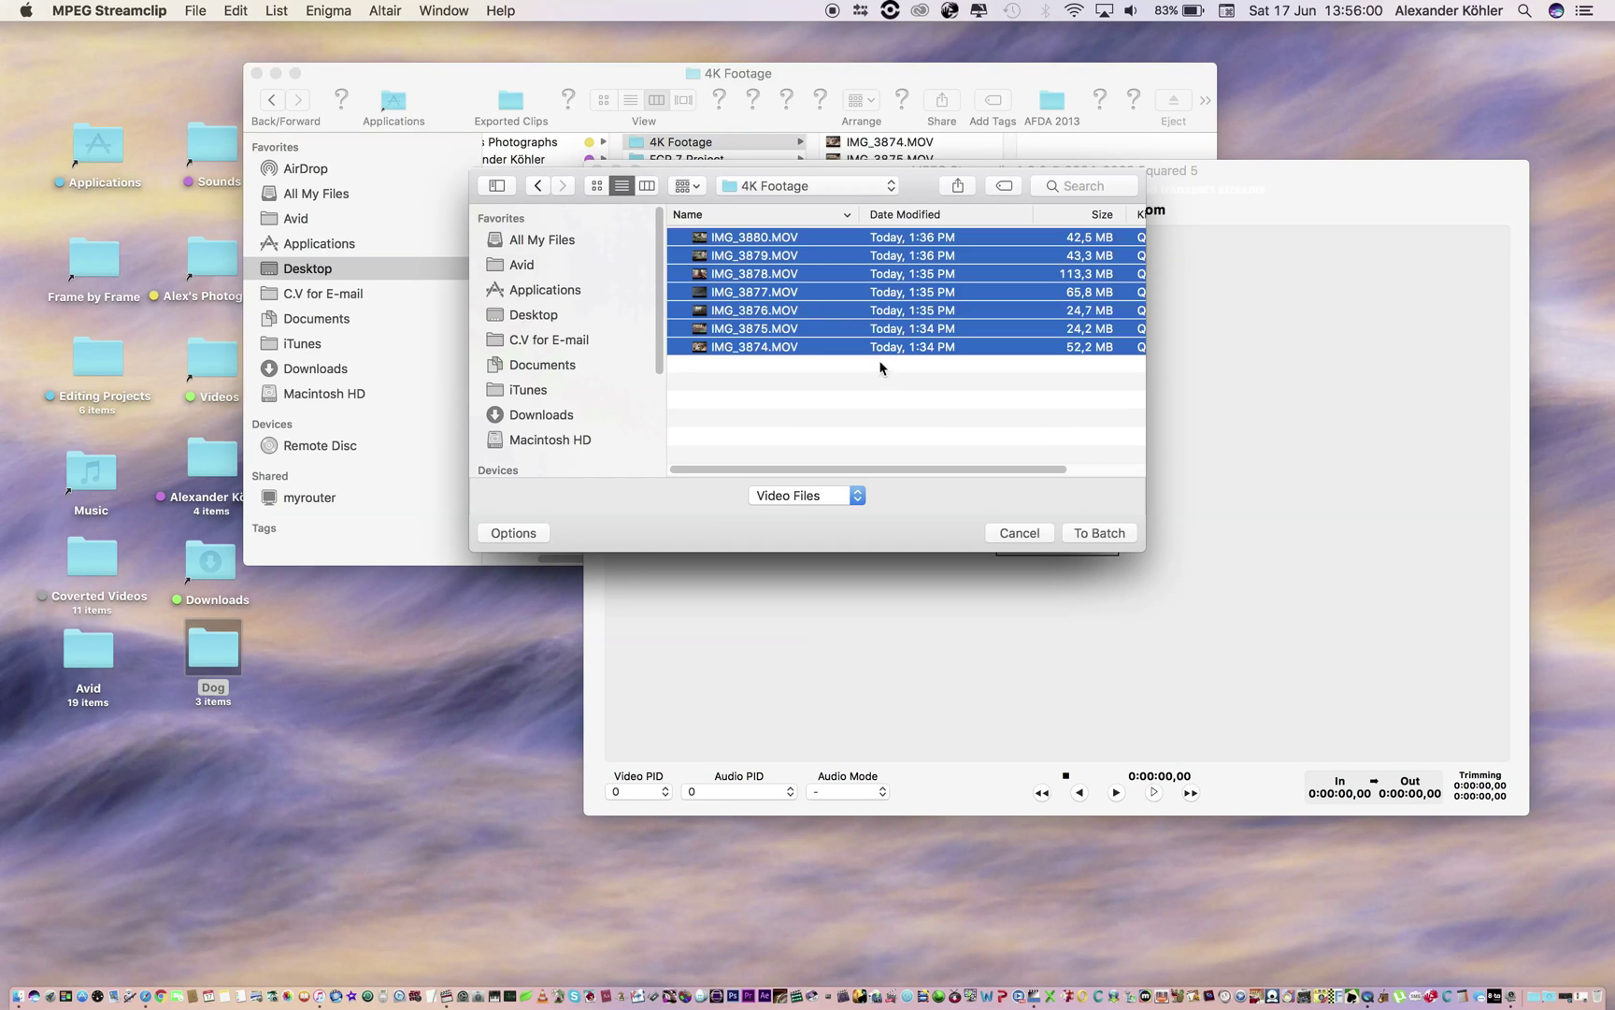
left_click(1100, 531)
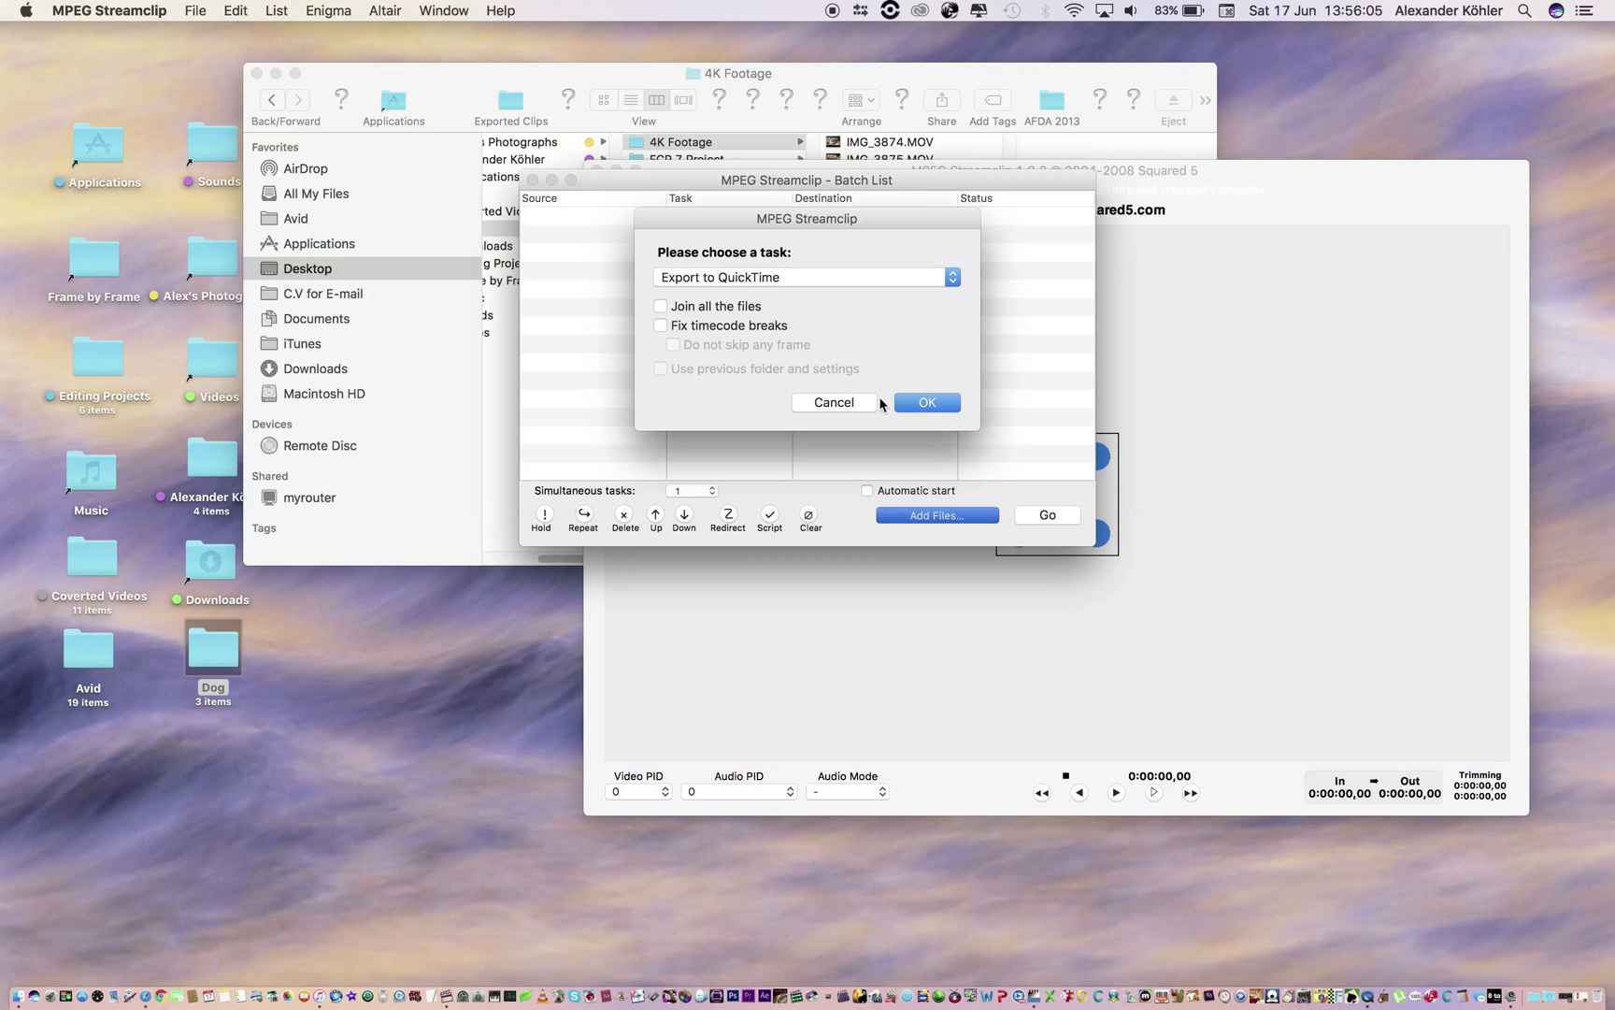
Accept the Export to QuickTime task and choose the Proxy folder inside Dog as the destination
left_click(923, 404)
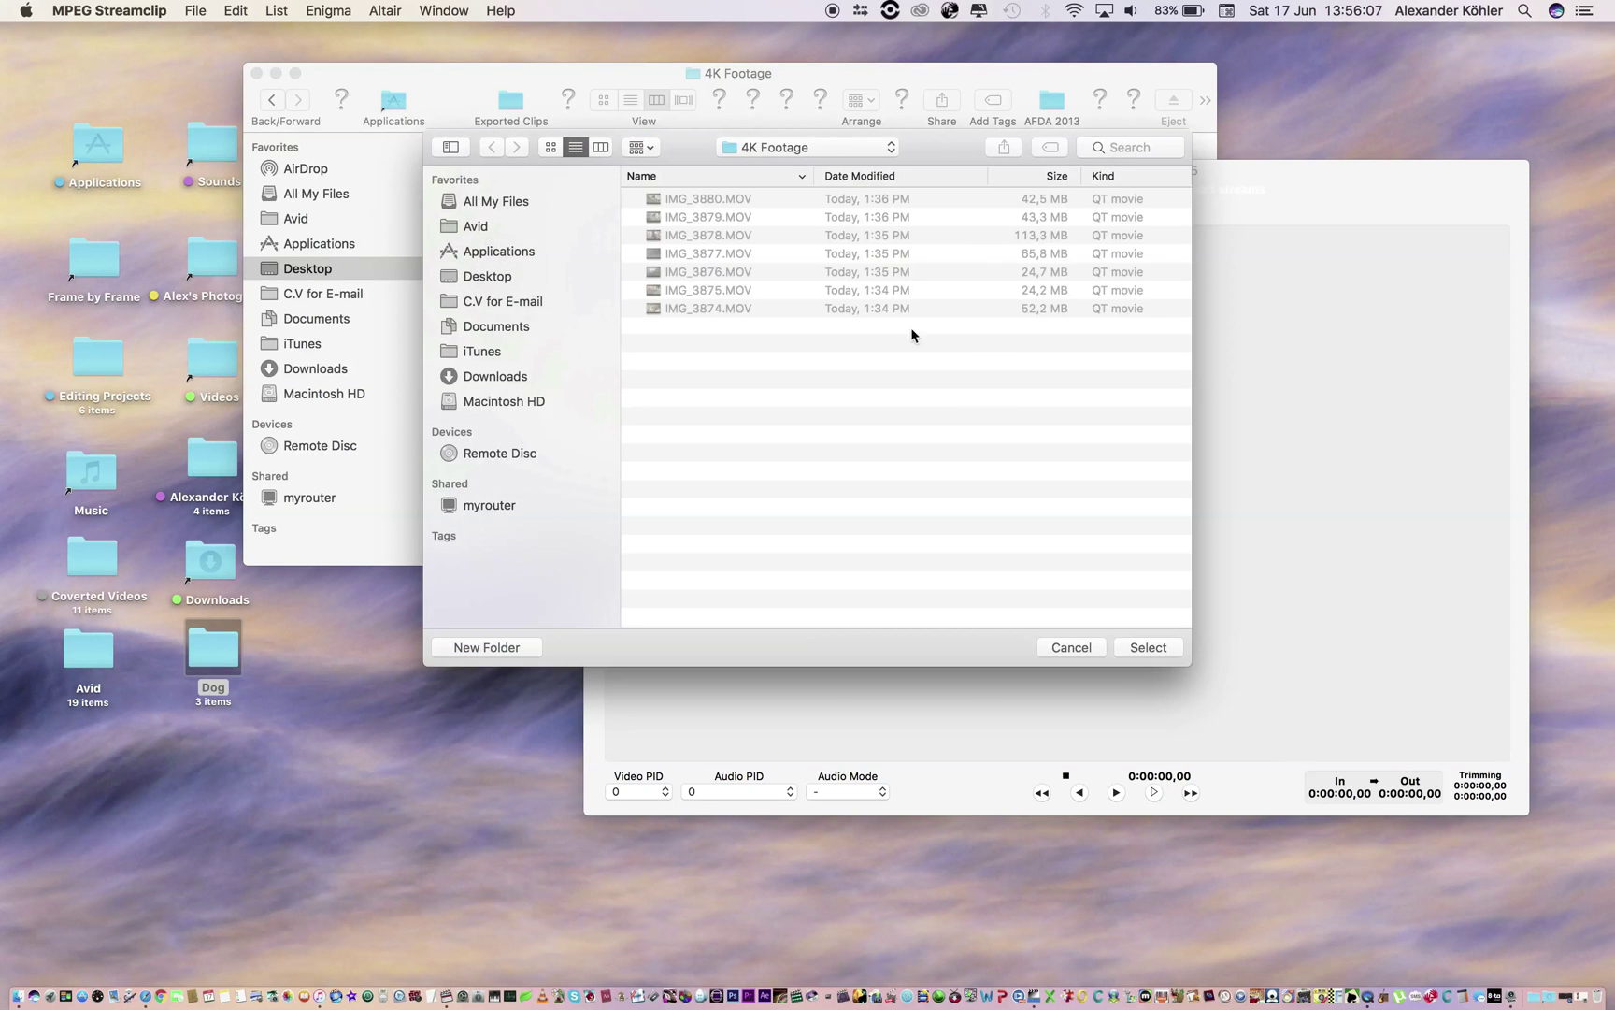
left_click(837, 156)
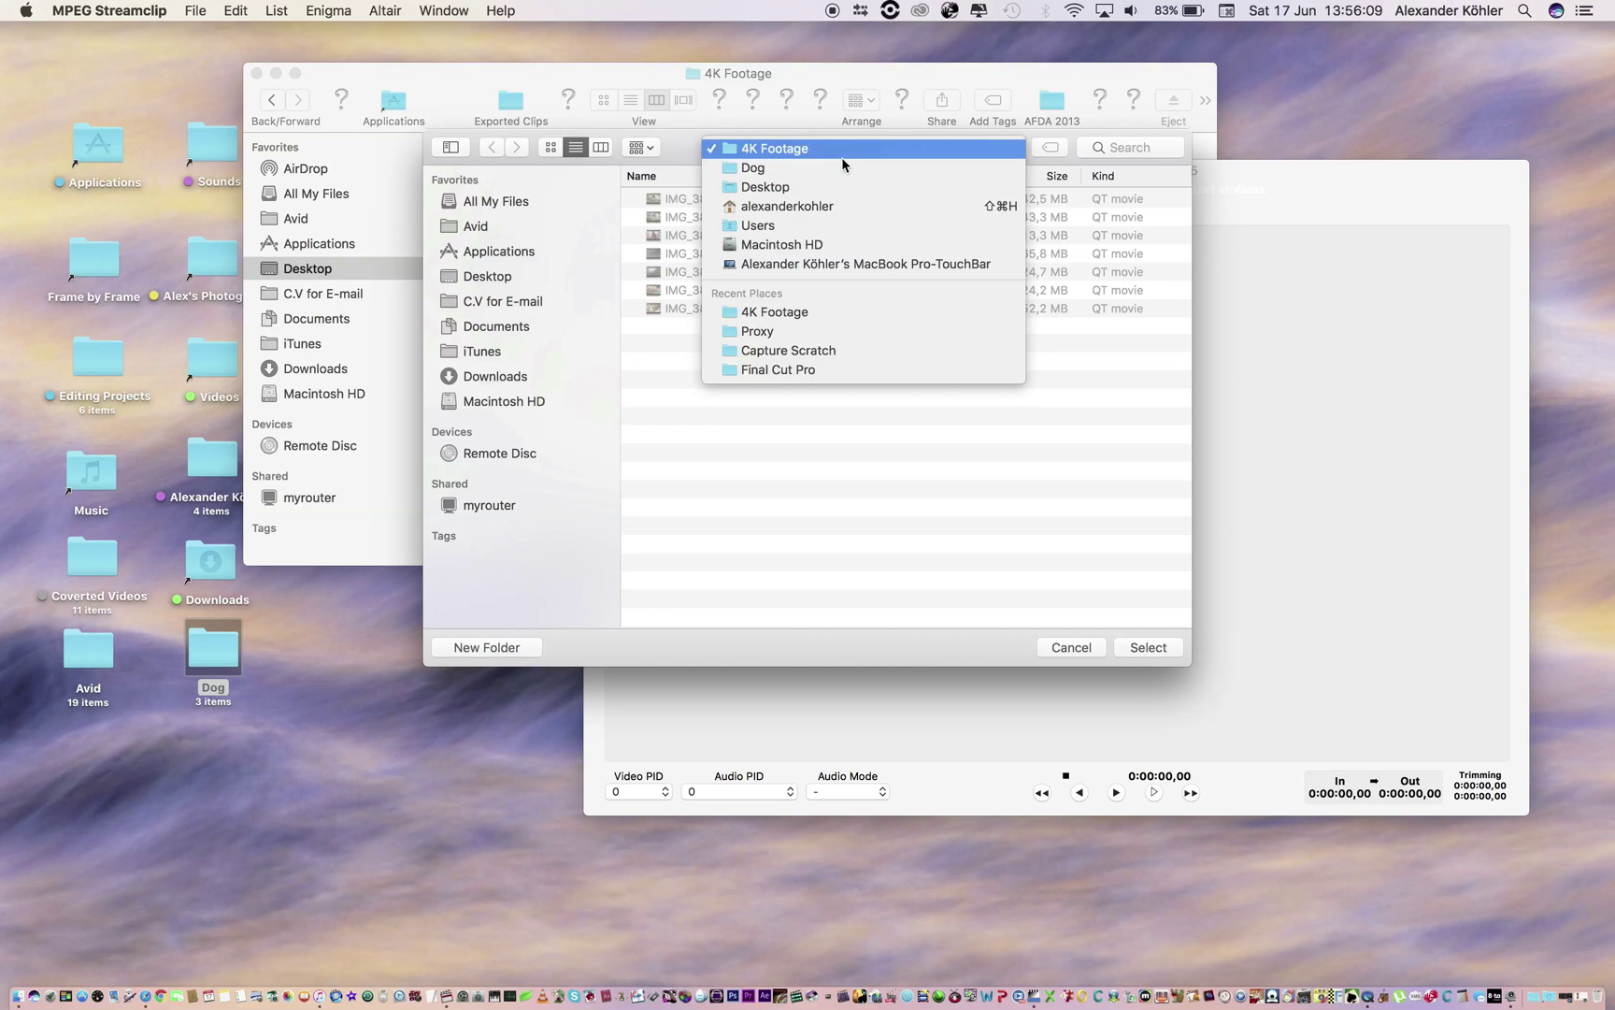
left_click(841, 168)
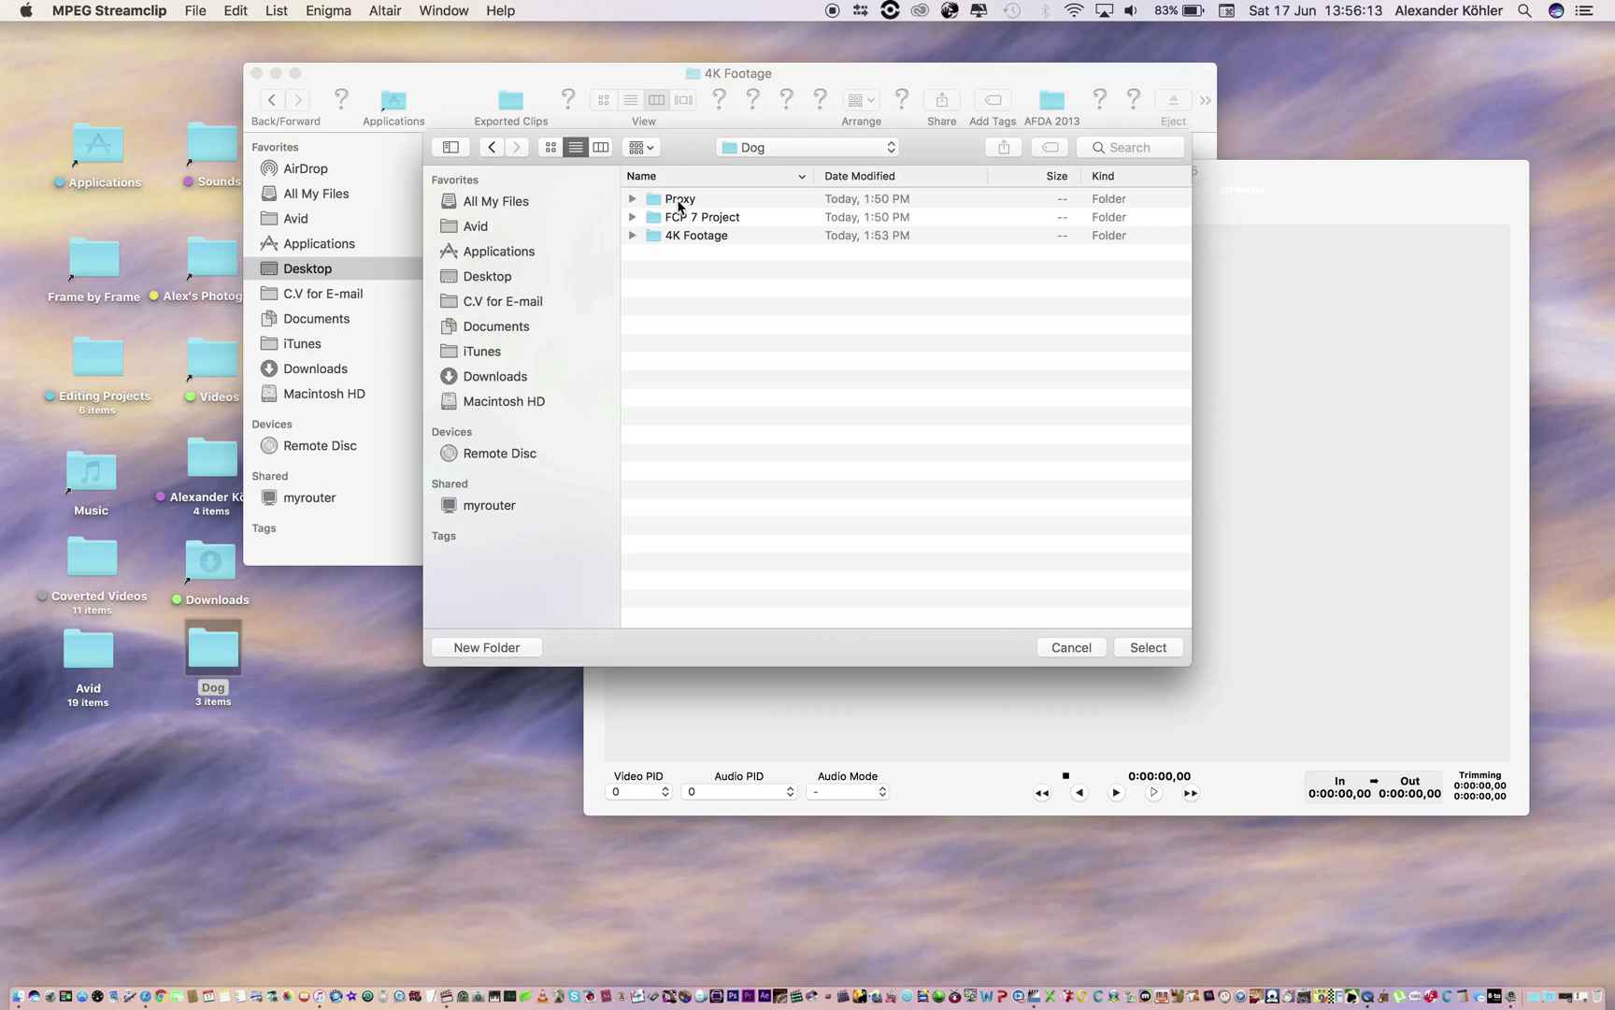
double_click(679, 199)
left_click(1148, 647)
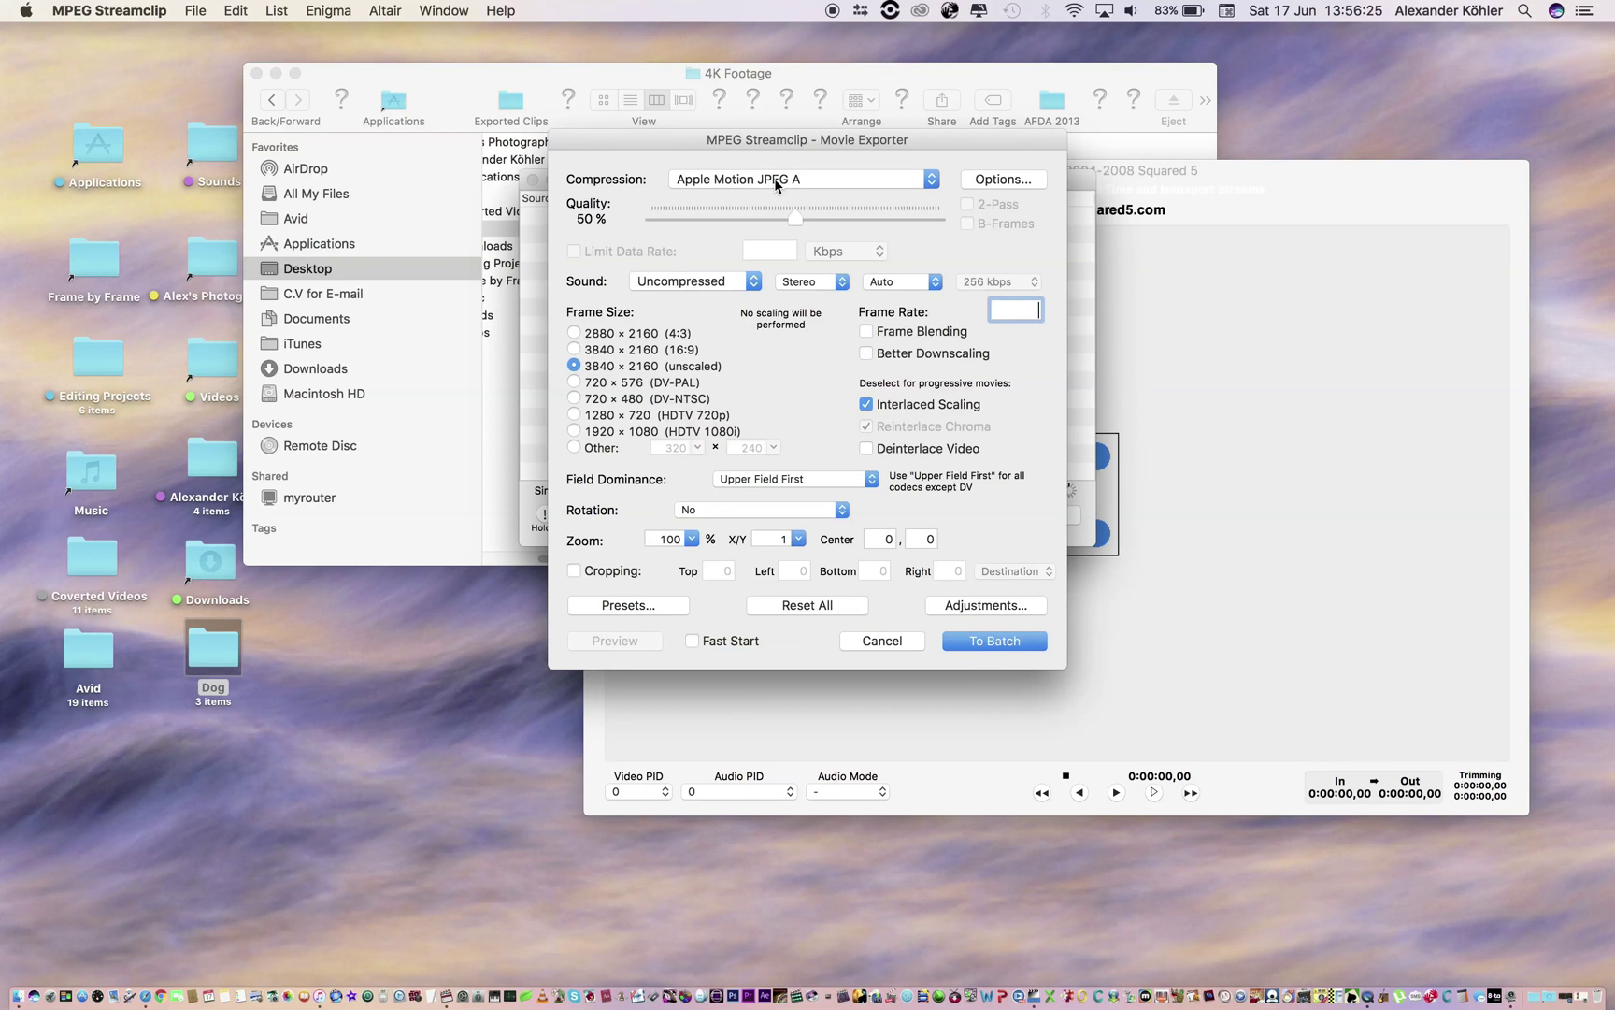
Set the export compression to Apple ProRes 422 Proxy and the quality to 40 %
left_click(775, 183)
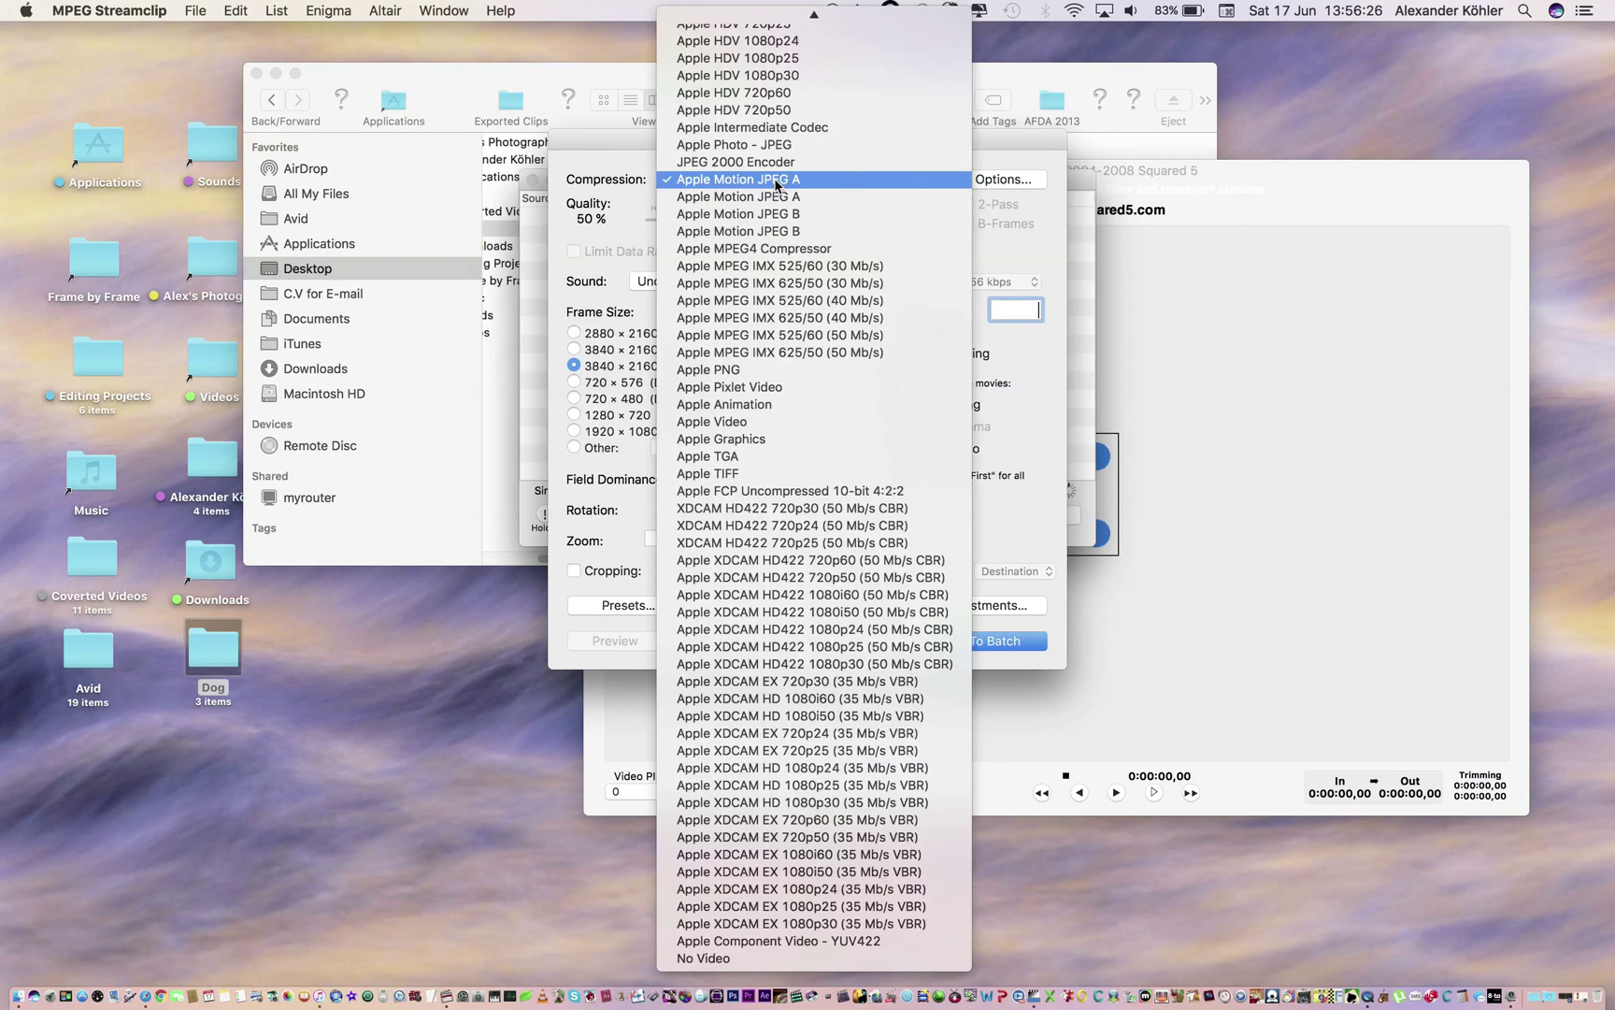
mouse_move(743, 5)
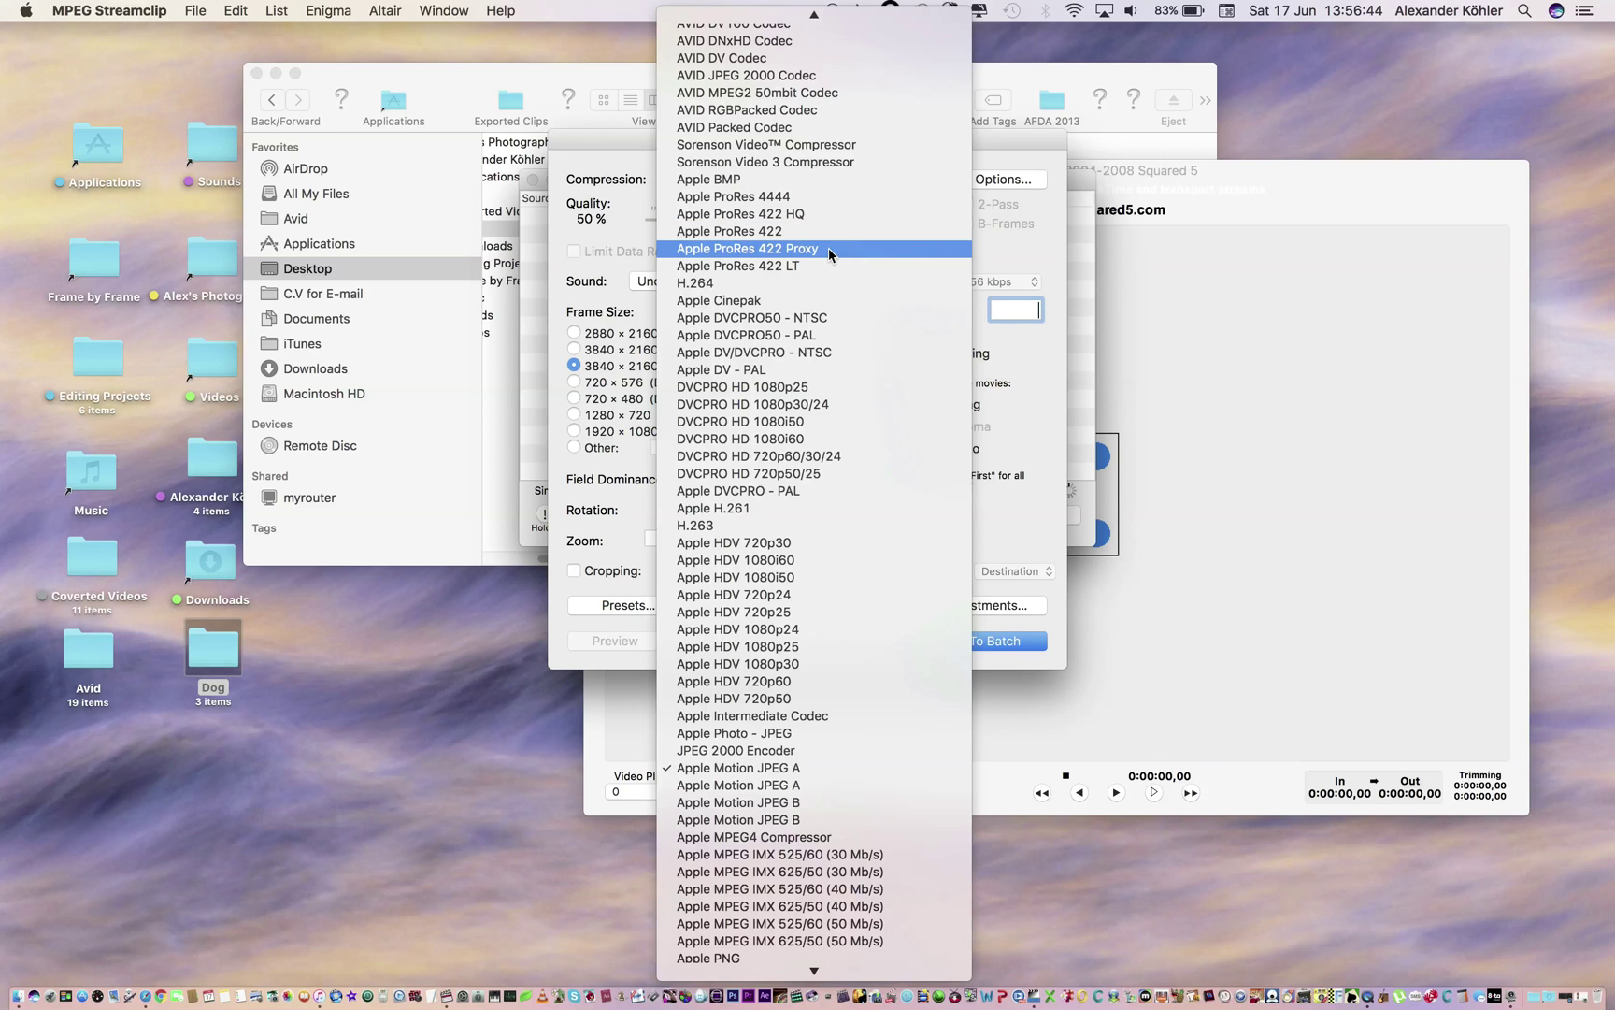
left_click(829, 248)
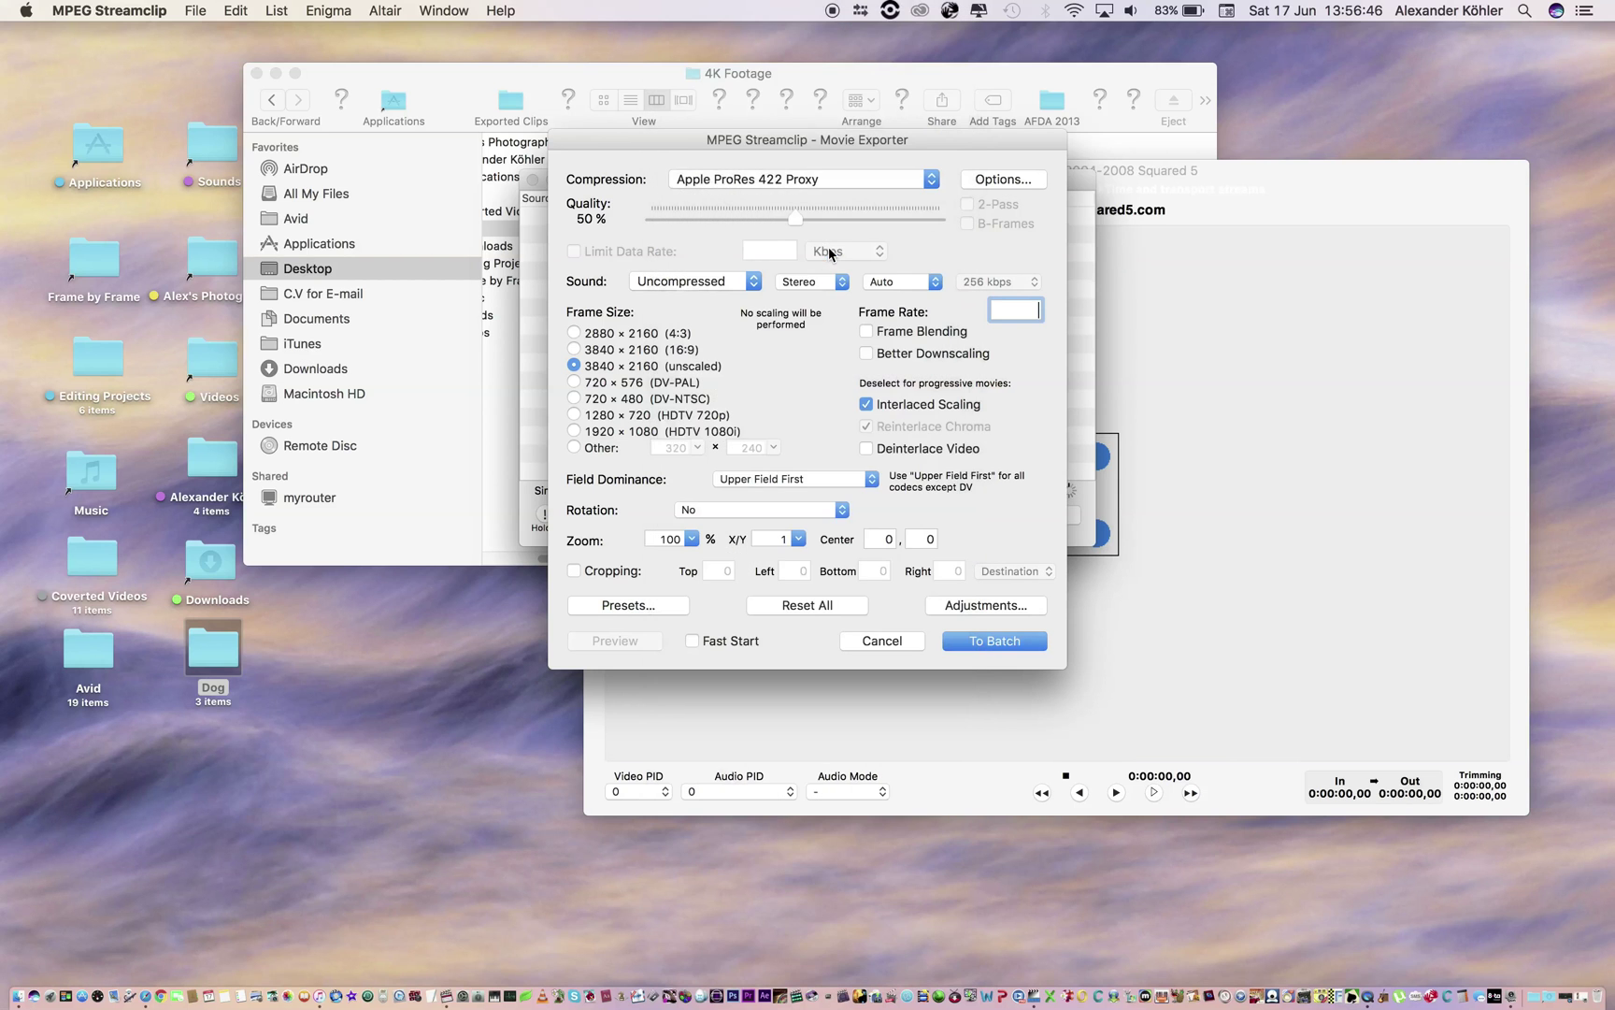
left_click_drag(794, 221, 765, 230)
Try the 1920 × 1080 (HDTV 1080i) frame size and switch back to 3840 × 2160 (unscaled)
left_click(575, 432)
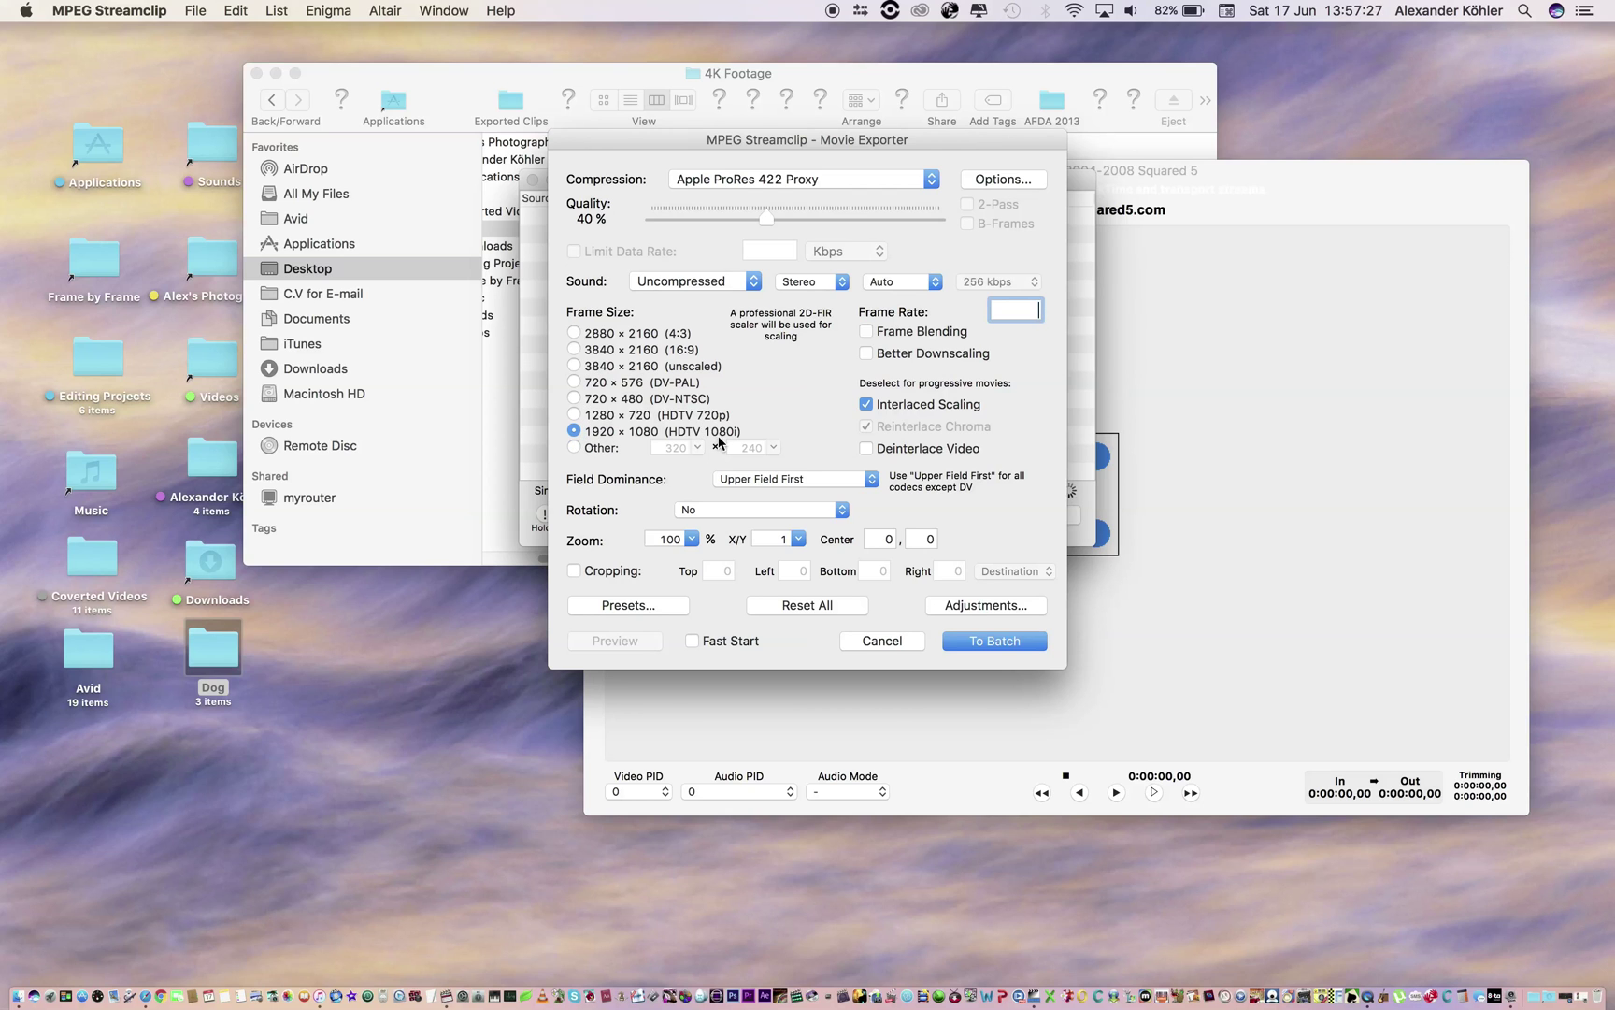
left_click(575, 366)
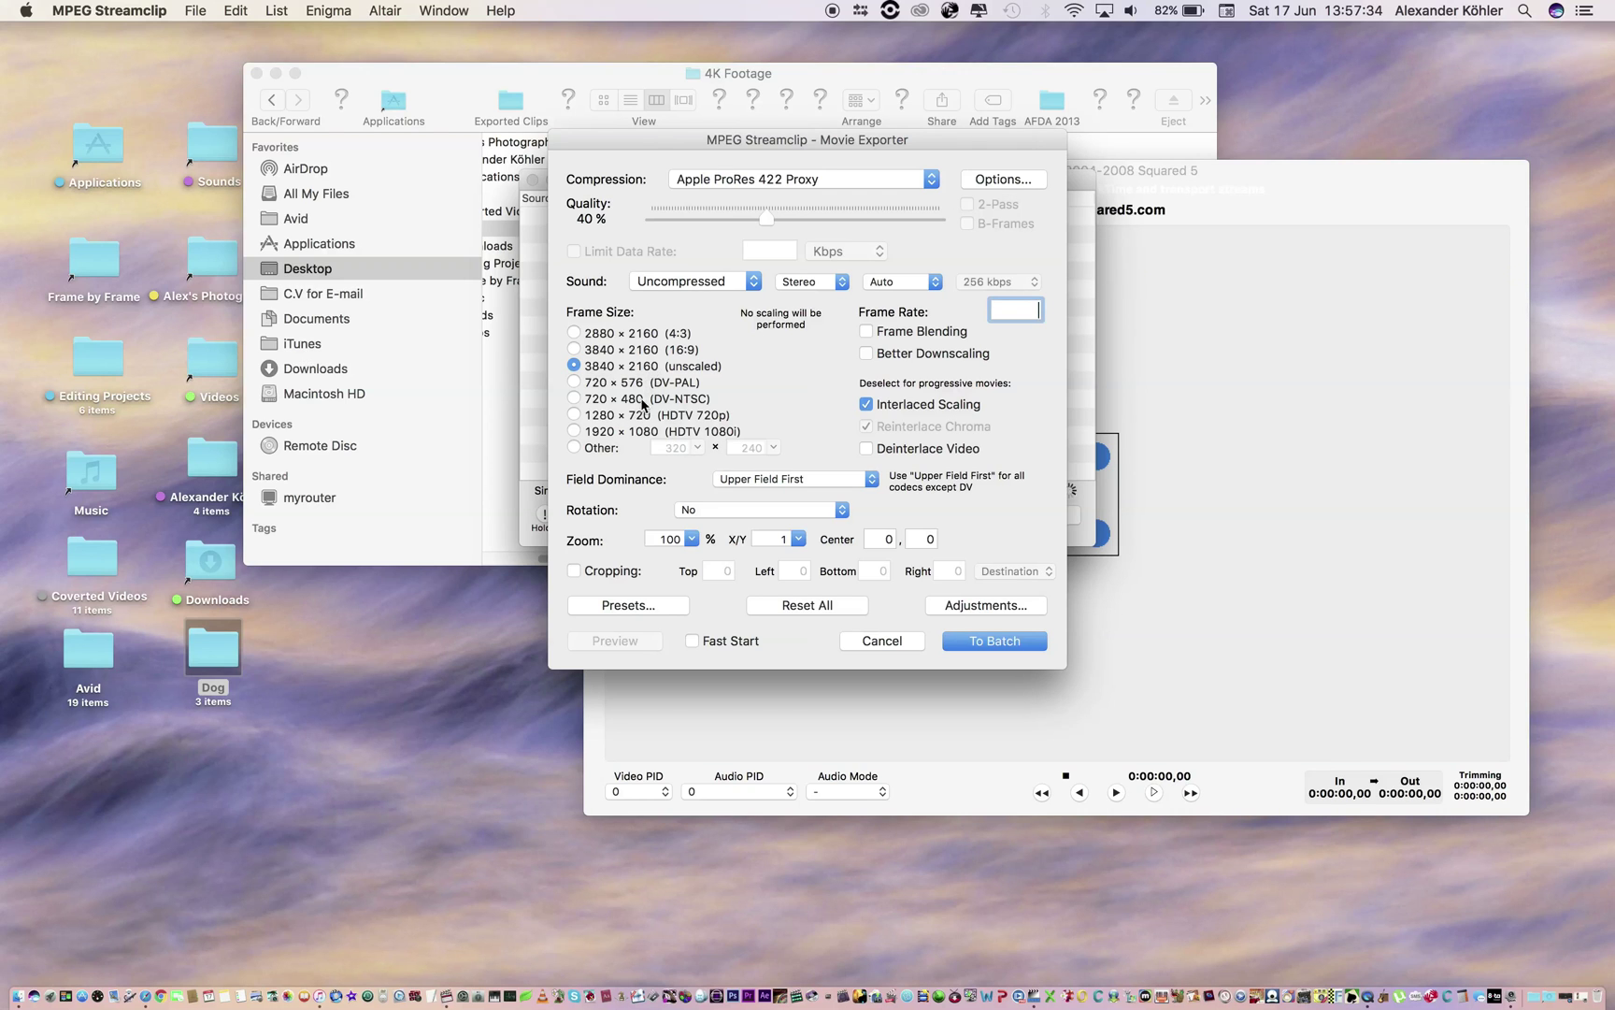
left_click(577, 433)
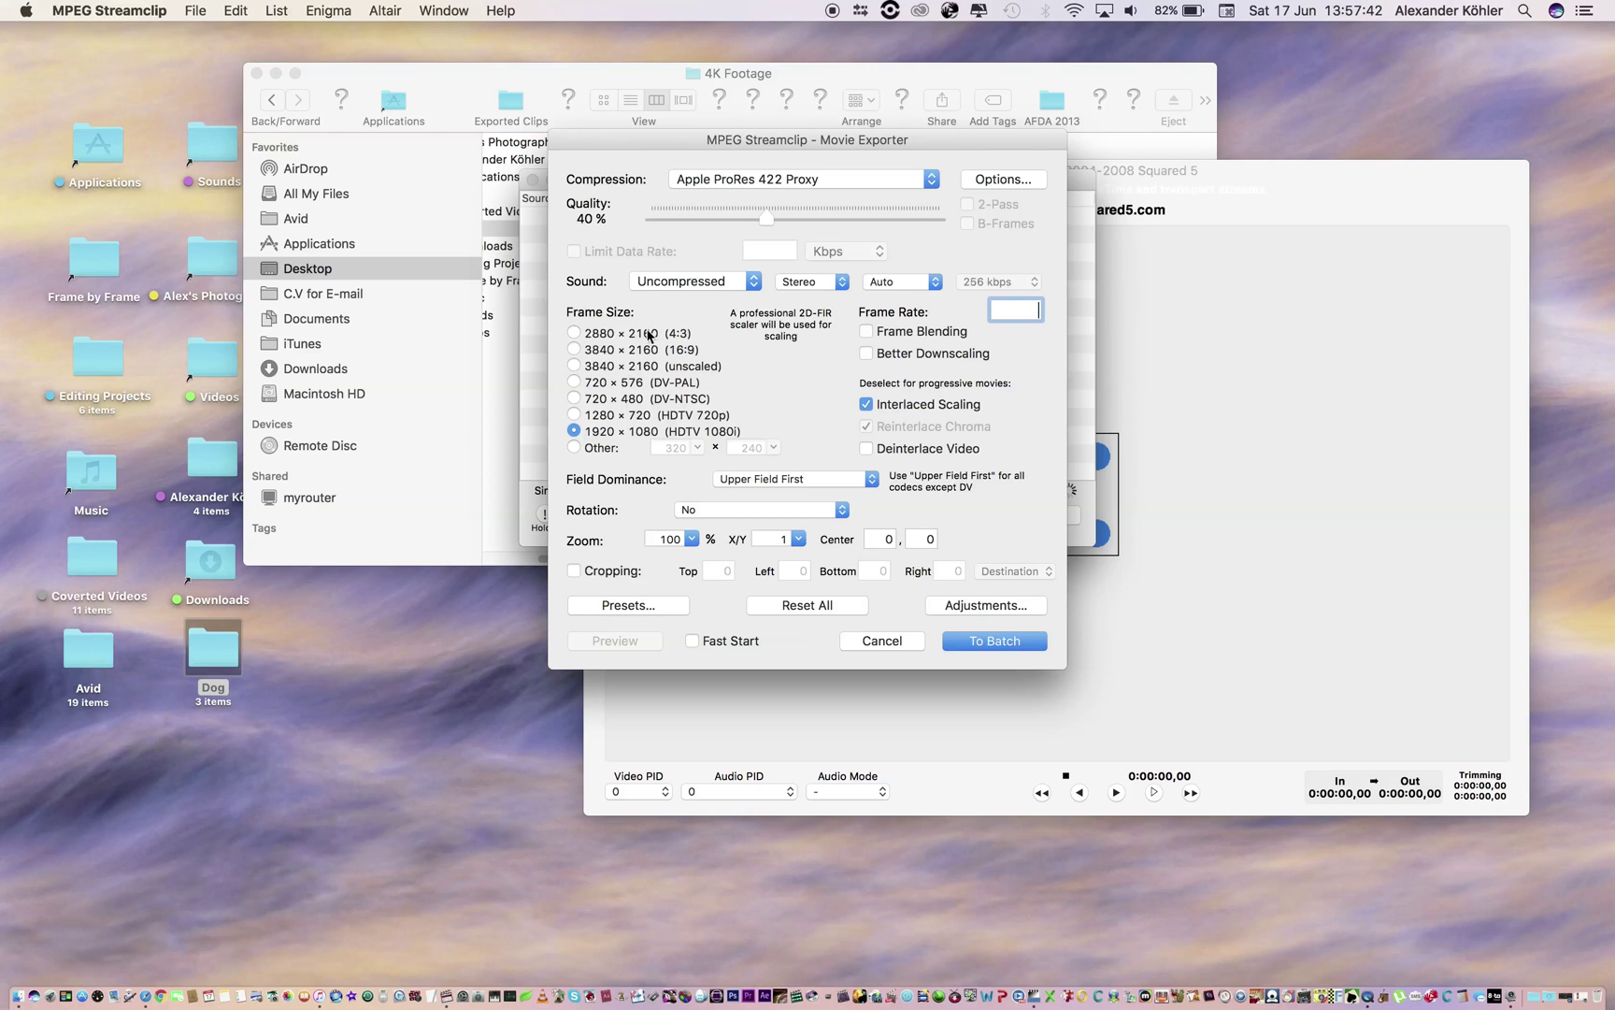
left_click(573, 366)
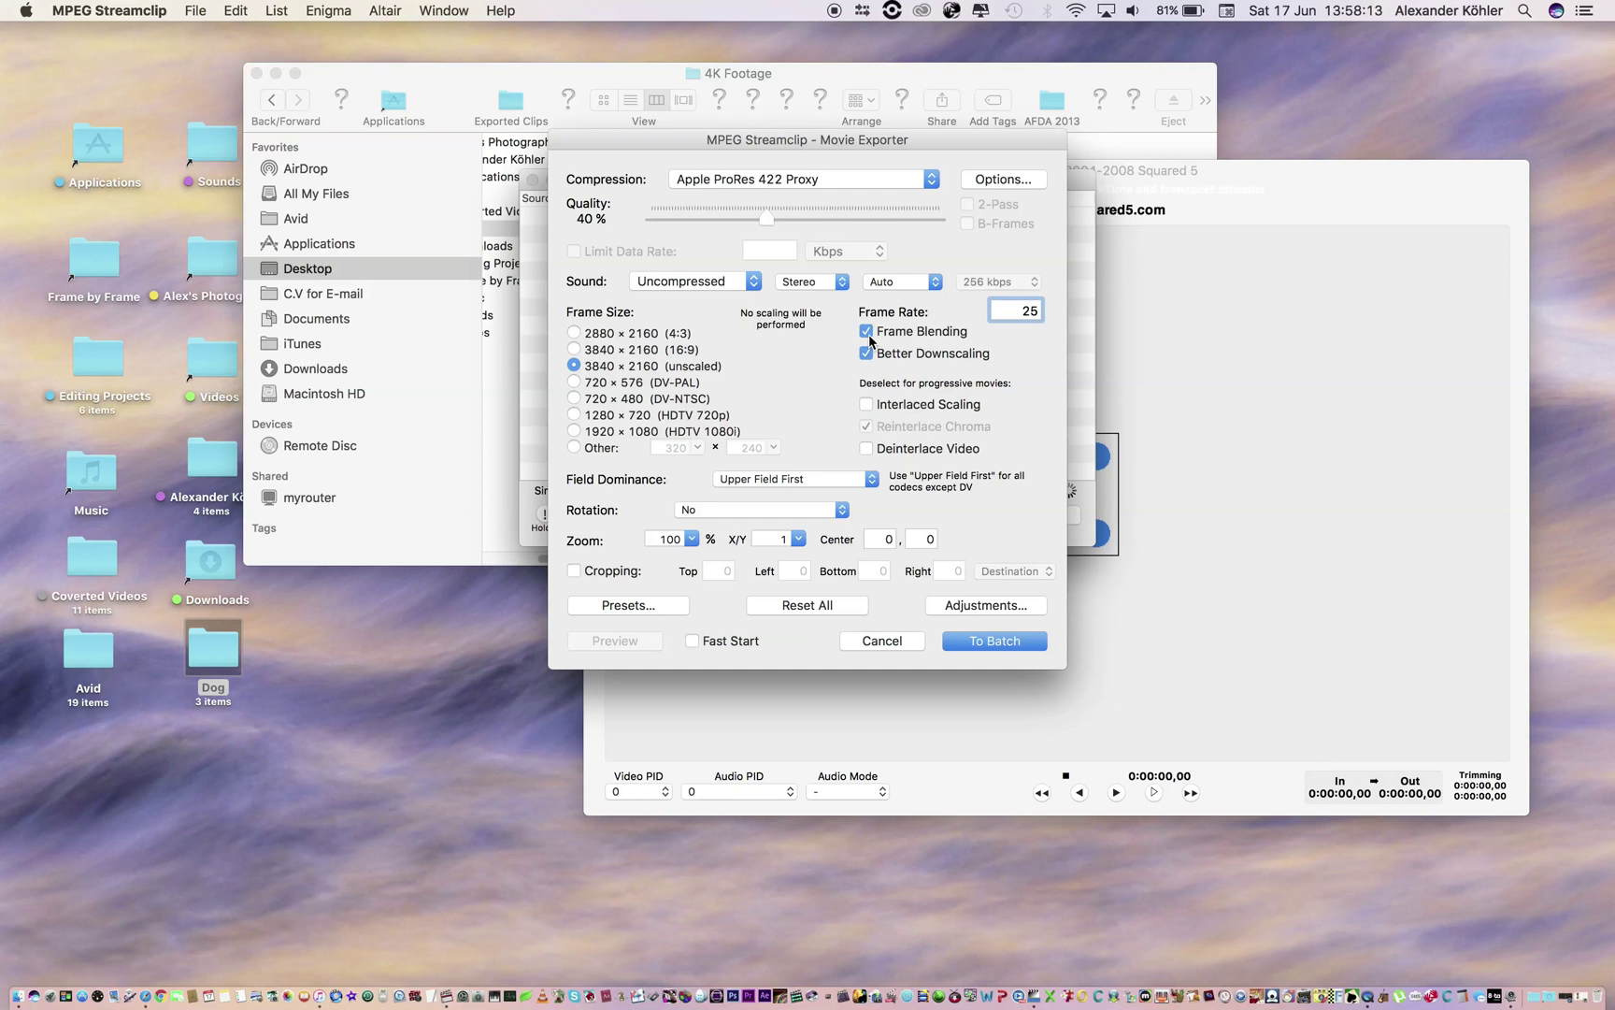
Set the export frame rate to 30 with Frame Blending and Better Downscaling off, and start the proxy batch conversion
left_click(879, 354)
left_click(878, 354)
key("BackSpace")
key("BackSpace")
type("30")
left_click(1009, 639)
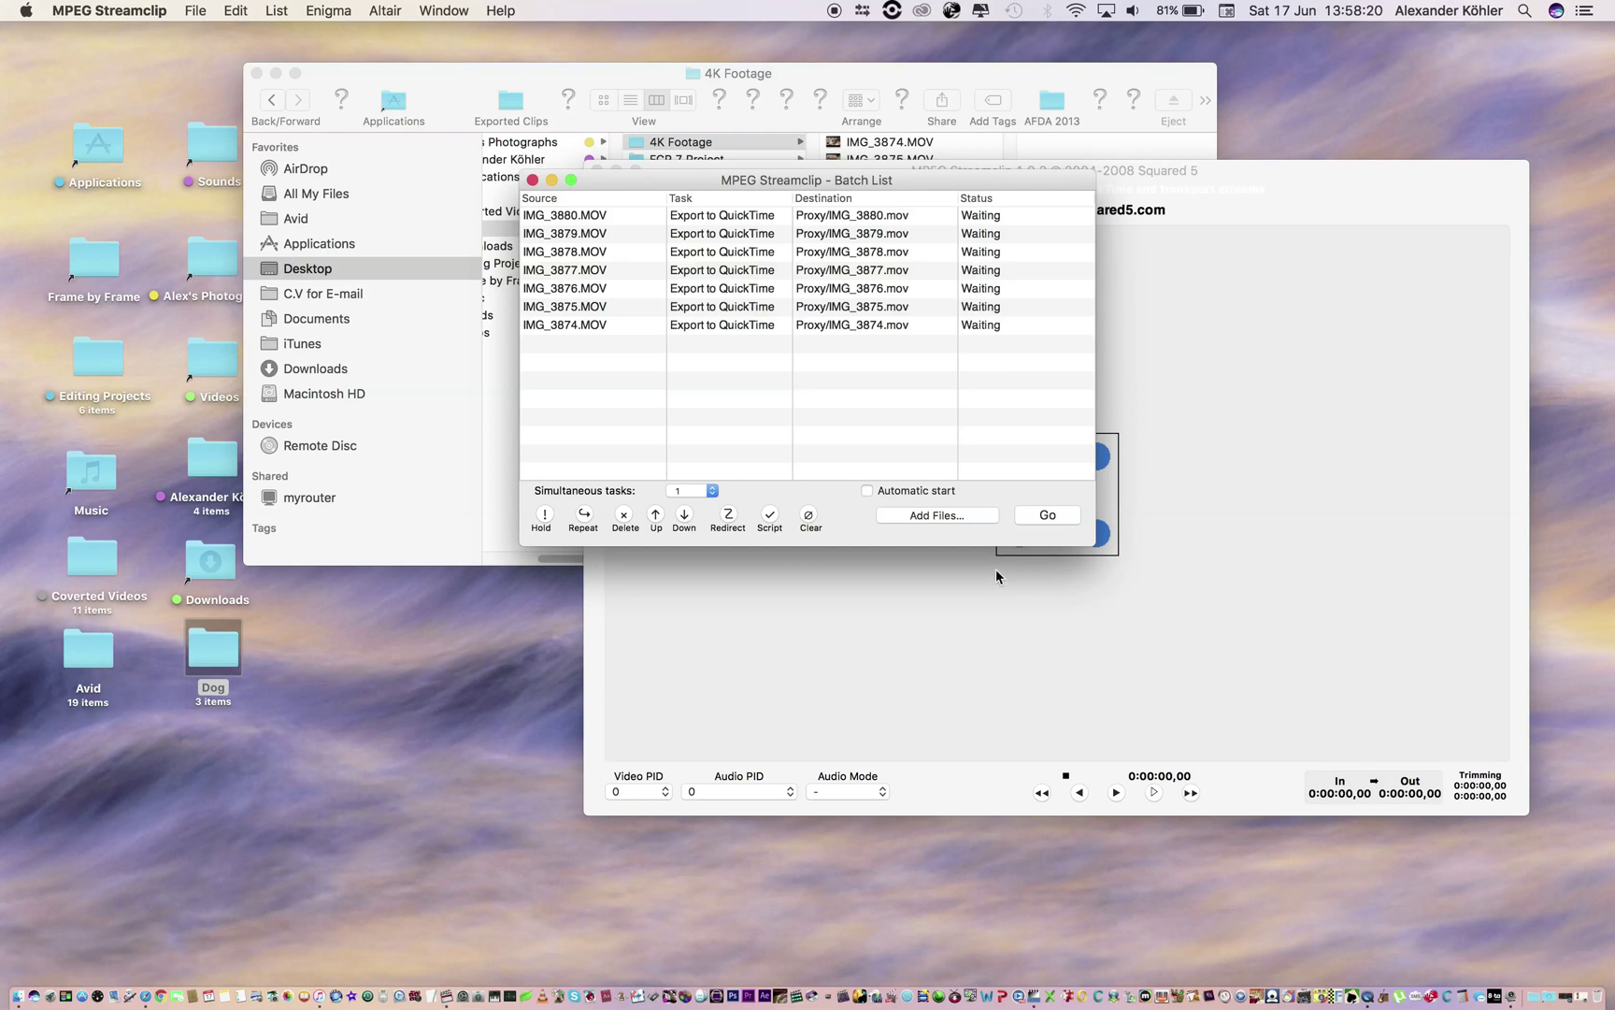
left_click(1048, 515)
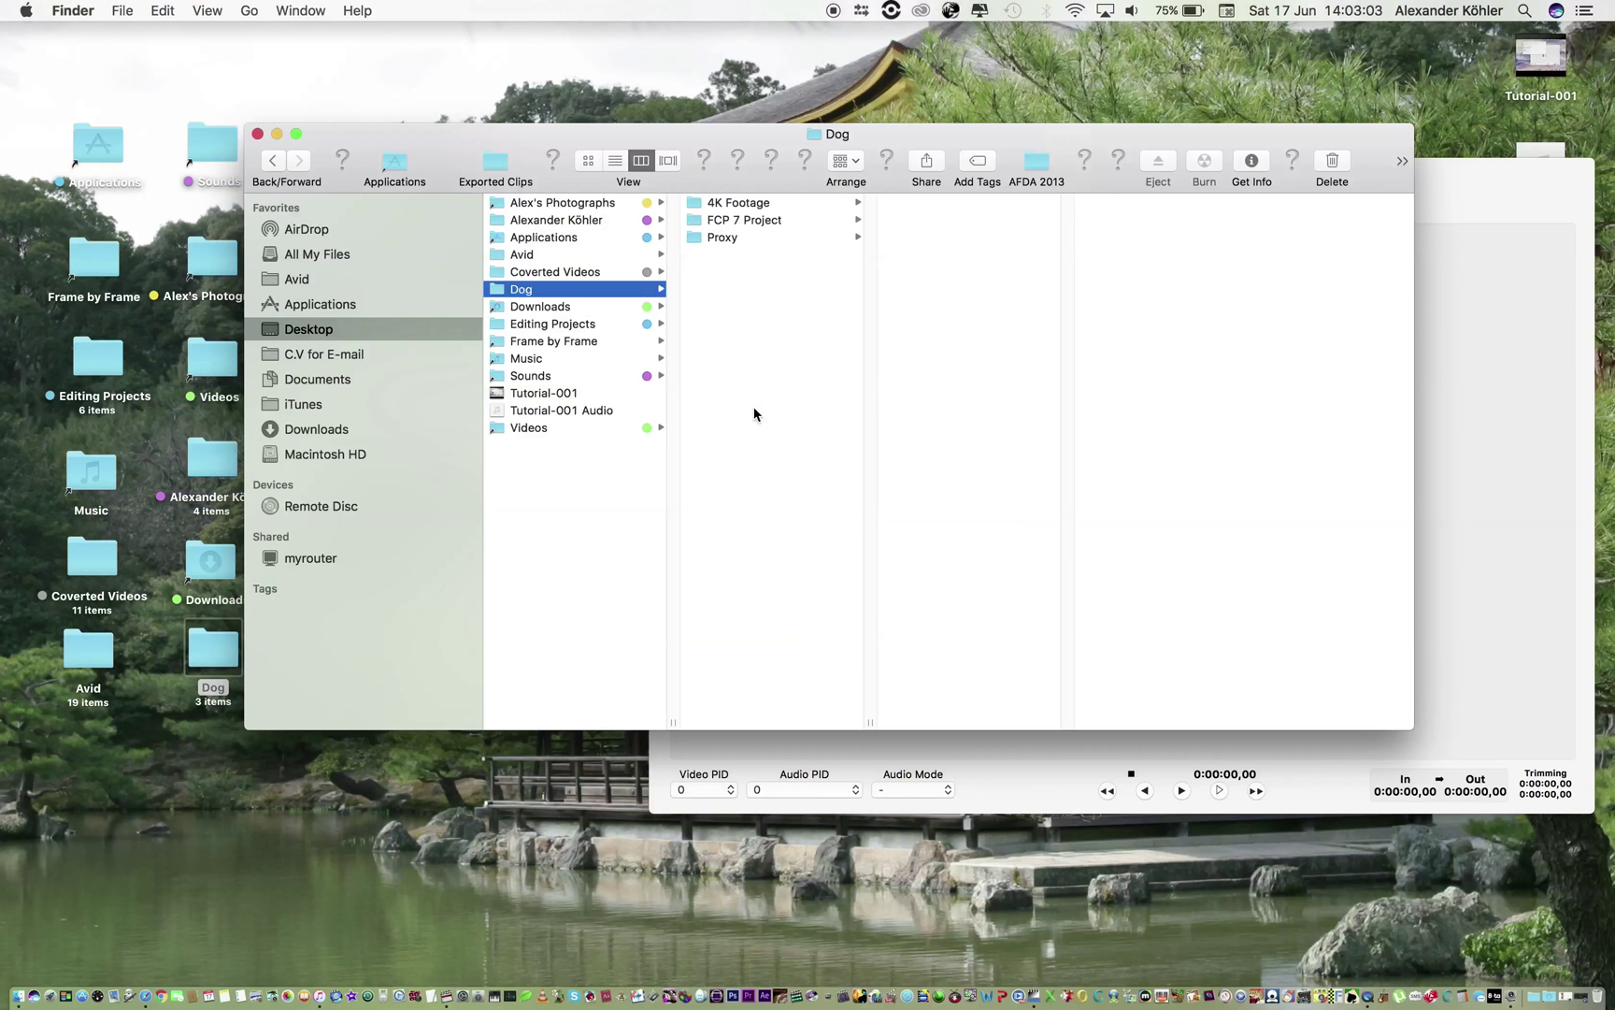
Open IMG_3874.MOV from the 4K Footage folder in QuickTime Player, check its format and frame rate, and close it
left_click_drag(1450, 177, 1327, 86)
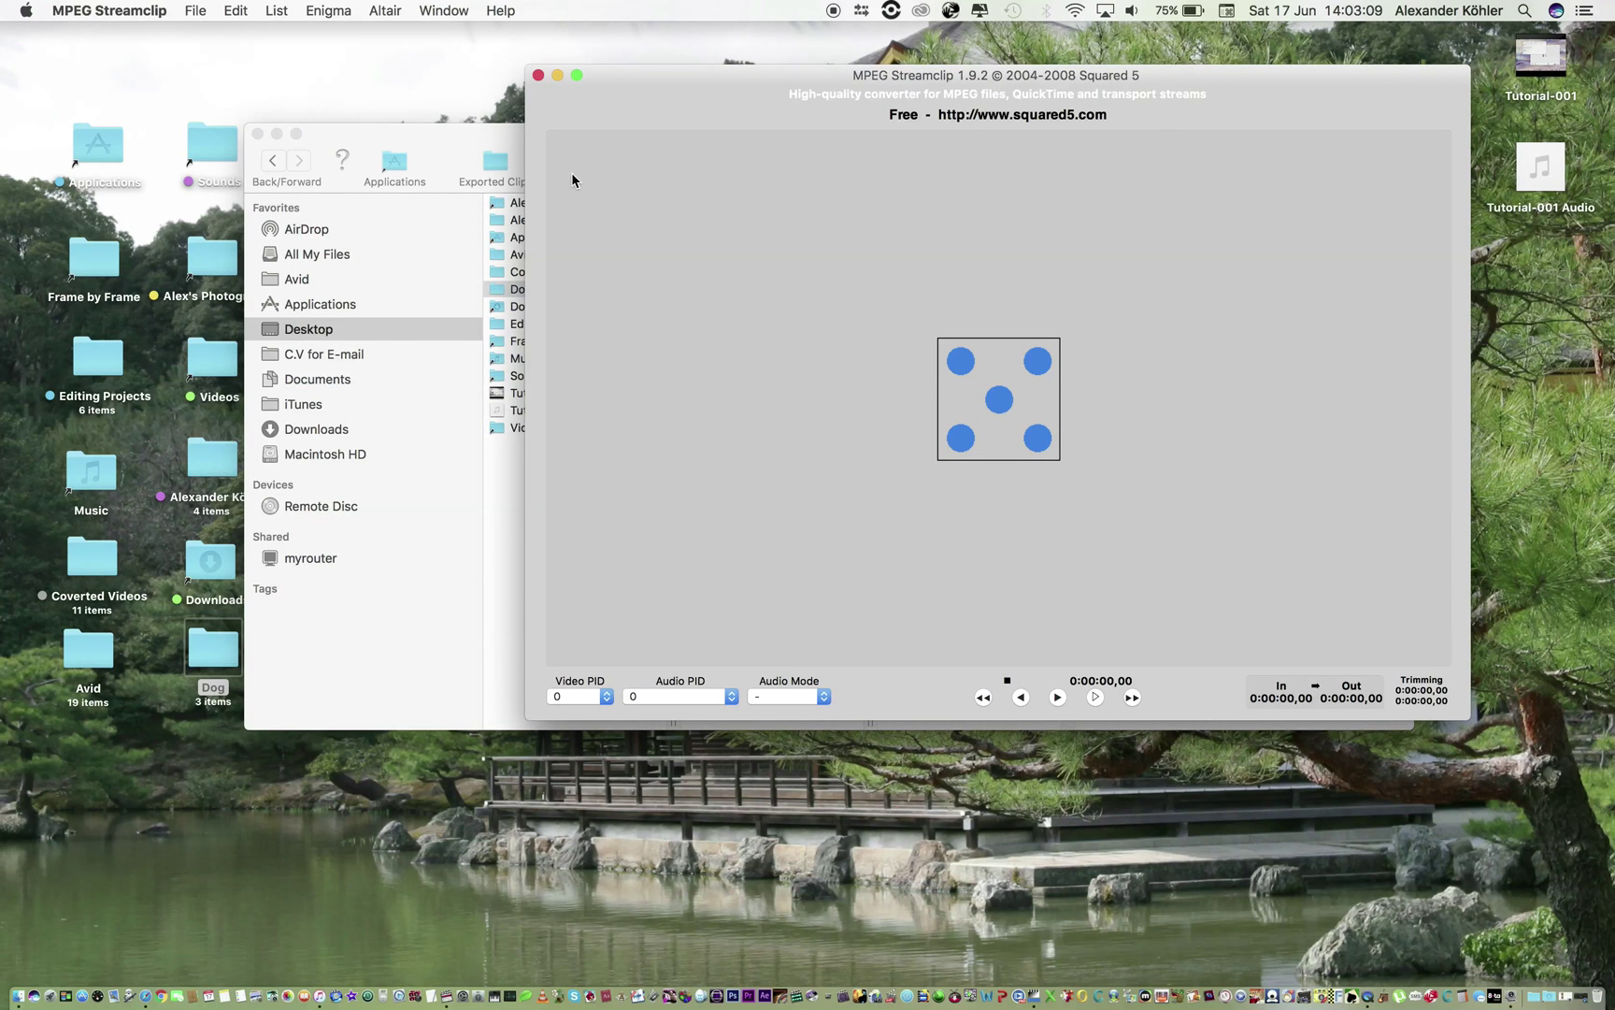
left_click(458, 128)
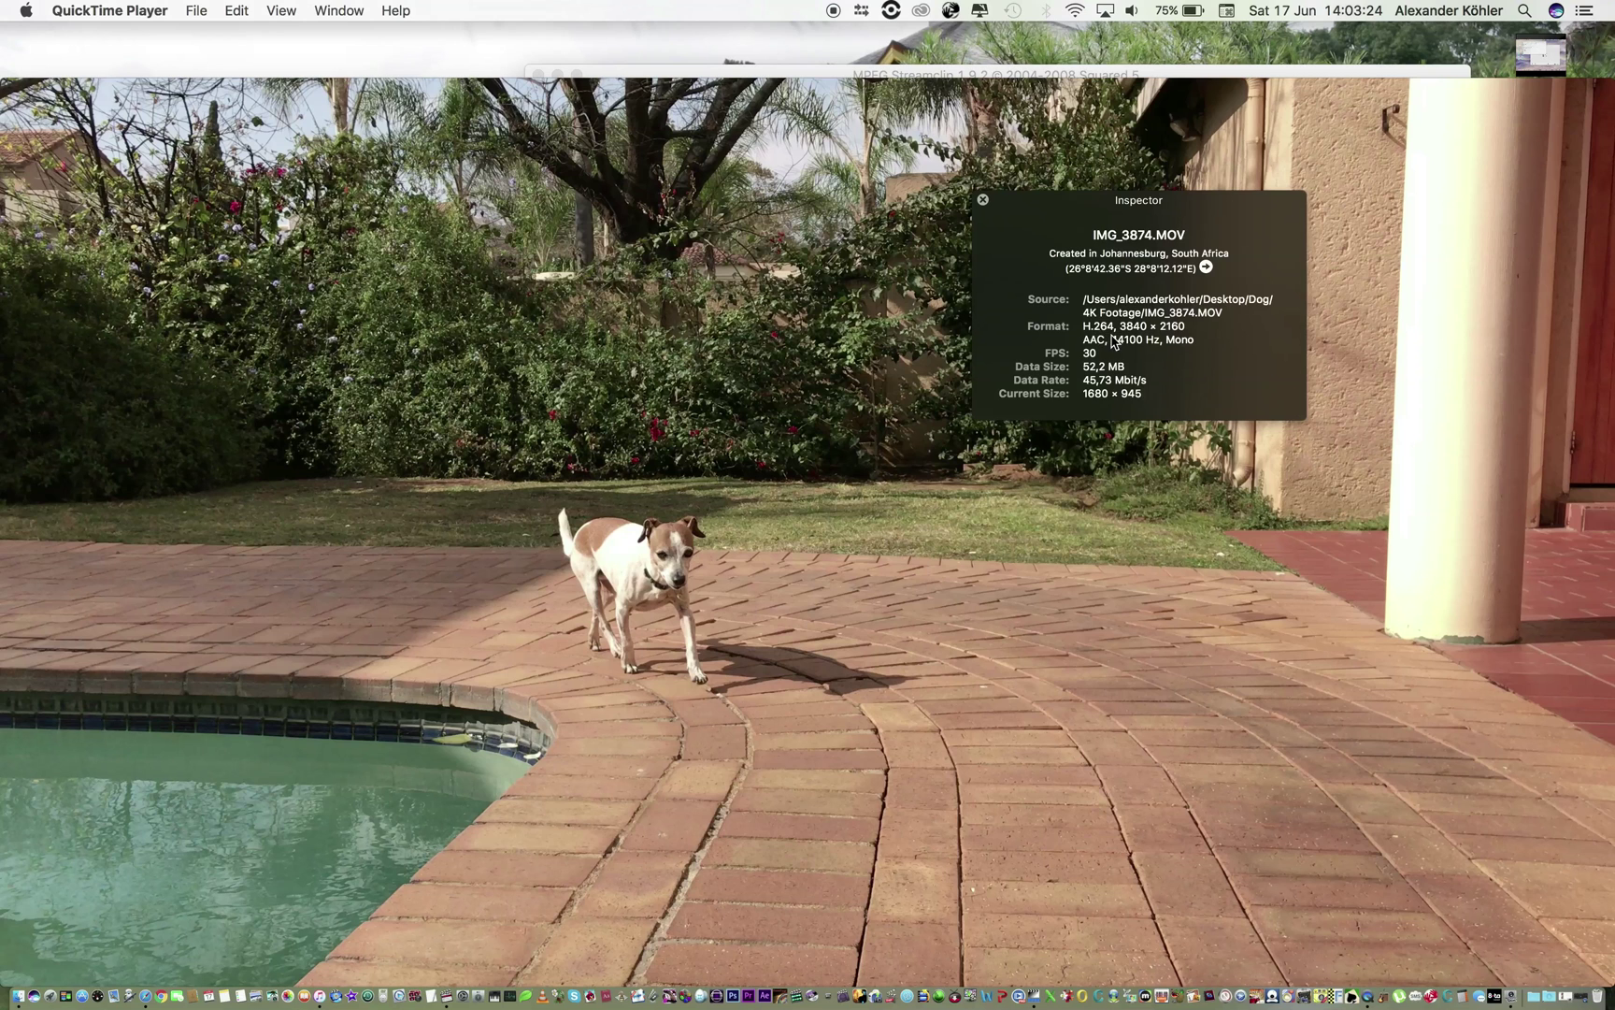
mouse_move(1112, 327)
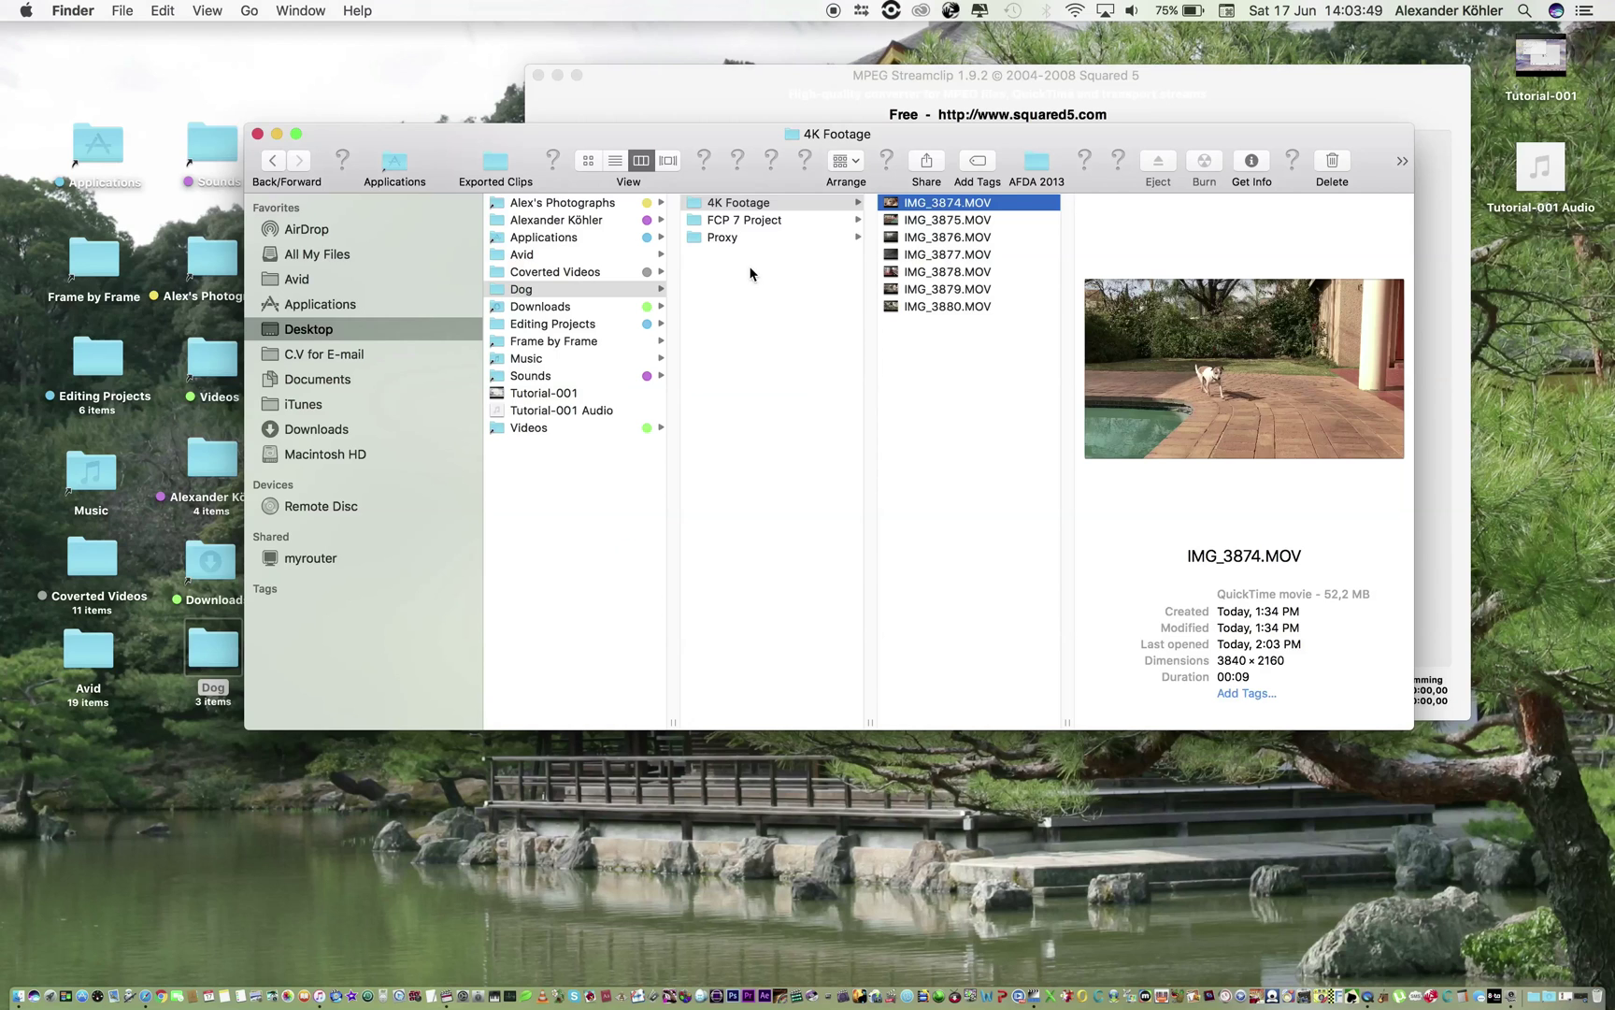
double_click(942, 204)
mouse_move(715, 832)
left_mouse_down()
mouse_move(892, 841)
mouse_move(708, 833)
left_mouse_up()
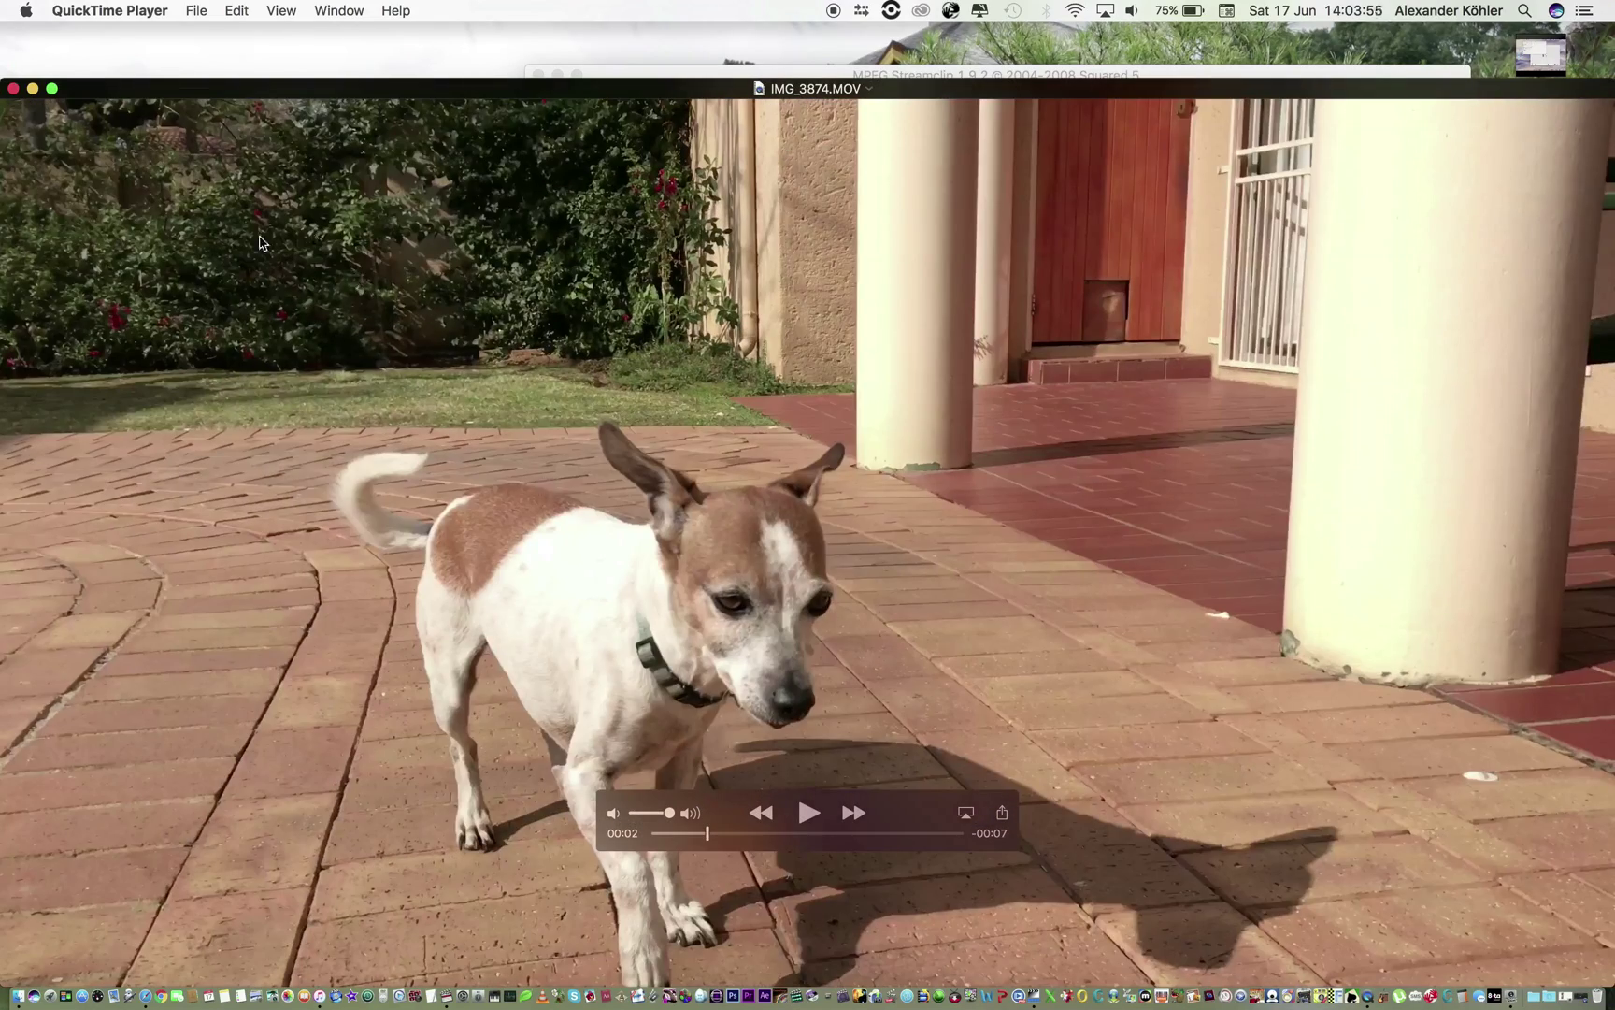
left_click(13, 88)
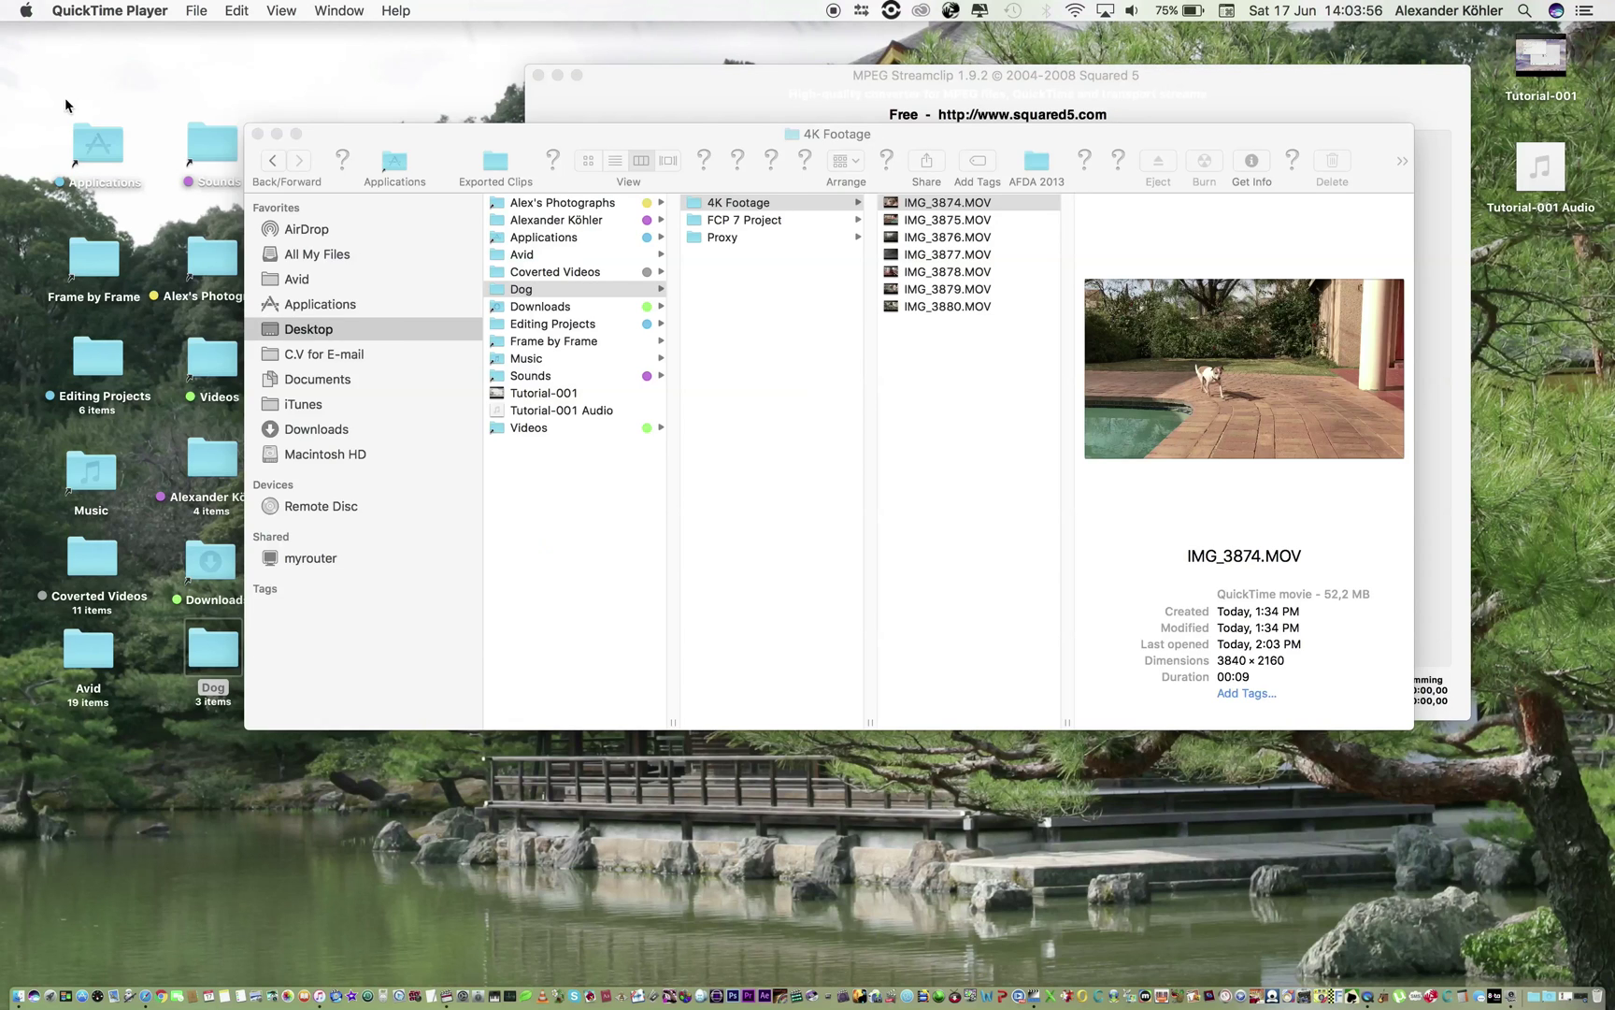
left_click(905, 365)
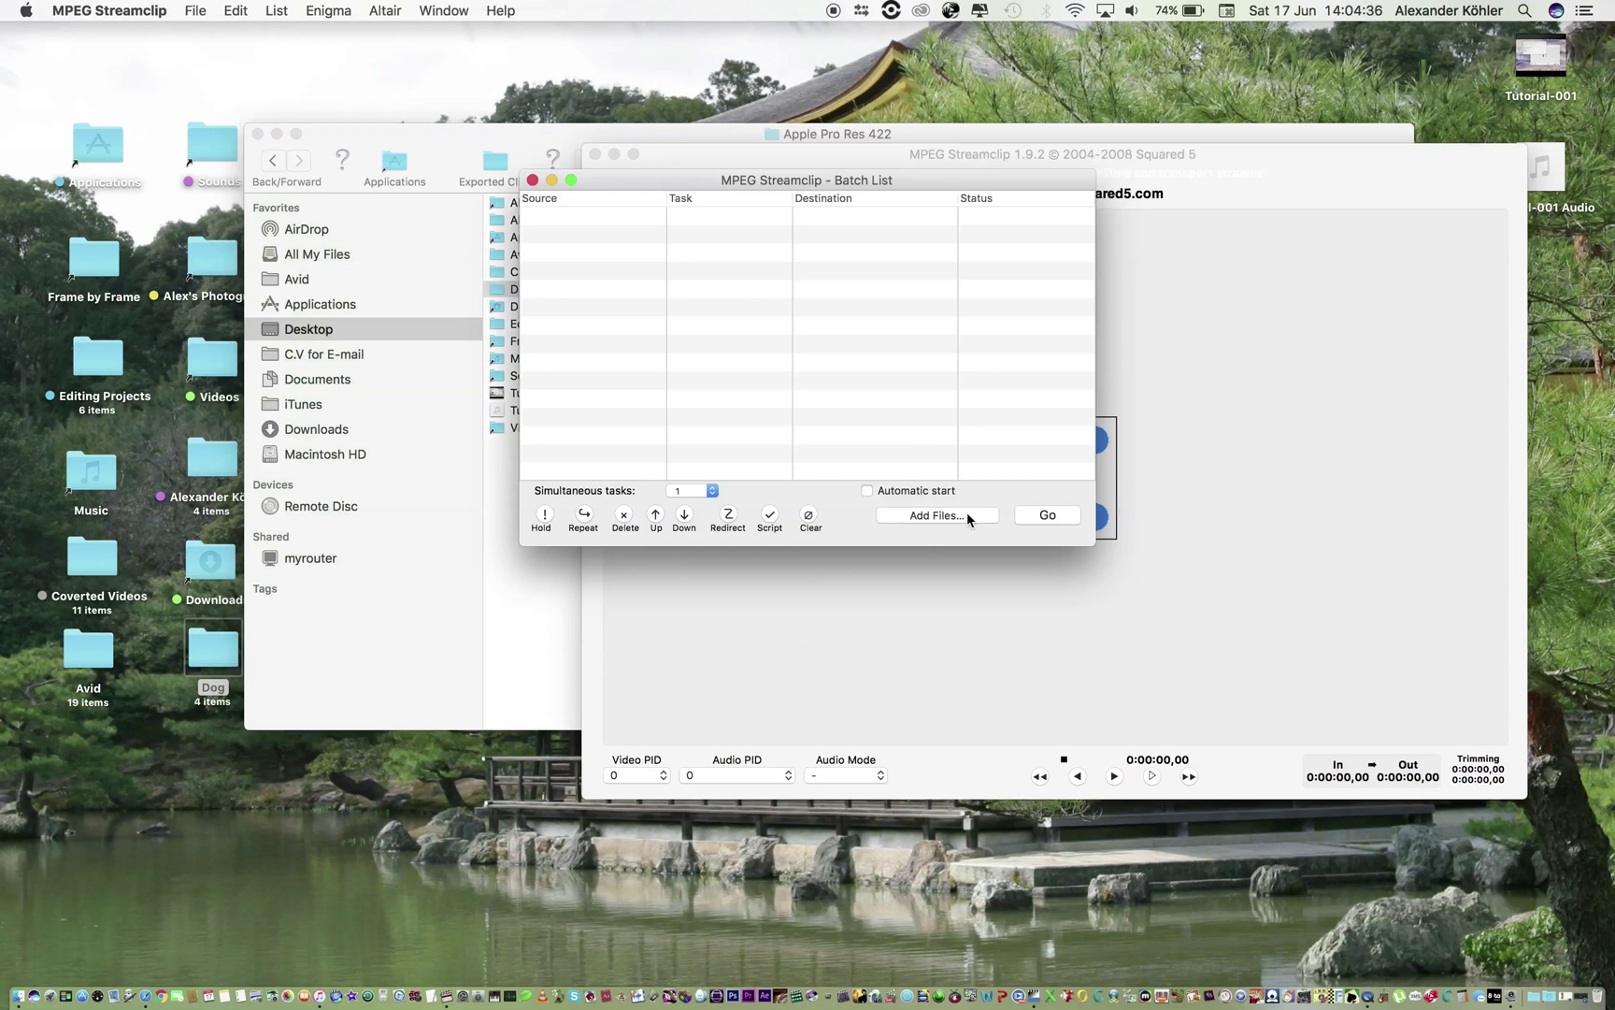
Add all the original MOV clips from Dog's 4K Footage folder to the empty batch list
left_click(937, 515)
left_click(821, 190)
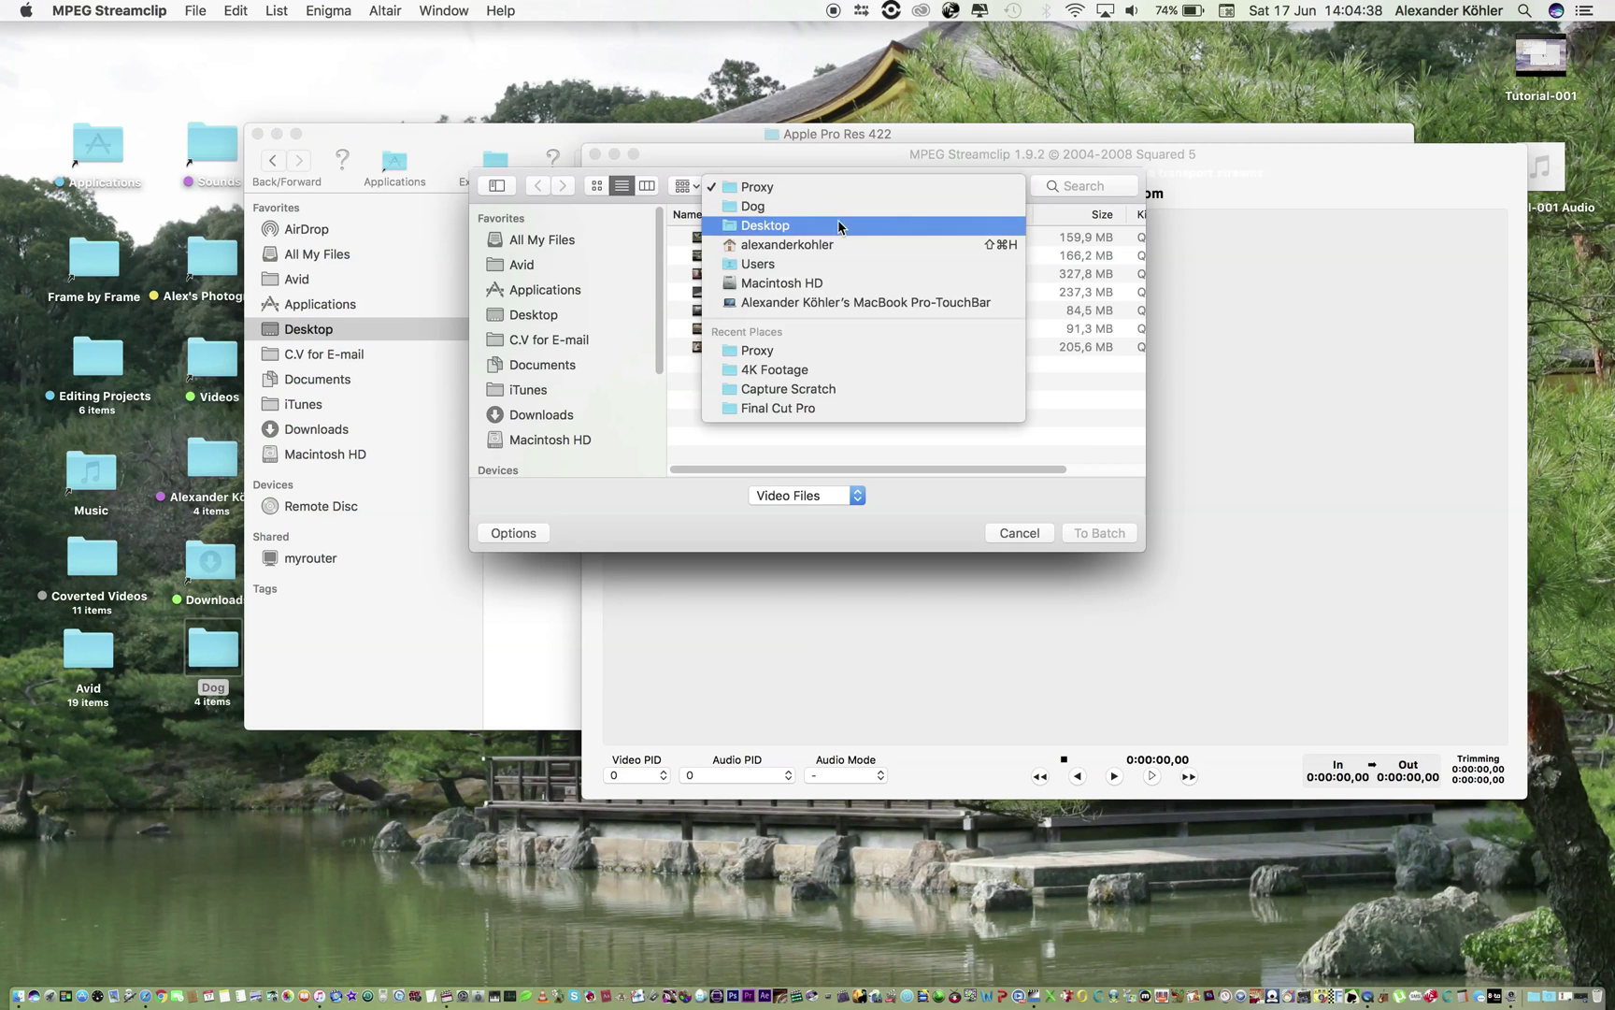
left_click(836, 206)
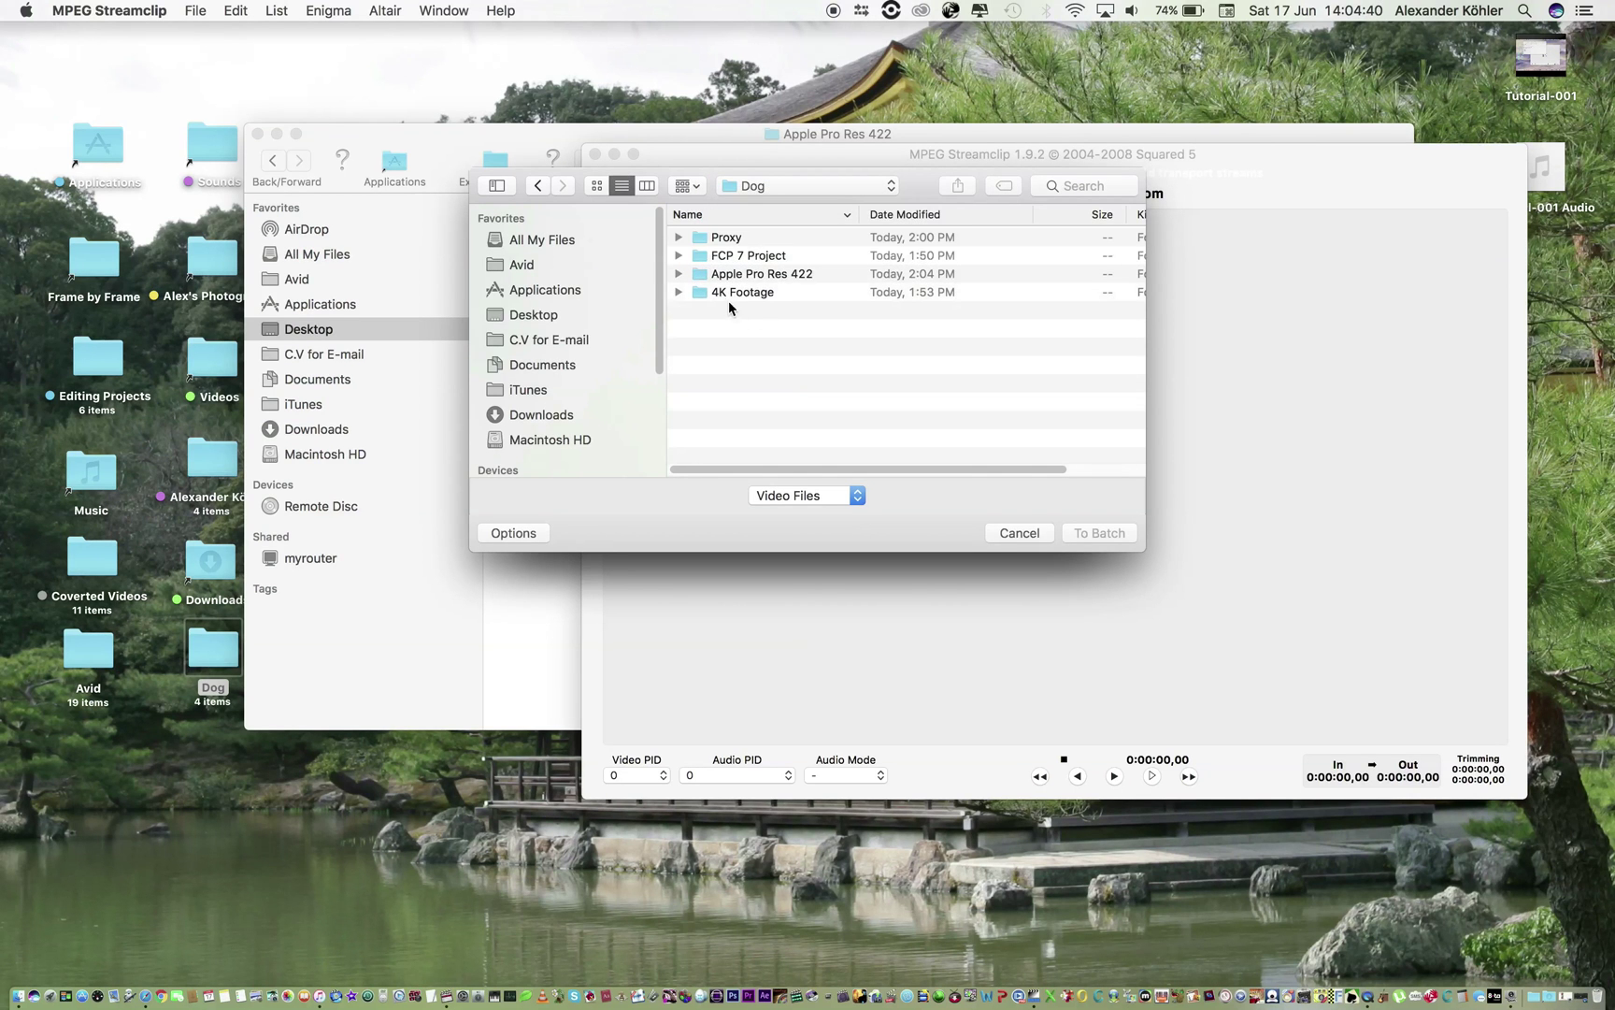
left_click(754, 294)
double_click(754, 293)
key("super+a")
left_click(1099, 533)
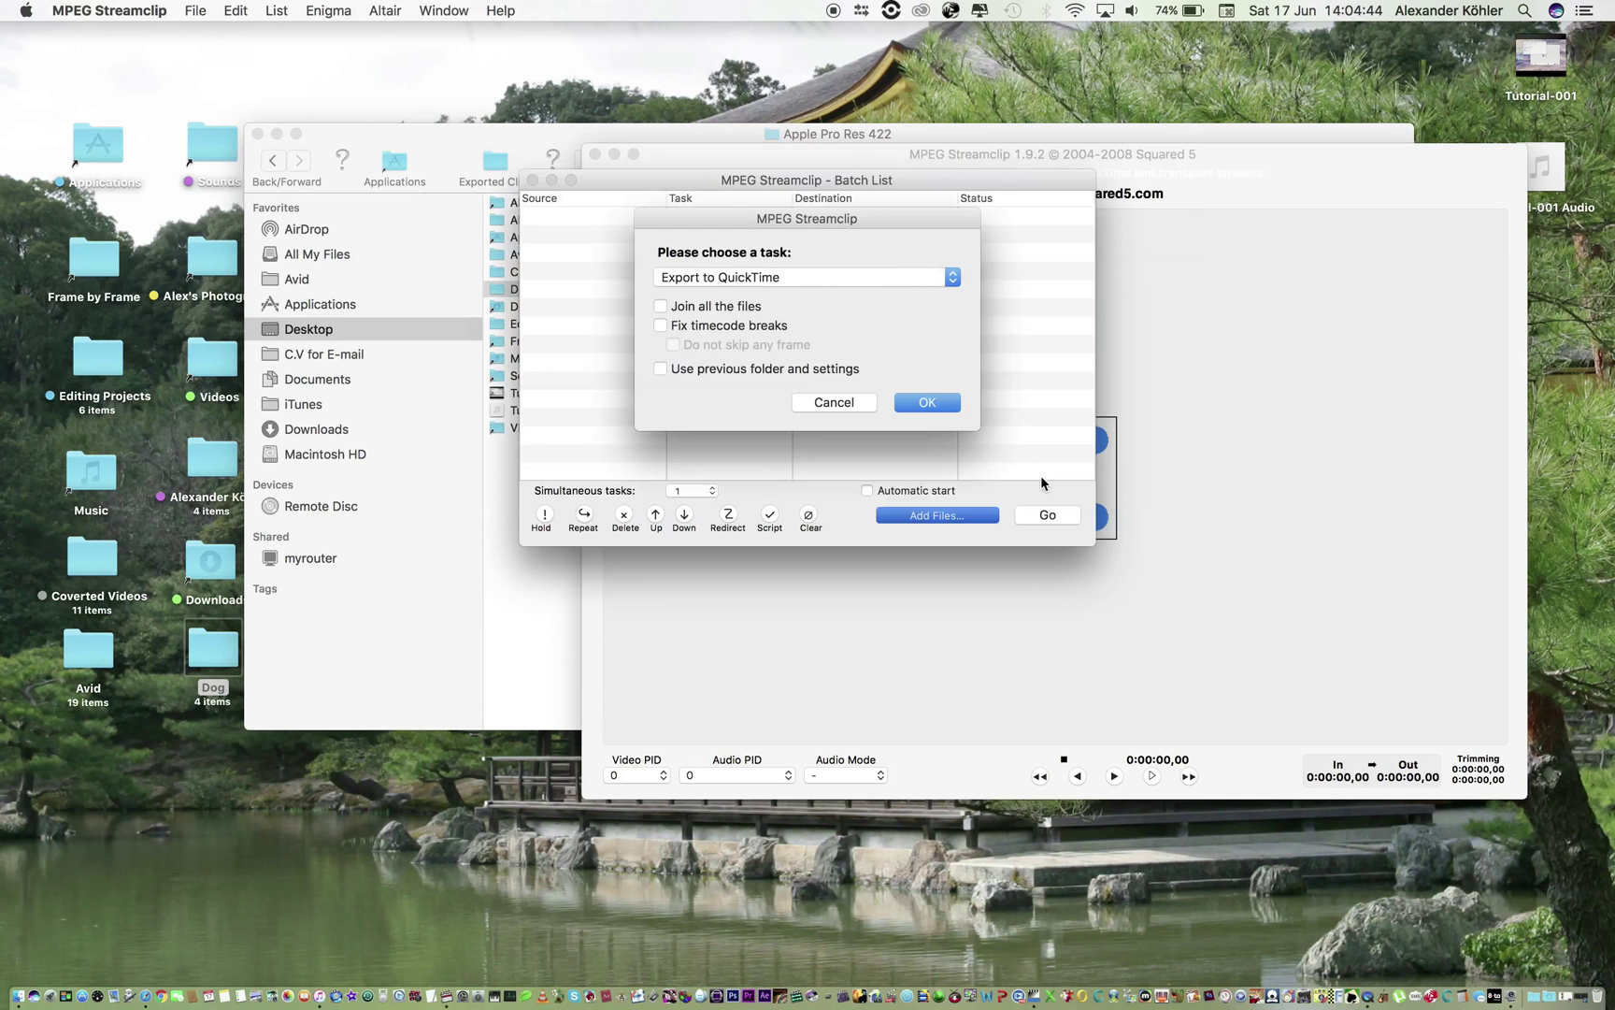
Accept the Export to QuickTime task and choose the Apple Pro Res 422 folder inside Dog as the destination
left_click(928, 403)
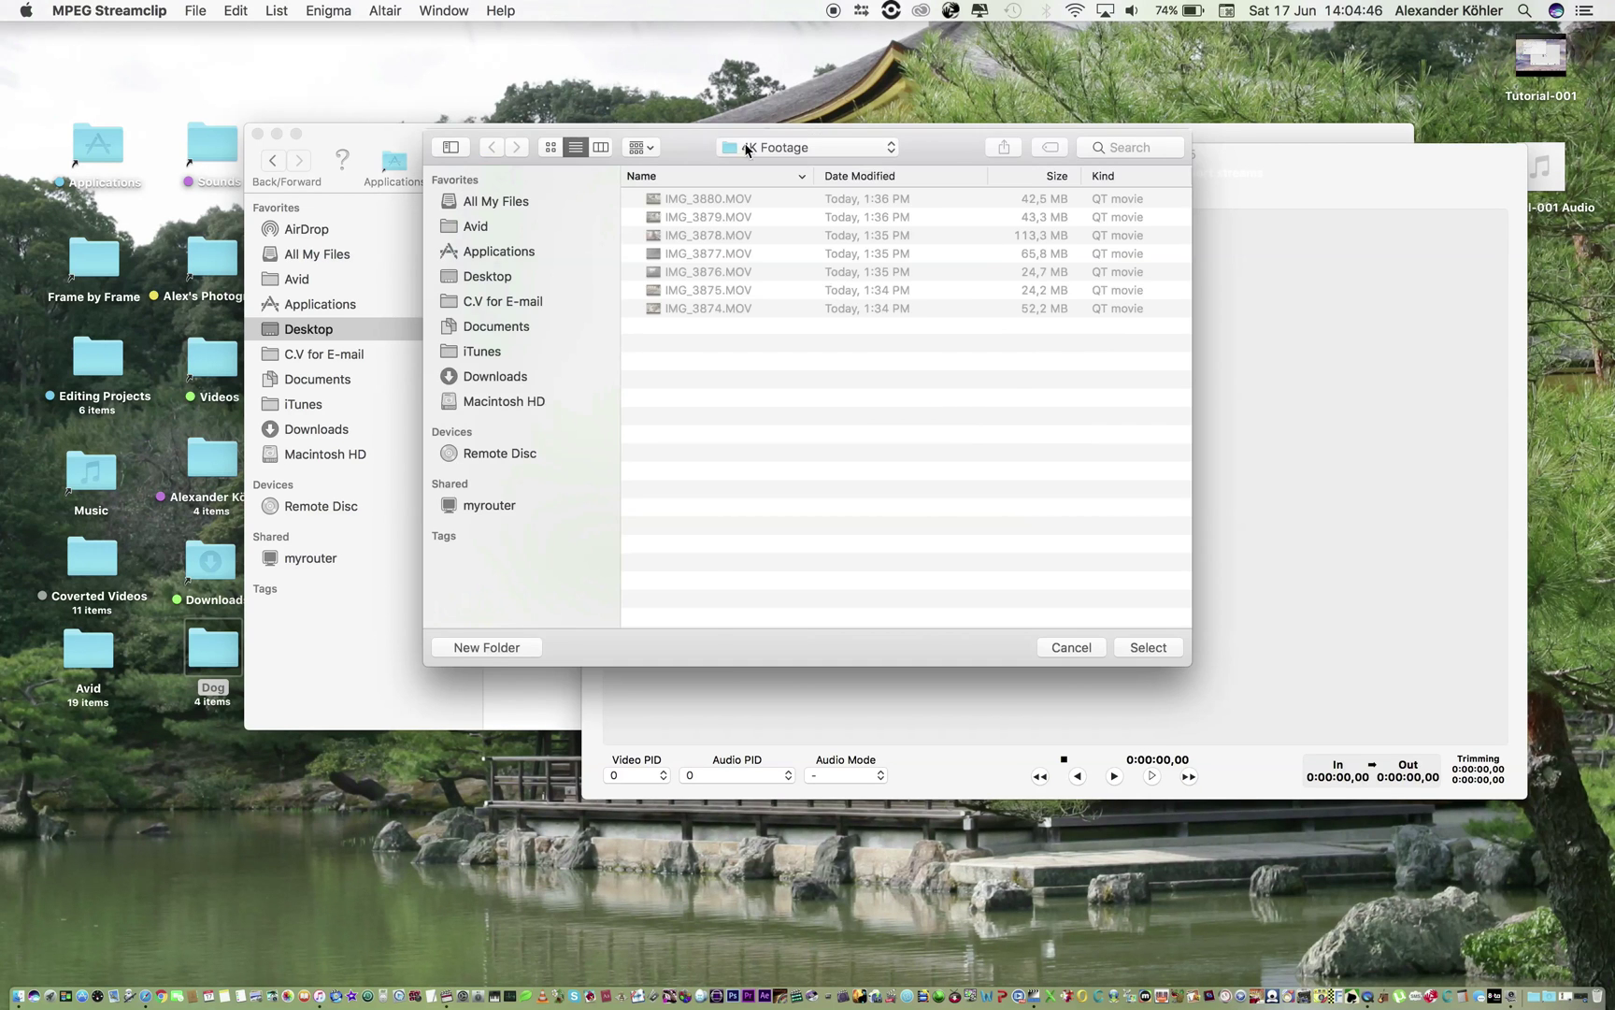
left_click(748, 149)
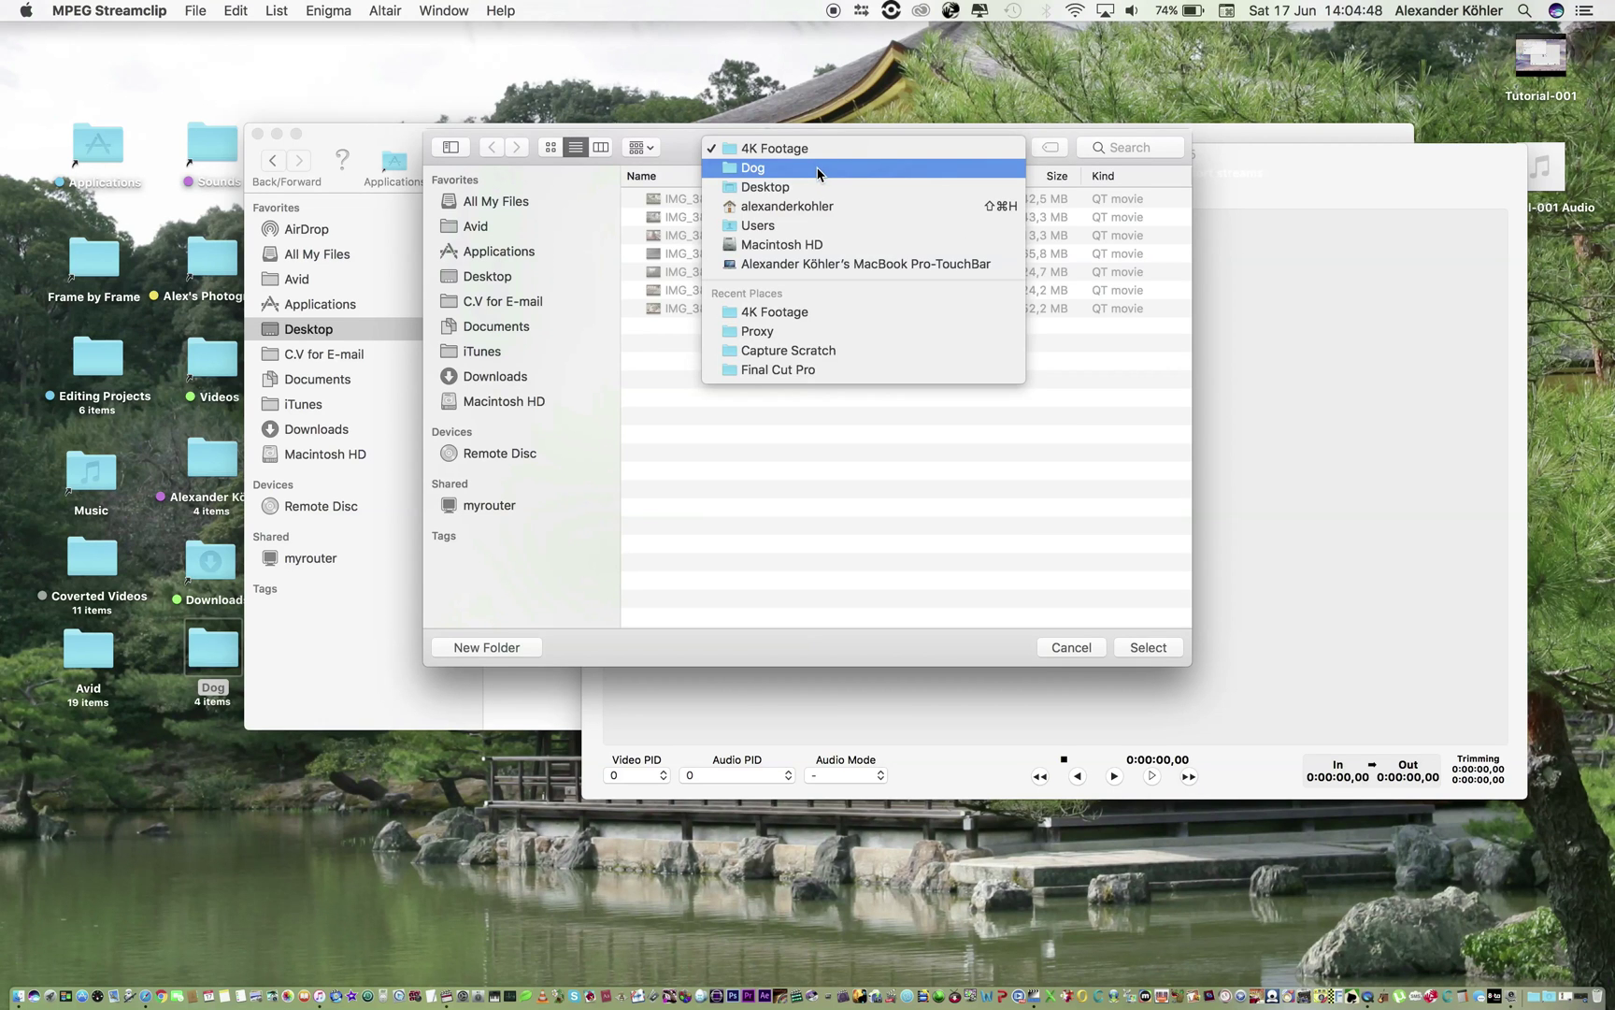
left_click(819, 169)
left_click(731, 238)
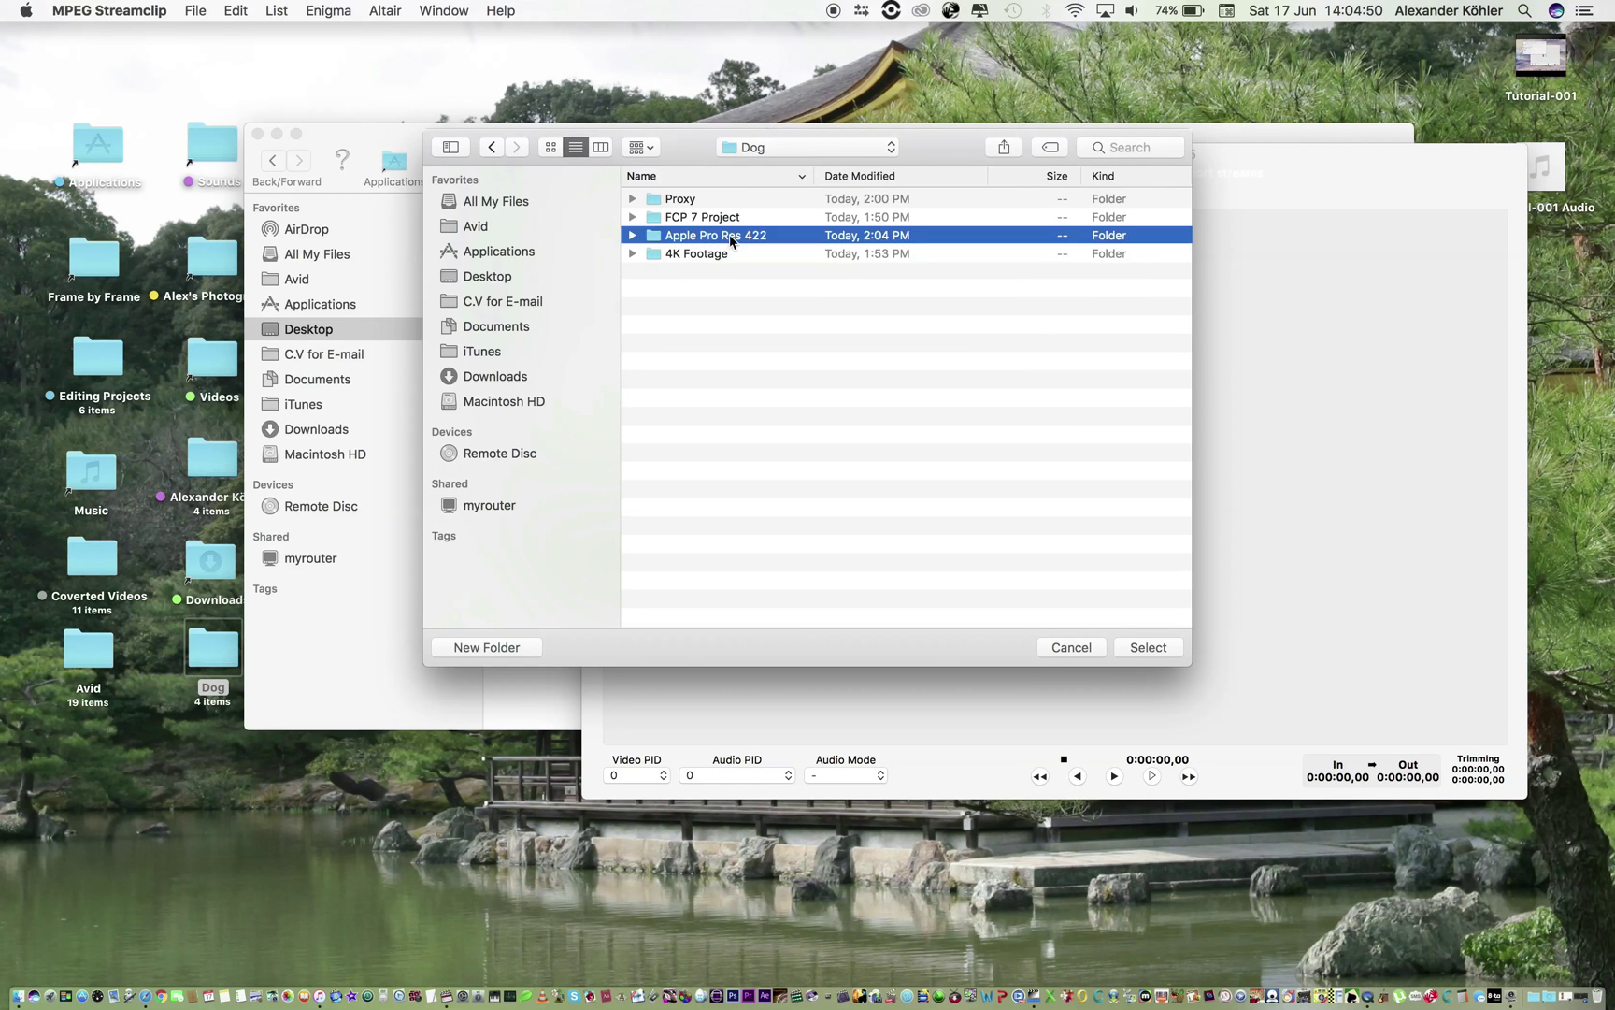
double_click(730, 238)
left_click(1149, 648)
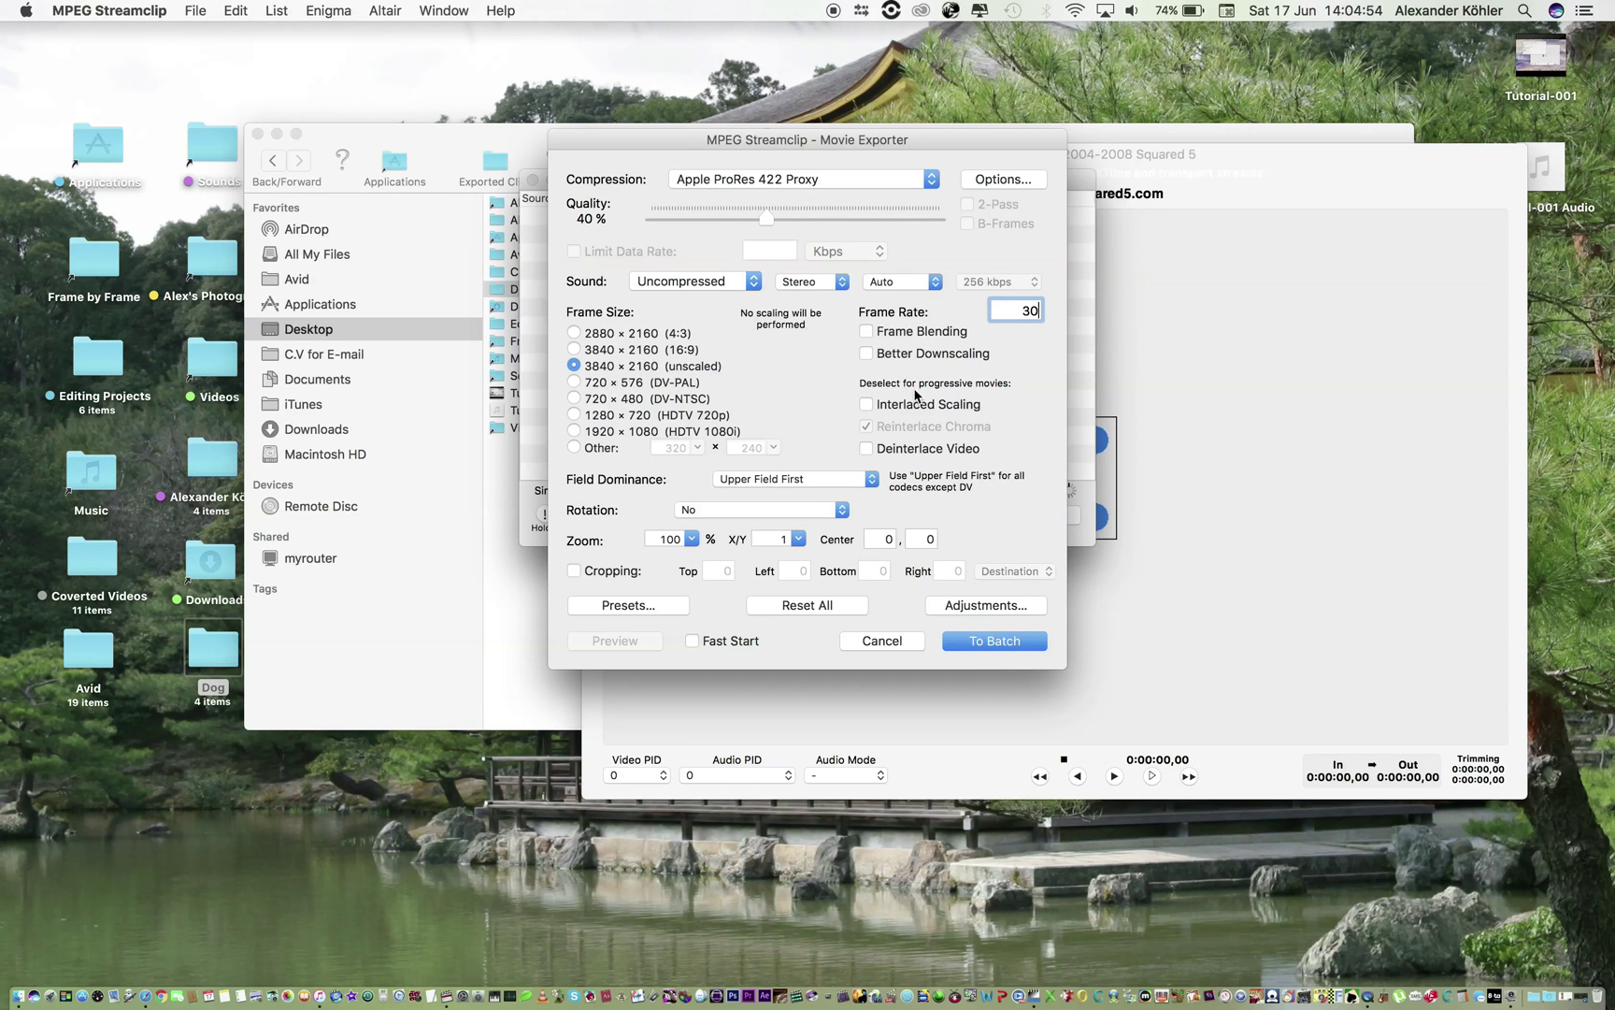
Set the compression to Apple ProRes 4444 and the quality to 100 %, and send the clips to the batch
left_click(863, 174)
left_click(863, 160)
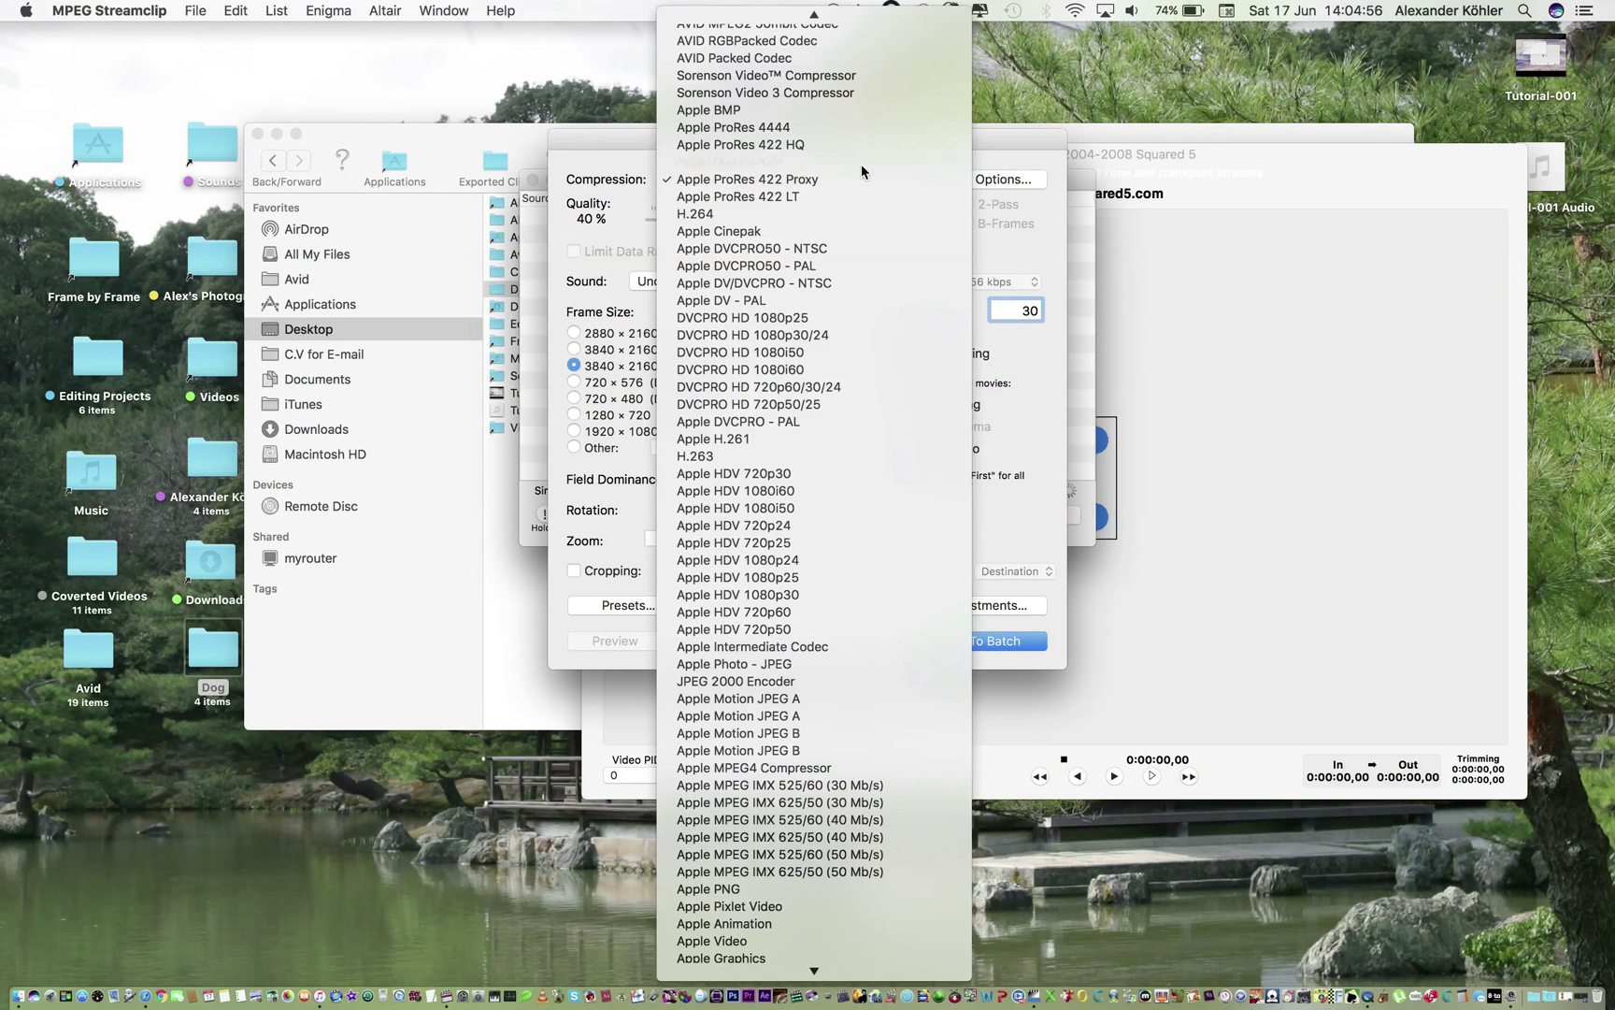
left_click_drag(774, 219, 1000, 215)
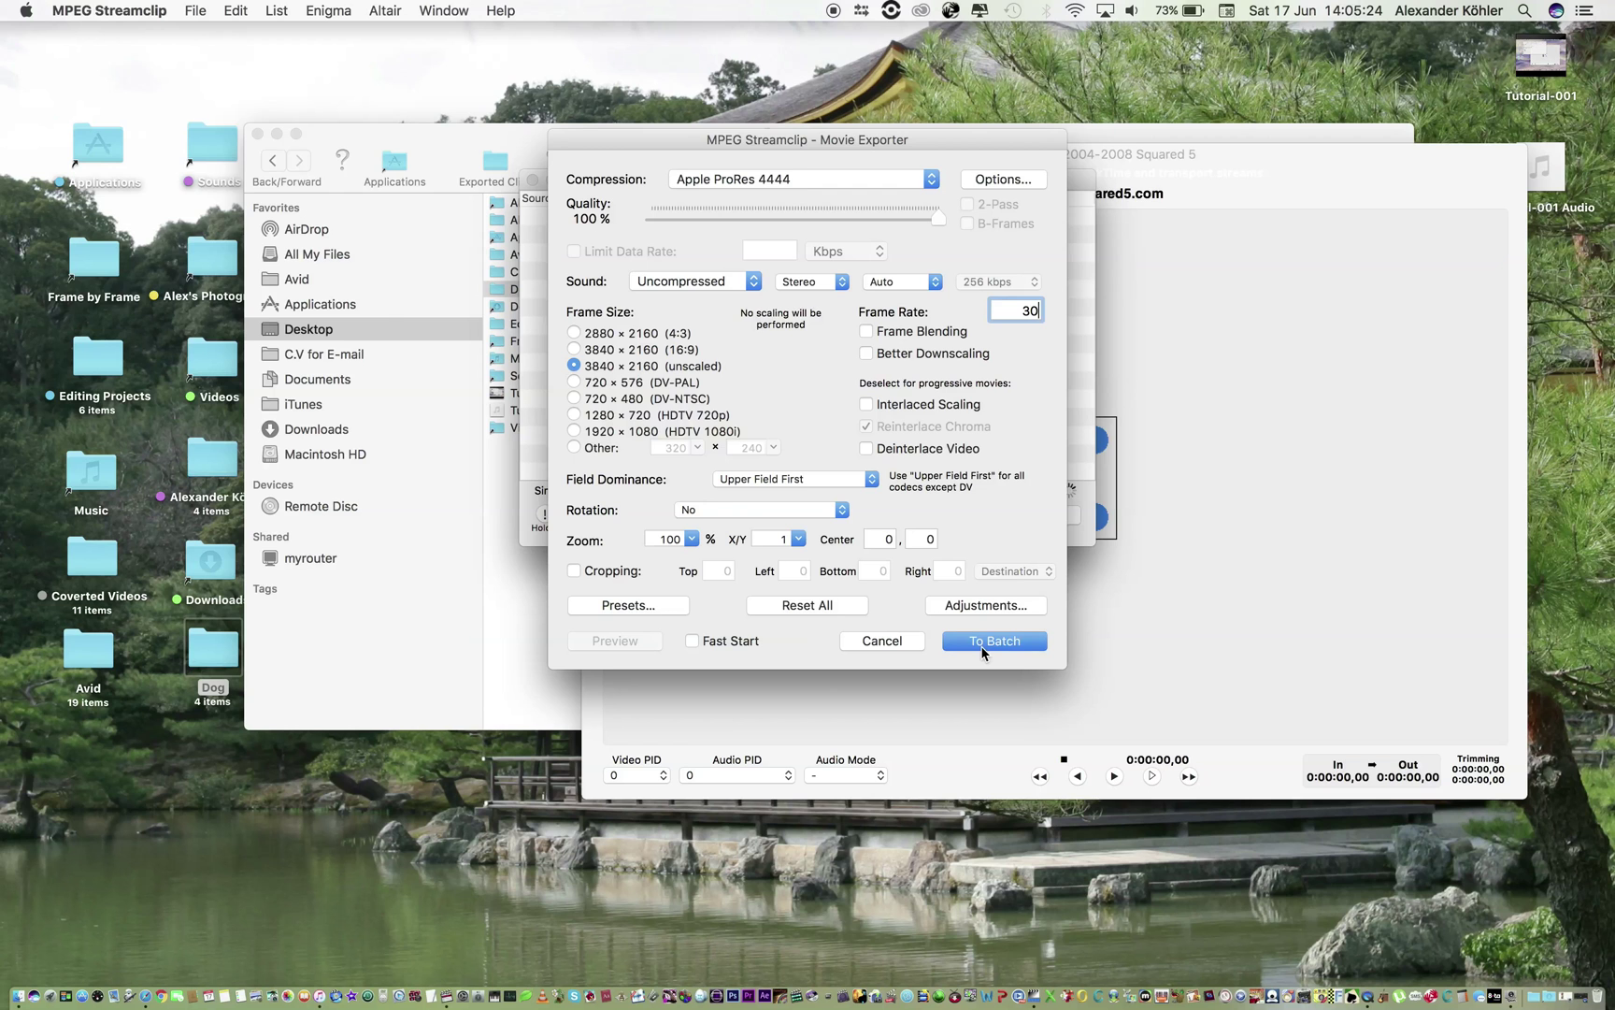
left_click(982, 644)
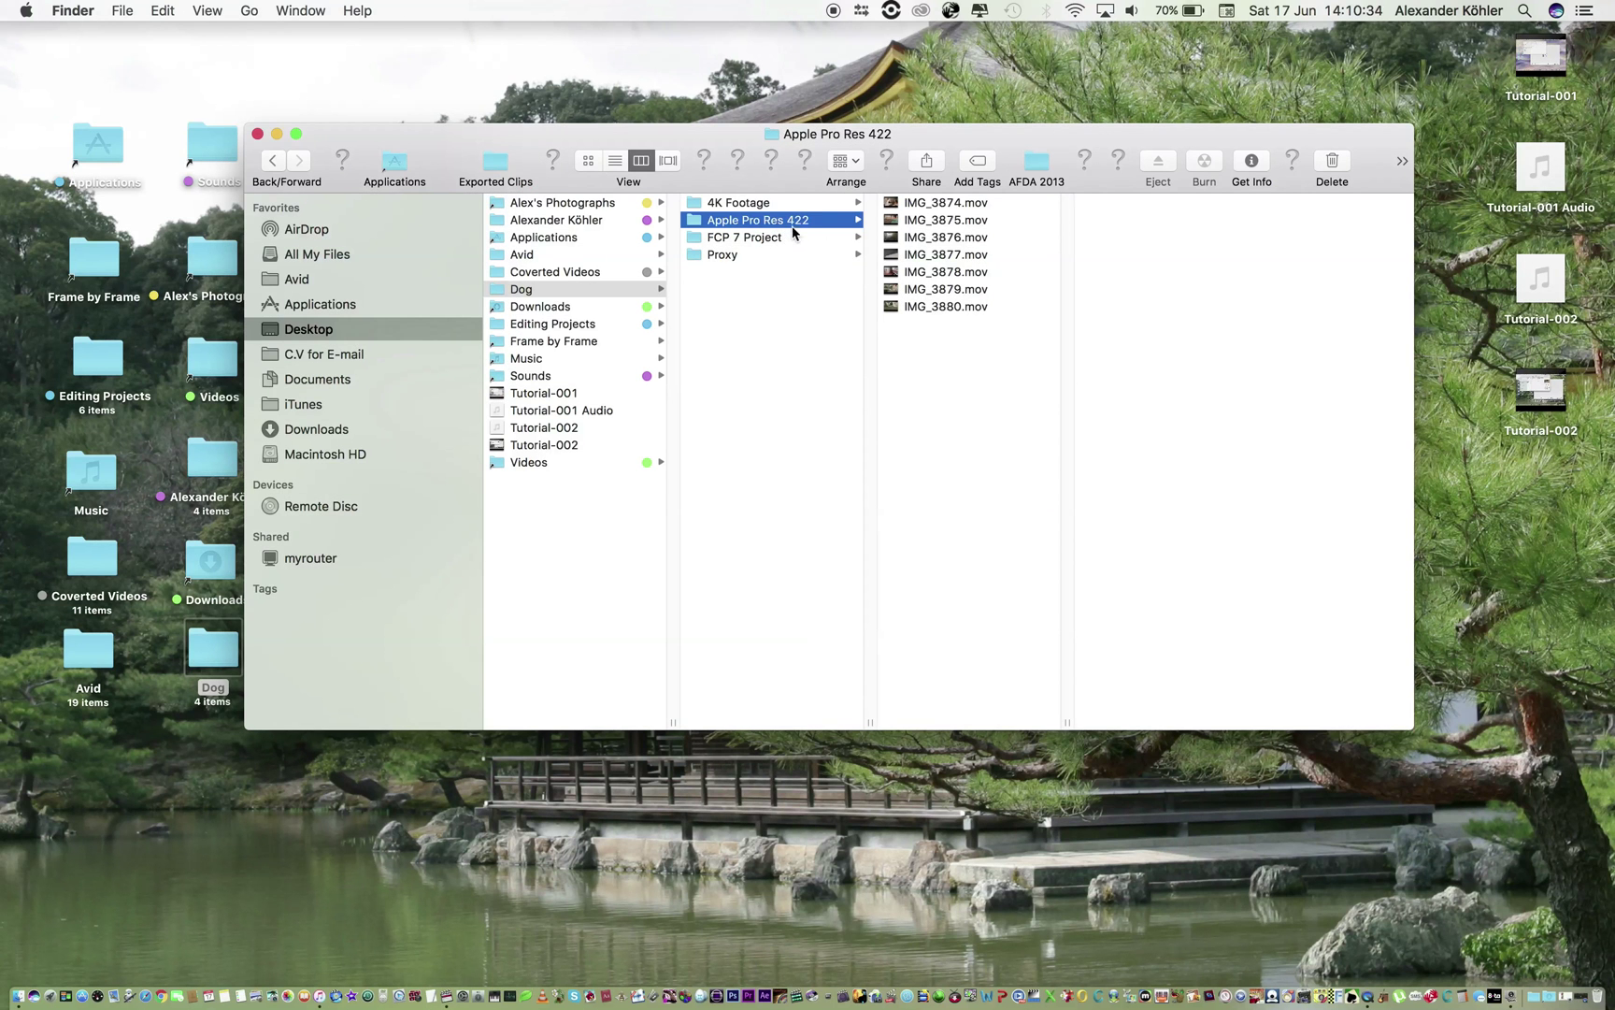
Compare the file details of IMG_3874 in the 4K Footage, Apple Pro Res 422 and Proxy folders
left_click(789, 250)
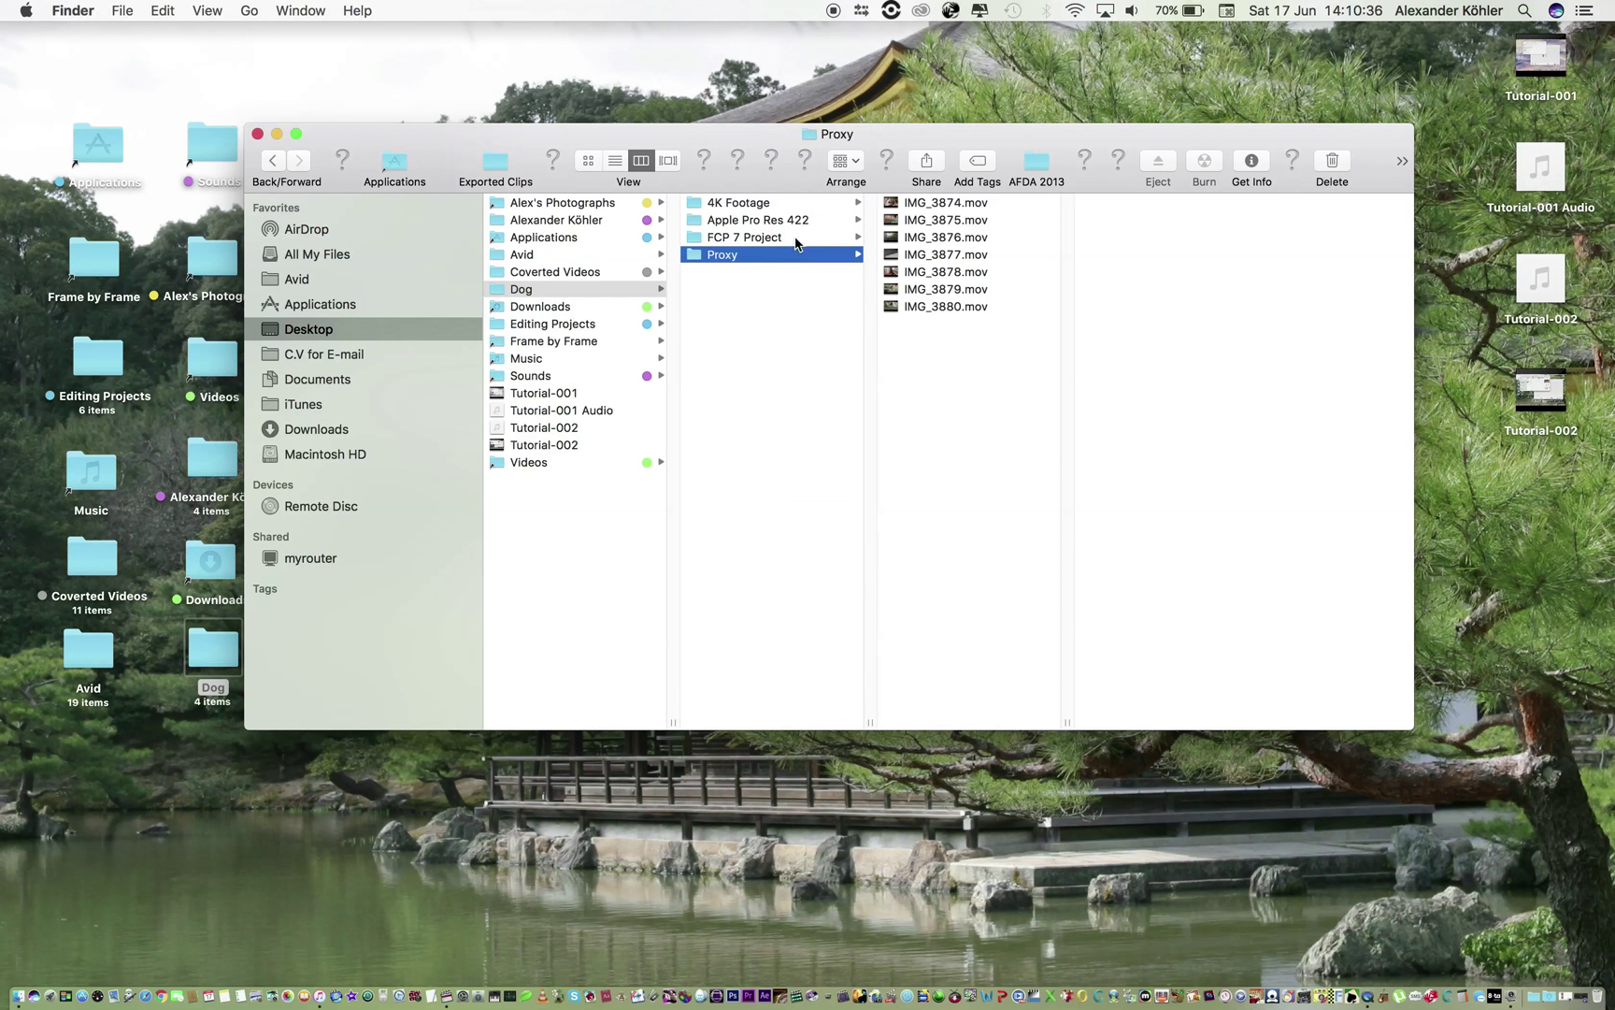
left_click(810, 219)
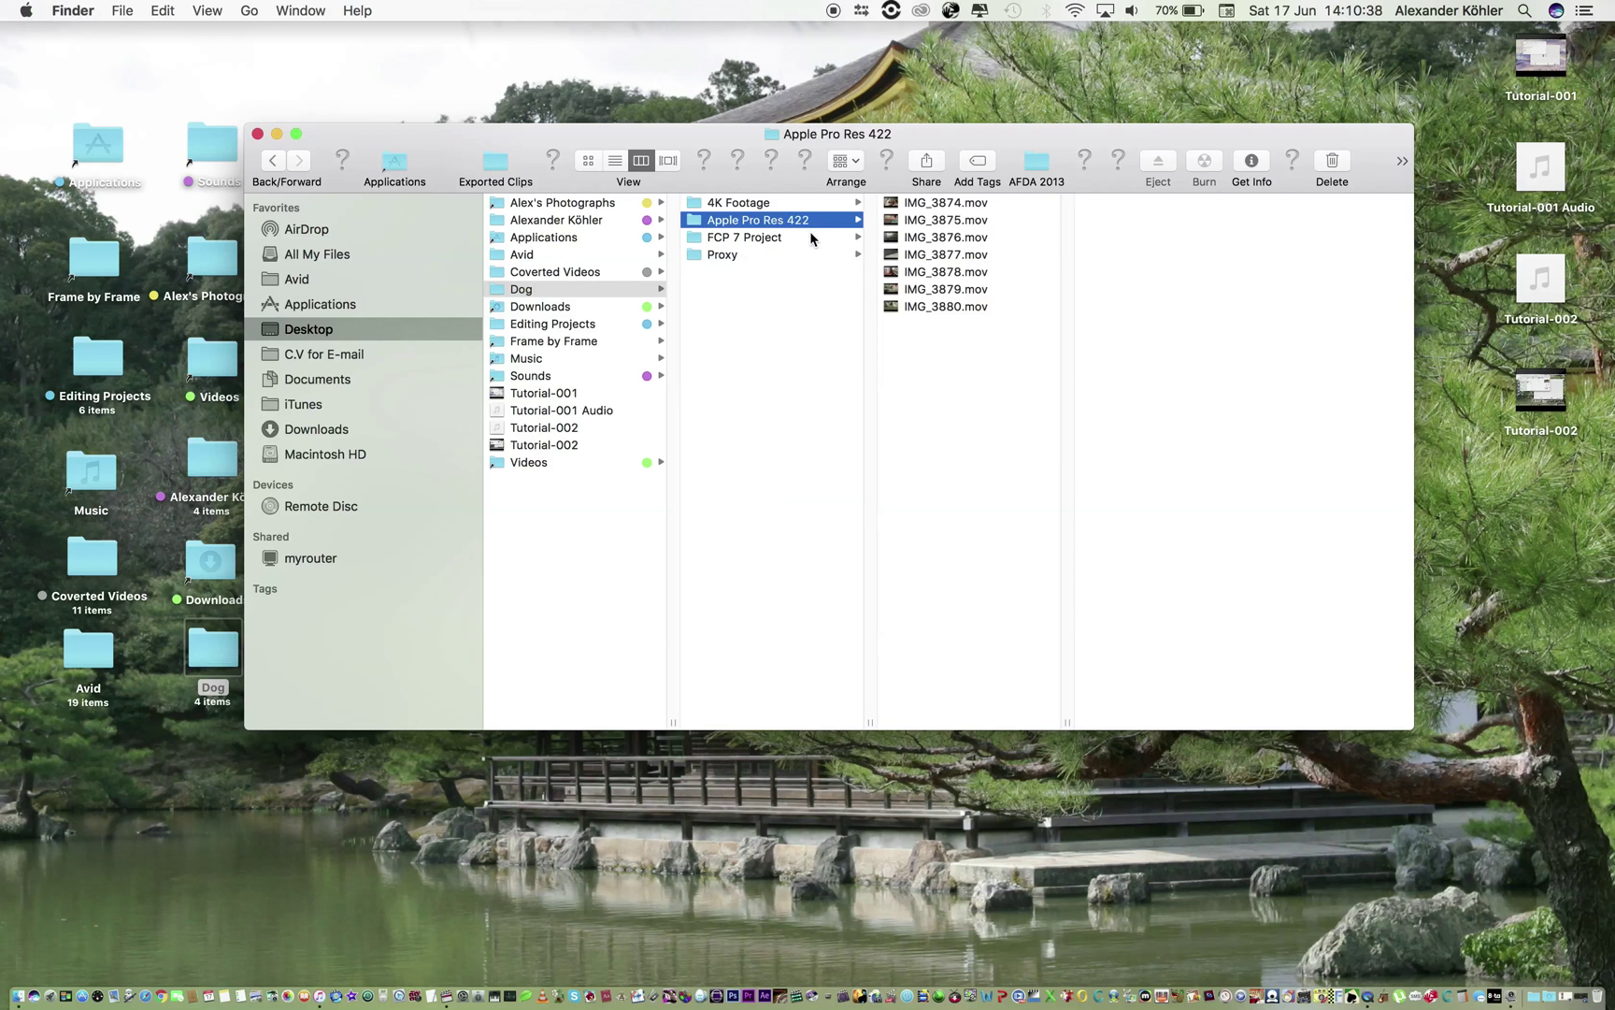
left_click(822, 206)
left_click(1011, 204)
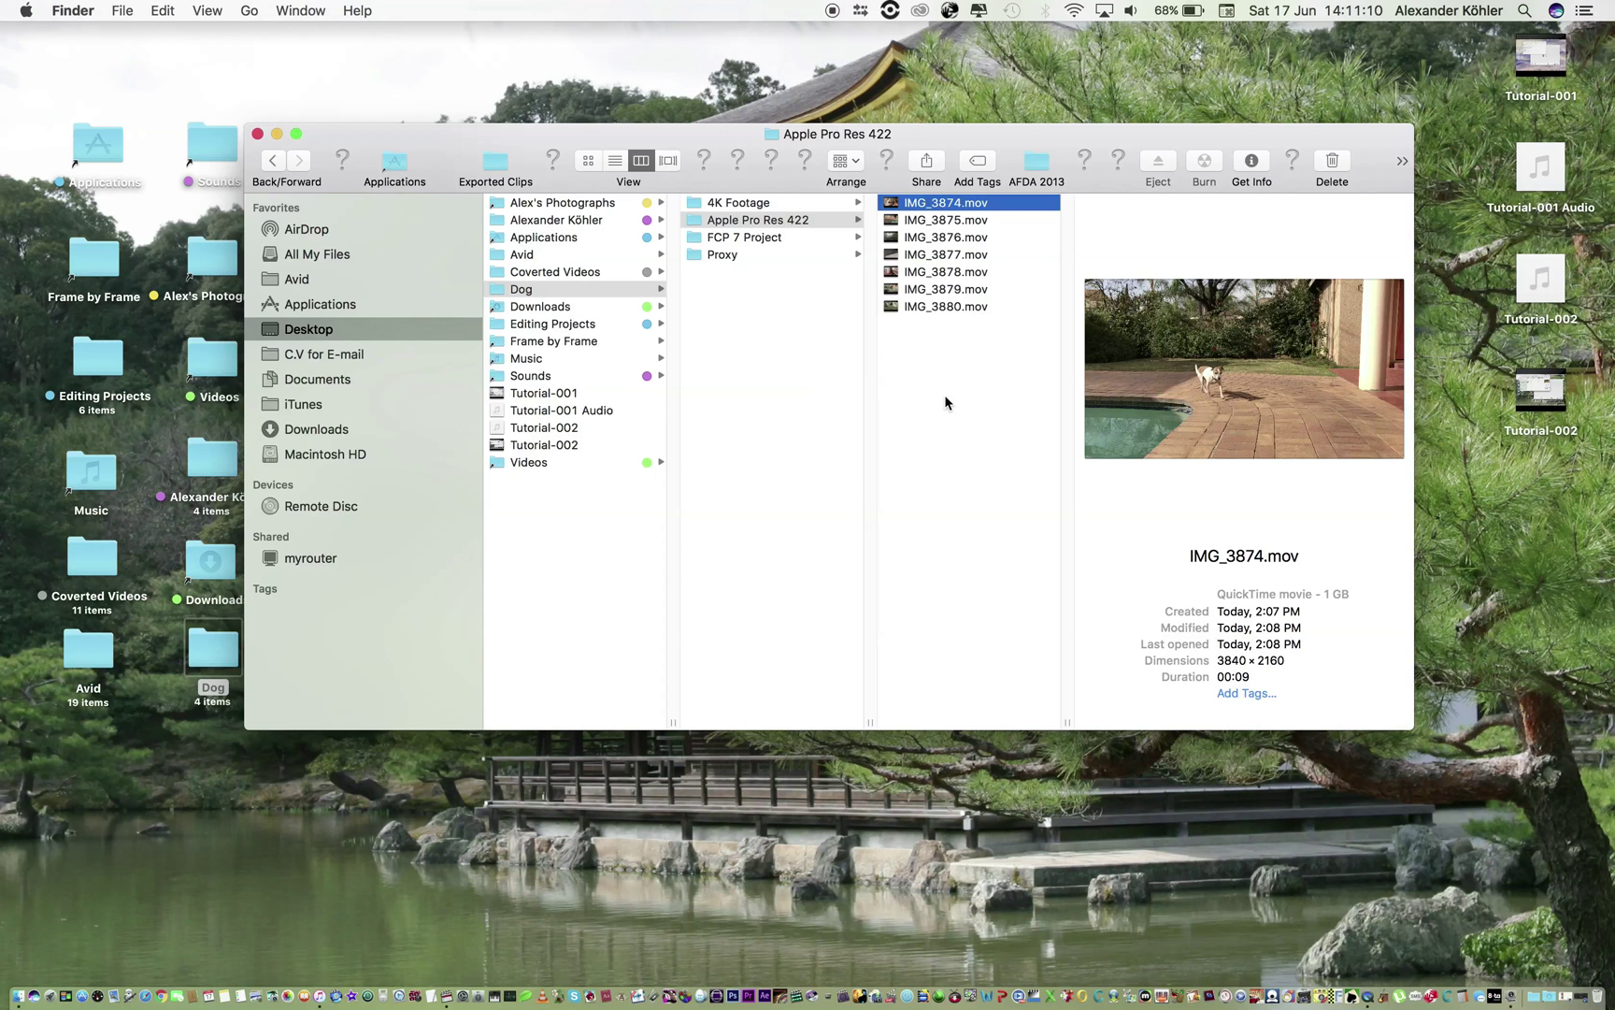
left_click(793, 254)
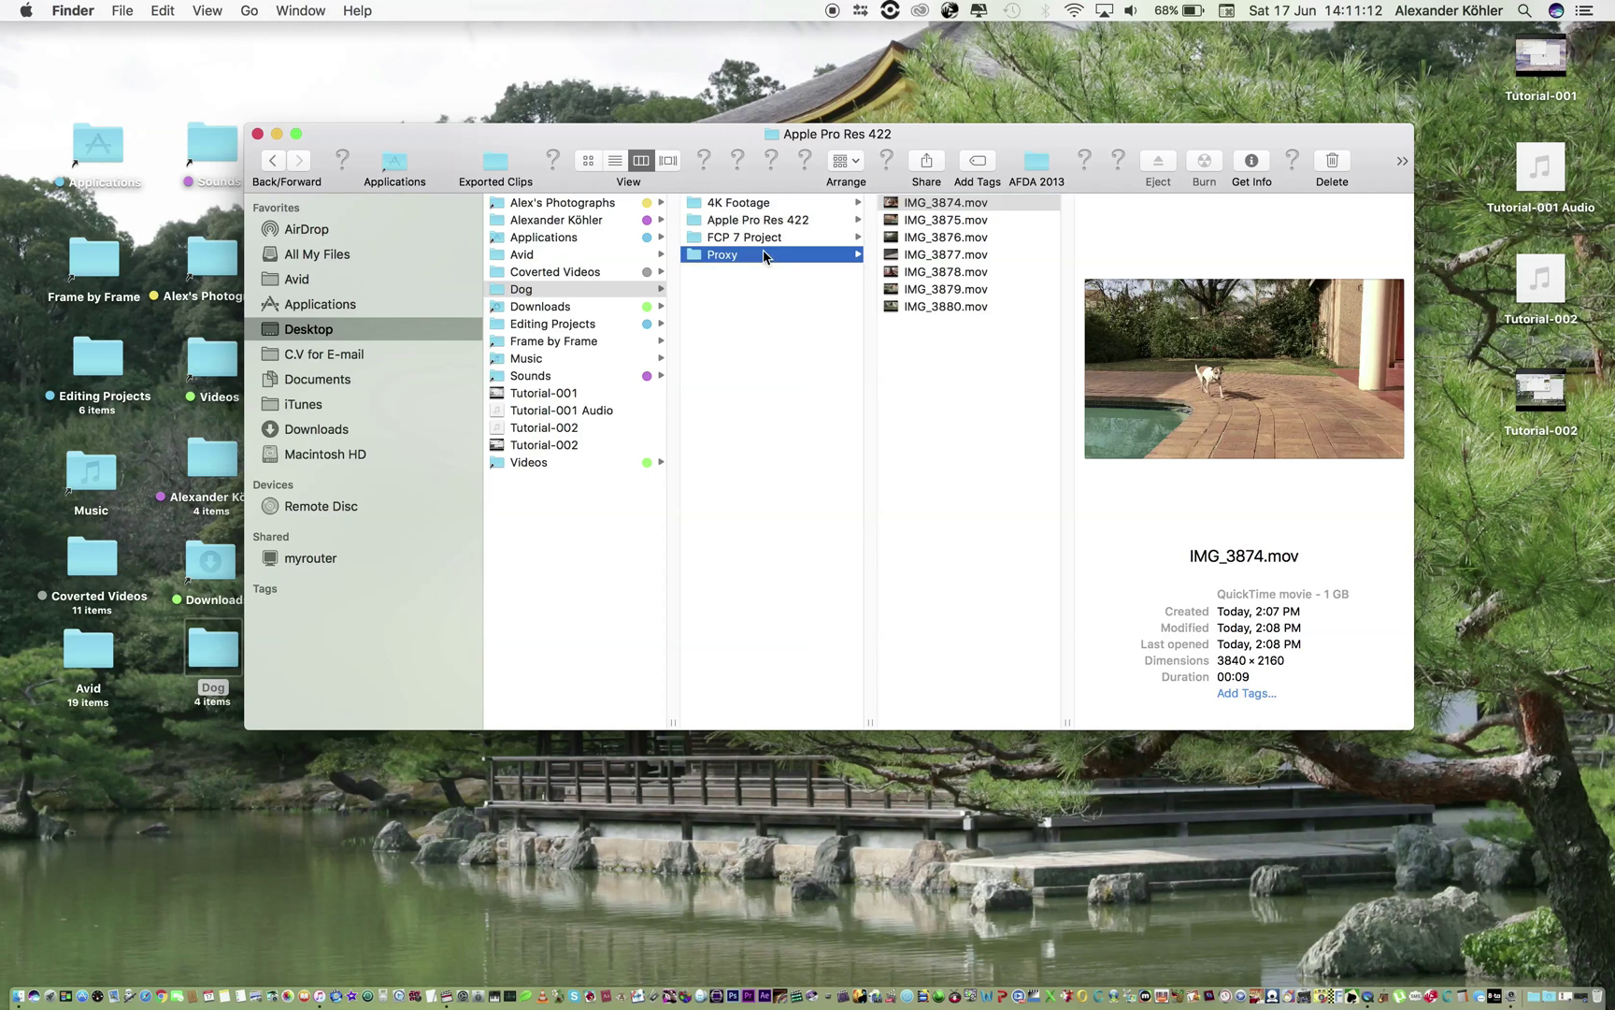
left_click(966, 207)
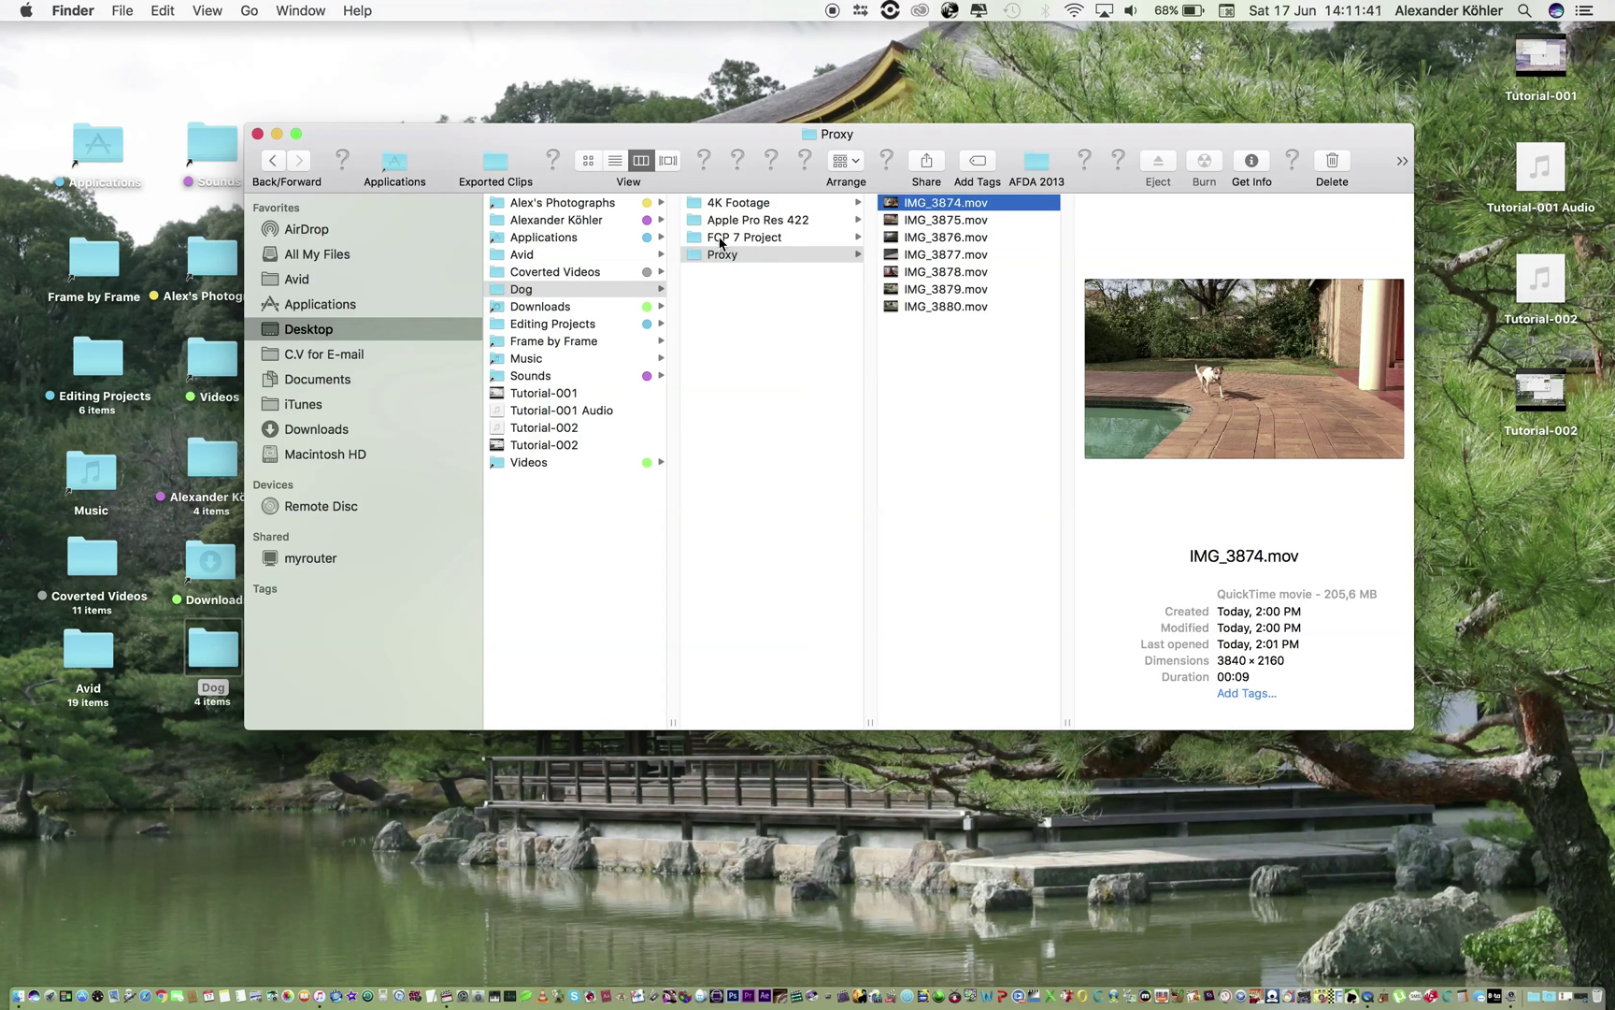
Open the Dog project from the FCP 7 Project folder in Final Cut Pro
left_click(754, 239)
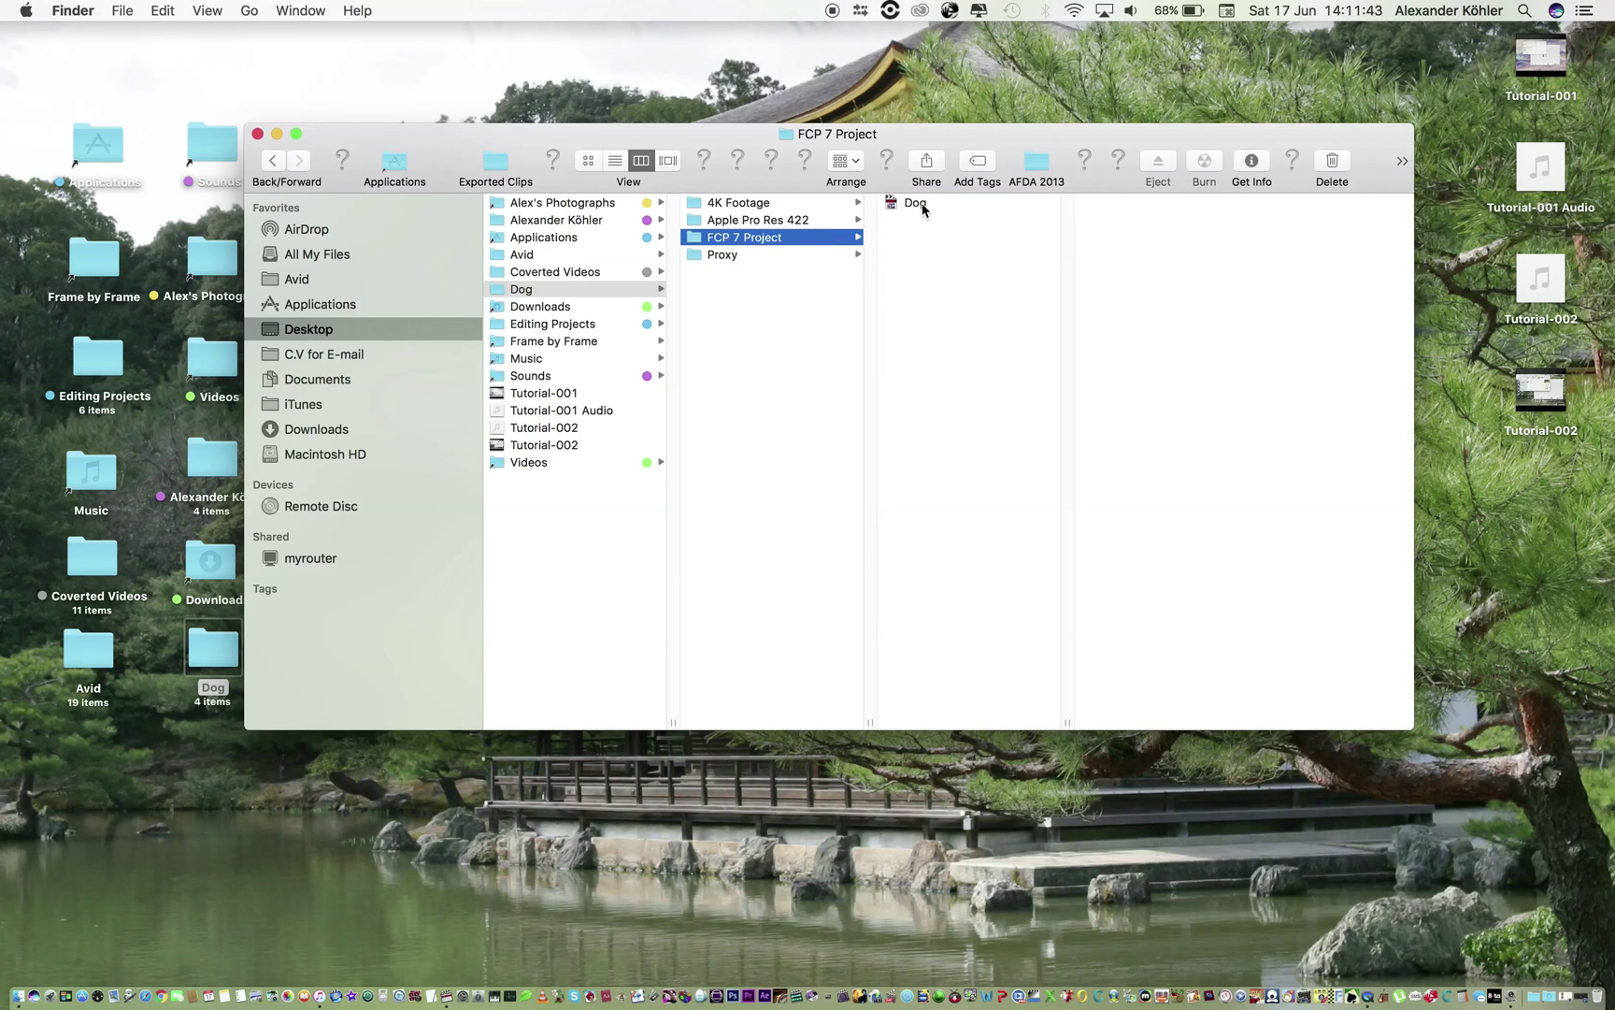
left_click(914, 204)
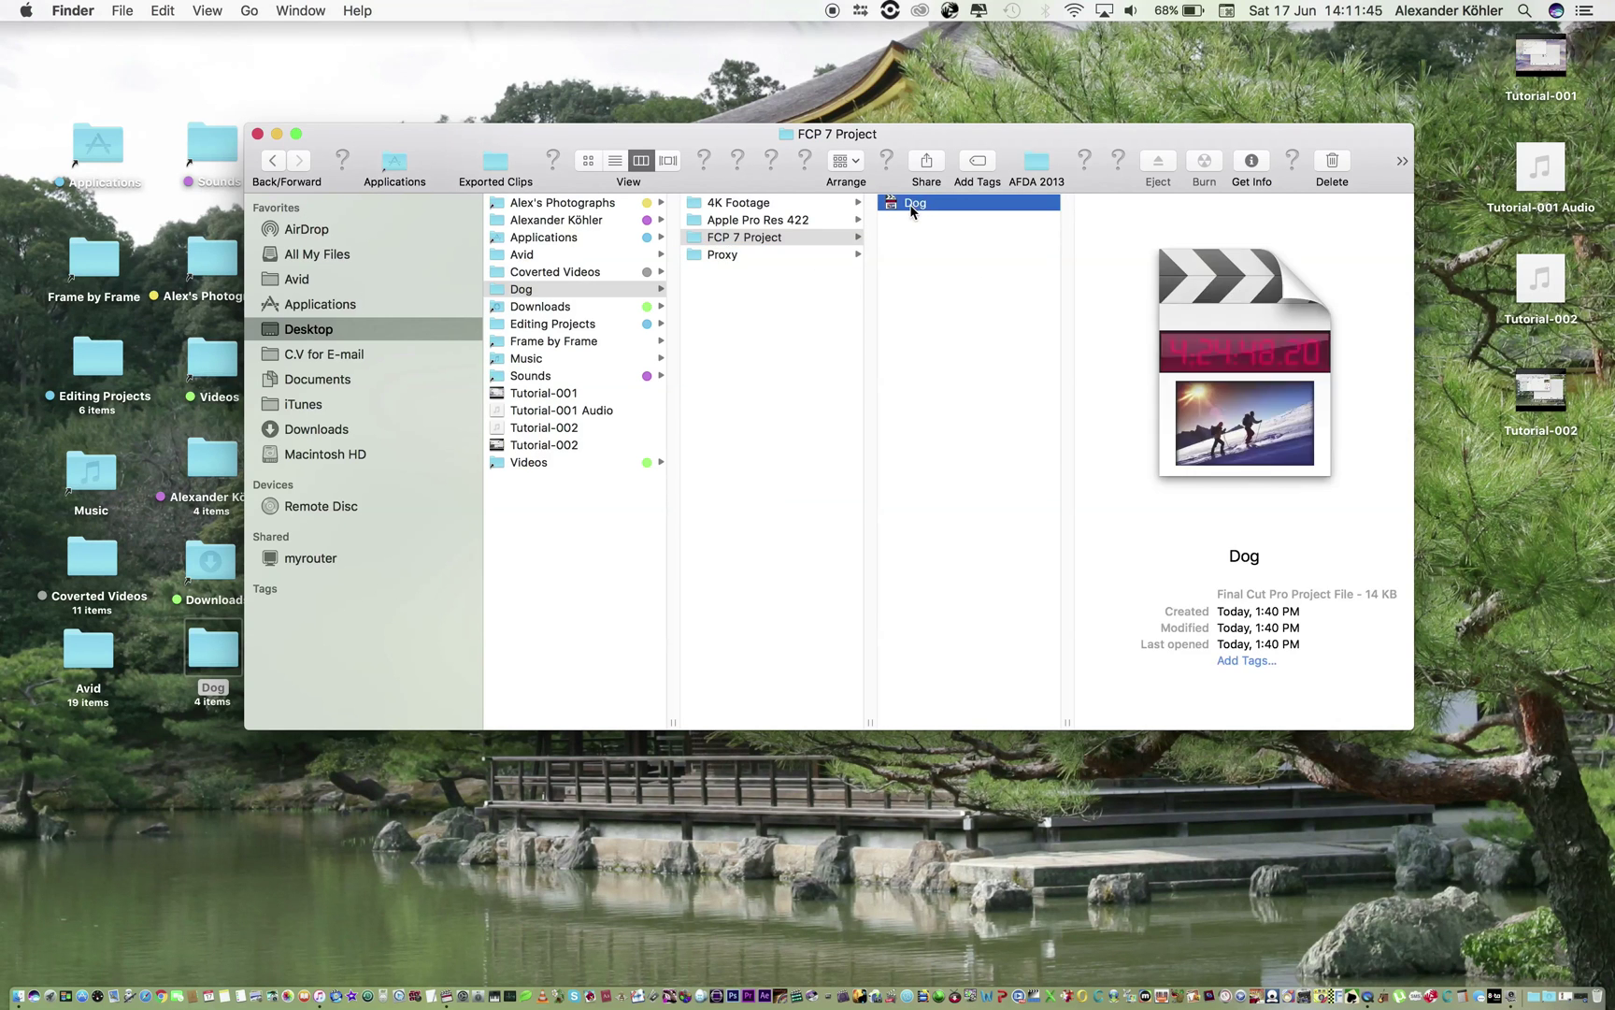
double_click(916, 204)
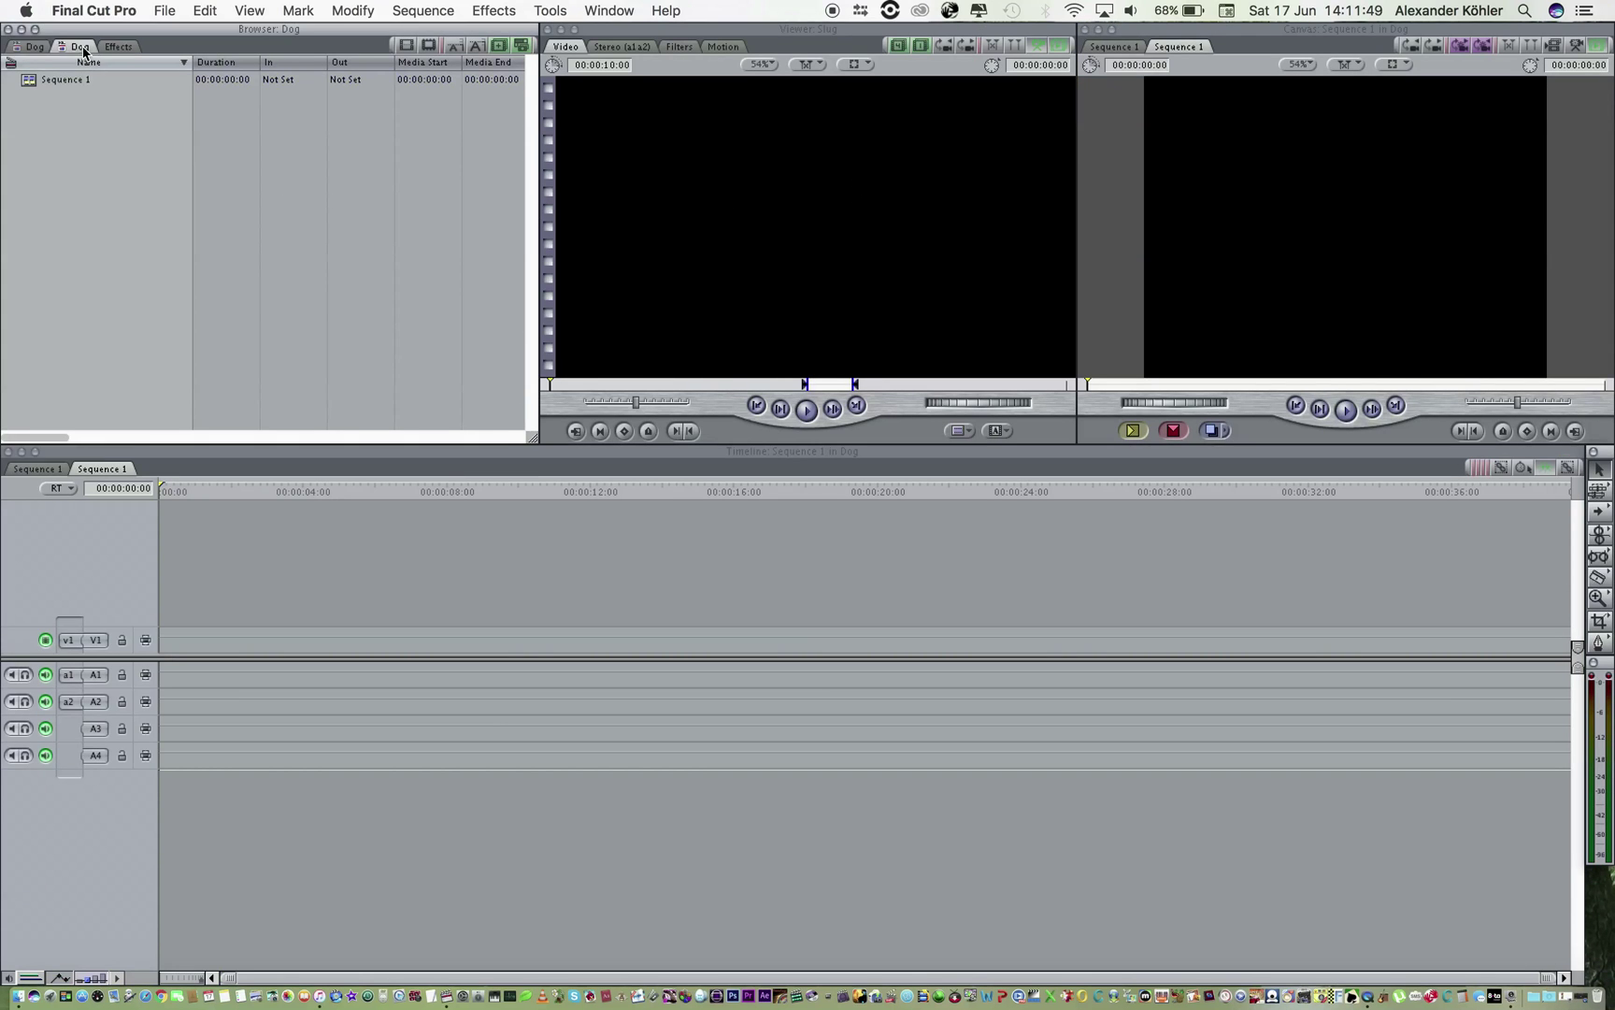
Create Music, Proxy Footage, Sequences and Sound Effects bins in the Dog project and move Sequence 1 into the Sequences bin
right_click(62, 135)
mouse_move(235, 142)
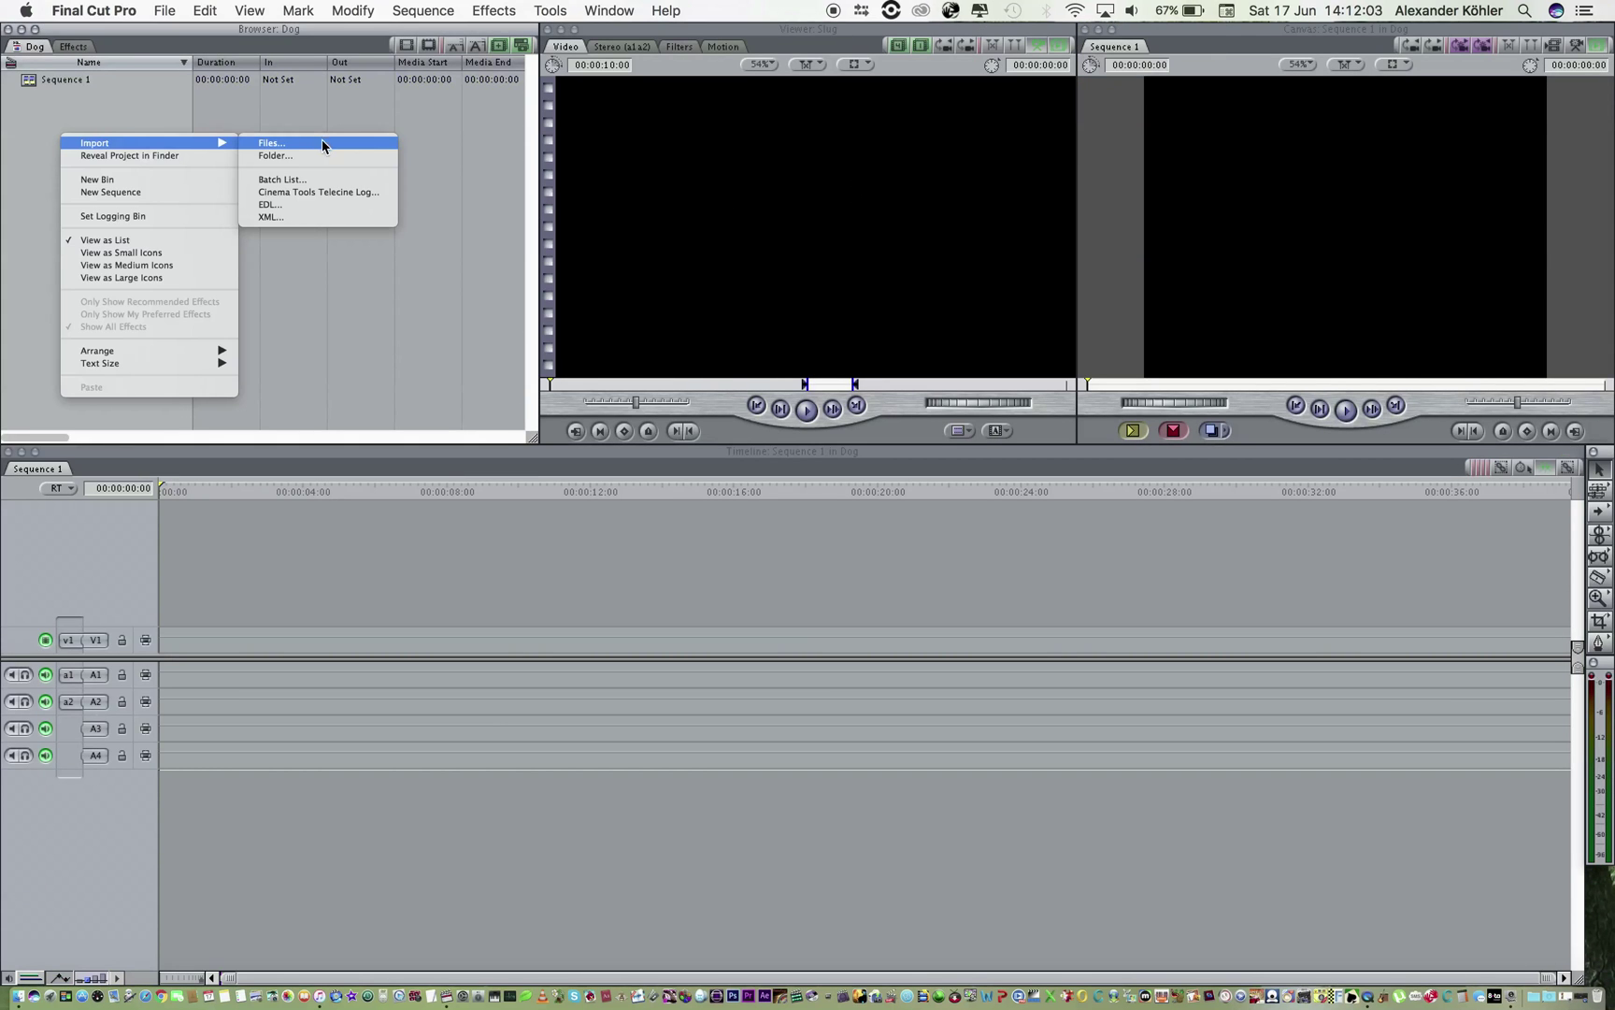
left_click(128, 180)
type("F")
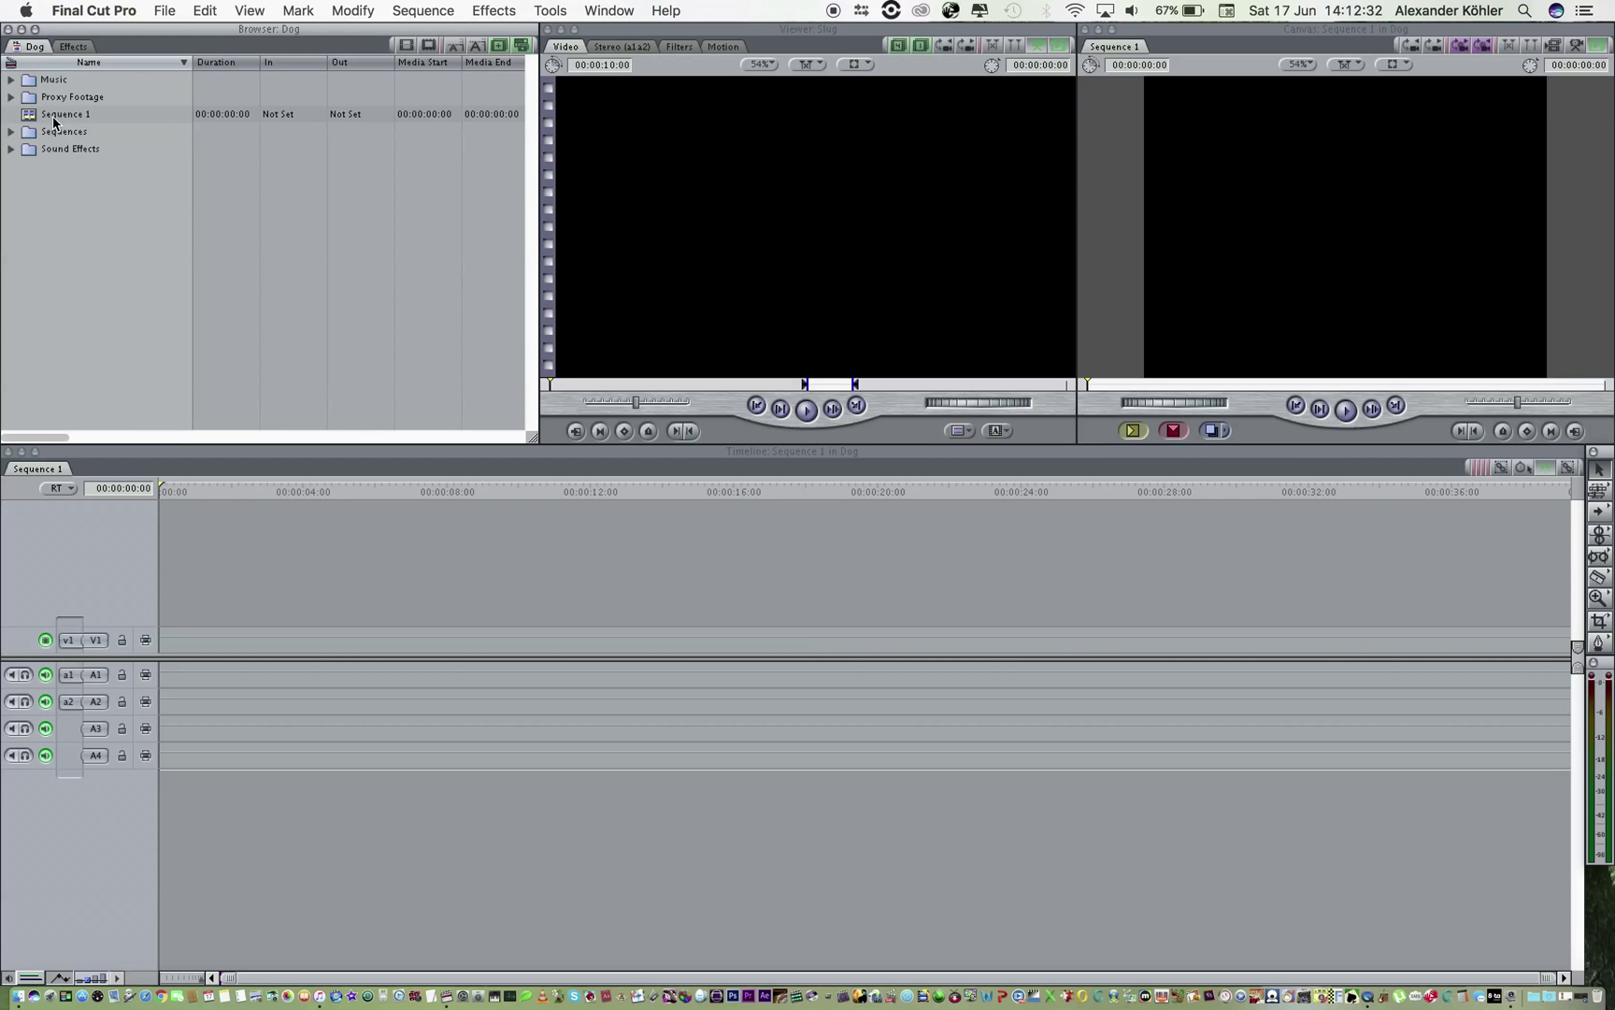
left_click_drag(53, 121, 62, 131)
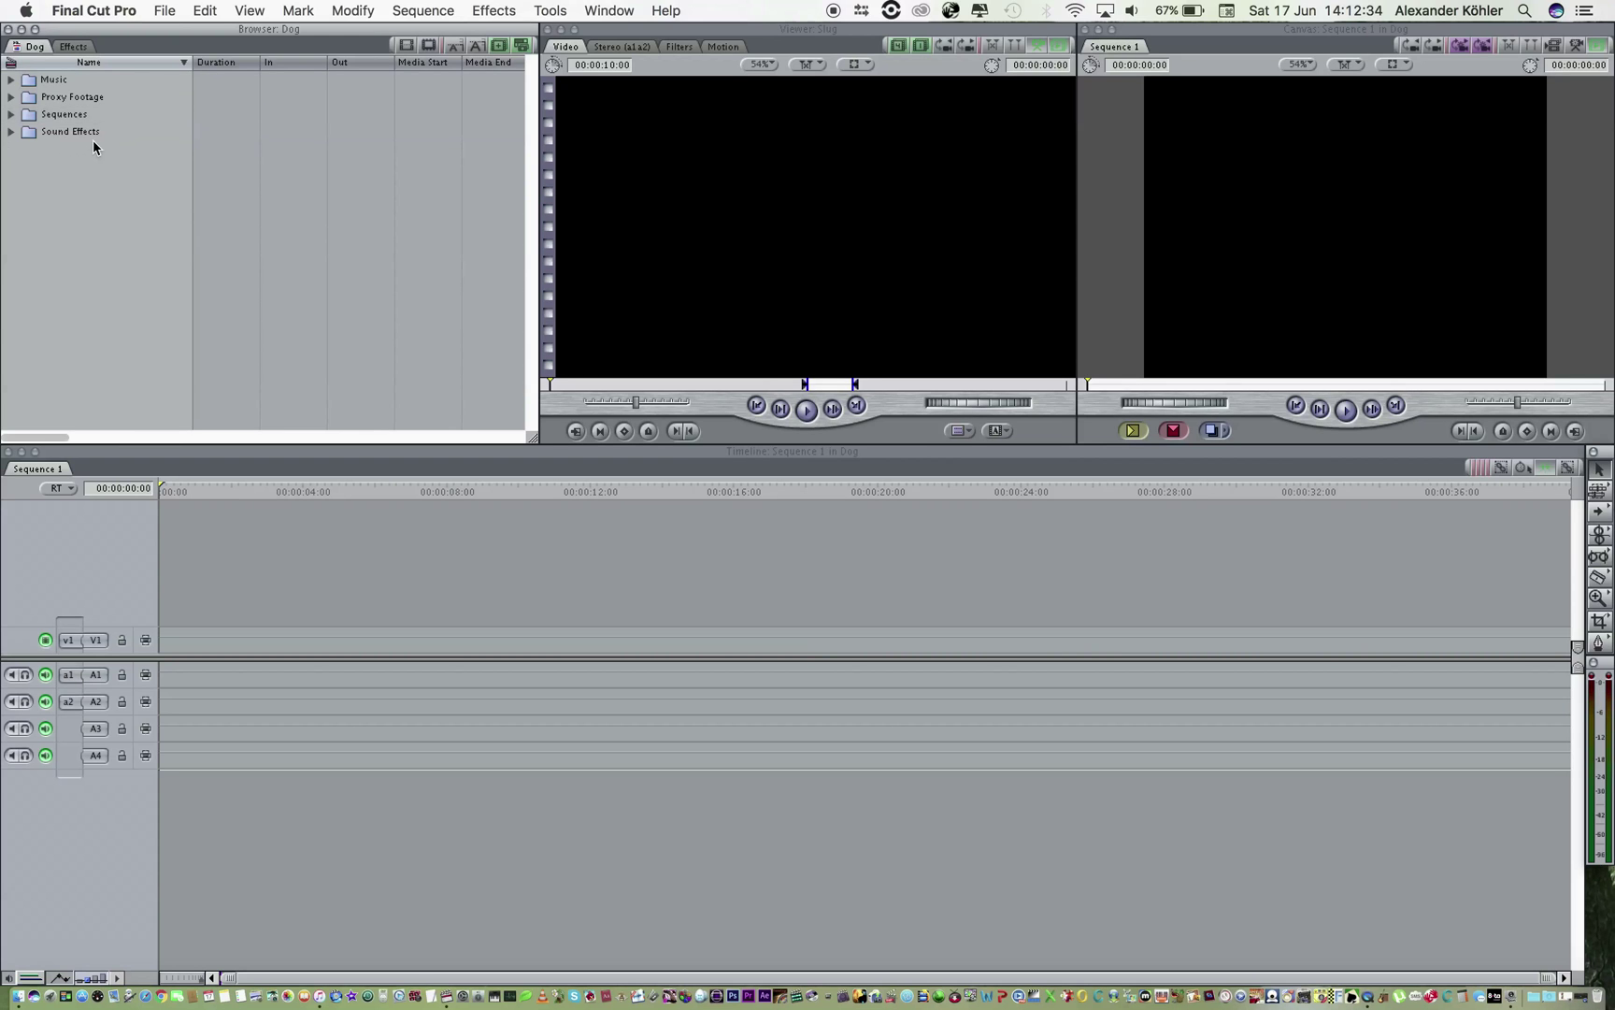
Import clips IMG_3874.mov through IMG_3880.mov from Dog's Proxy folder into the Proxy Footage bin and move its window over the Browser
double_click(63, 99)
right_click(92, 121)
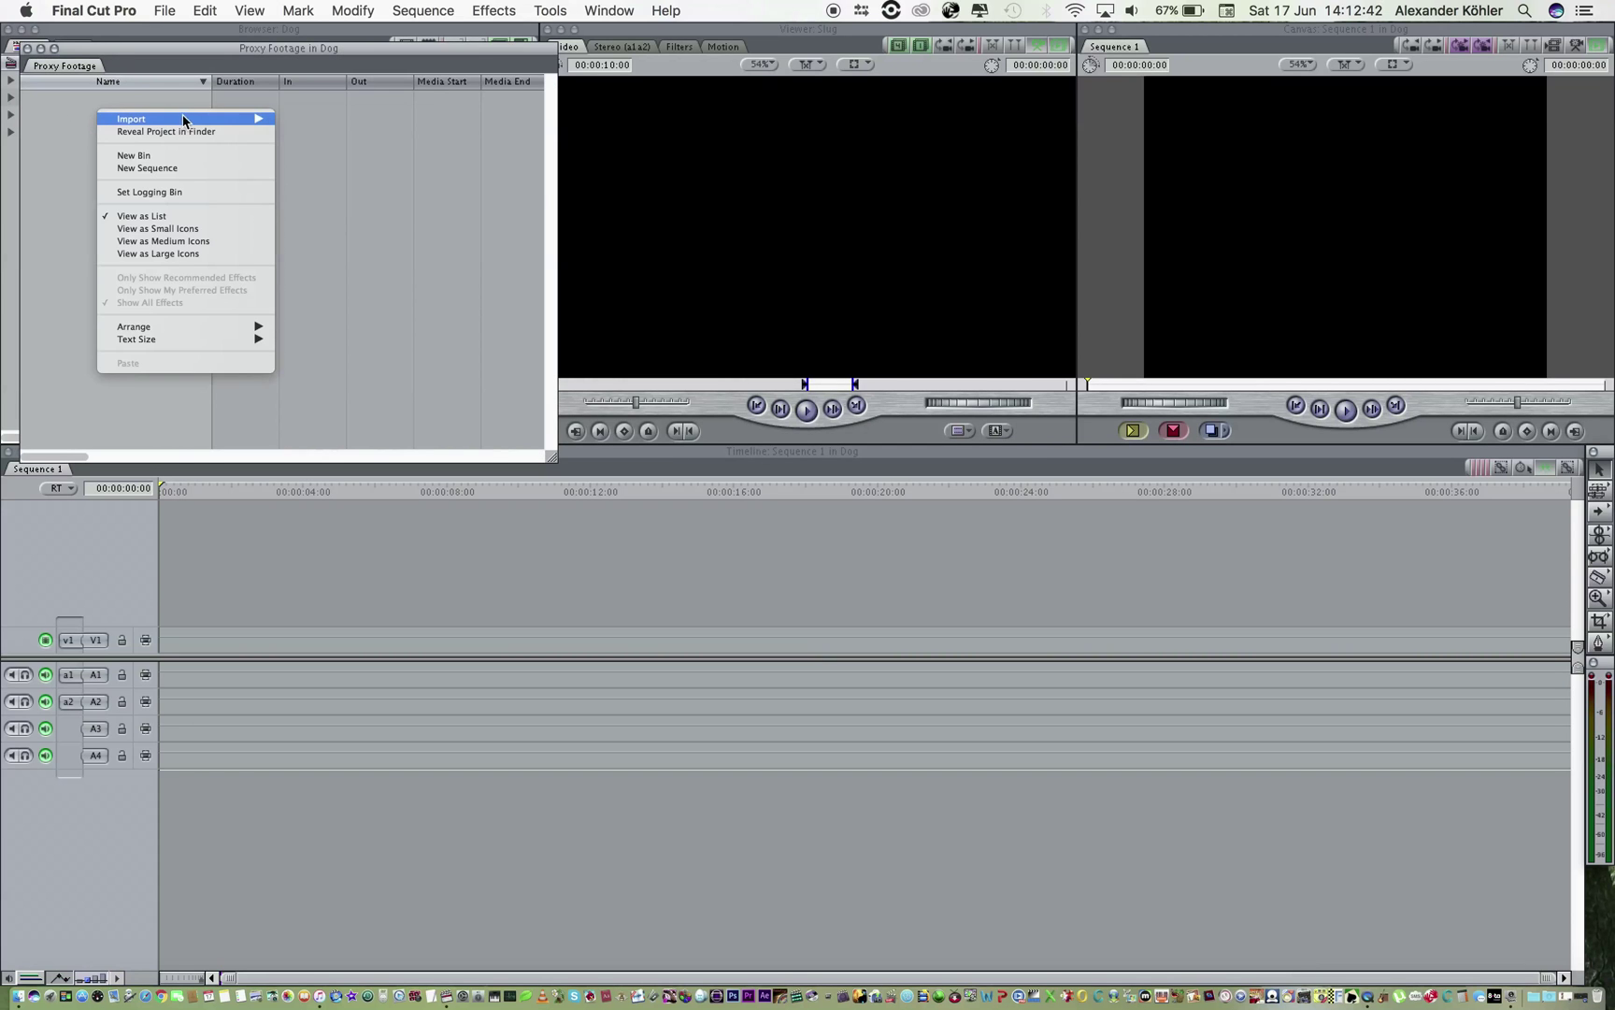
mouse_move(187, 121)
left_click(332, 119)
double_click(776, 305)
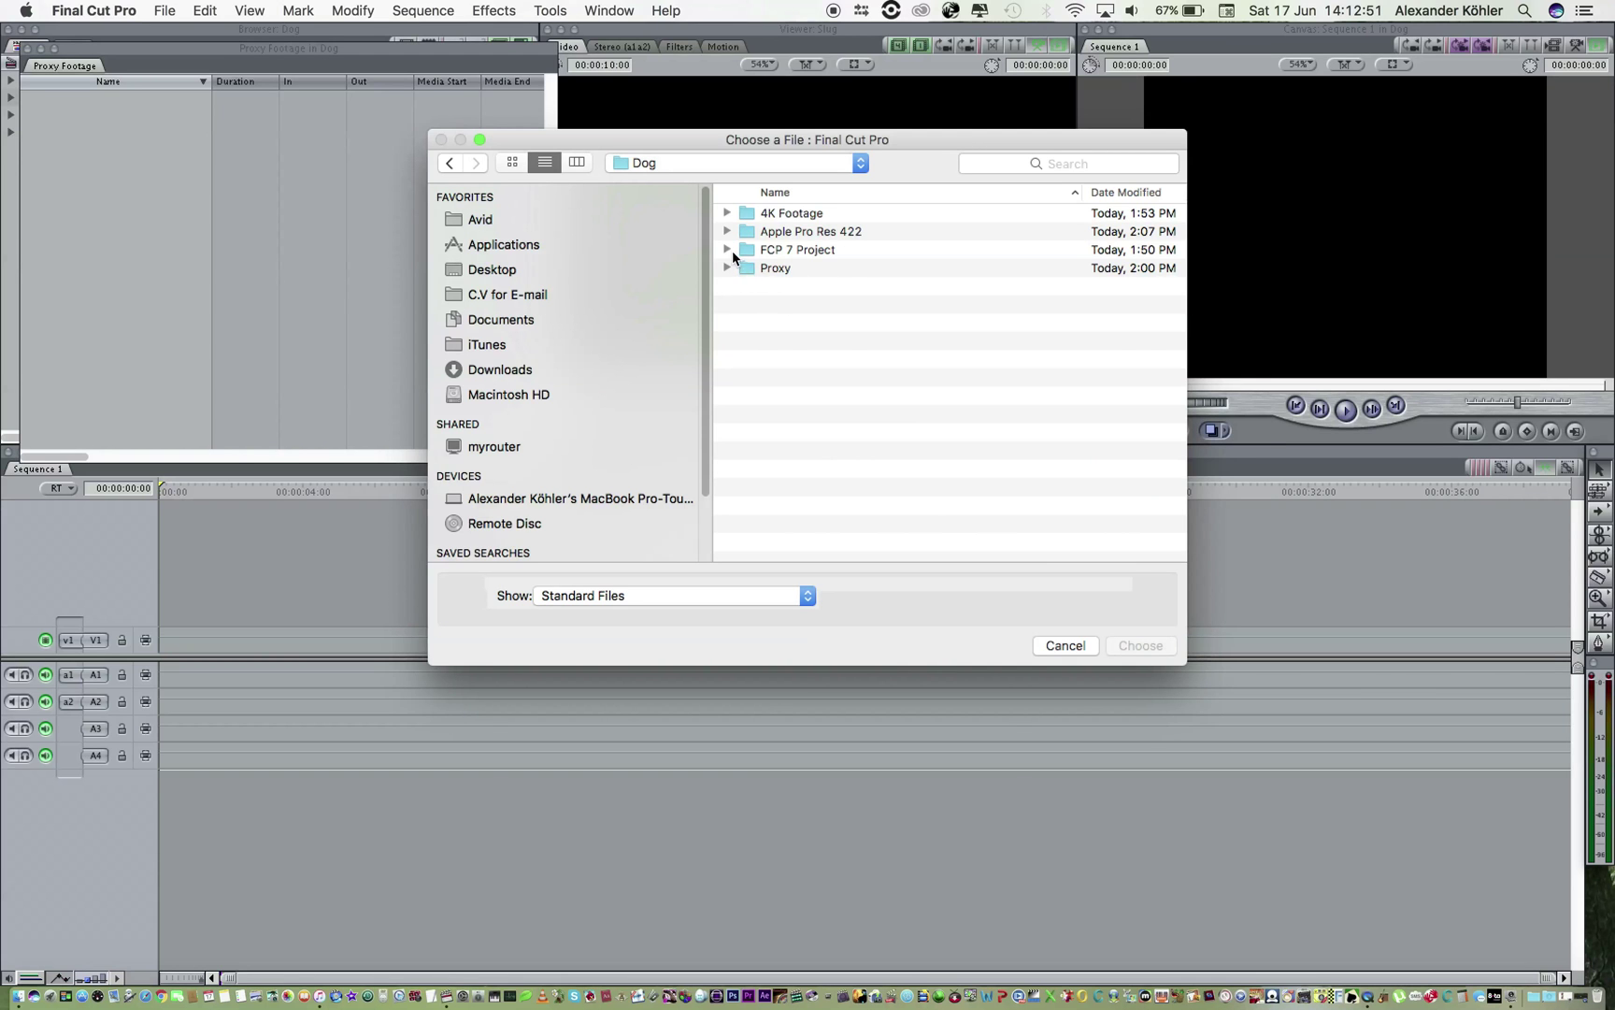
left_click(729, 267)
left_click(774, 269)
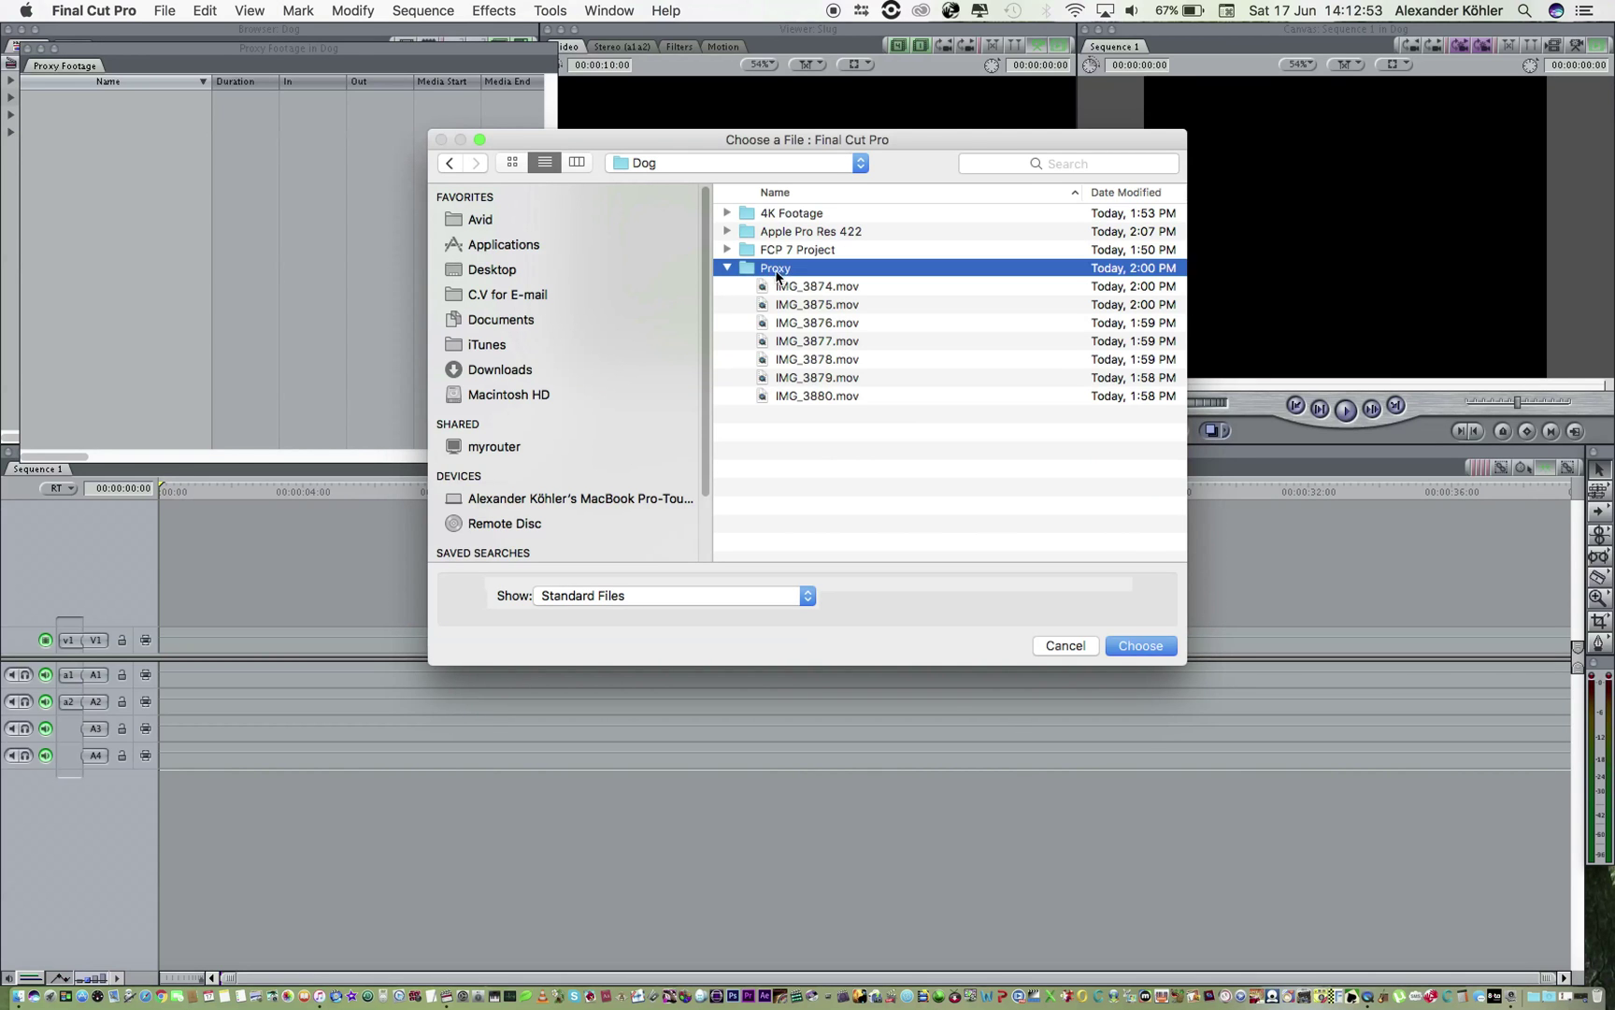
left_click_drag(868, 407, 827, 291)
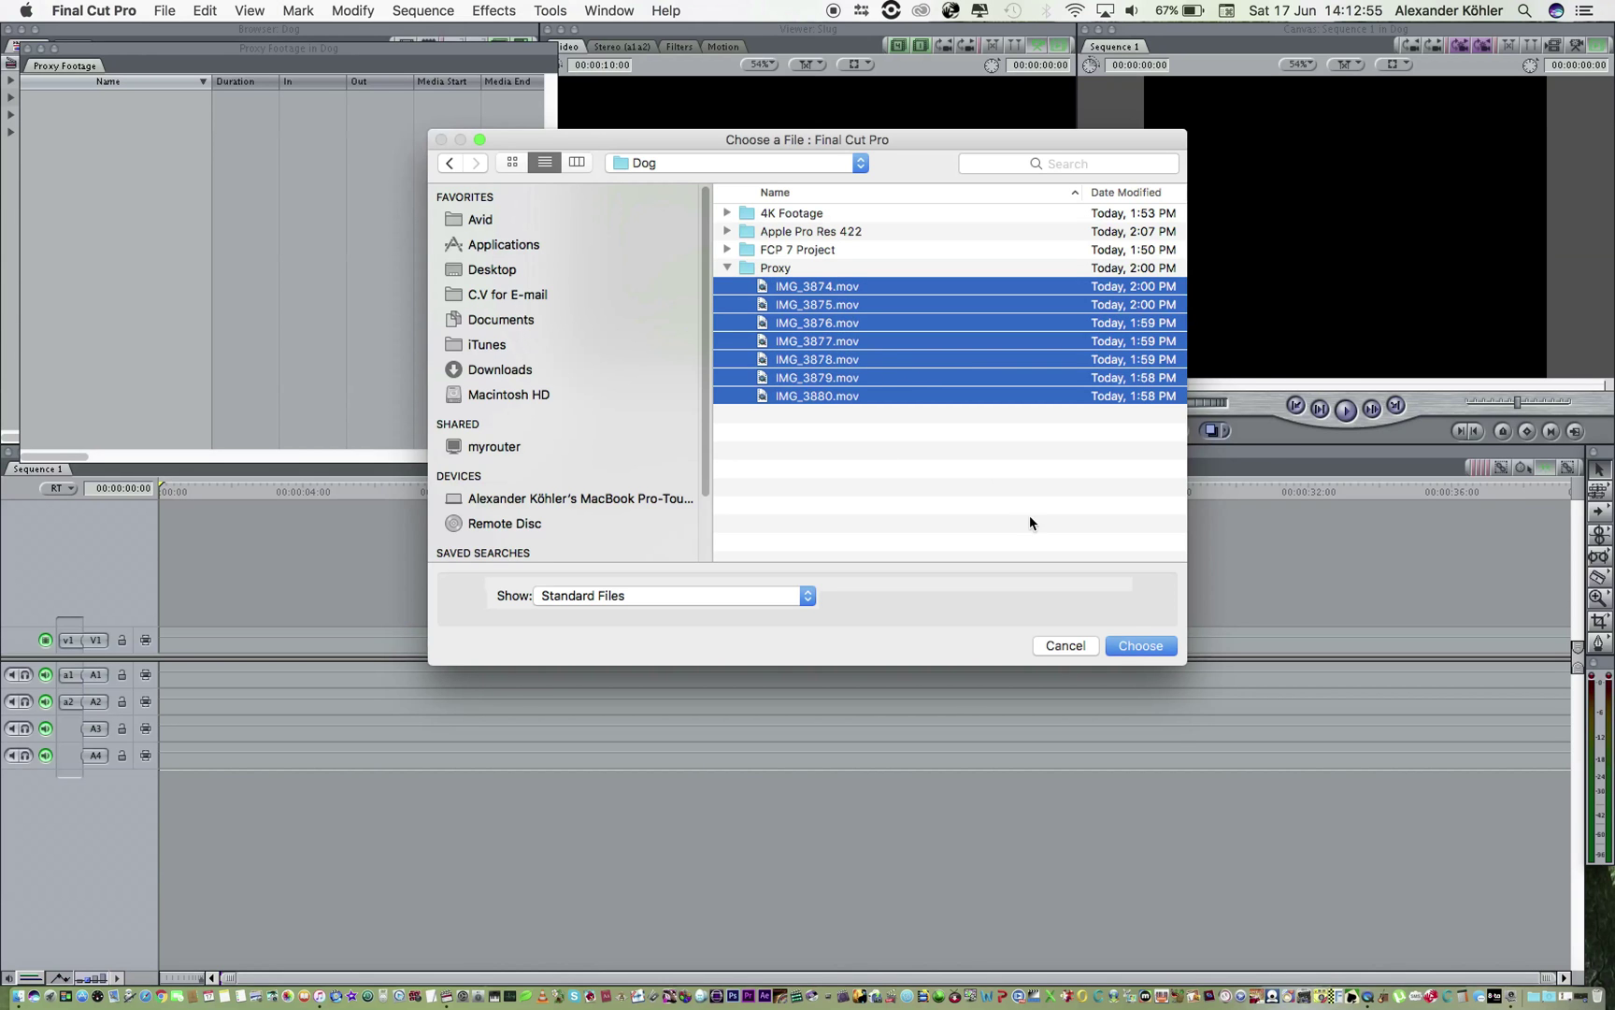
left_click(1138, 645)
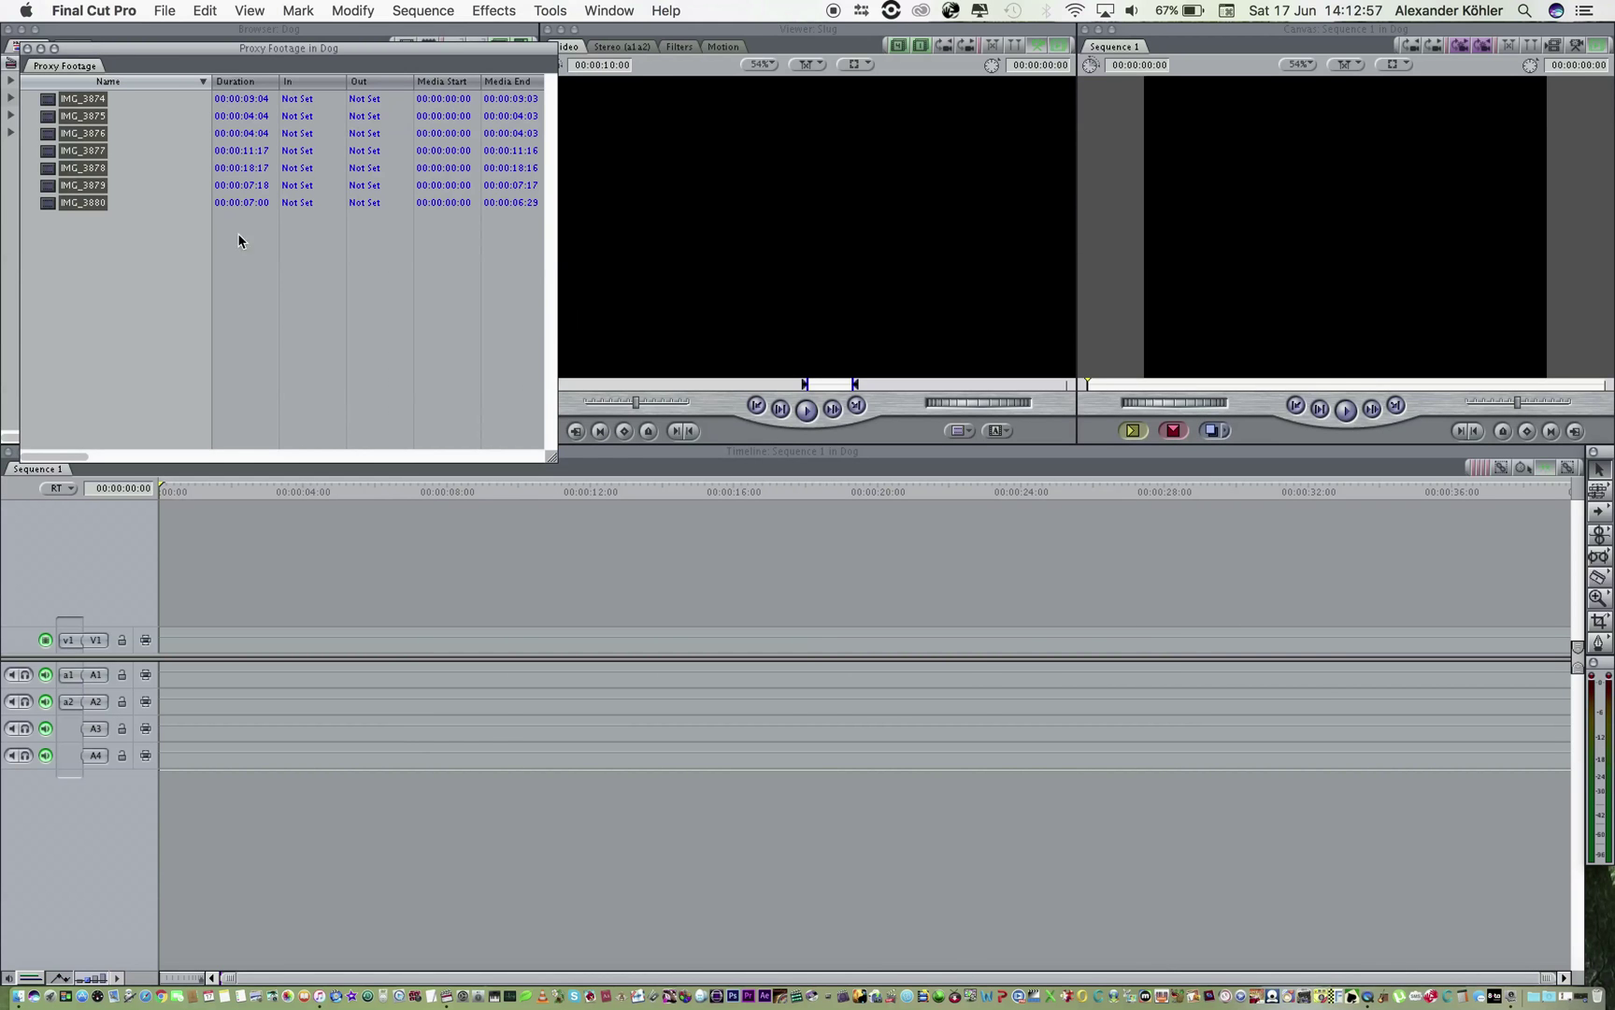
left_click_drag(213, 52, 194, 33)
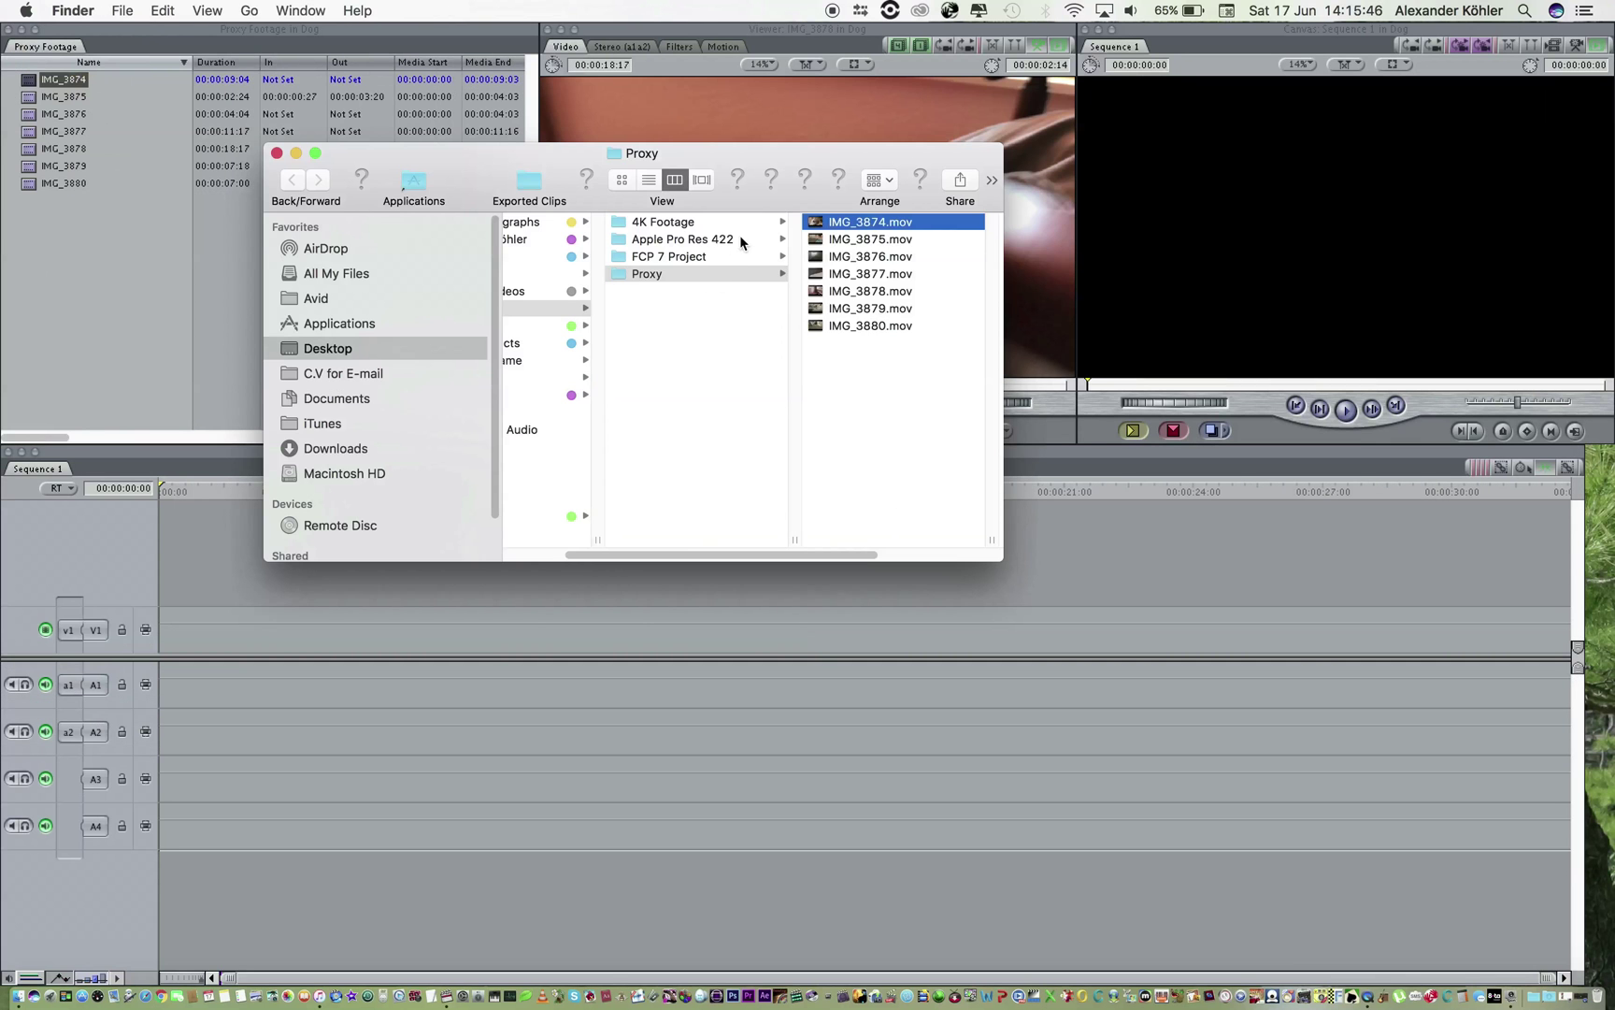
Look through clips IMG_3874.MOV to IMG_3880.MOV in Dog's 4K Footage folder and close the Finder window
left_click(762, 225)
key("Right")
left_click(673, 256)
left_click(659, 290)
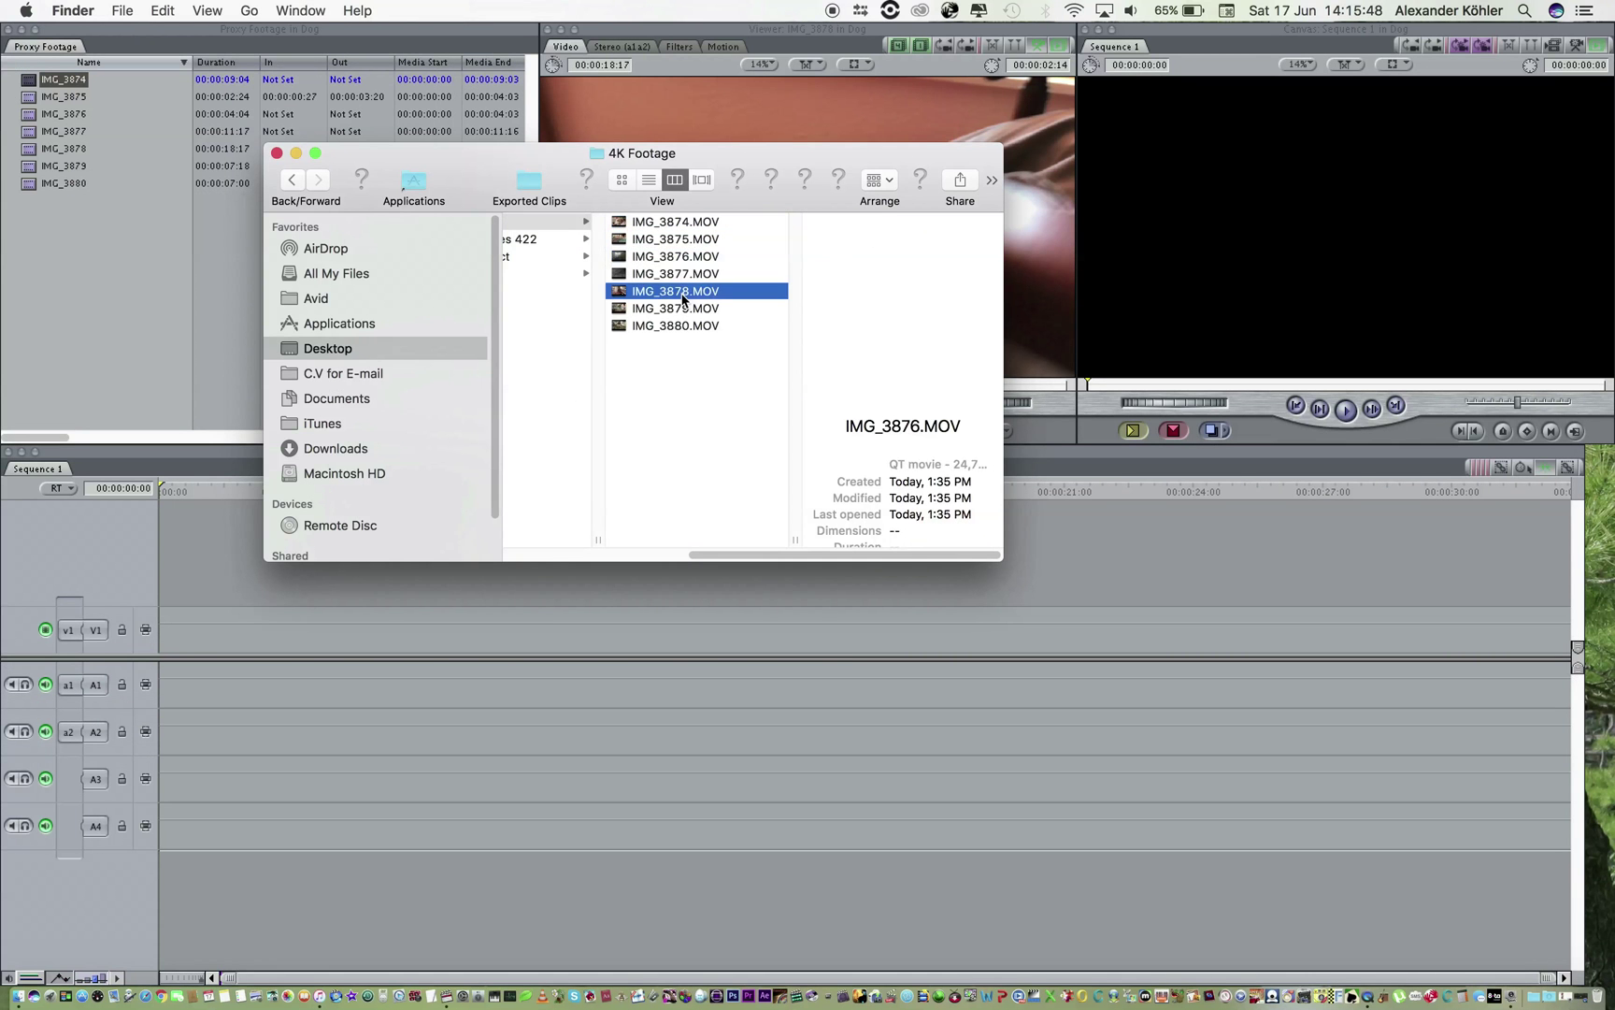
left_click(685, 325)
left_click(682, 239)
left_click(682, 222)
left_click(706, 273)
left_click(708, 308)
left_click(699, 327)
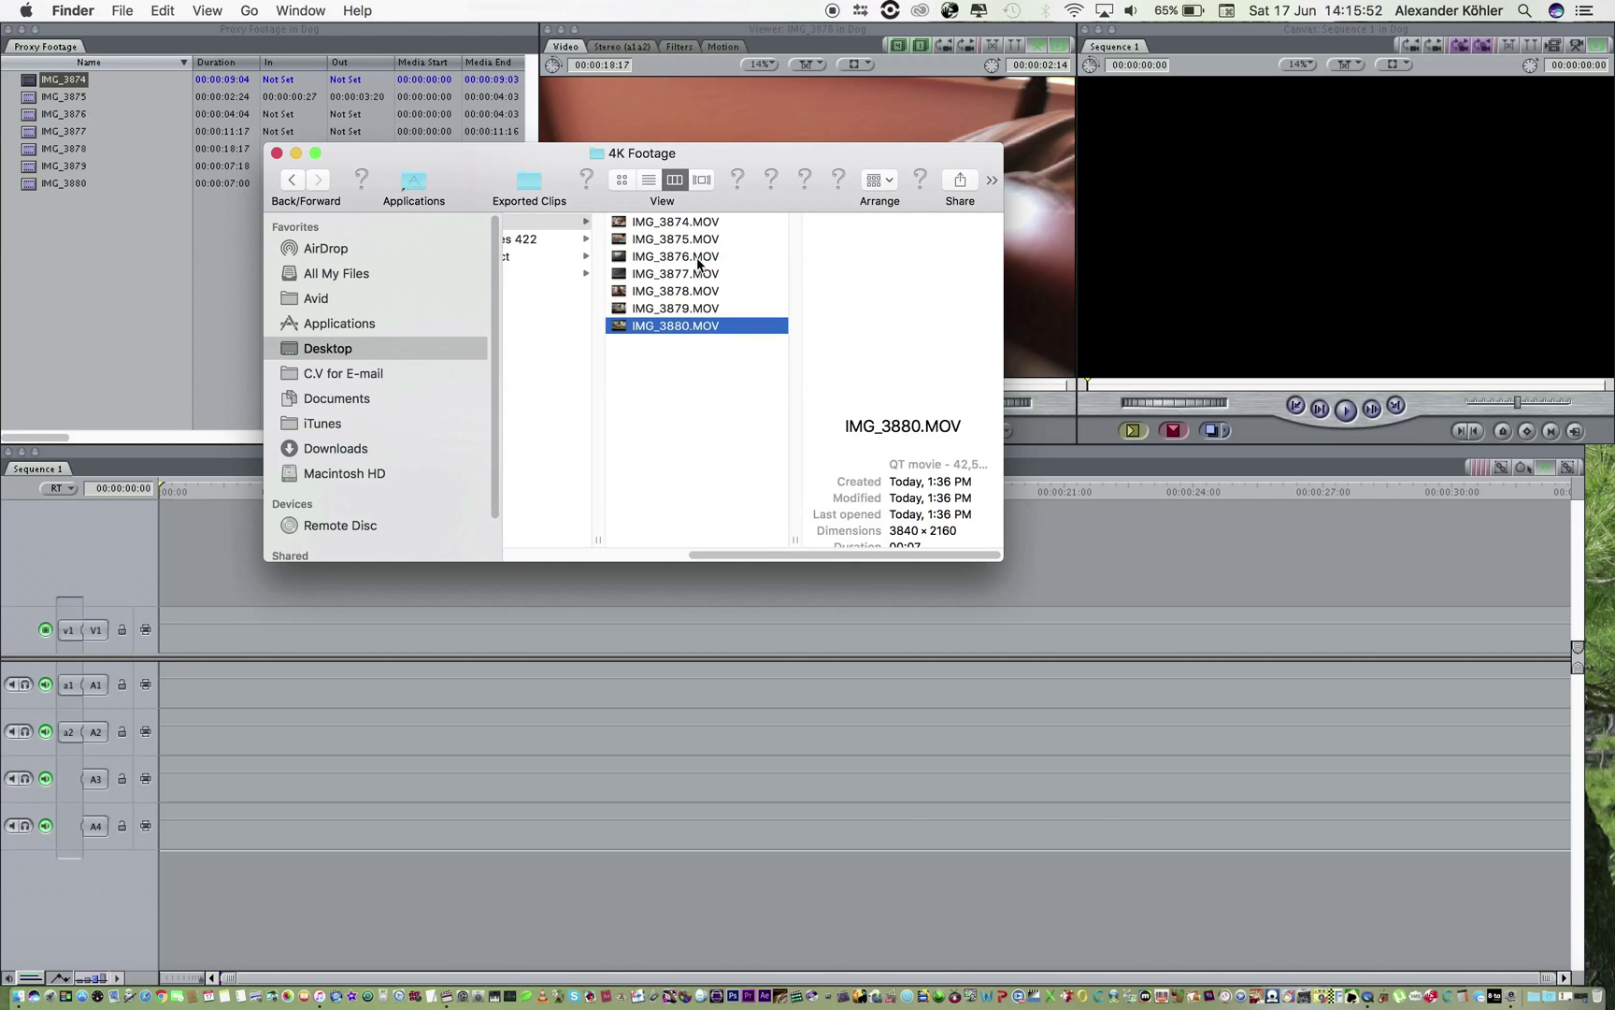
left_click(700, 224)
left_click_drag(729, 554, 660, 554)
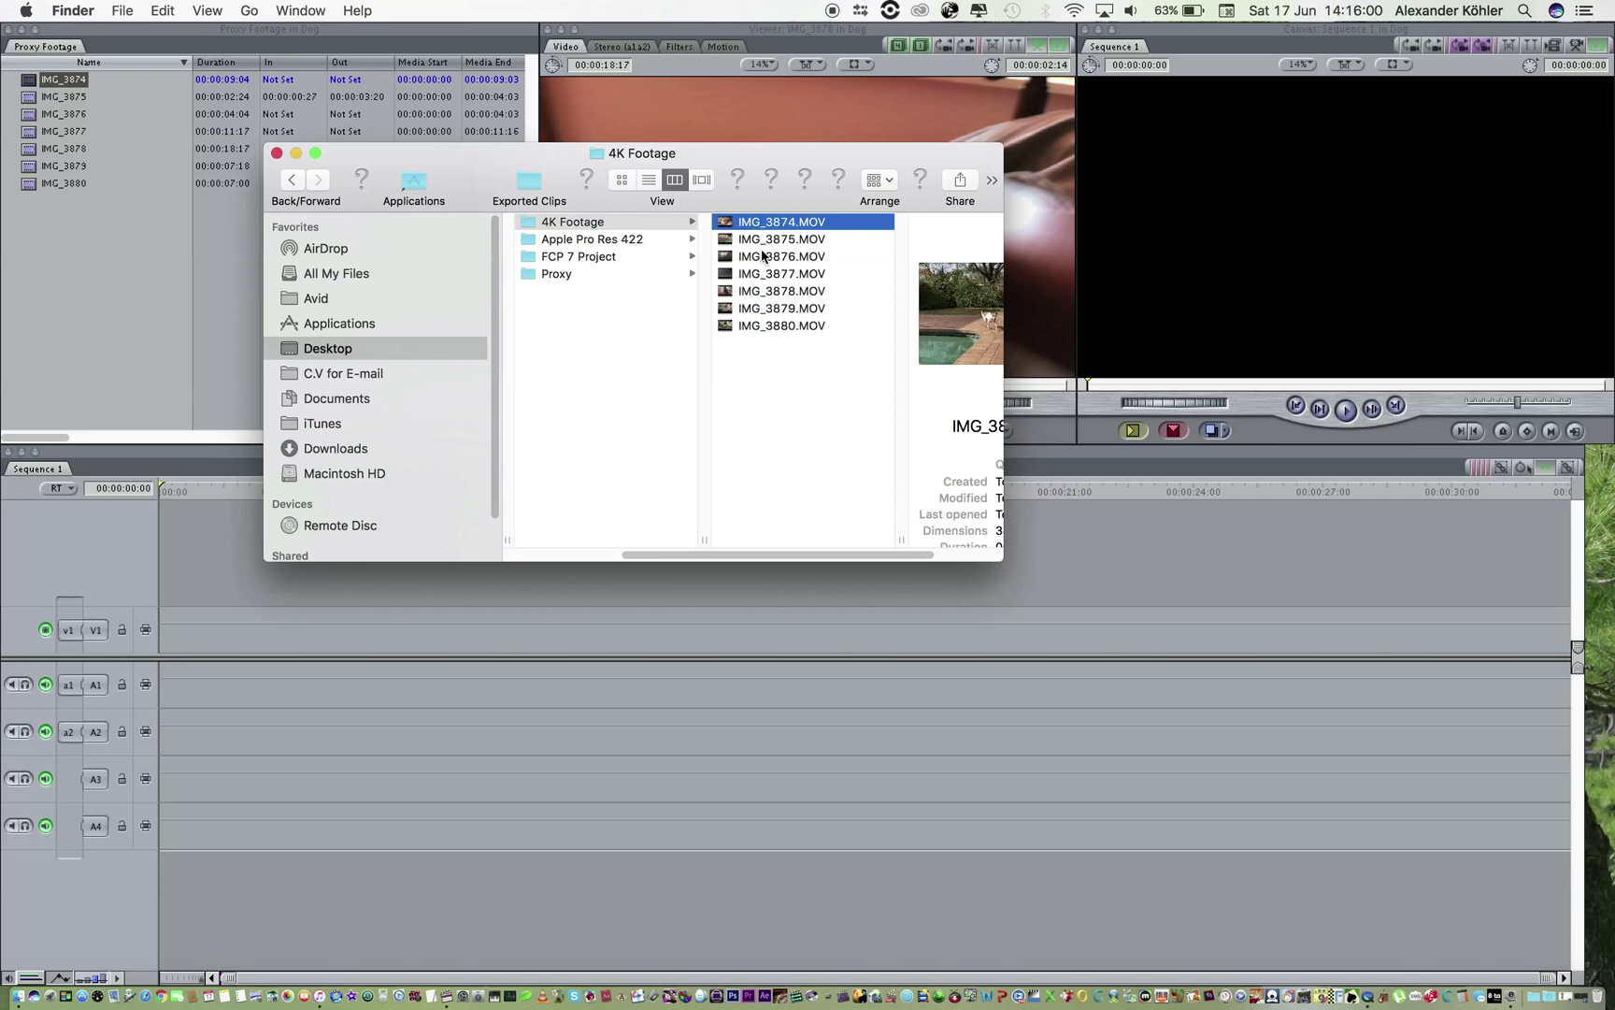
key("Down")
key("Down")
key("Down")
key("Down")
key("Down")
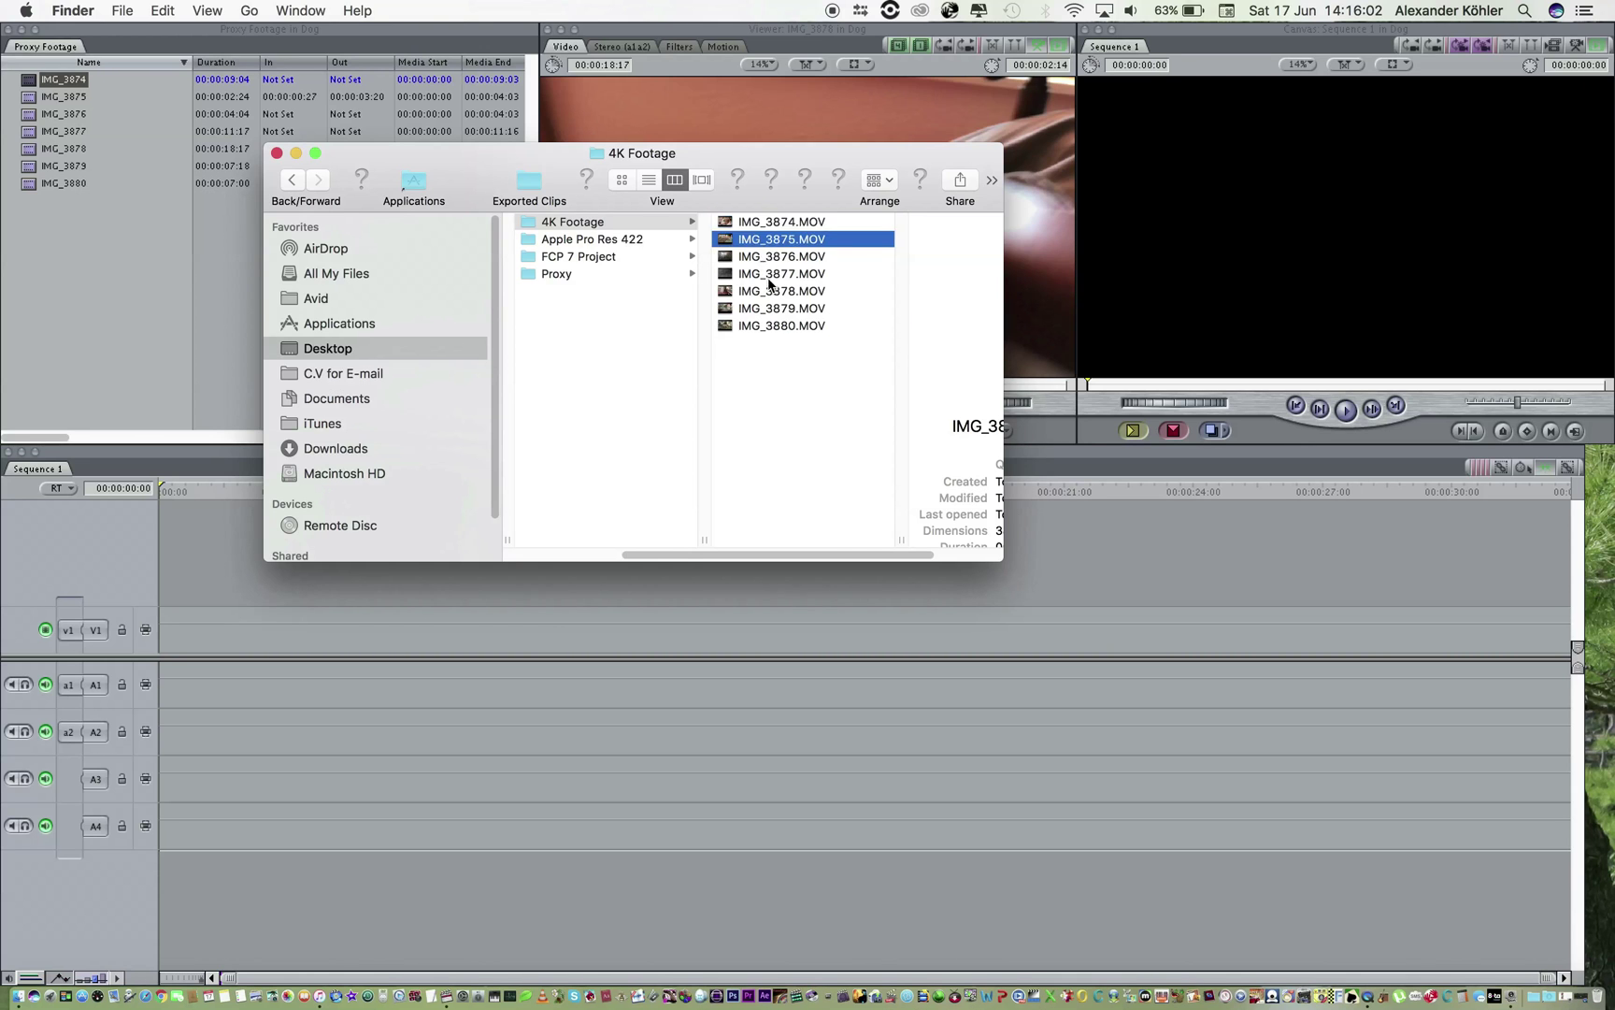
key("Up")
key("Up")
key("Up")
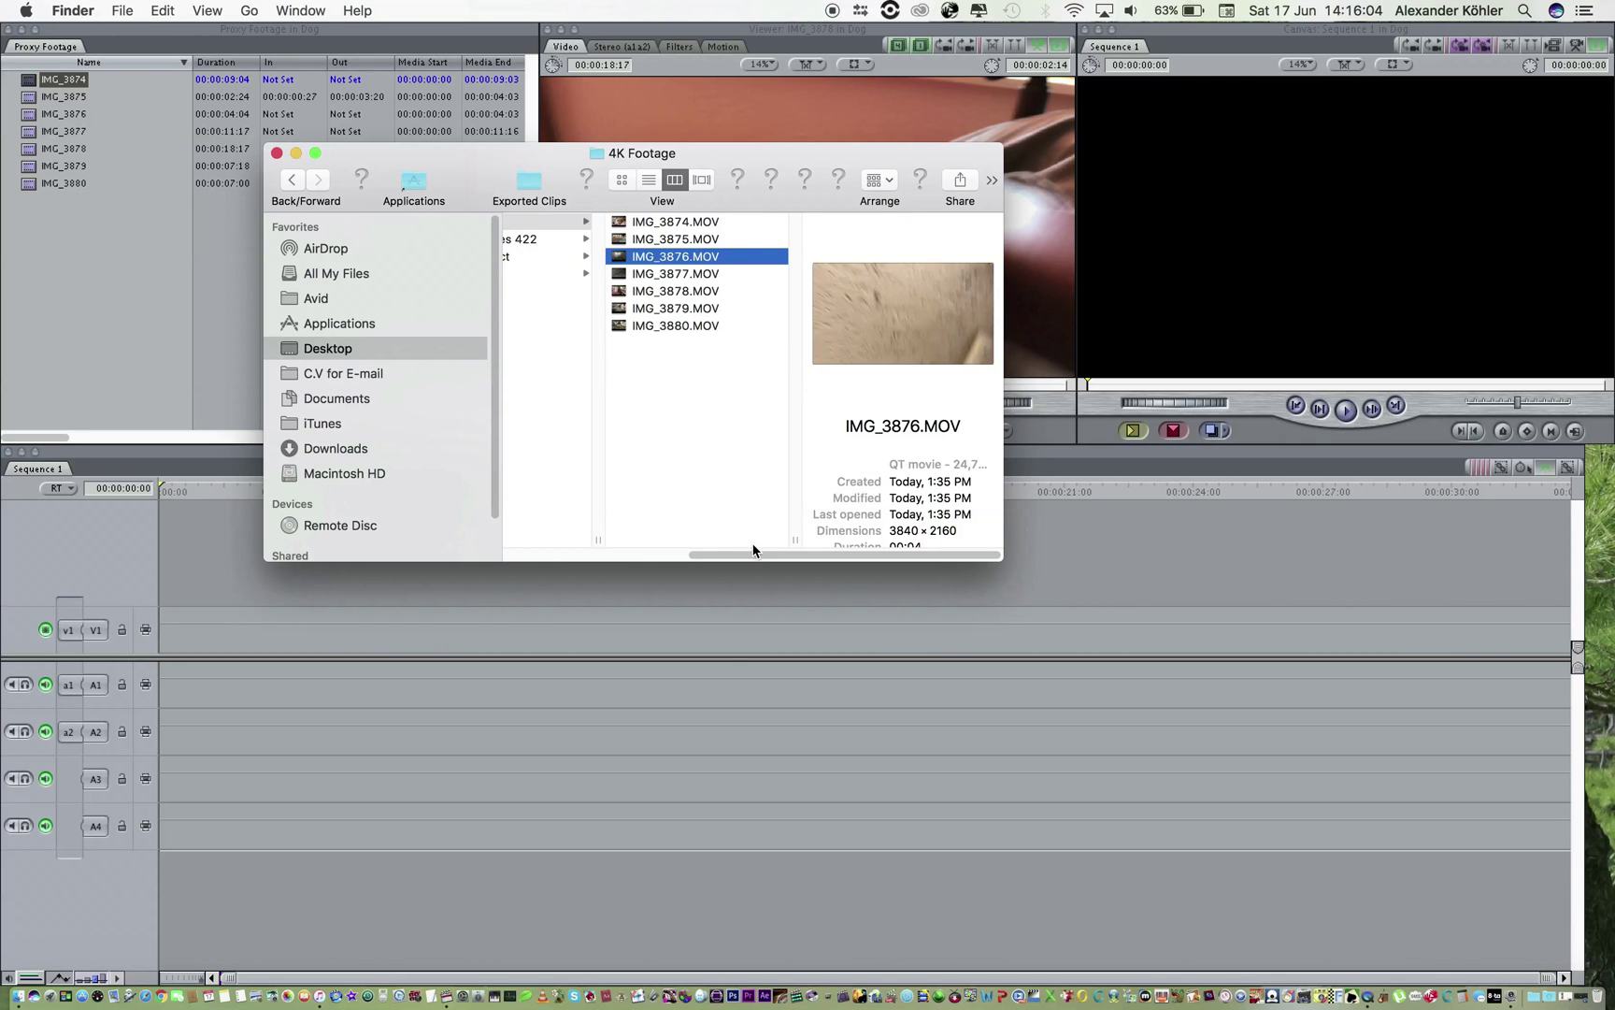
left_click_drag(753, 553, 682, 554)
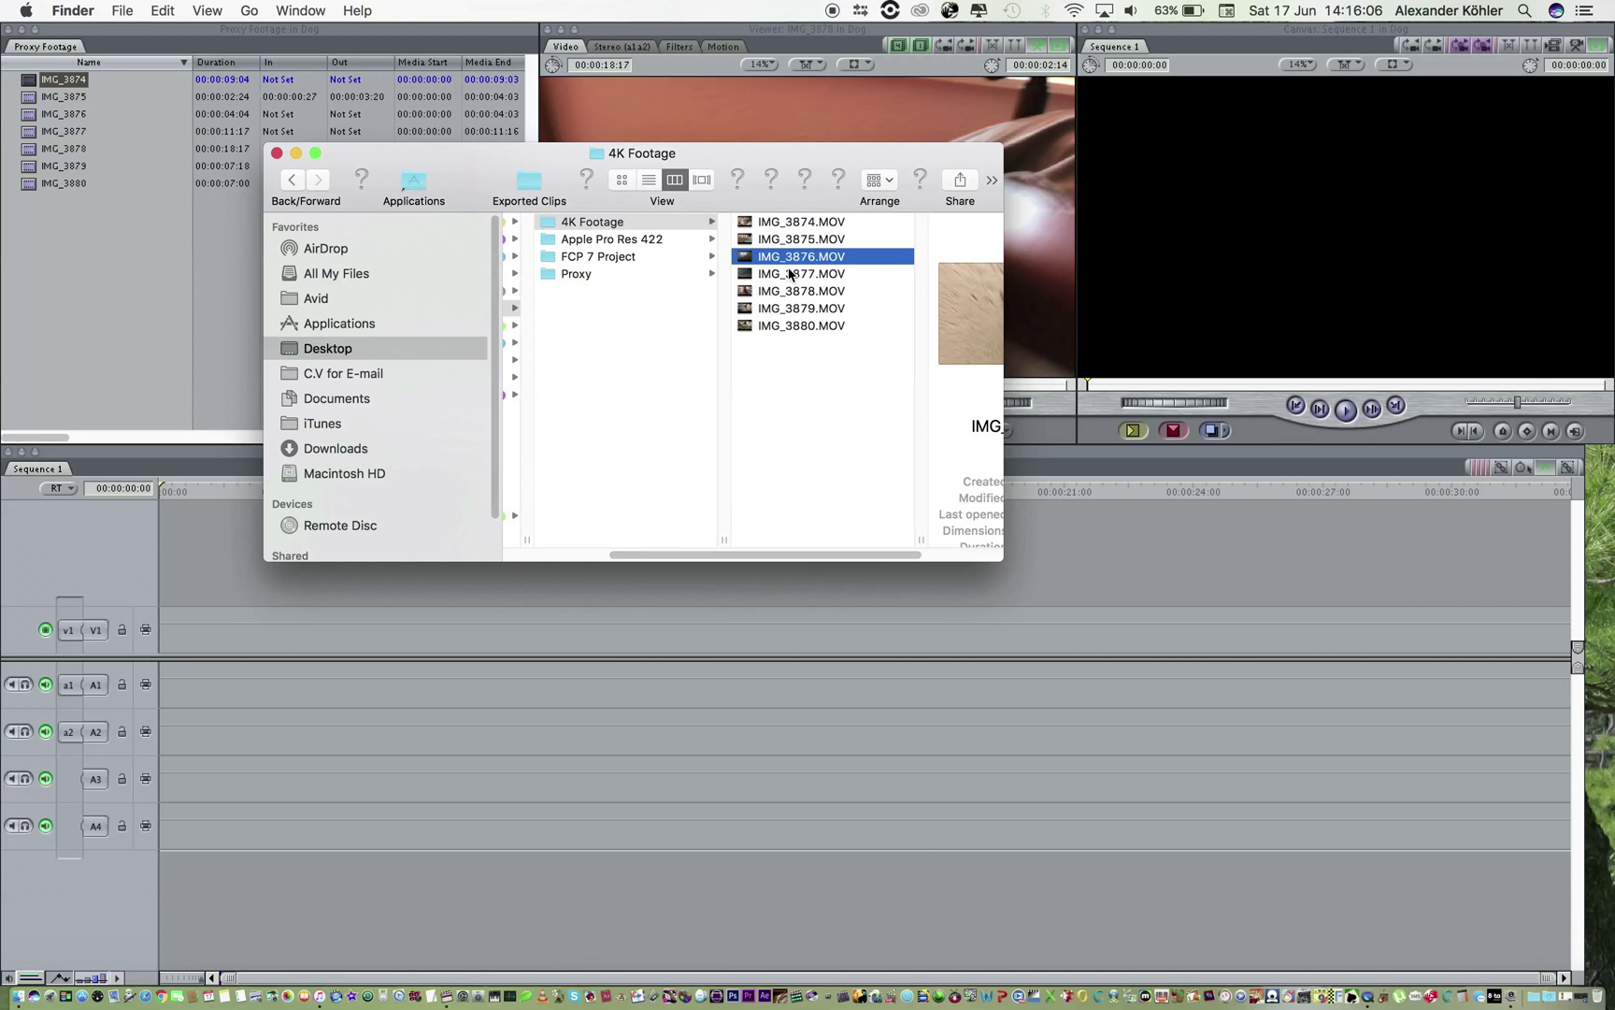
left_click(277, 154)
left_click(257, 133)
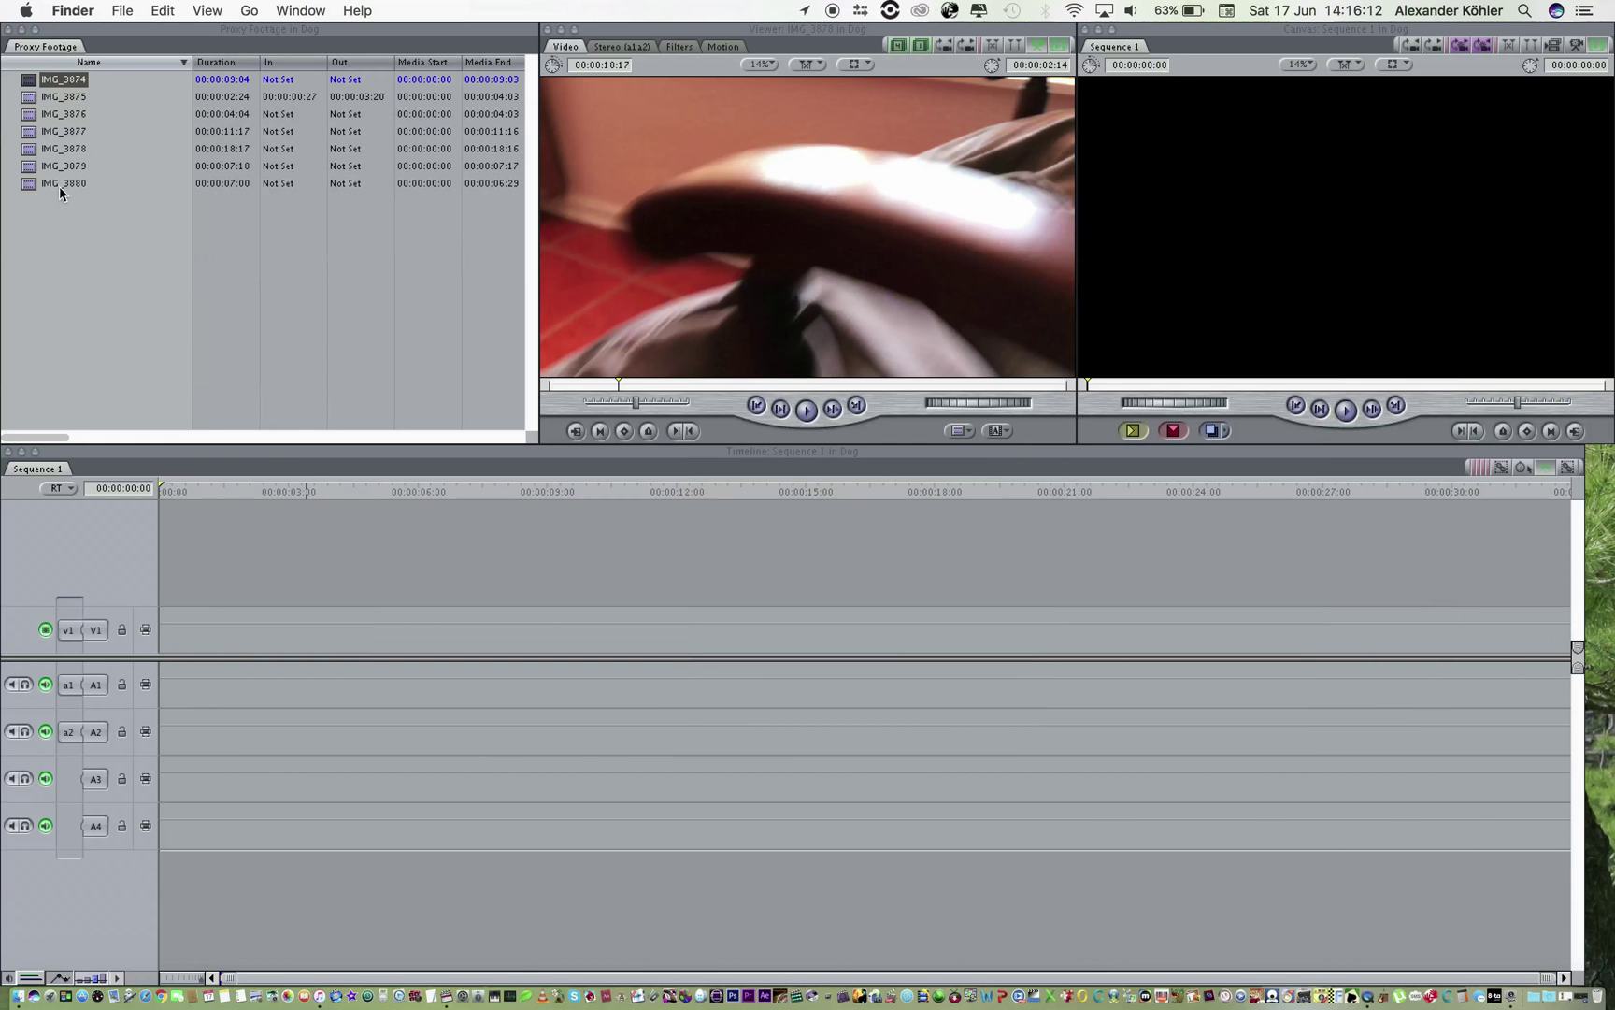
Rename clip IMG_3874 in Final Cut Pro's Proxy Footage bin as 001-Dog By The Pool
left_click(62, 196)
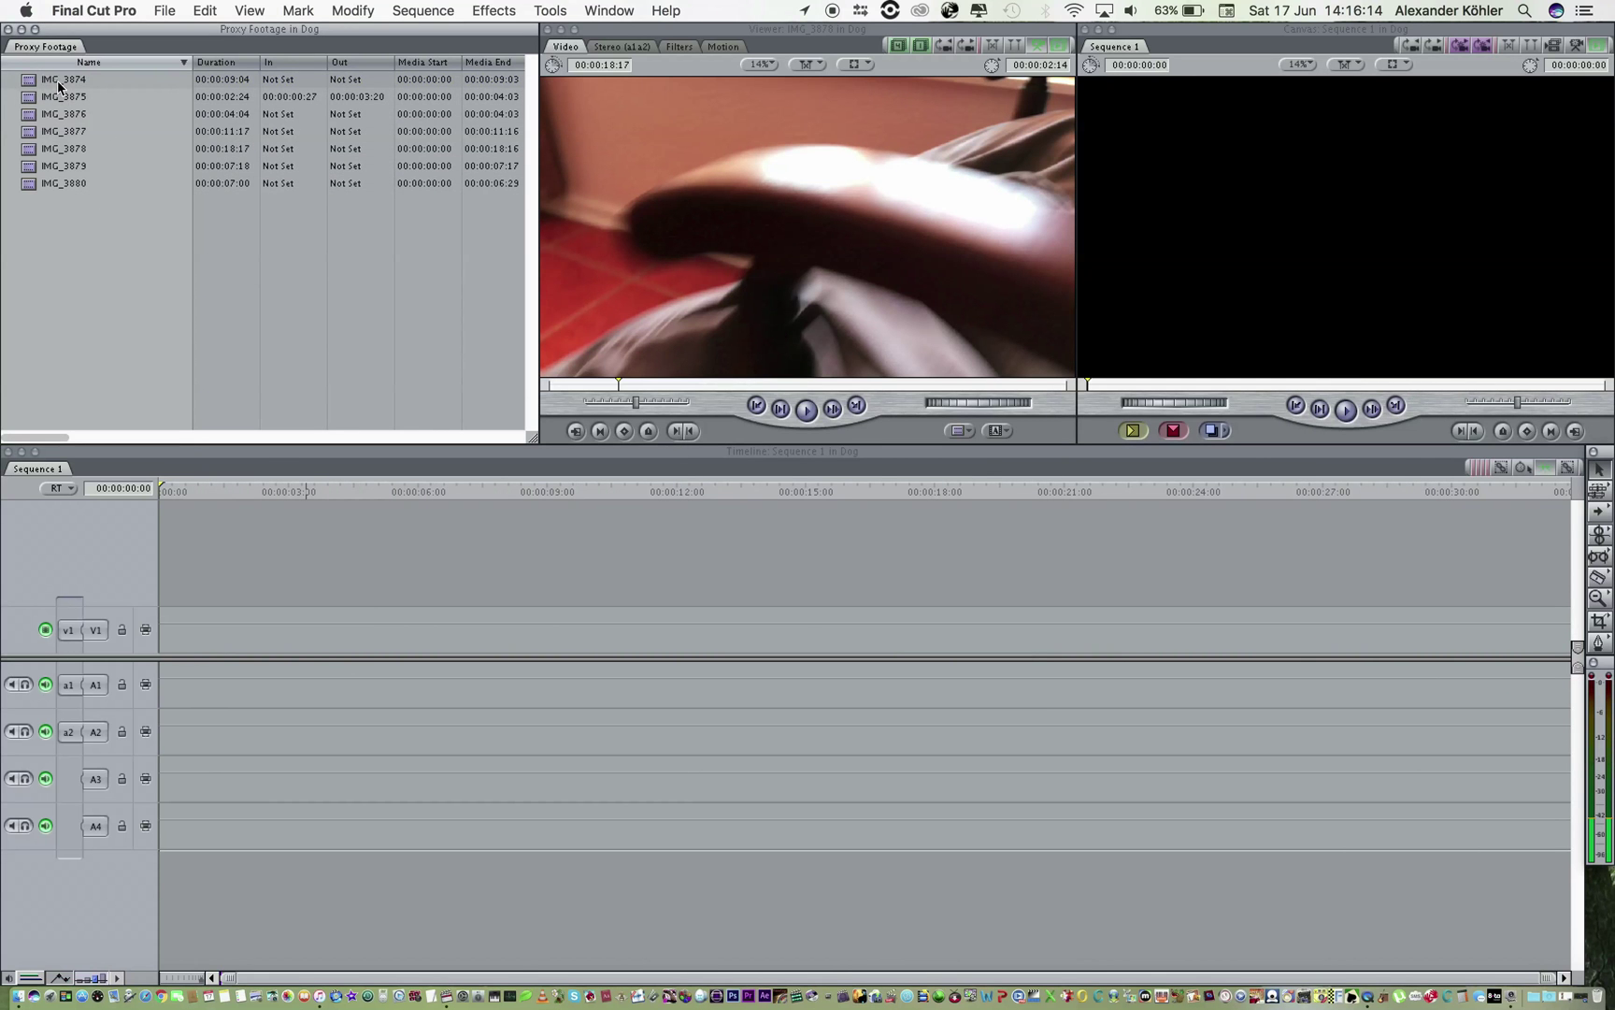
left_click(59, 84)
right_click(68, 75)
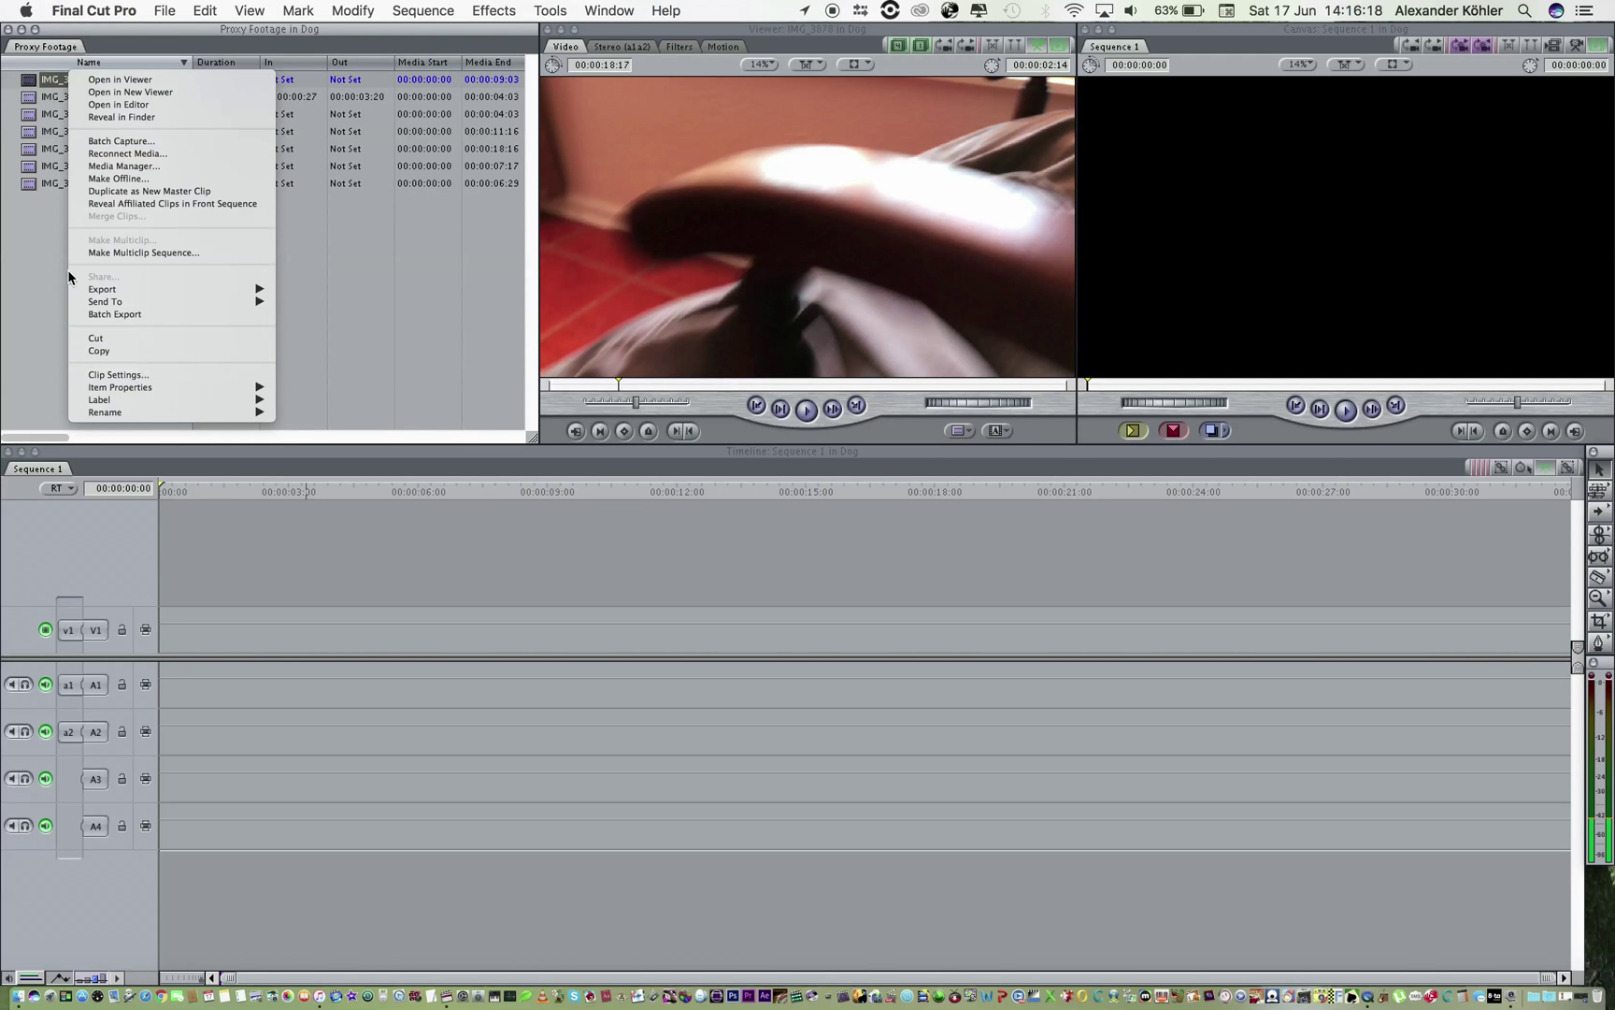
left_click(53, 86)
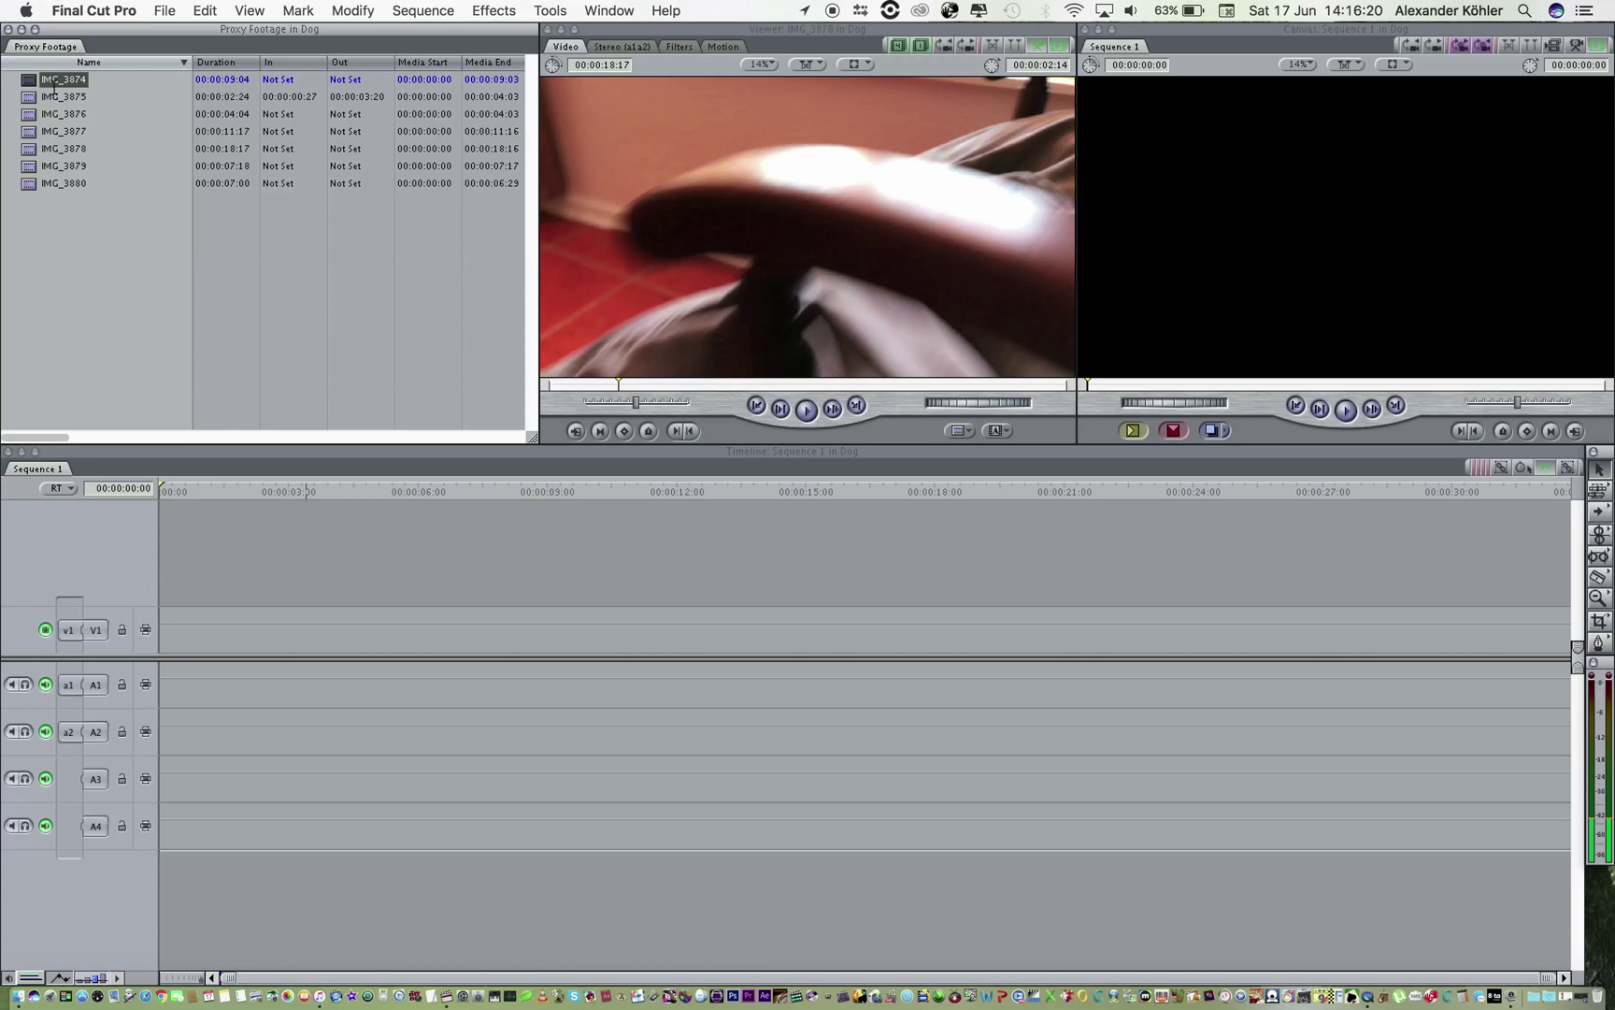
type("00")
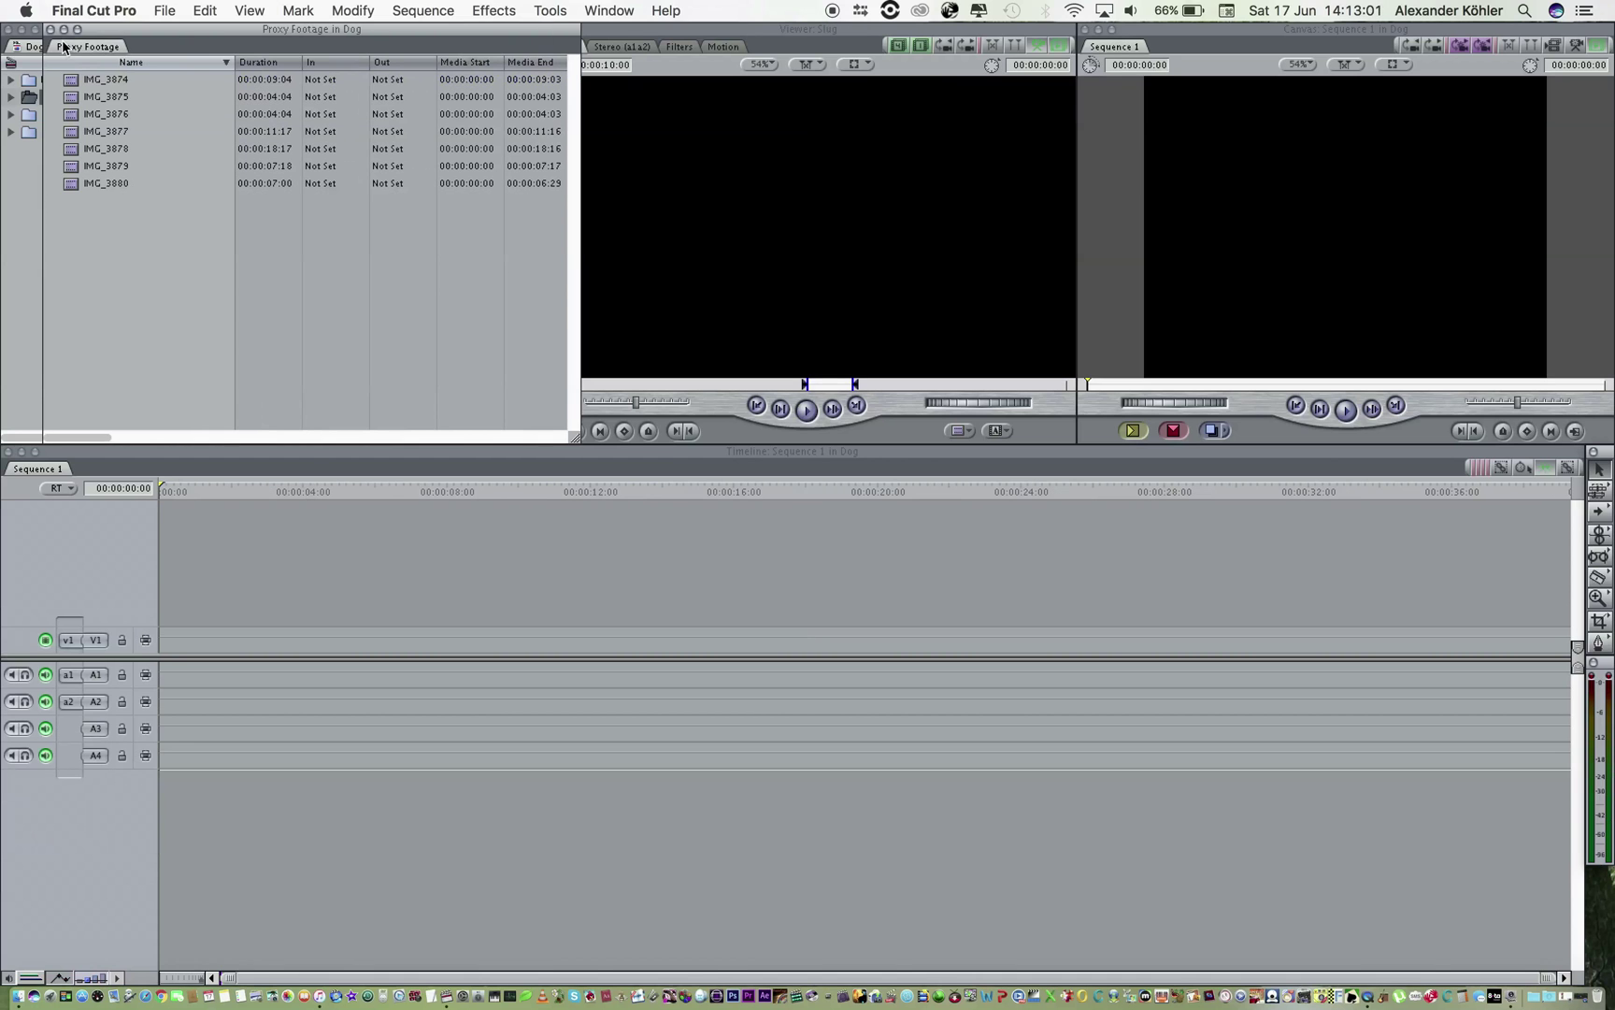
Place IMG_3874 on track V1 of Sequence 1, match the sequence settings to the clip, and scrub through it
left_click_drag(103, 84, 306, 638)
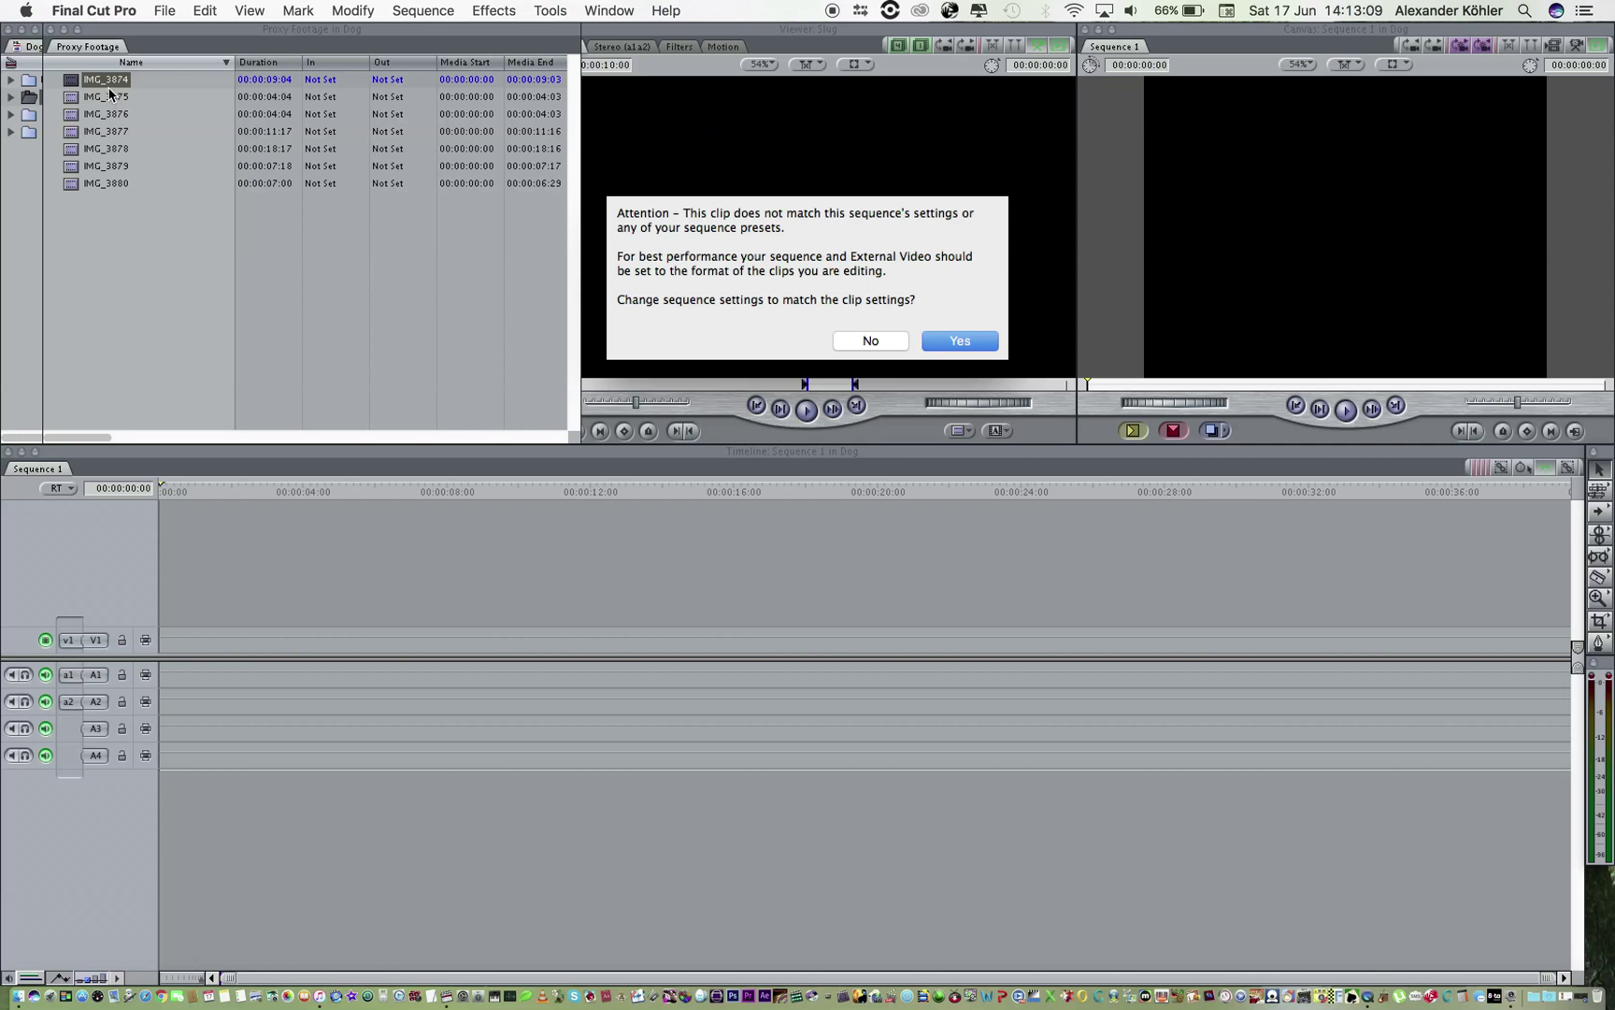
left_click(953, 343)
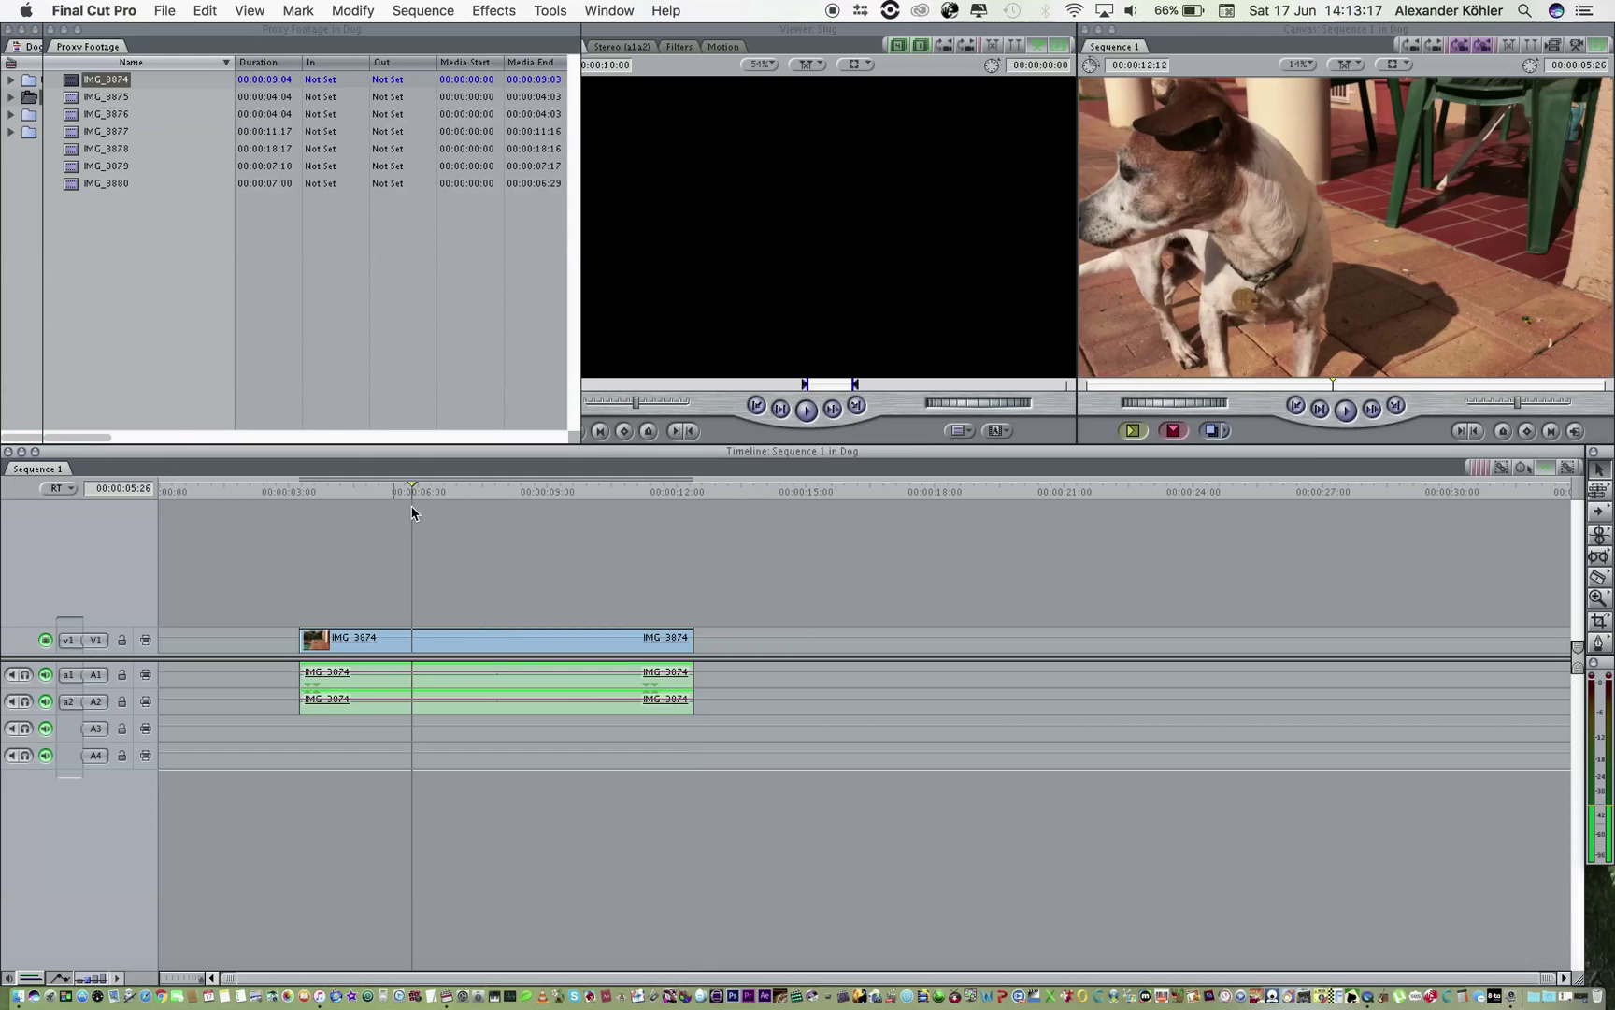
left_click_drag(415, 516, 329, 525)
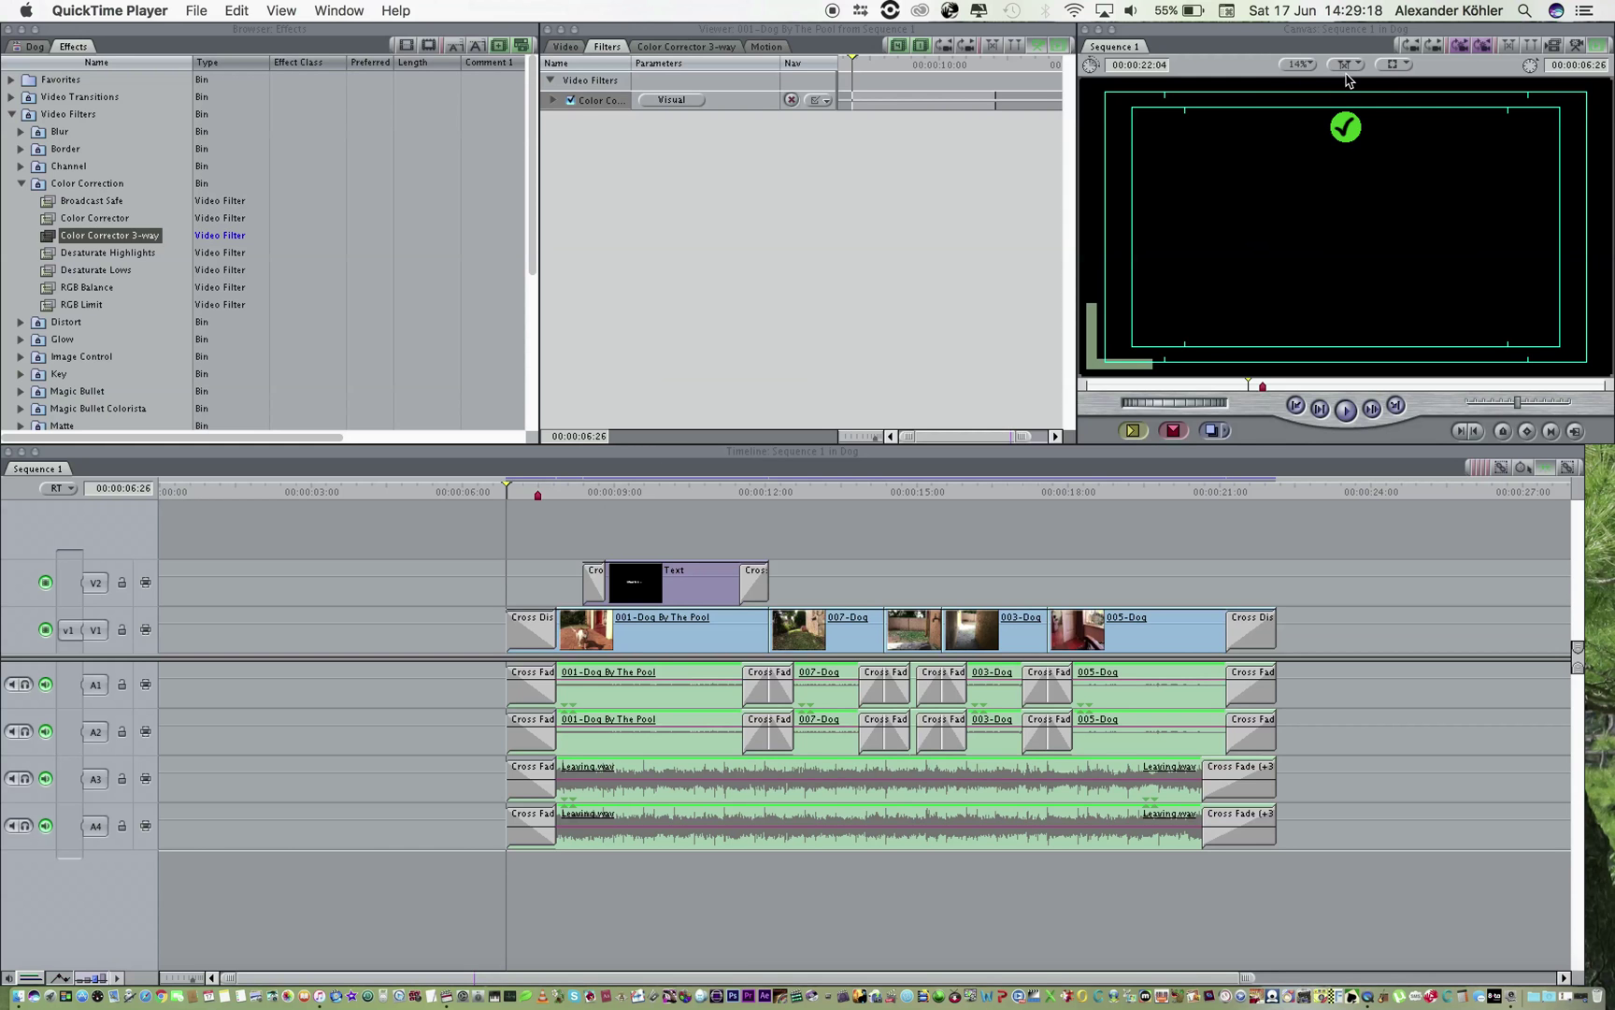
Move all clips, titles and music in Sequence 1 to the start of the timeline
left_click(1295, 614)
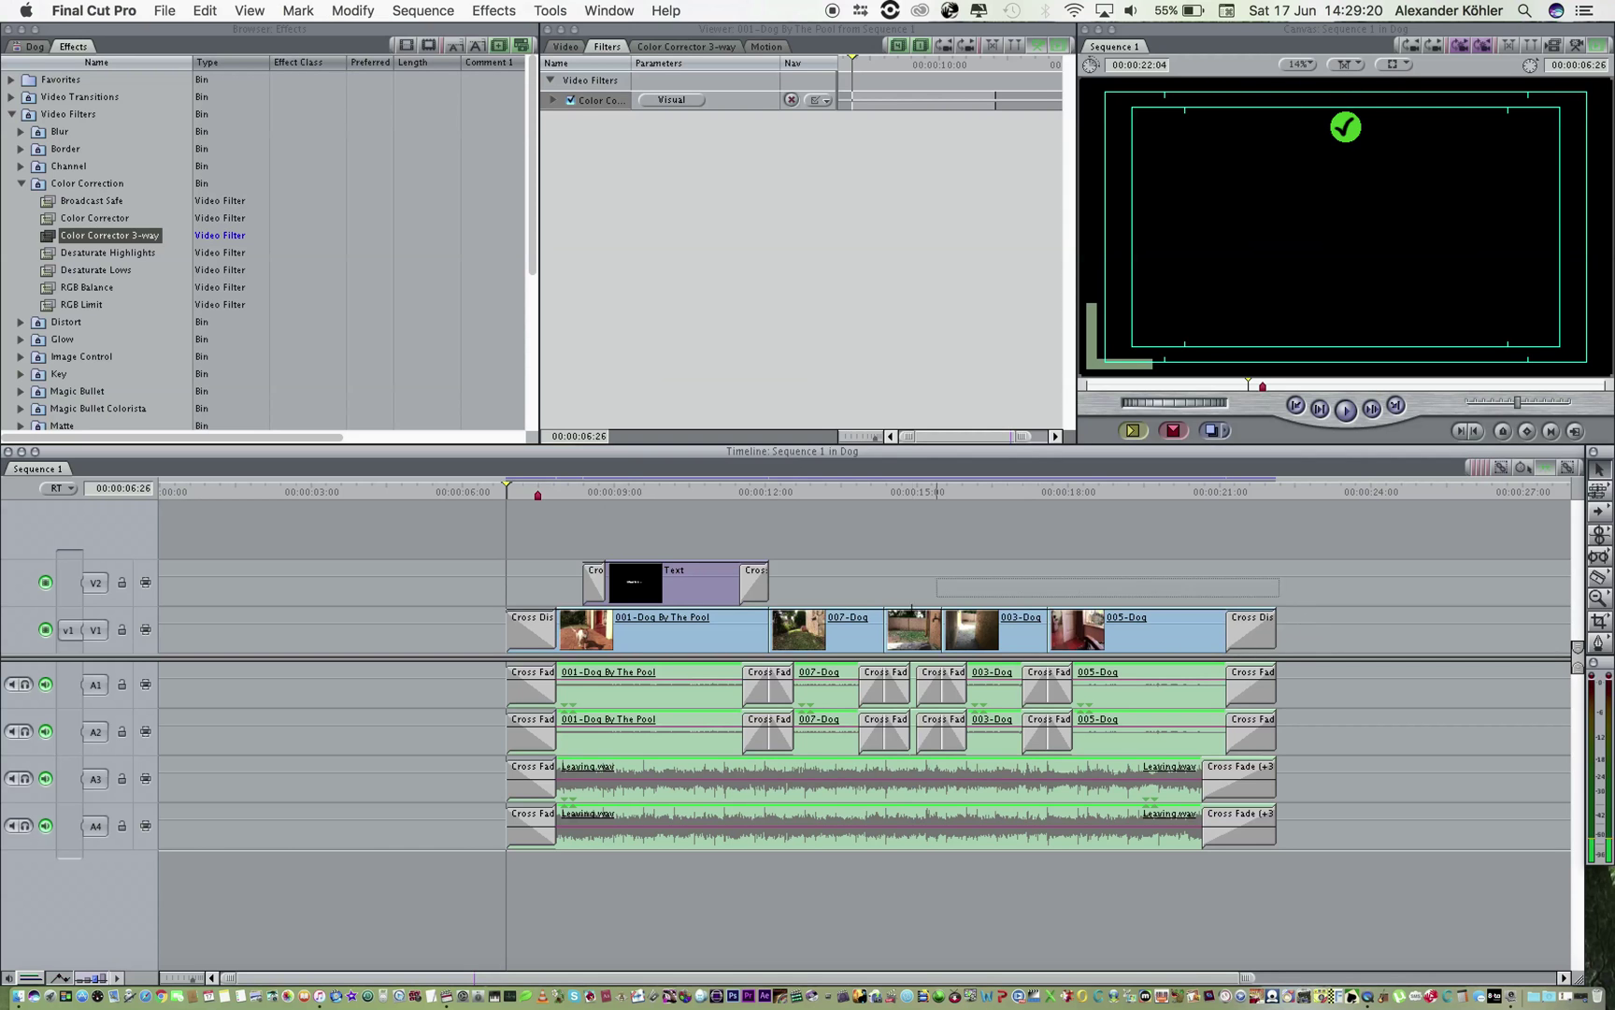
left_click_drag(545, 625, 172, 635)
left_click(307, 491)
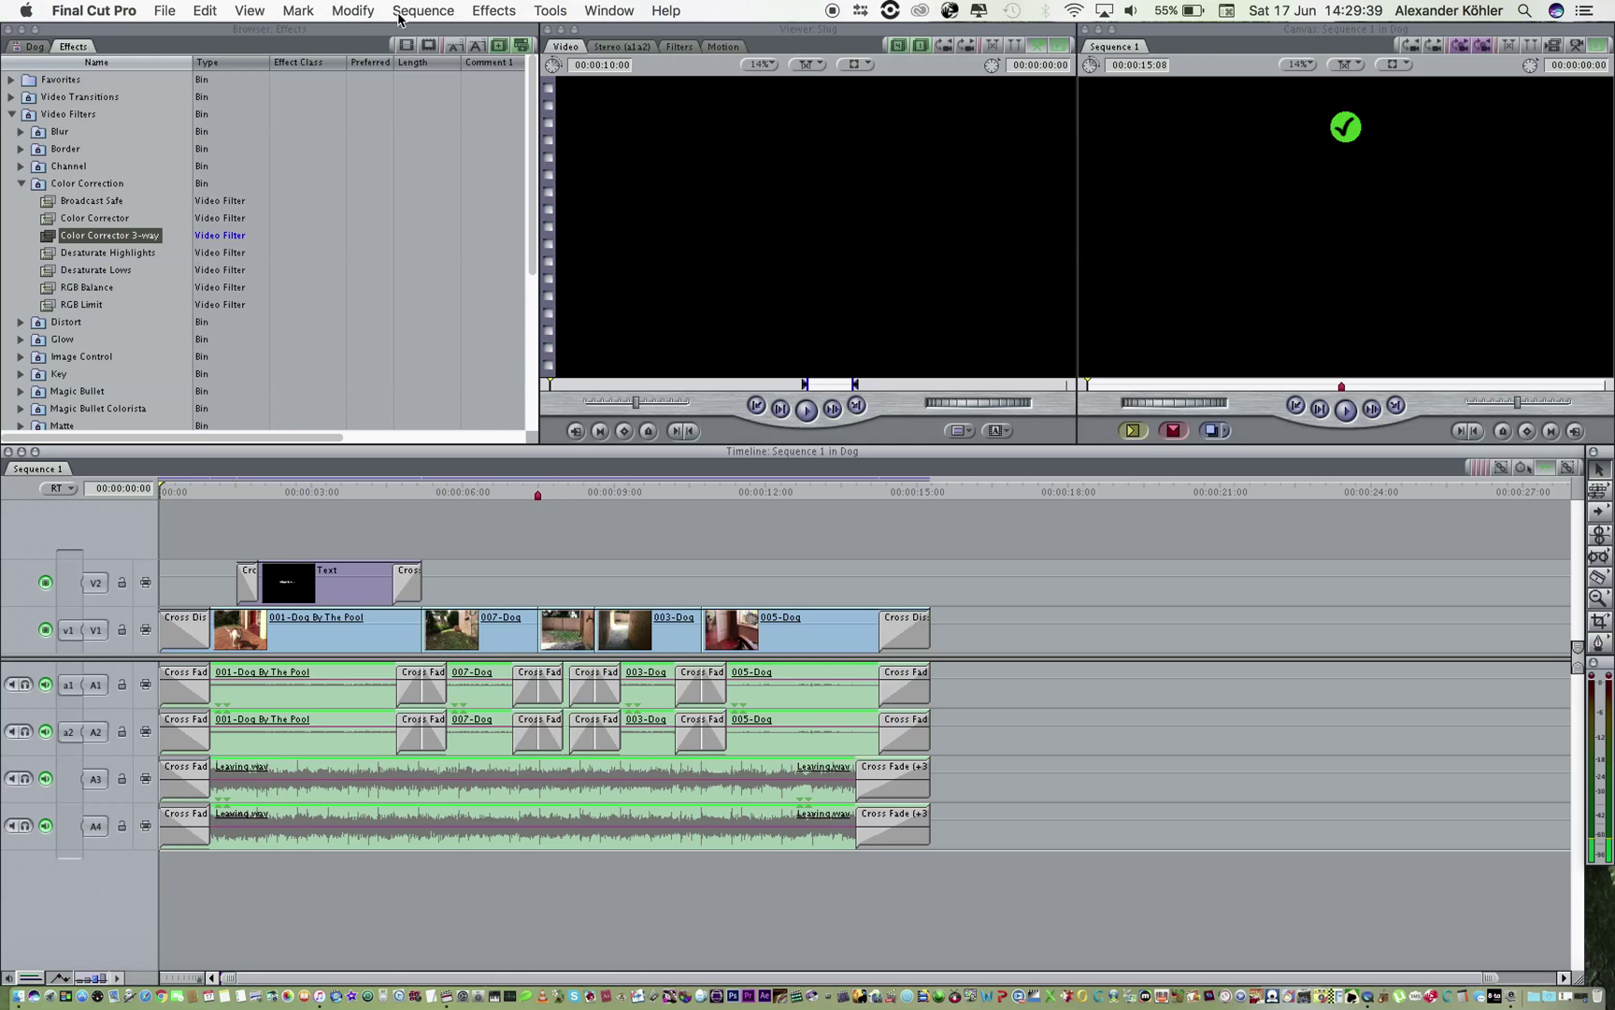
Set External Video output to All Frames
left_click(255, 11)
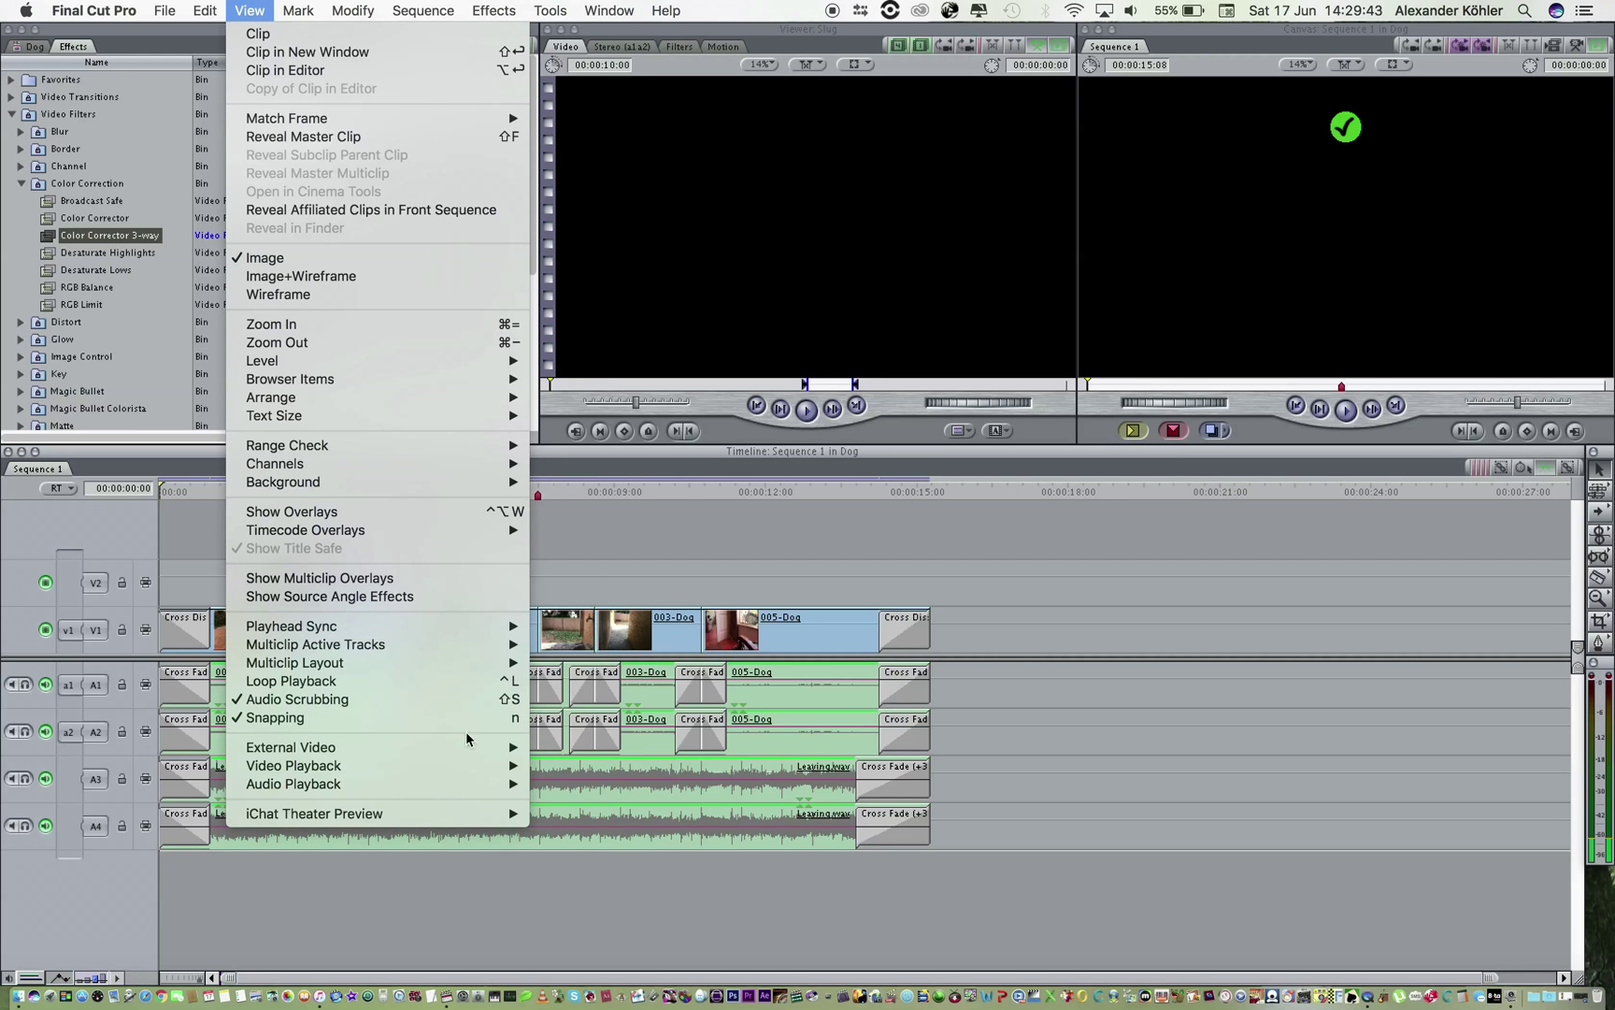
mouse_move(472, 748)
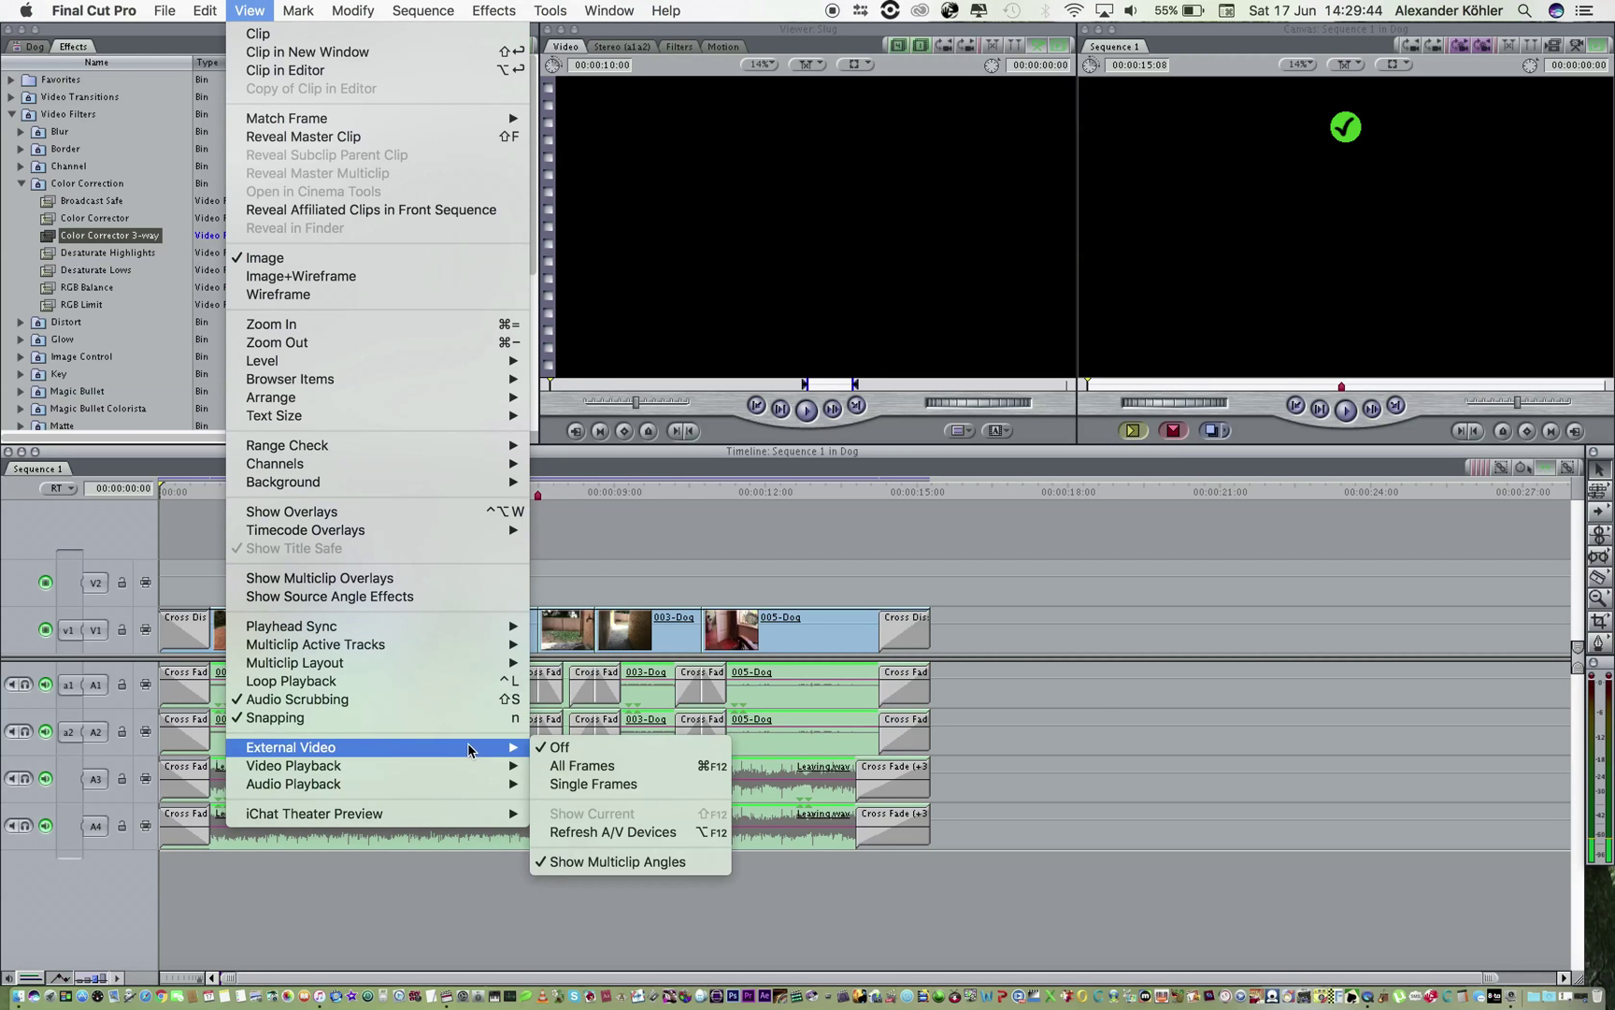
left_click(598, 765)
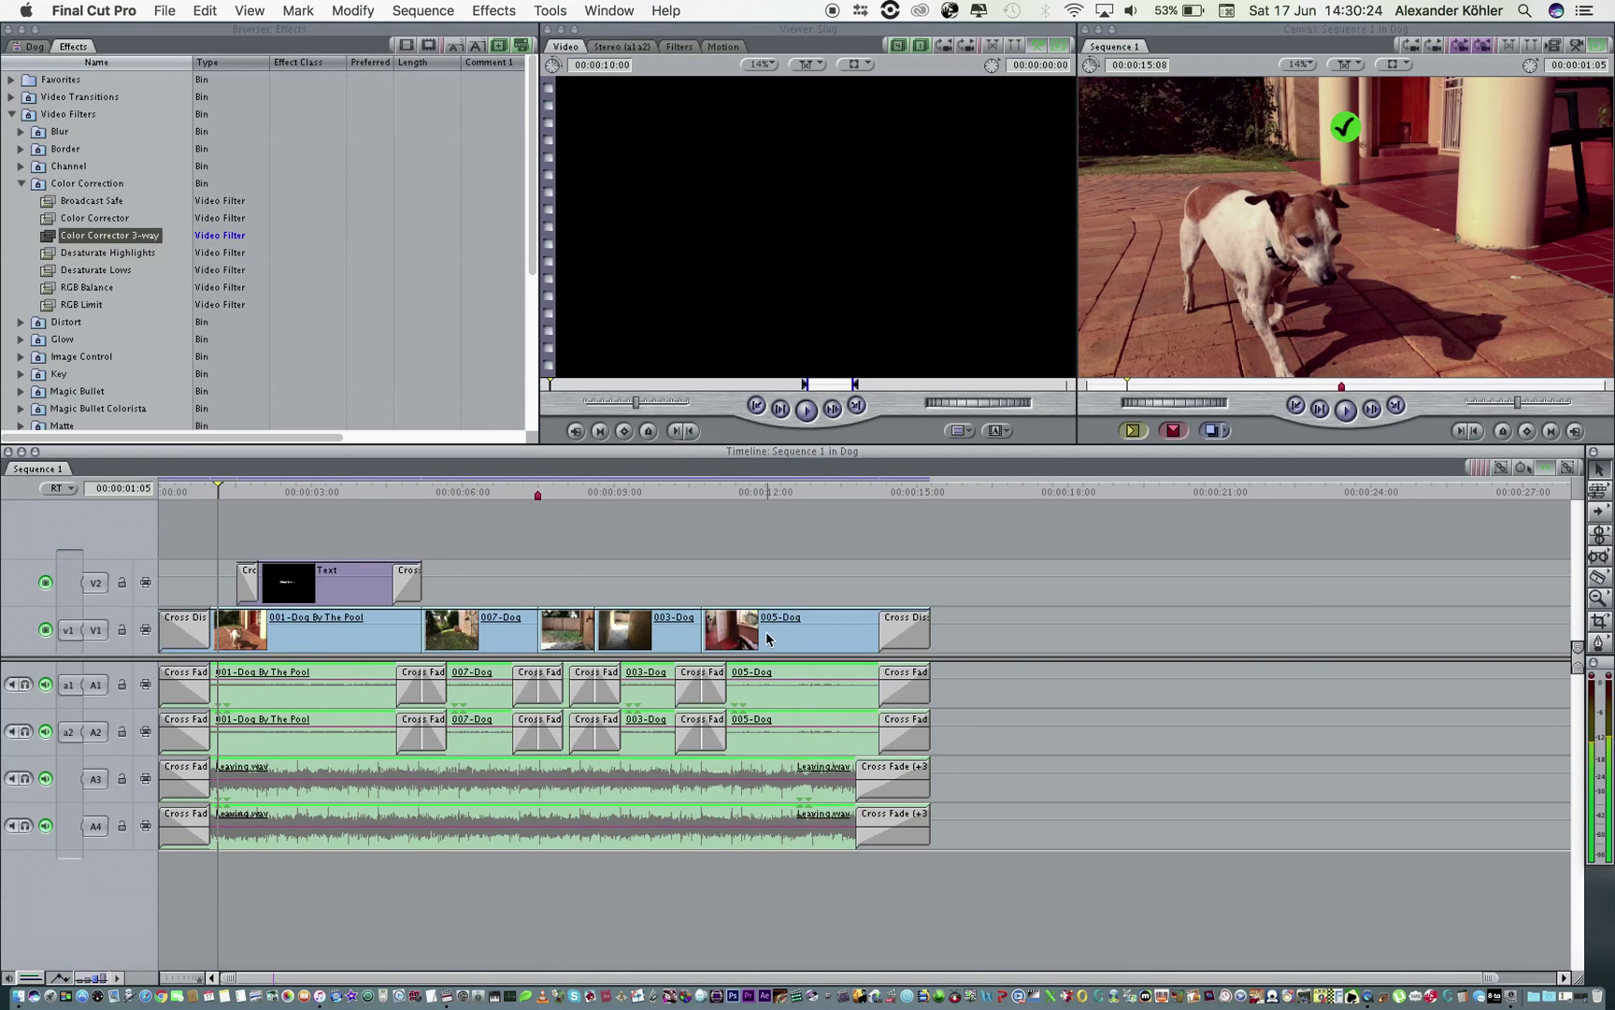
Open the 001-Dog By The Pool clip's filters in the Viewer and inspect its color correction parameters
double_click(340, 631)
left_click(606, 46)
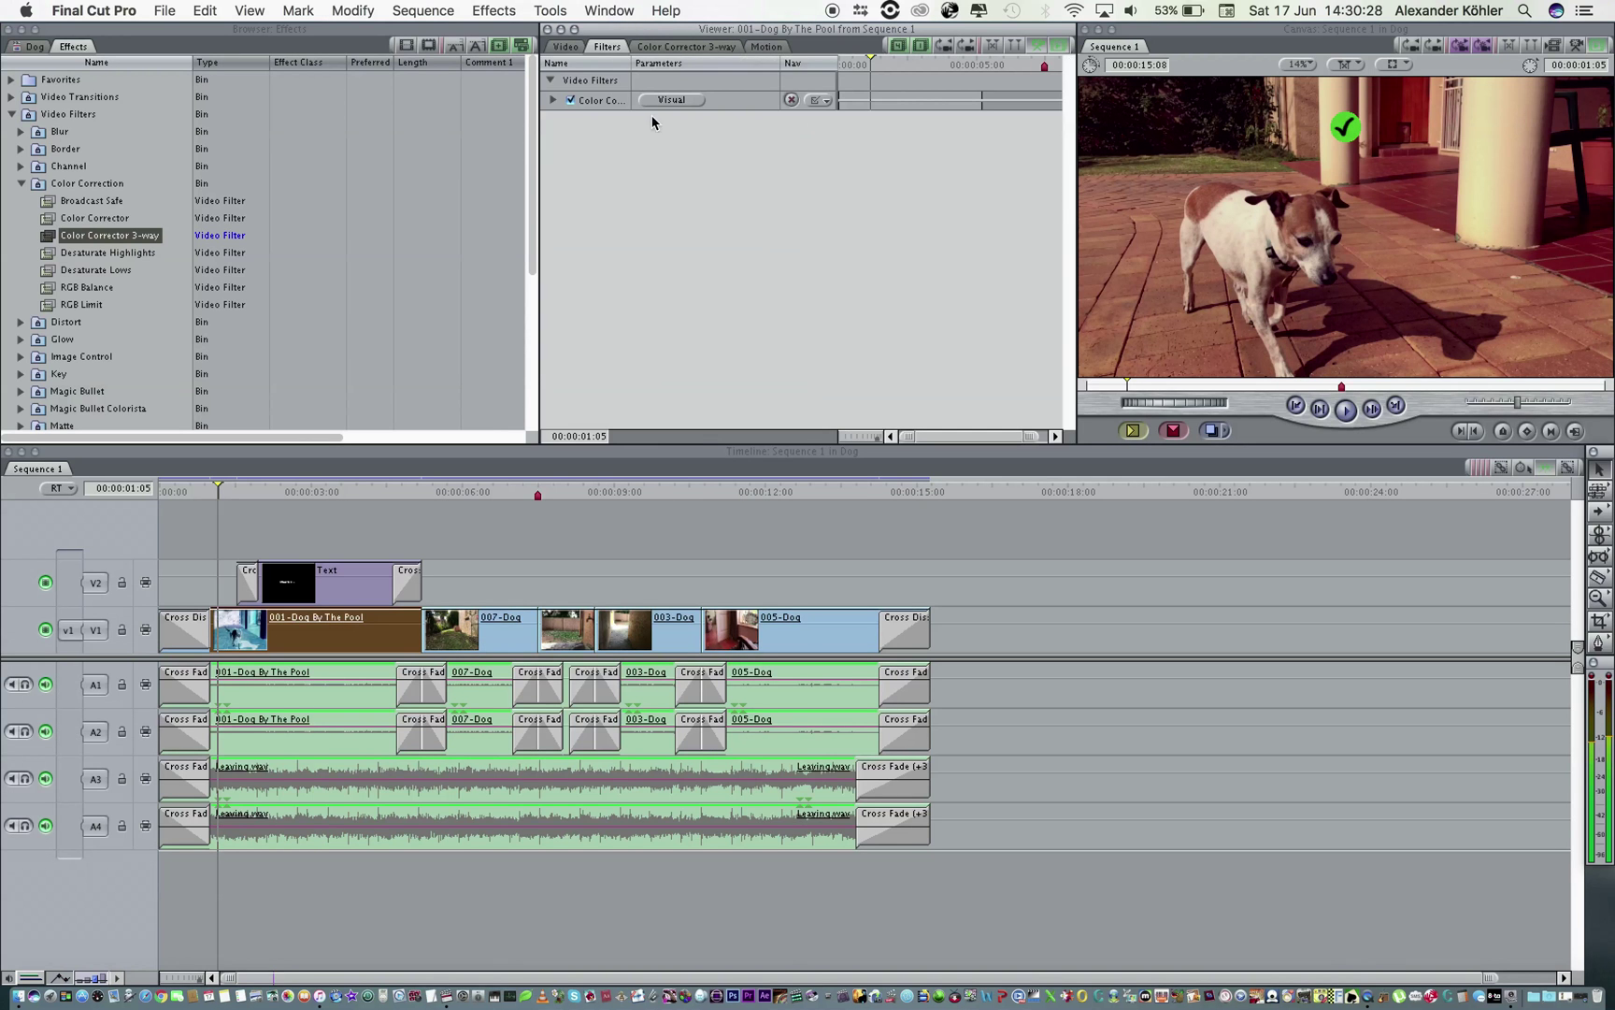
left_click(553, 101)
left_click(553, 101)
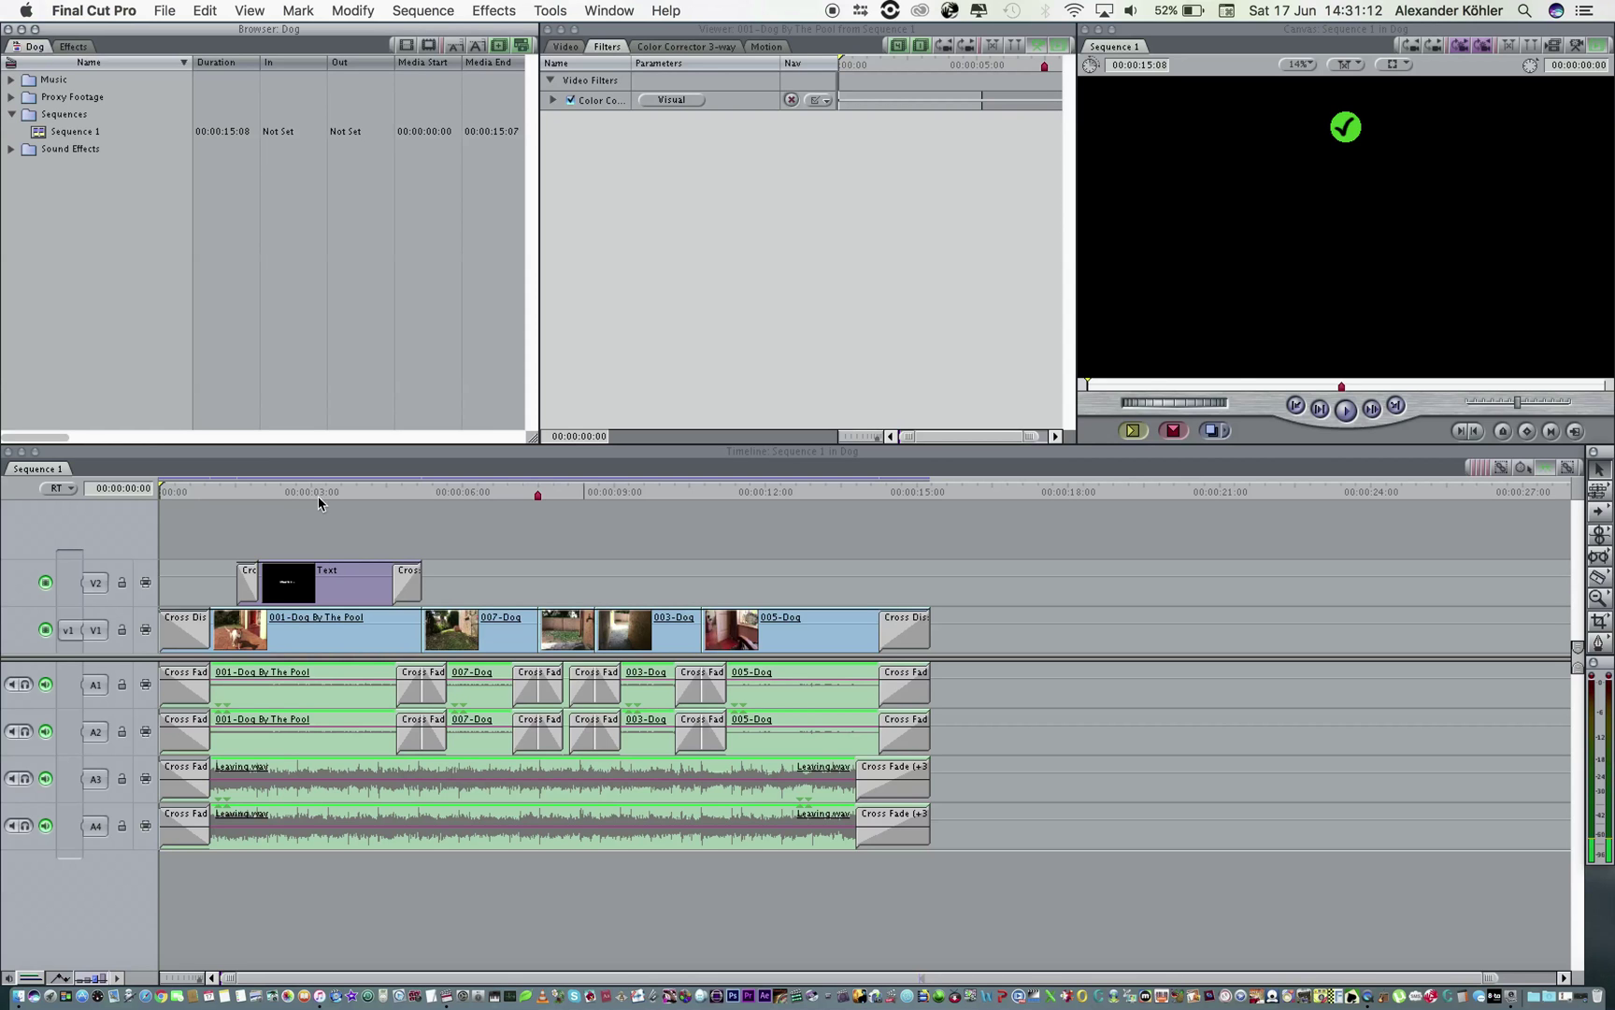
Rename Sequence 1 in the Sequences bin as Dog Proxy and collapse the bin
left_click(77, 134)
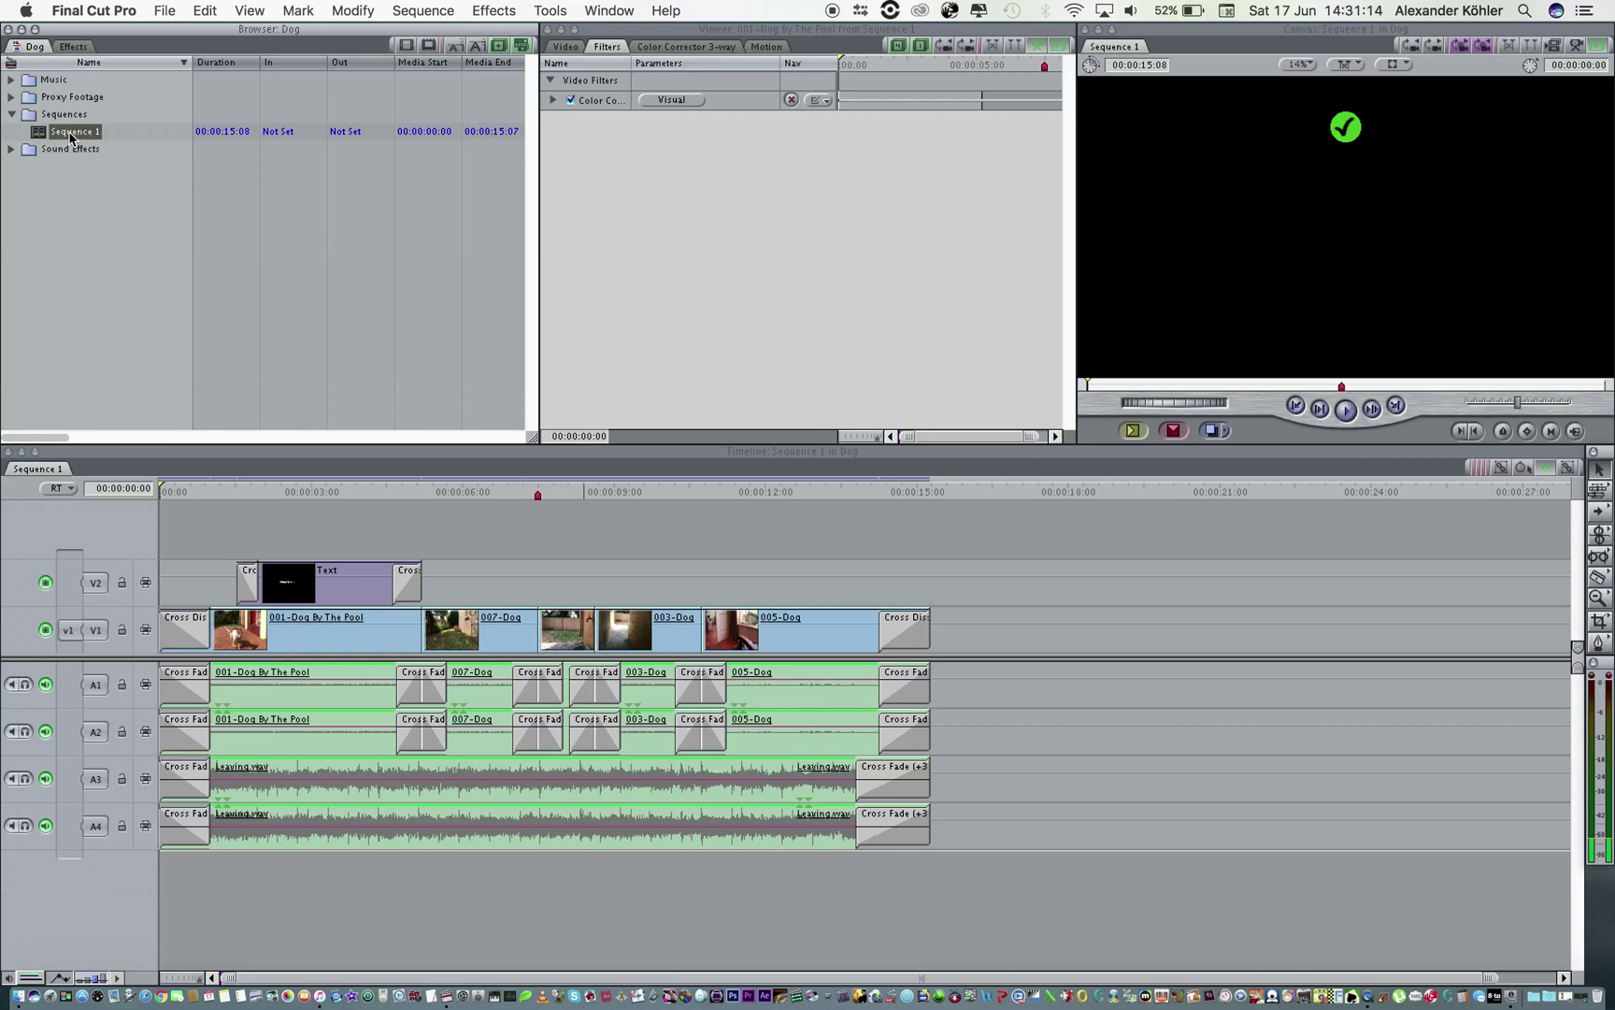
right_click(79, 131)
left_click(62, 141)
left_click(76, 136)
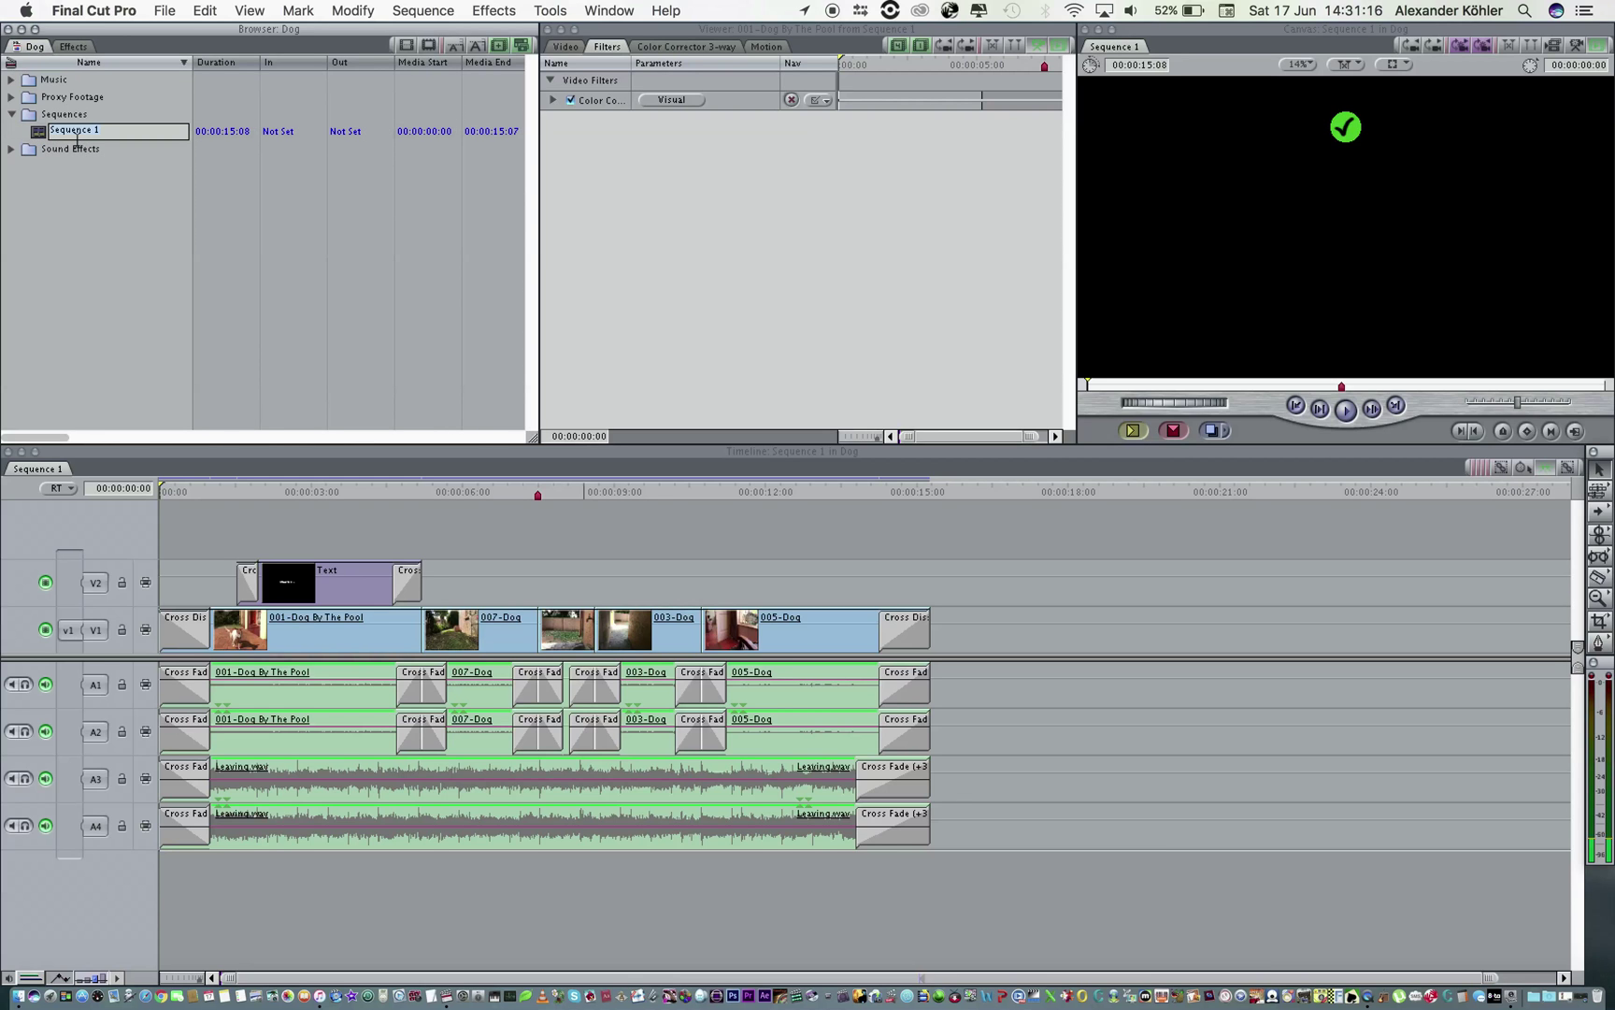
type("Dog")
key("Return")
left_click(11, 114)
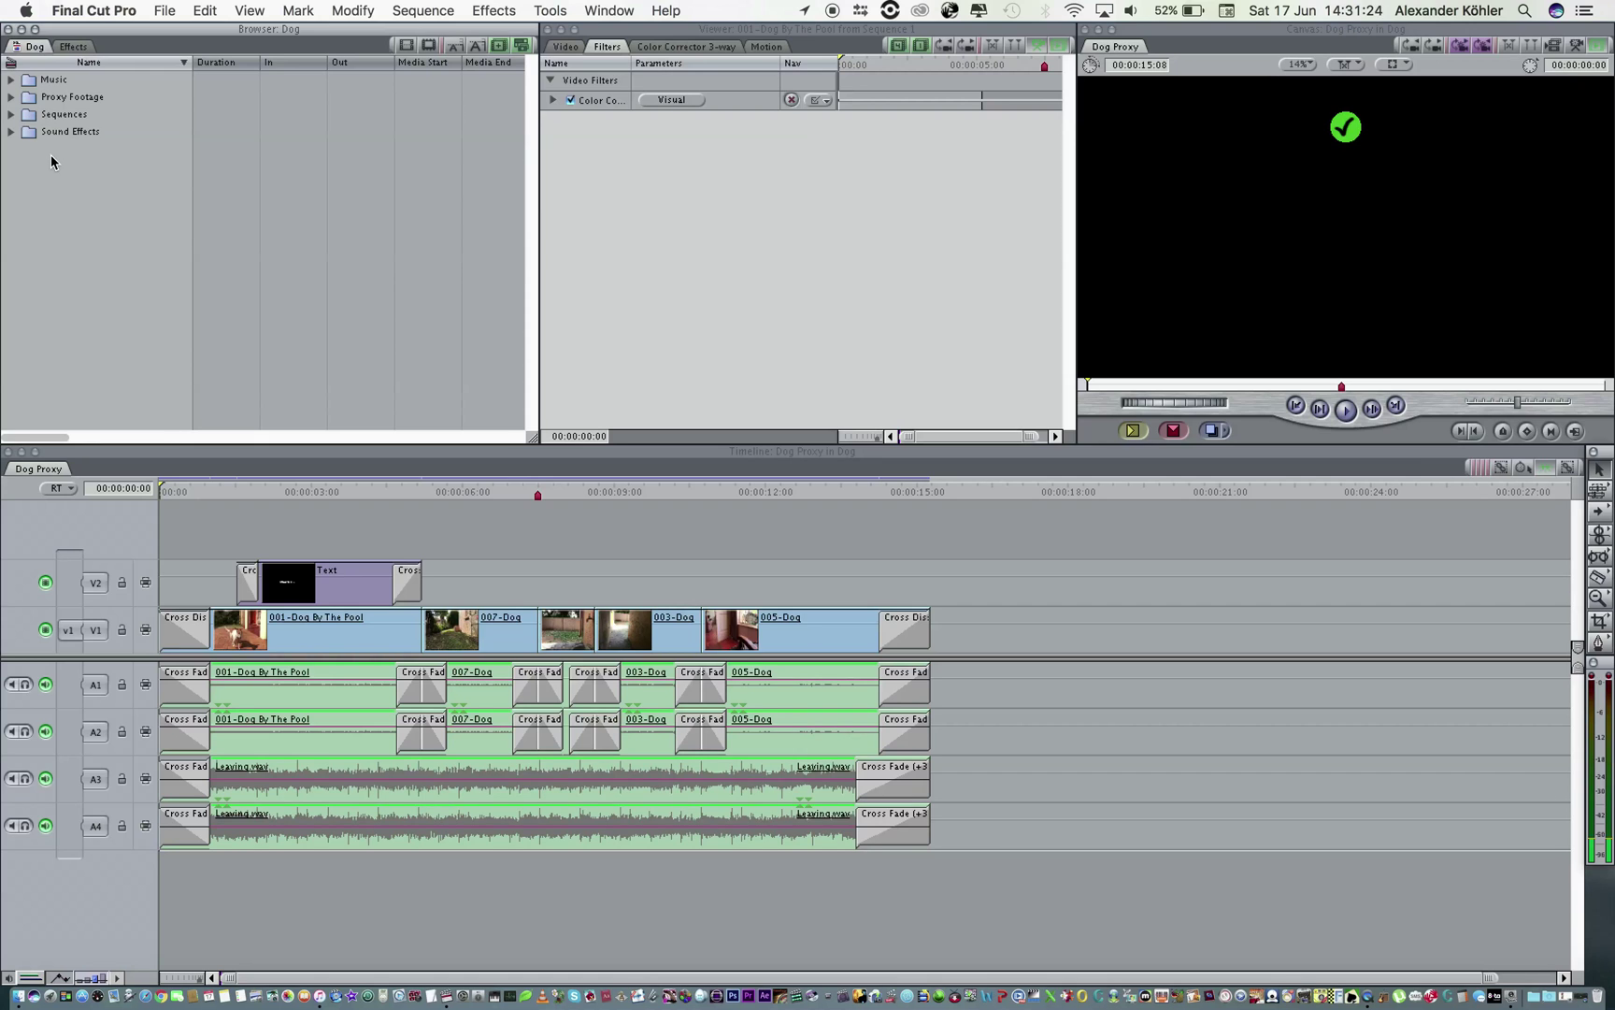
Quit Final Cut Pro
left_click(56, 16)
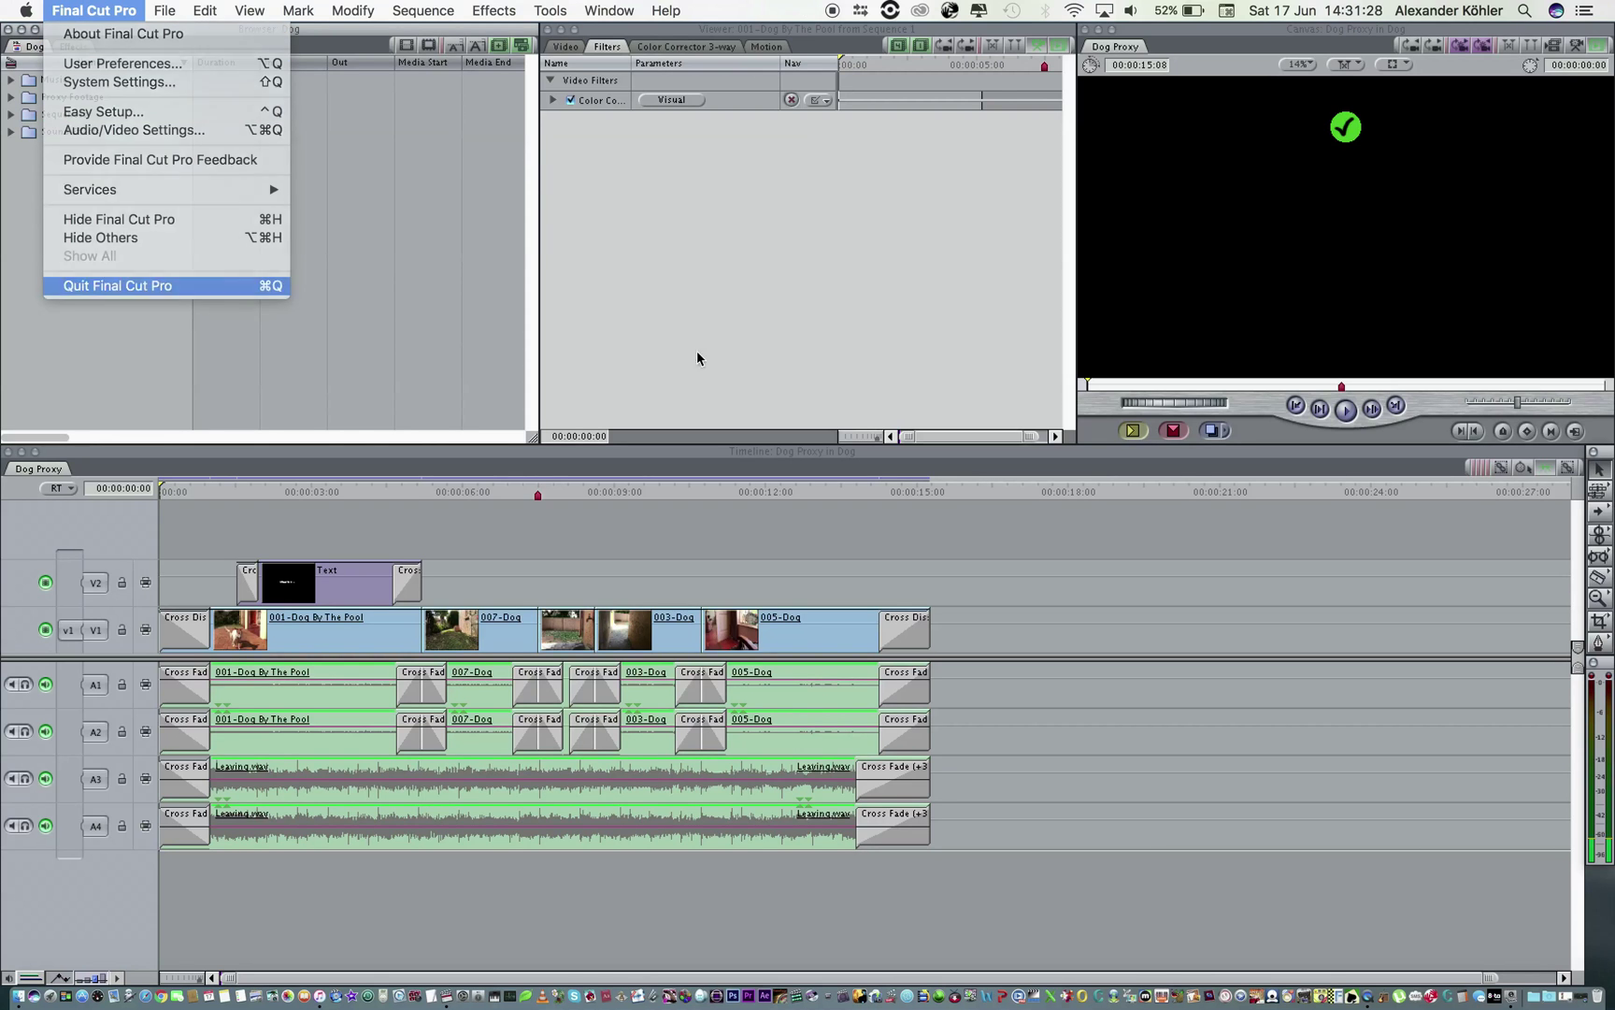
key("Return")
left_click(968, 363)
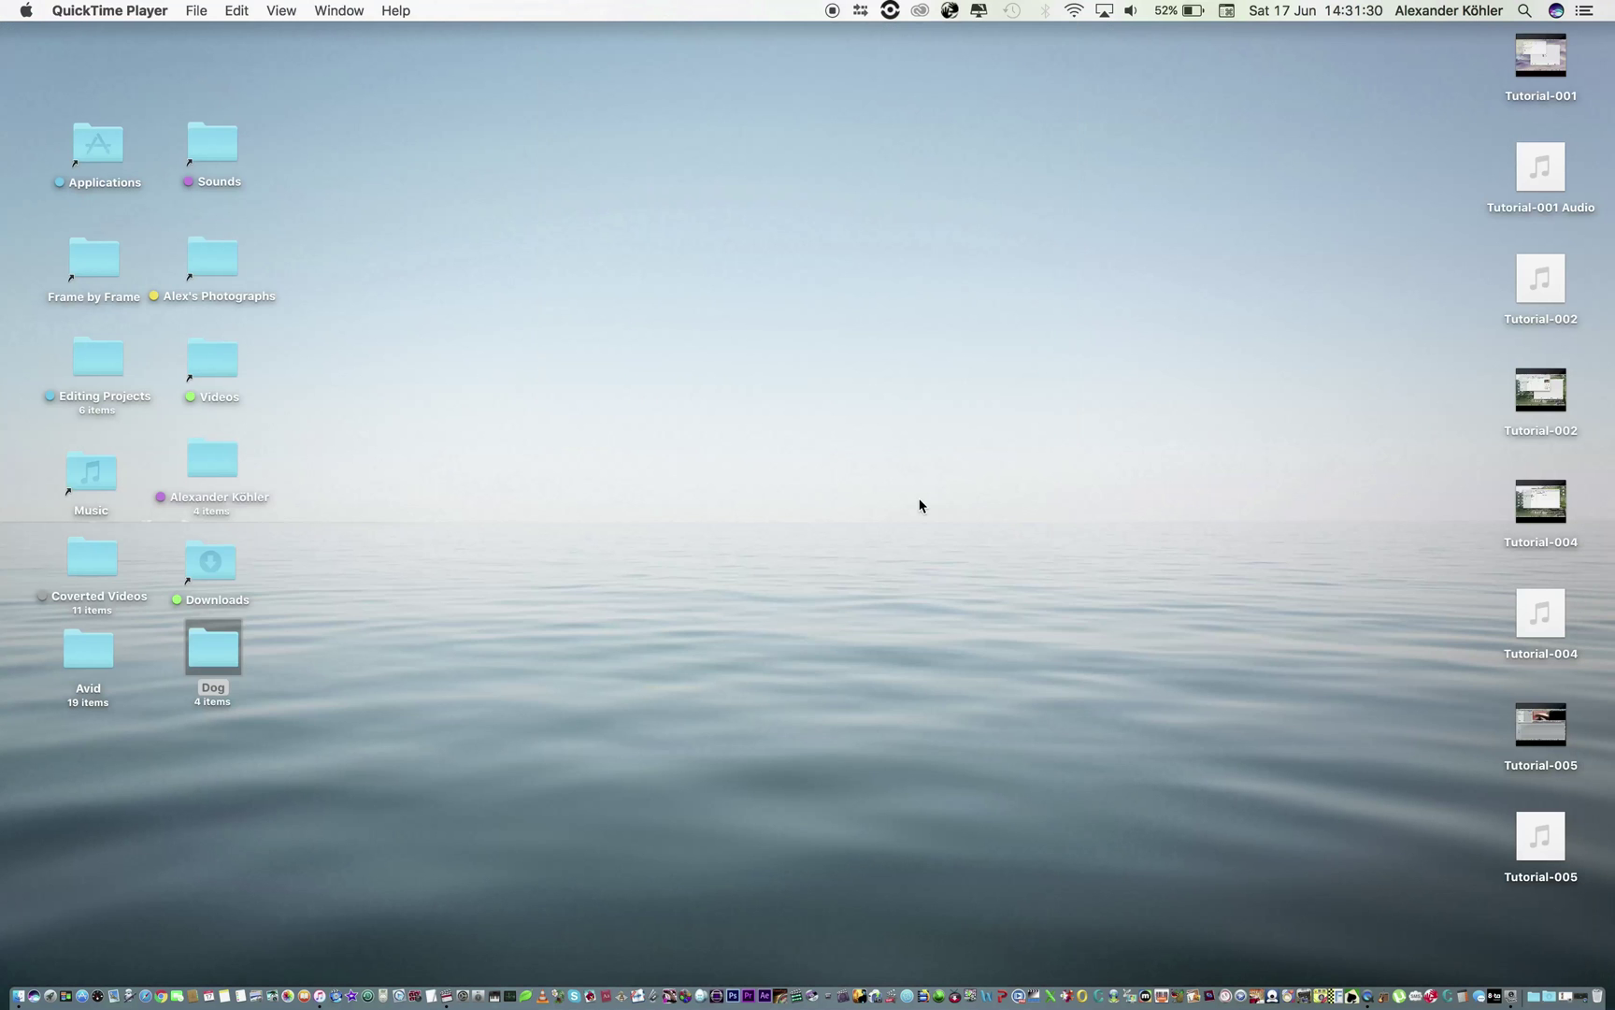
Rename the Dog project file in Finder's FCP 7 Project folder as Dog Proxy
left_click(919, 505)
left_click(921, 204)
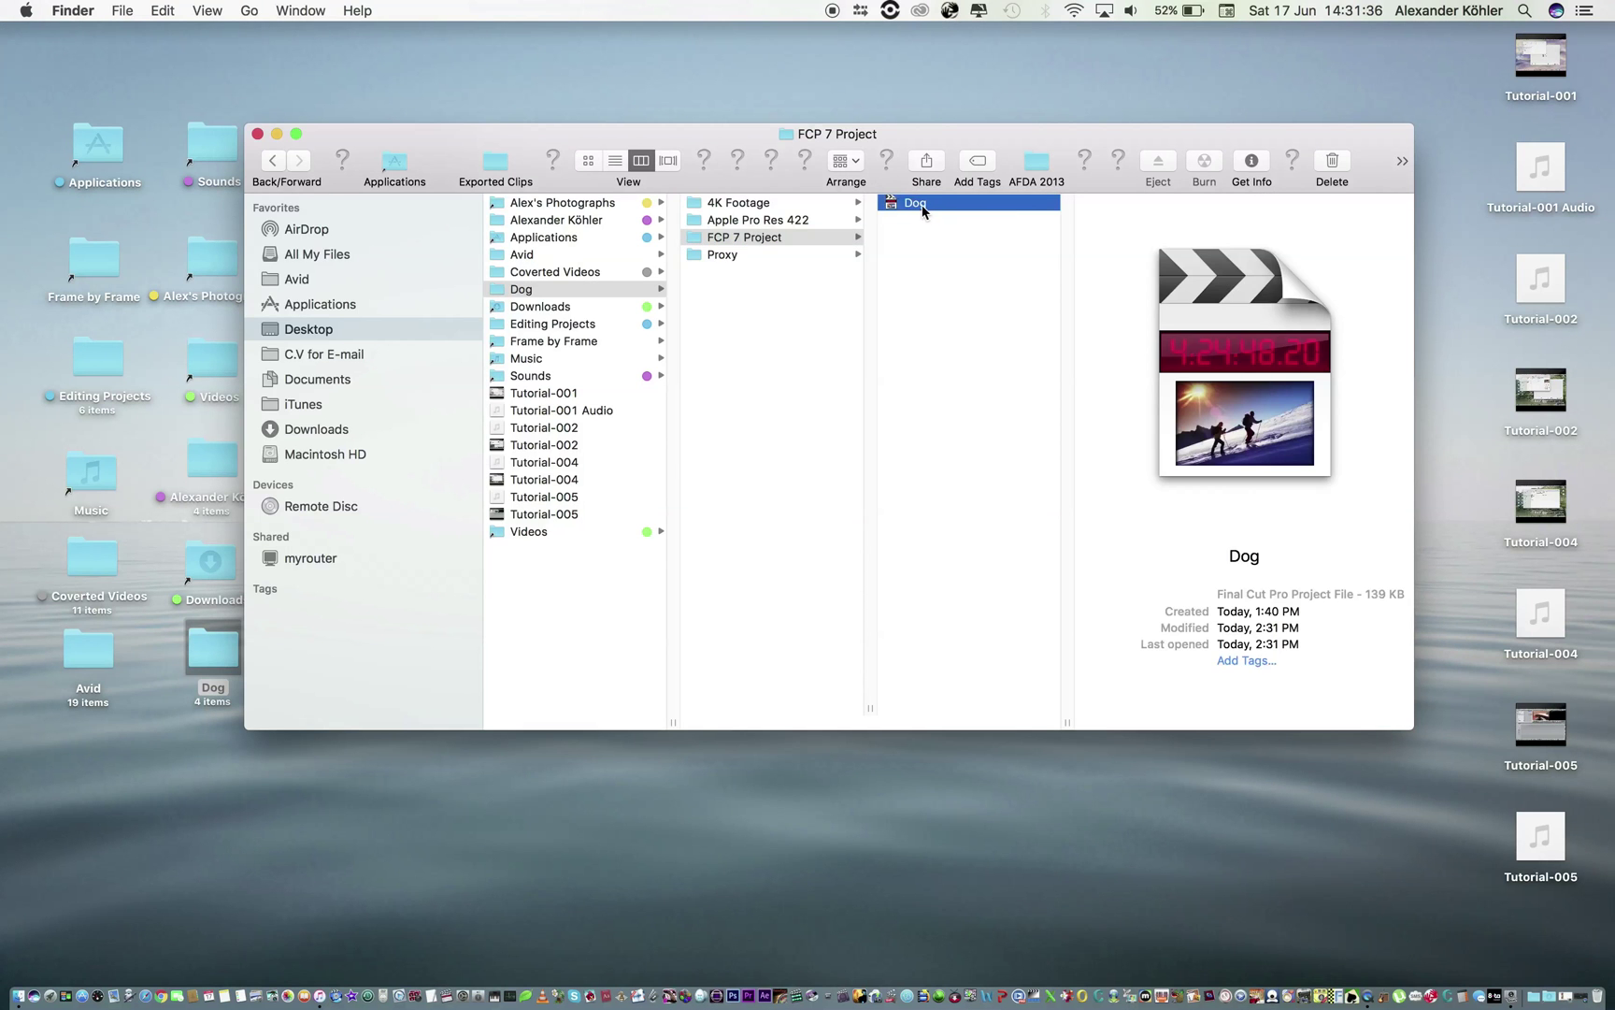
right_click(926, 207)
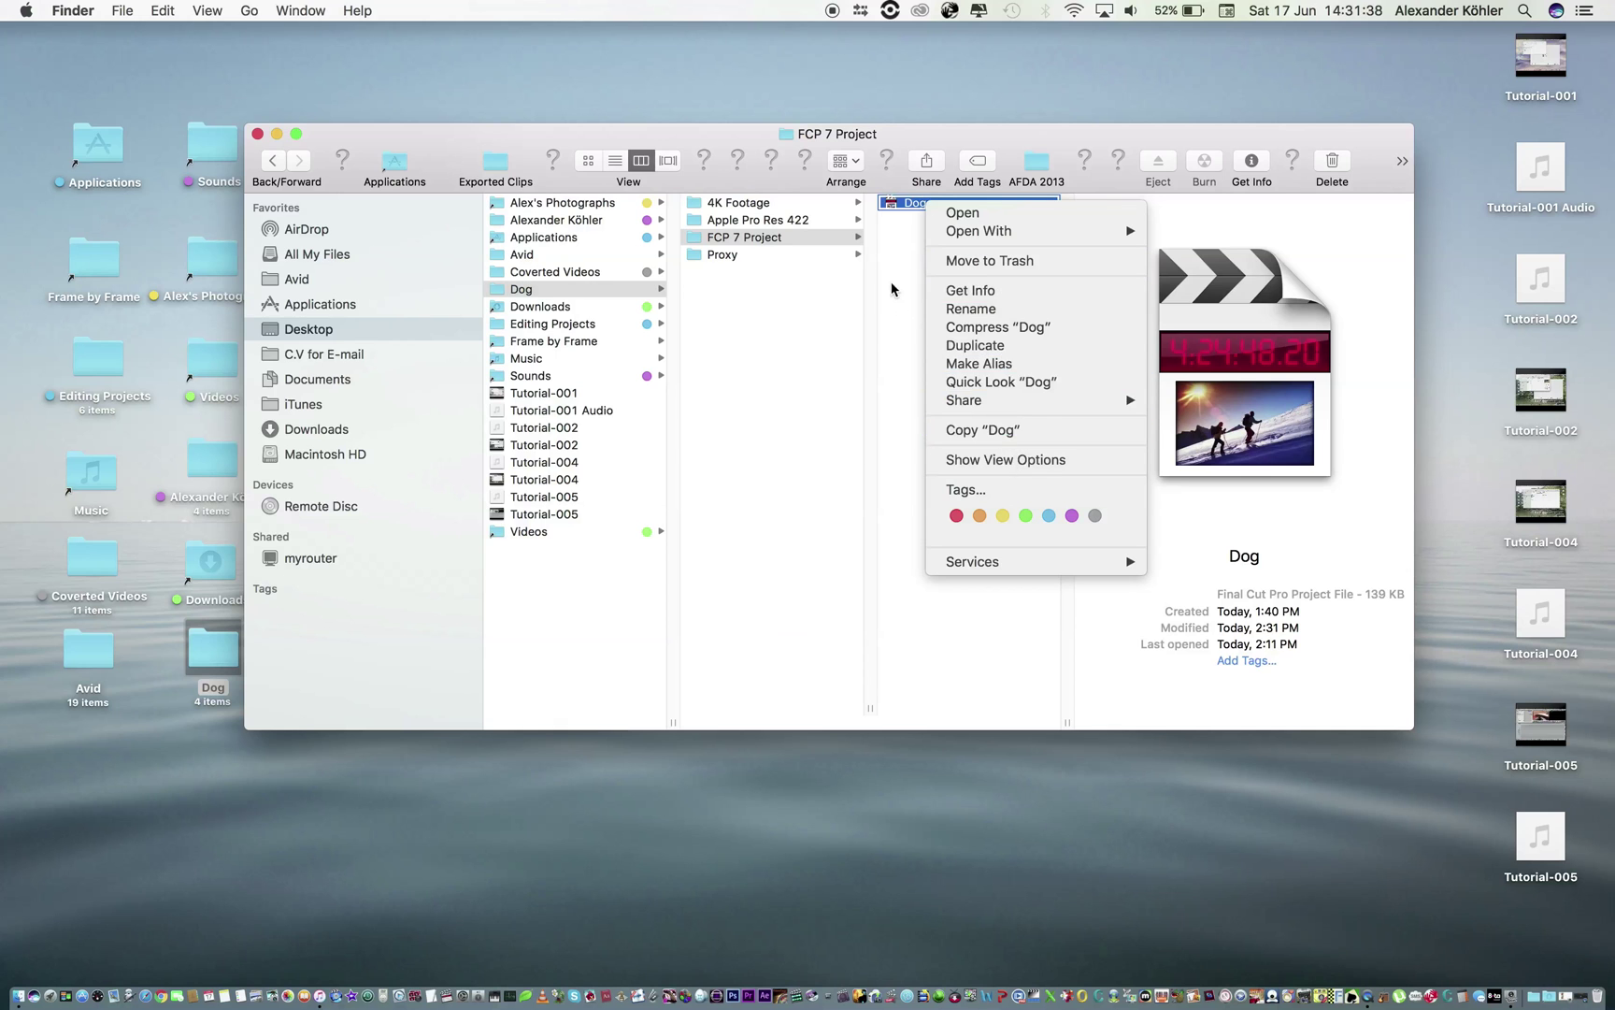
left_click(971, 308)
key("Return")
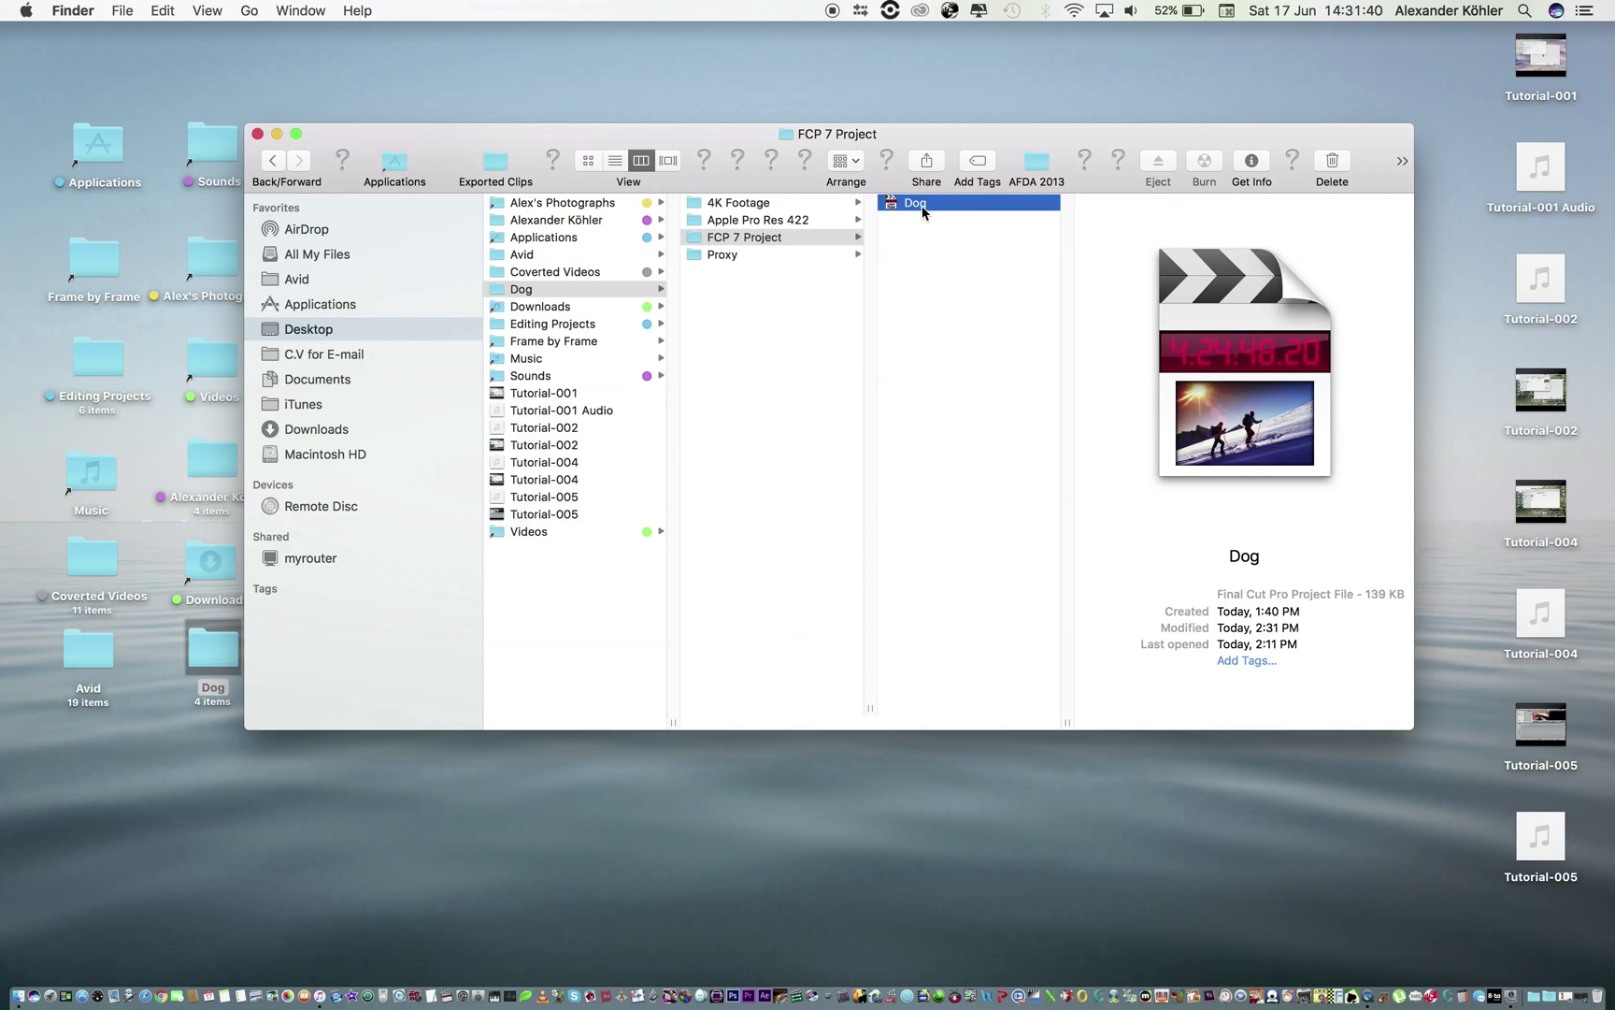
key("Return")
type("Prox")
left_click(1013, 271)
left_click(944, 206)
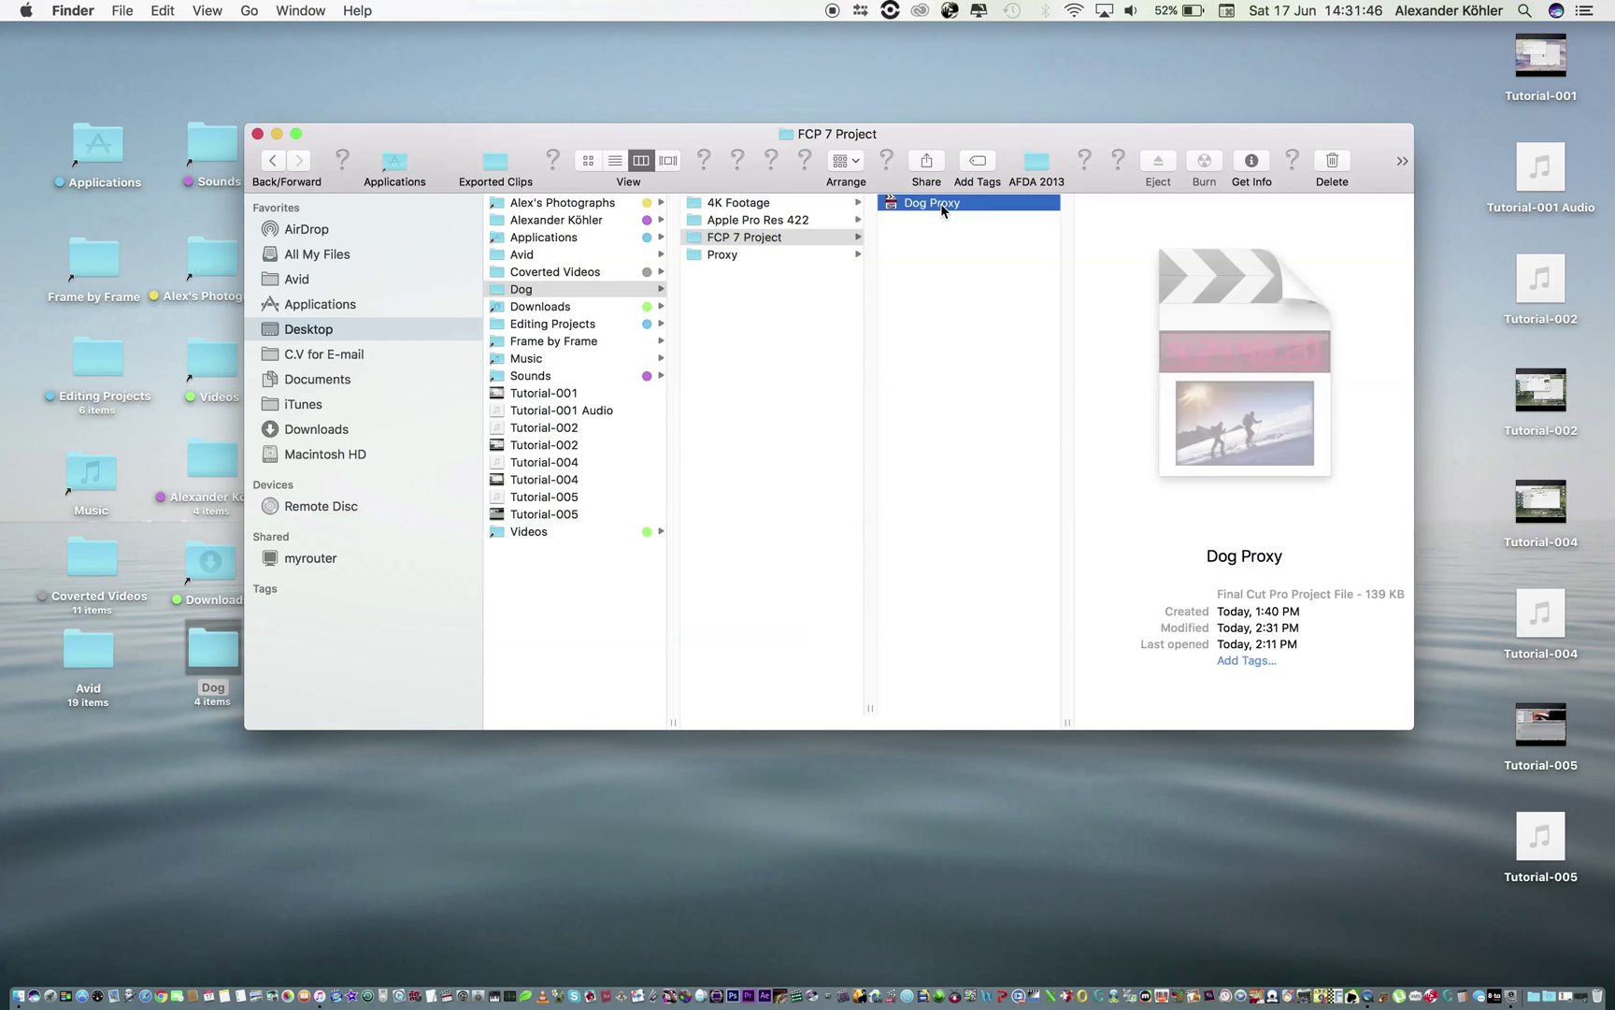
Duplicate the Dog Proxy project file in the FCP 7 Project folder and select the copy
right_click(944, 205)
key("Escape")
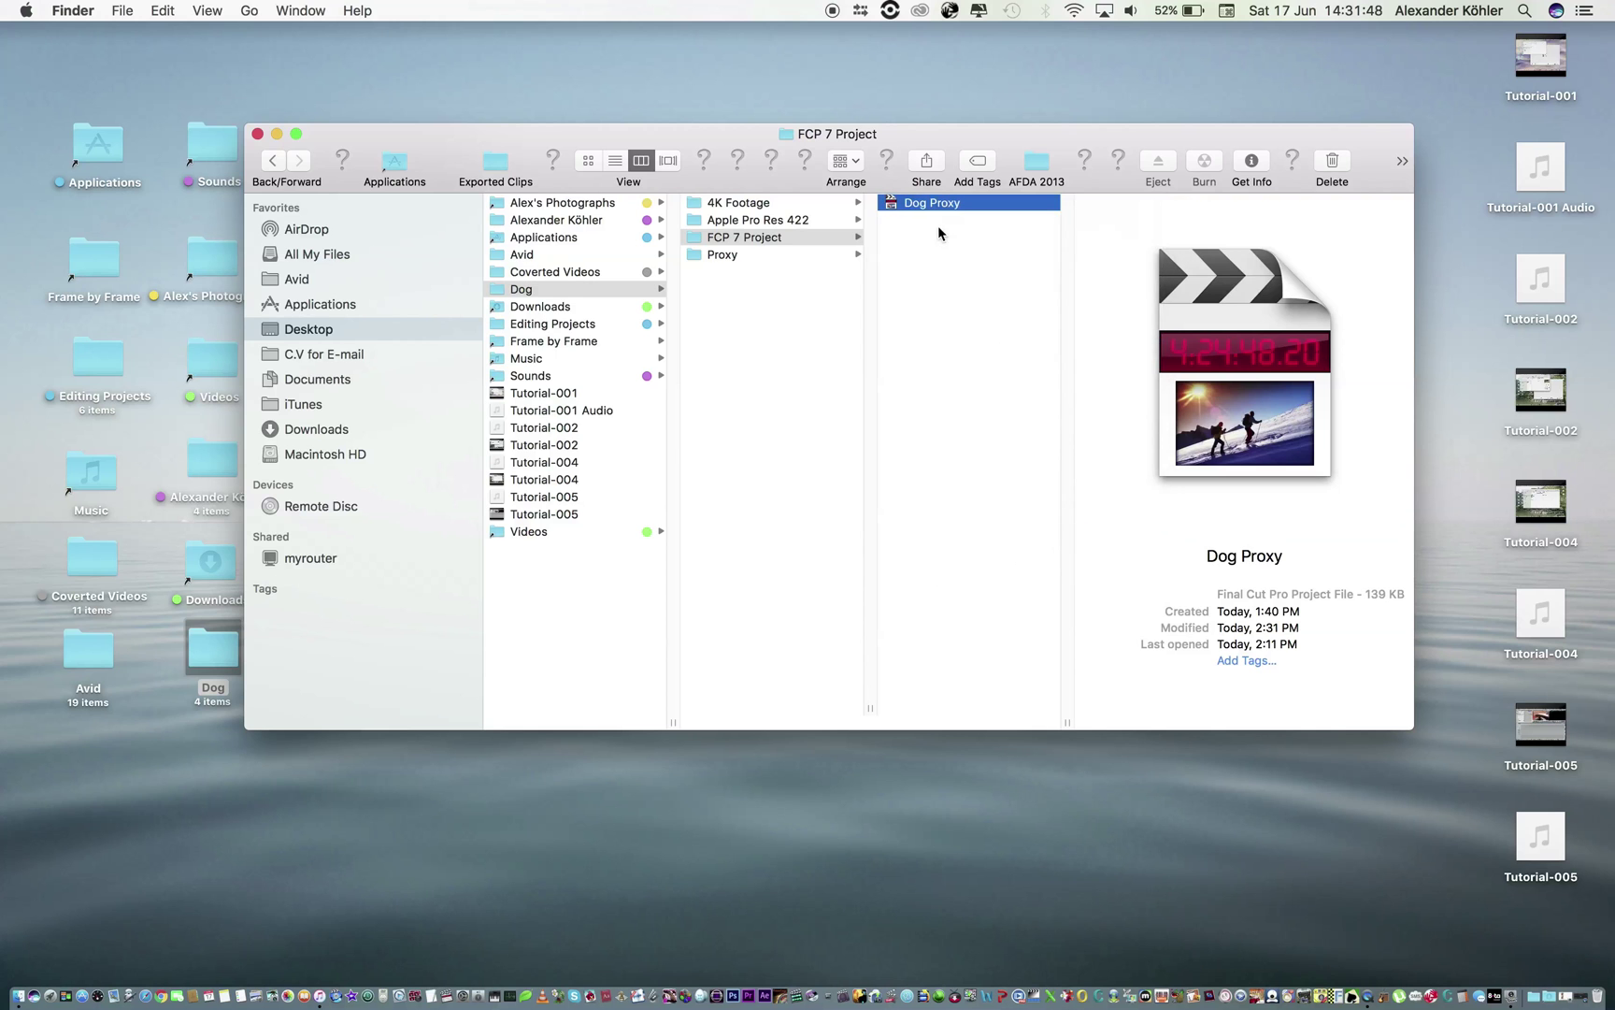
left_click(854, 224)
left_click(866, 235)
left_click(978, 224)
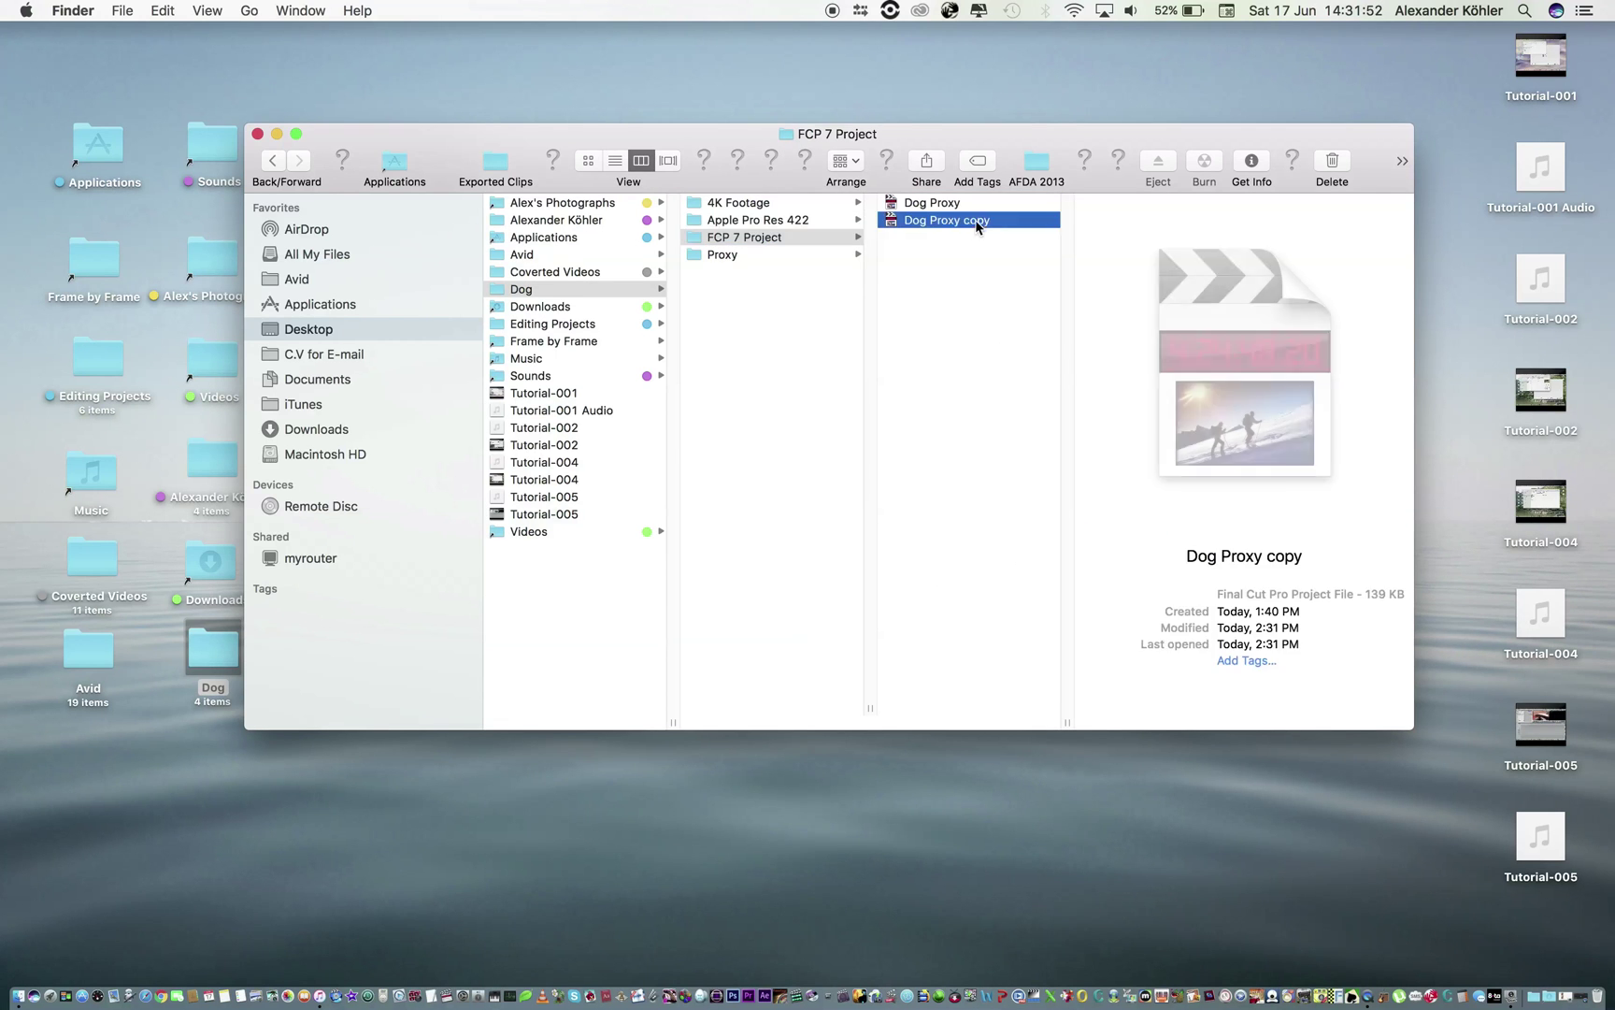
Rename the duplicated project file as Dog 4K and select it in the FCP 7 Project folder
right_click(978, 224)
left_click(893, 333)
key("Right")
key("BackSpace")
key("BackSpace")
key("BackSpace")
key("BackSpace")
key("BackSpace")
key("BackSpace")
key("BackSpace")
key("BackSpace")
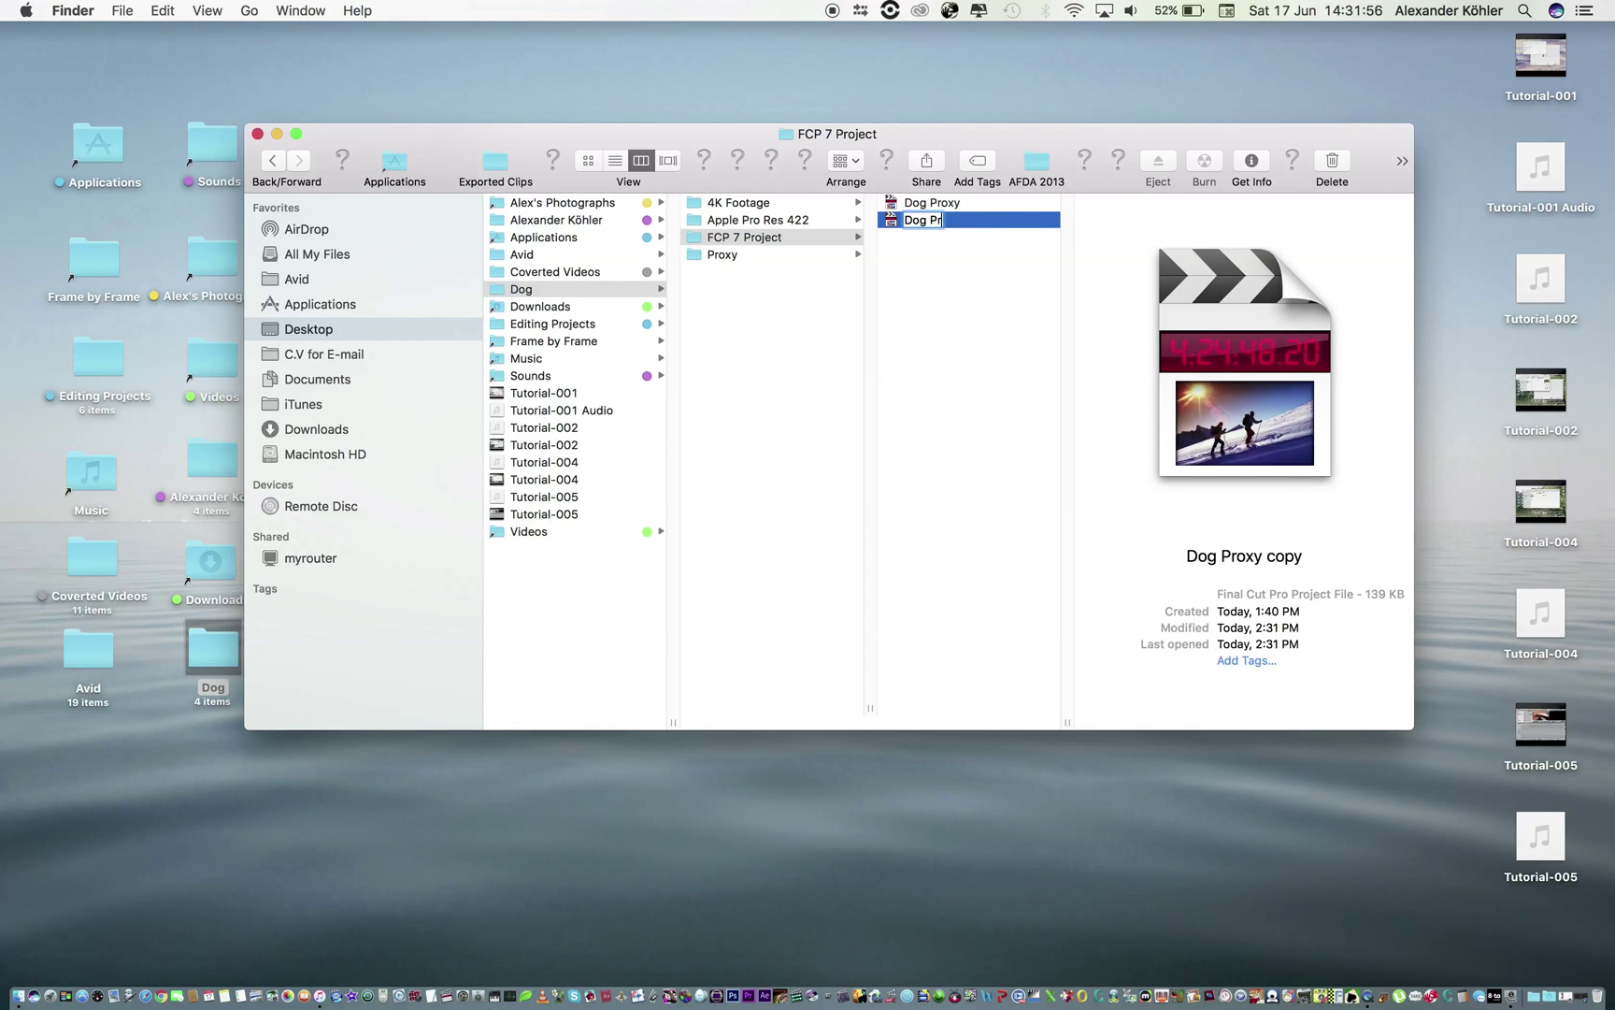
key("BackSpace")
key("BackSpace")
type("4K")
left_click(975, 250)
left_click(972, 202)
left_click(915, 232)
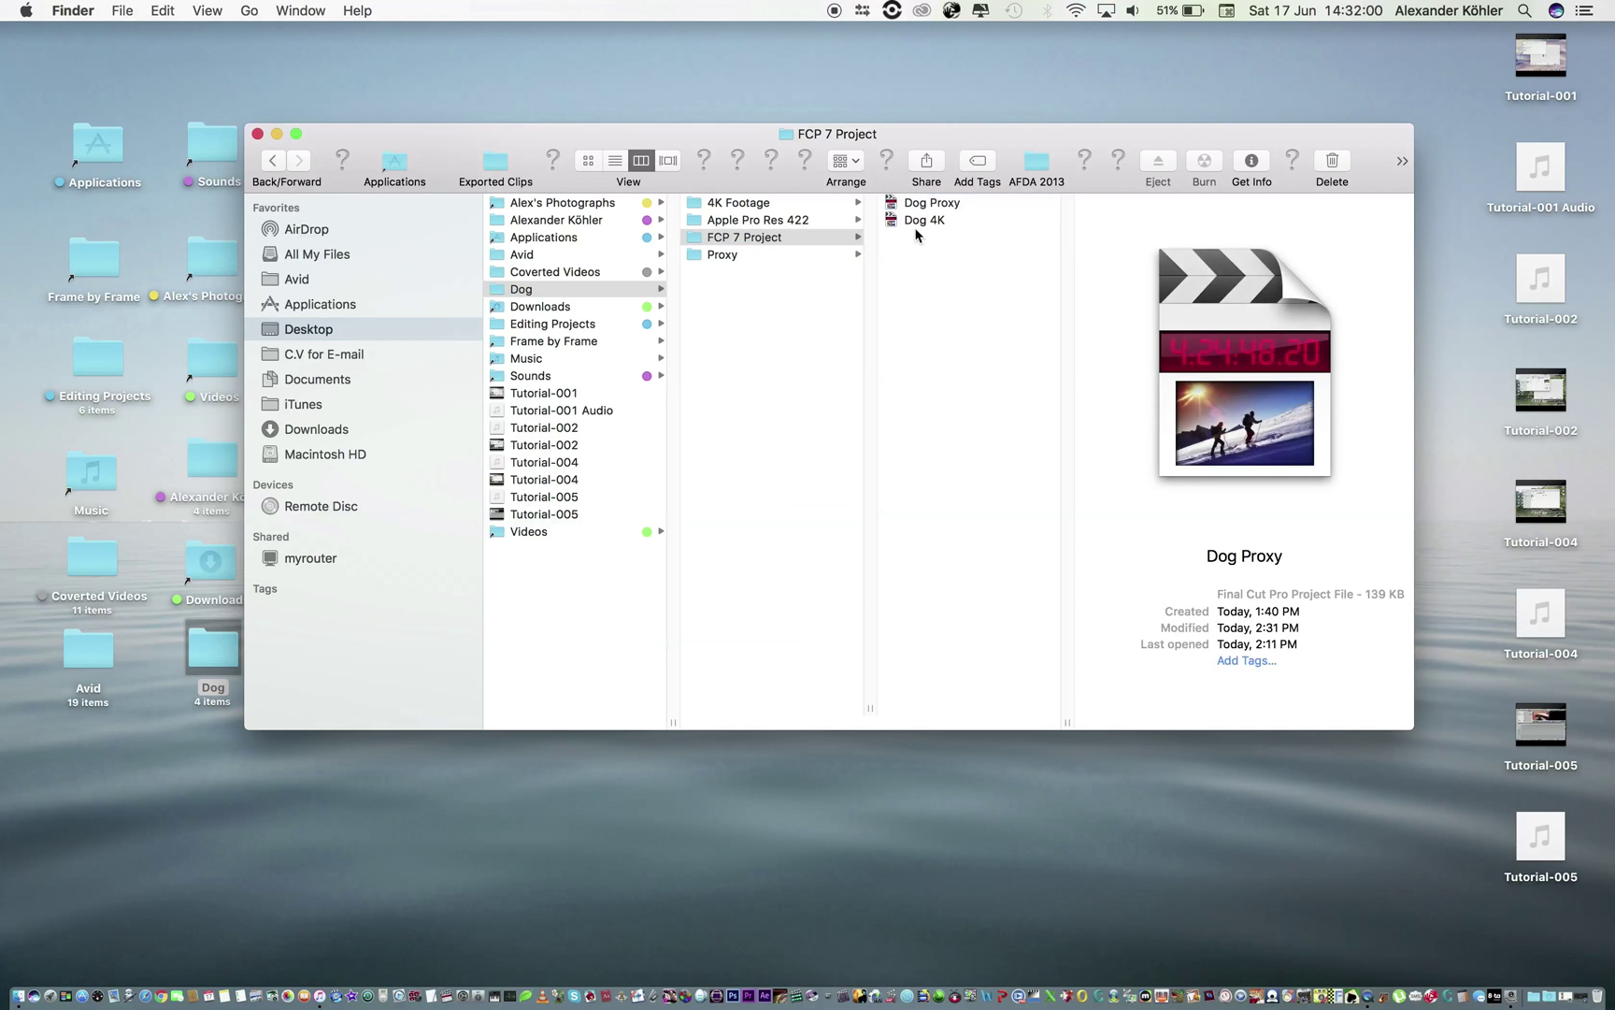
left_click(921, 226)
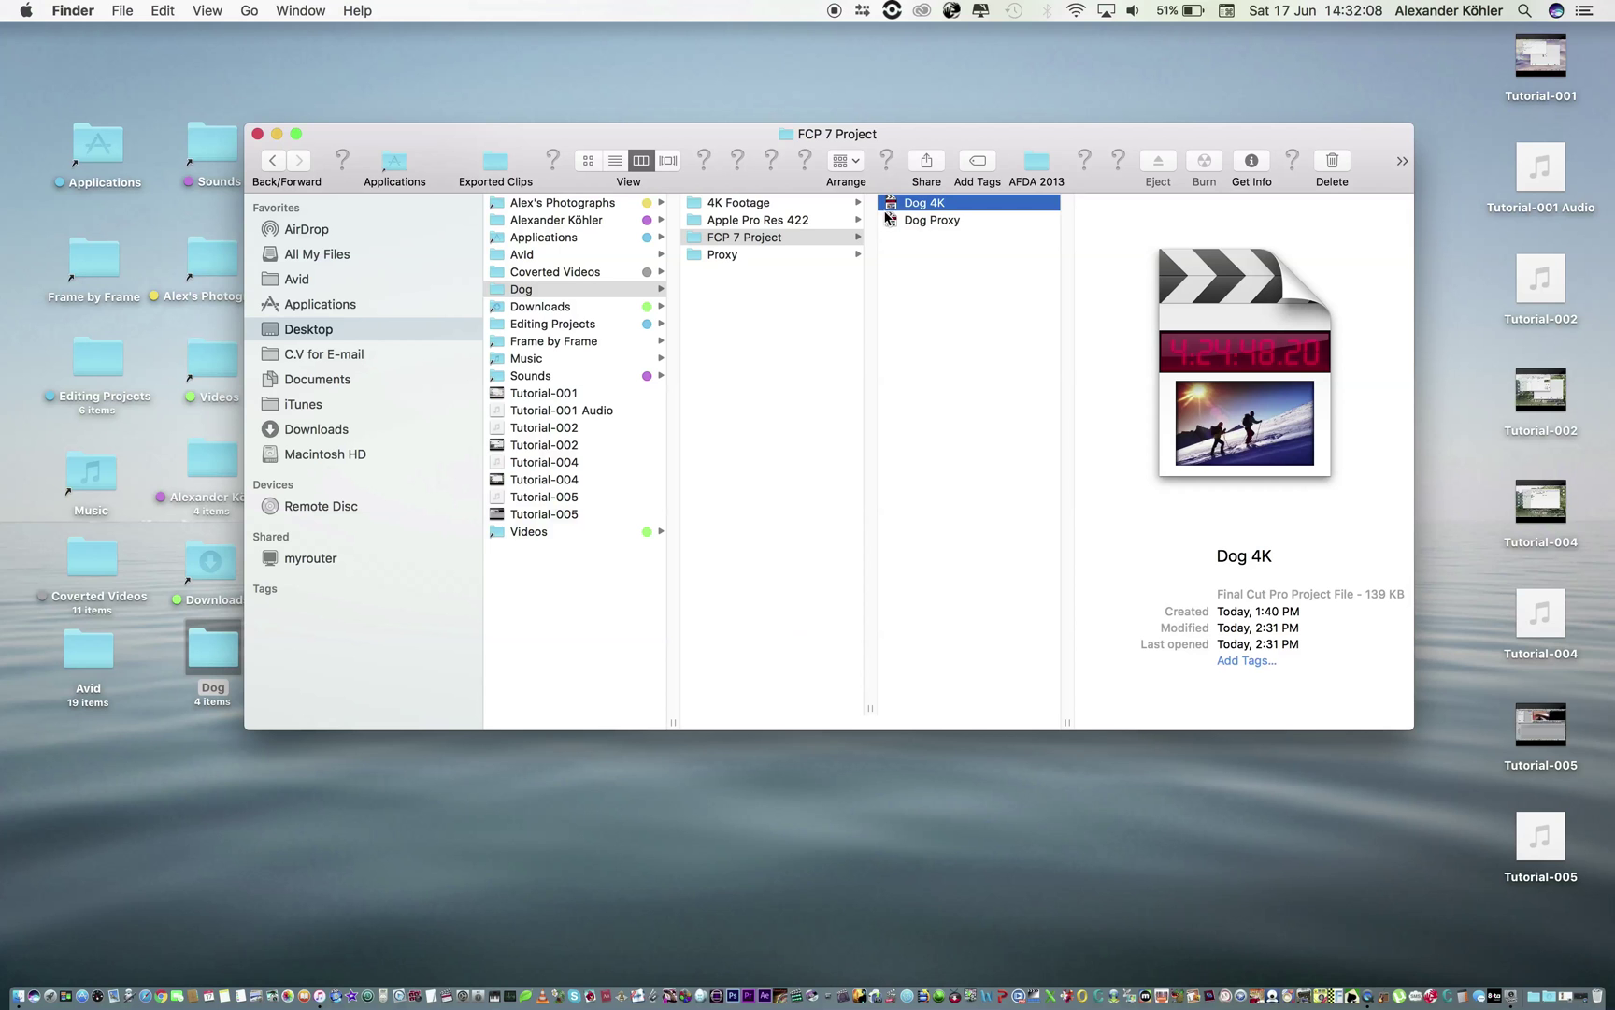
Open the Dog 4K project in Final Cut Pro and select all the clips in the Proxy Footage bin
double_click(921, 204)
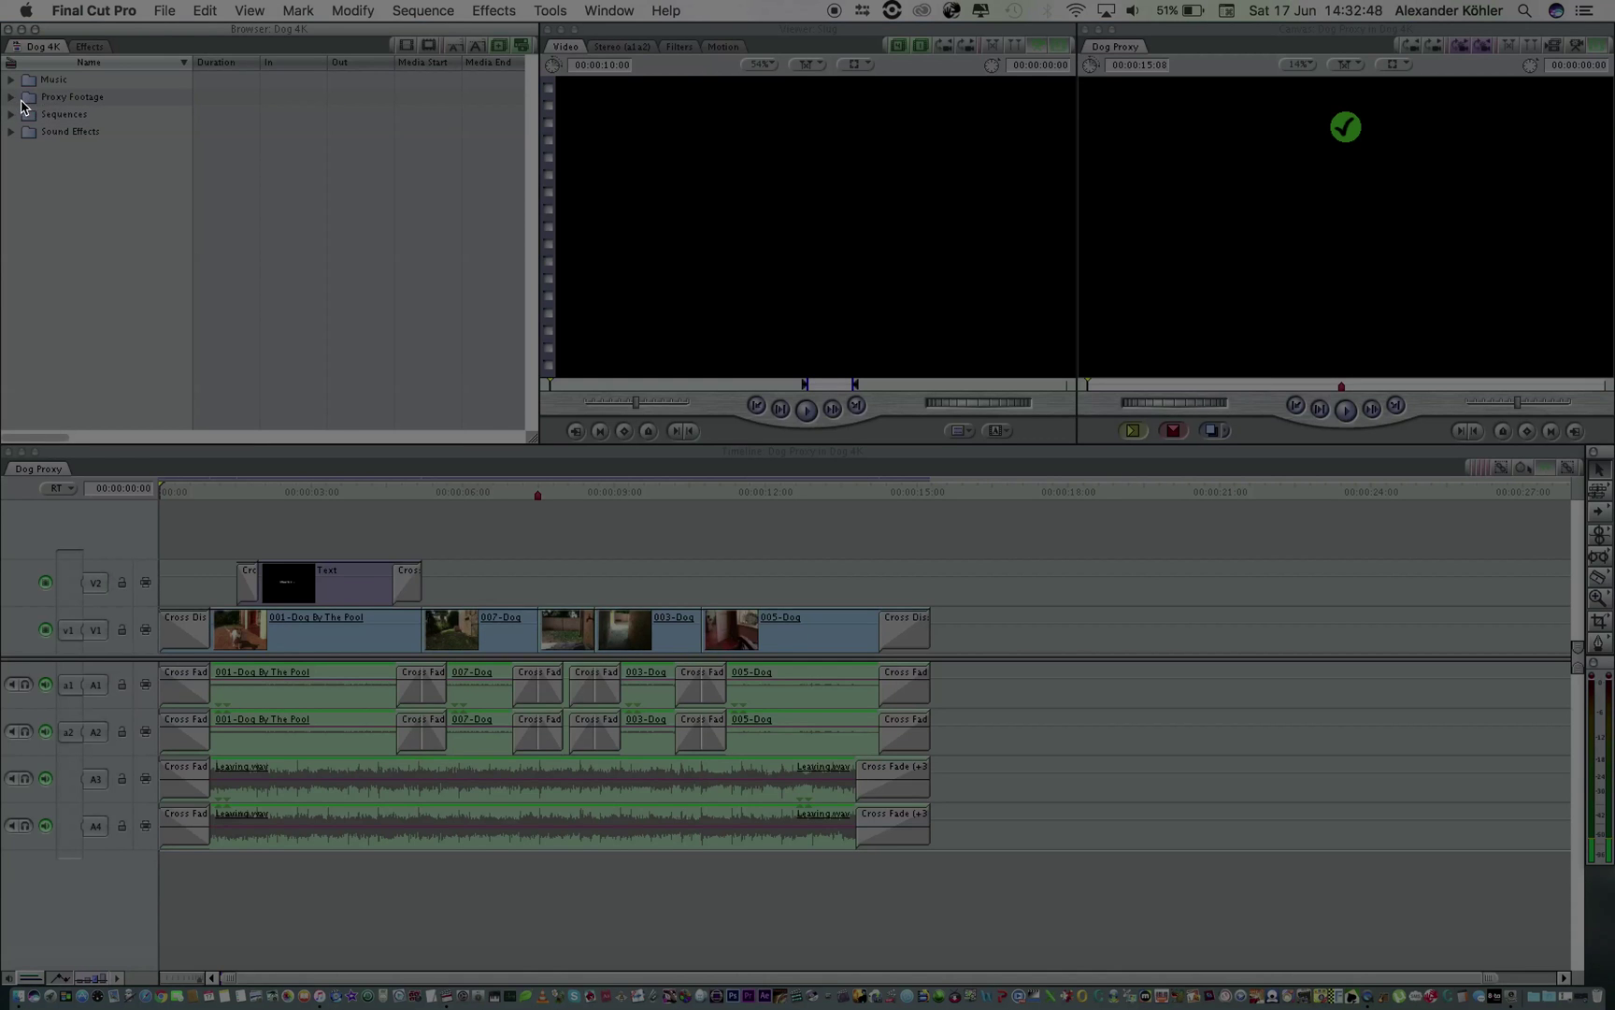
left_click(11, 98)
left_click(104, 118)
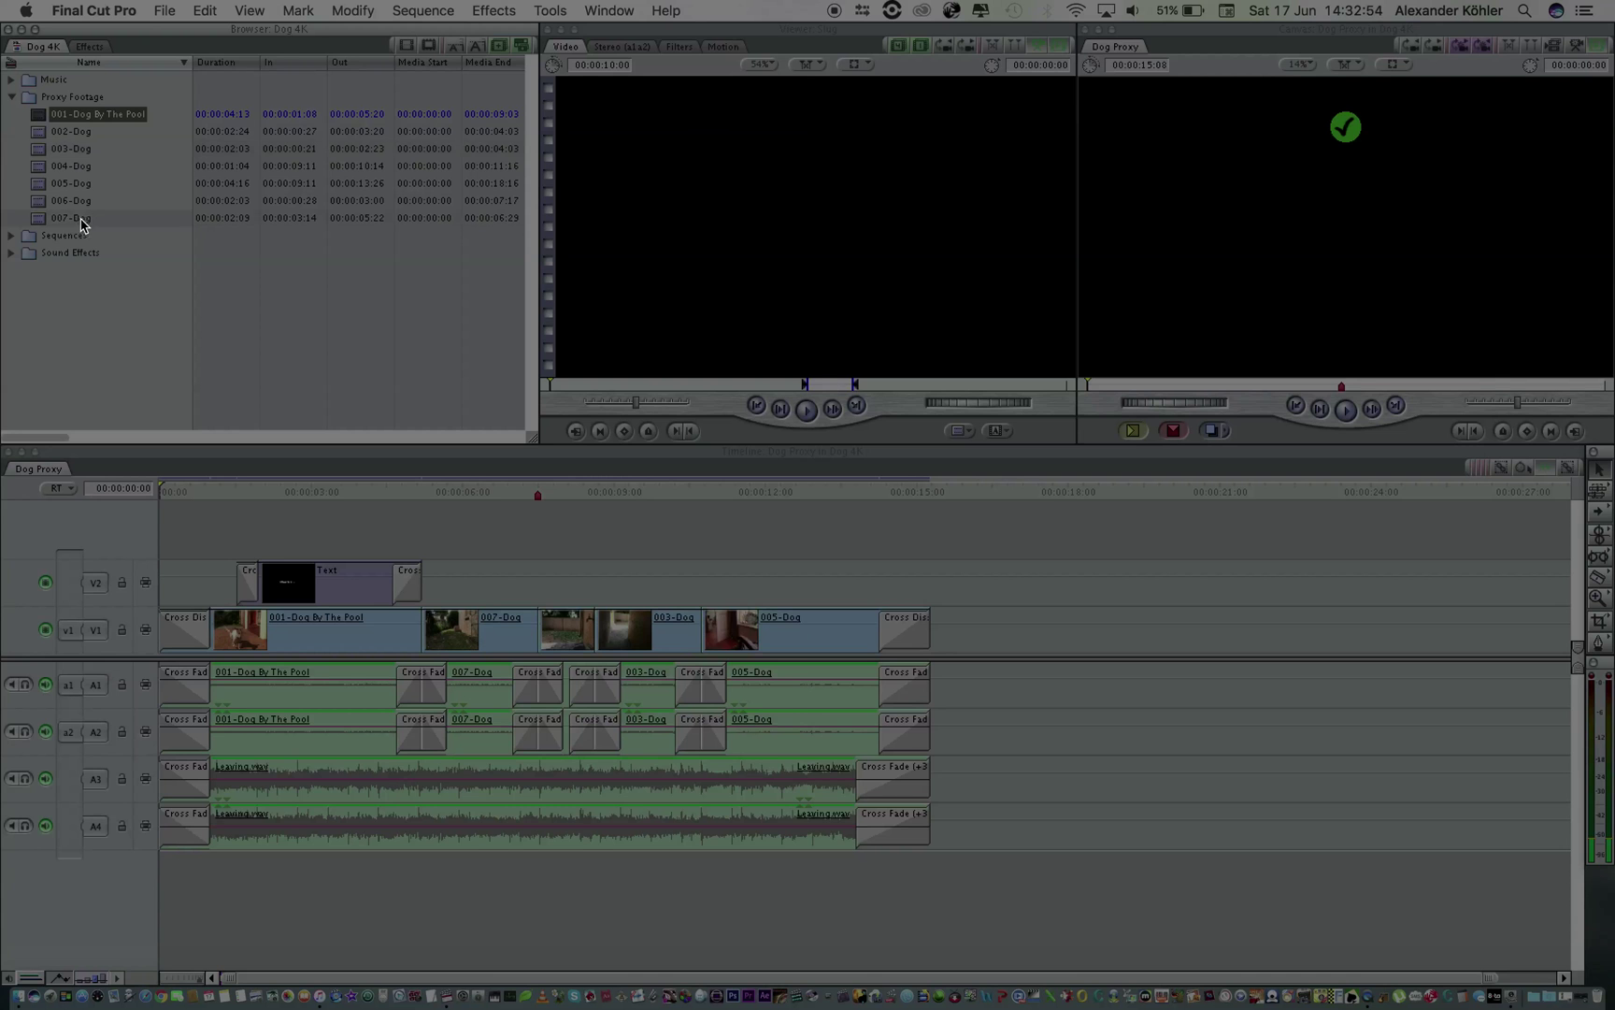
double_click(77, 103)
left_click_drag(407, 273, 344, 107)
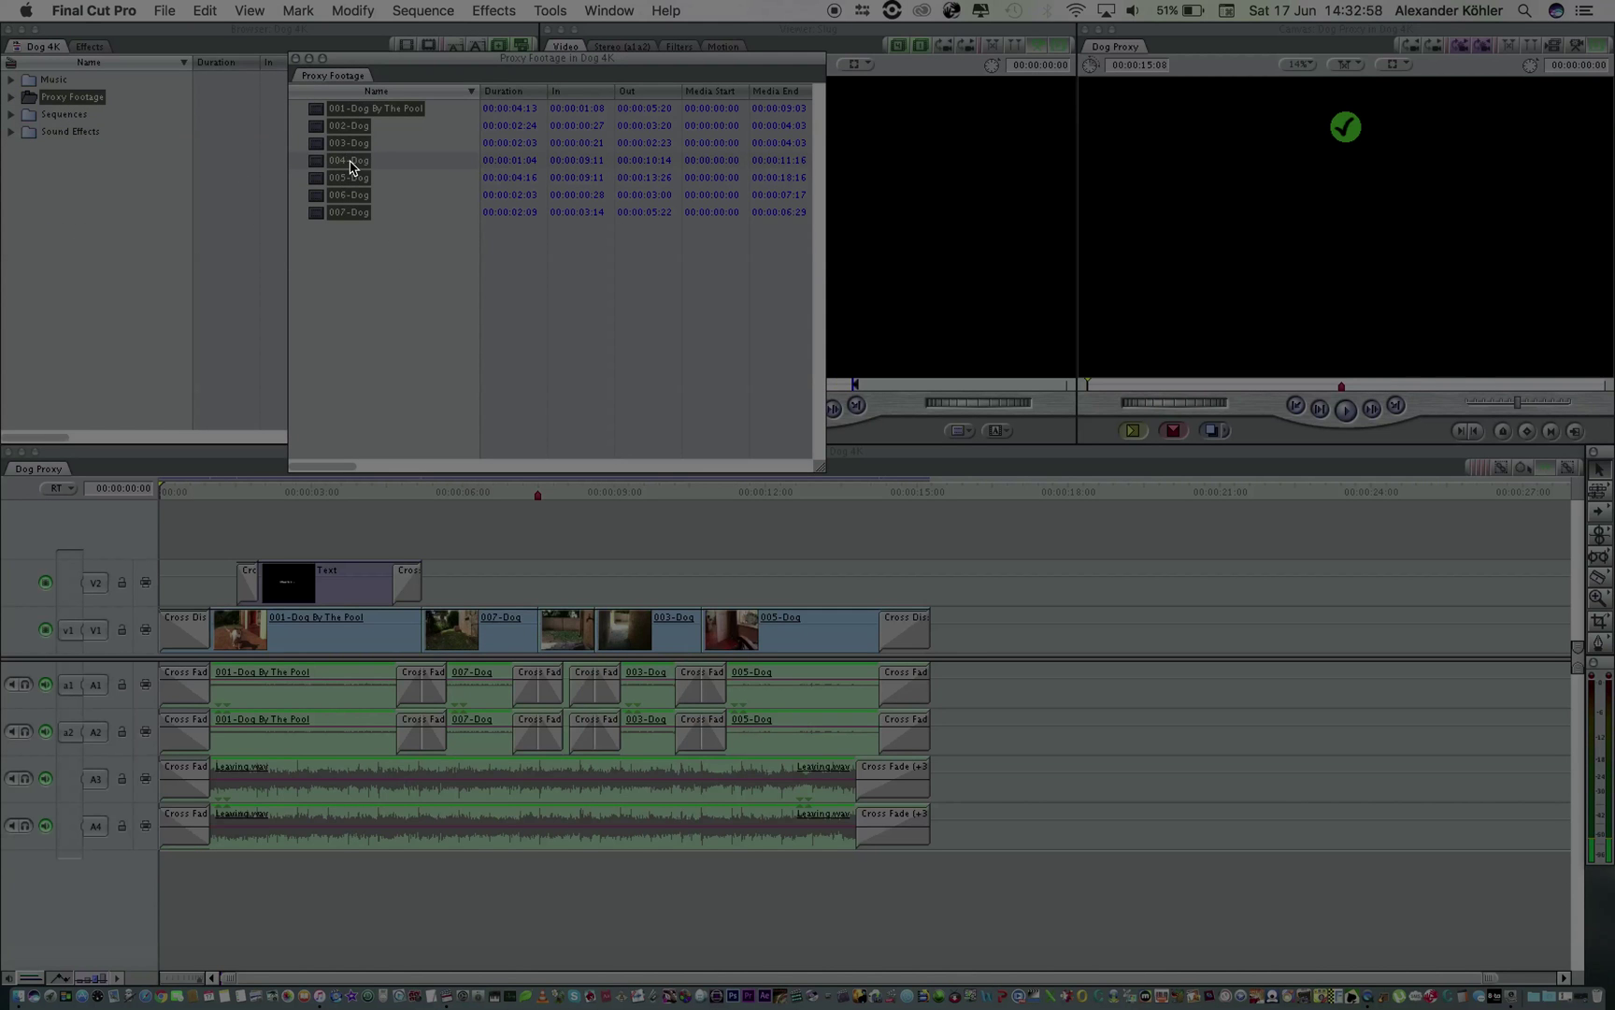
Begin reconnecting the selected clips' media, adding the Apple Pro Res 422 folder inside the desktop's Dog folder as the search location
right_click(356, 152)
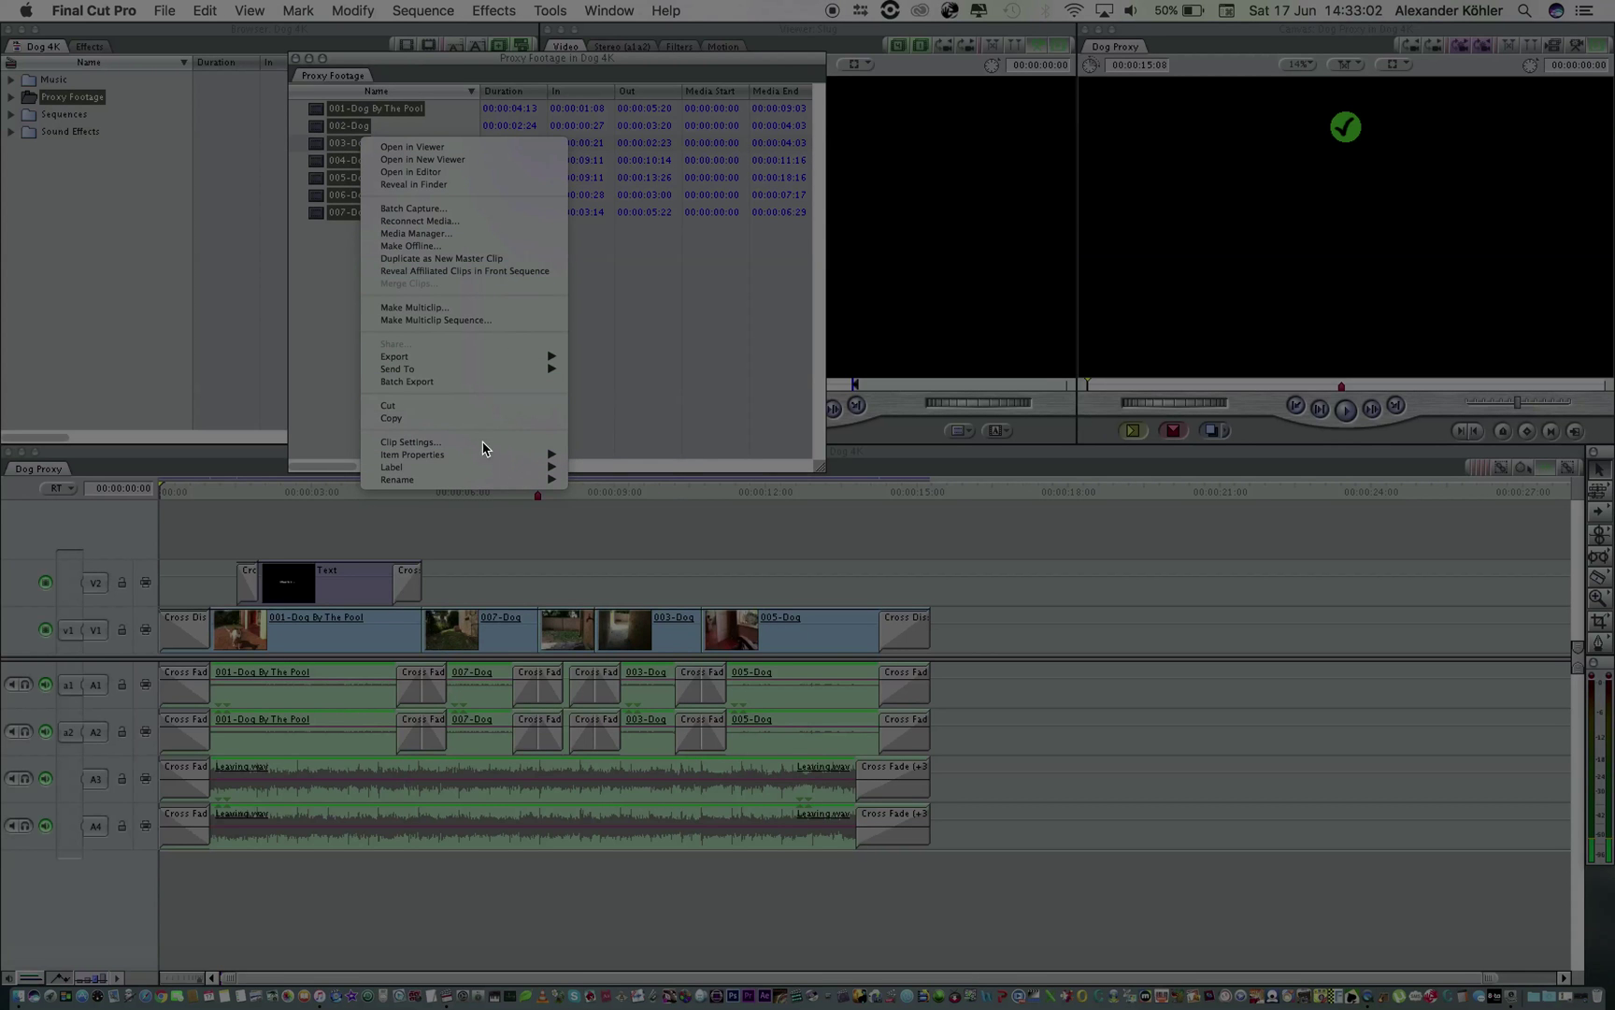
left_click(492, 222)
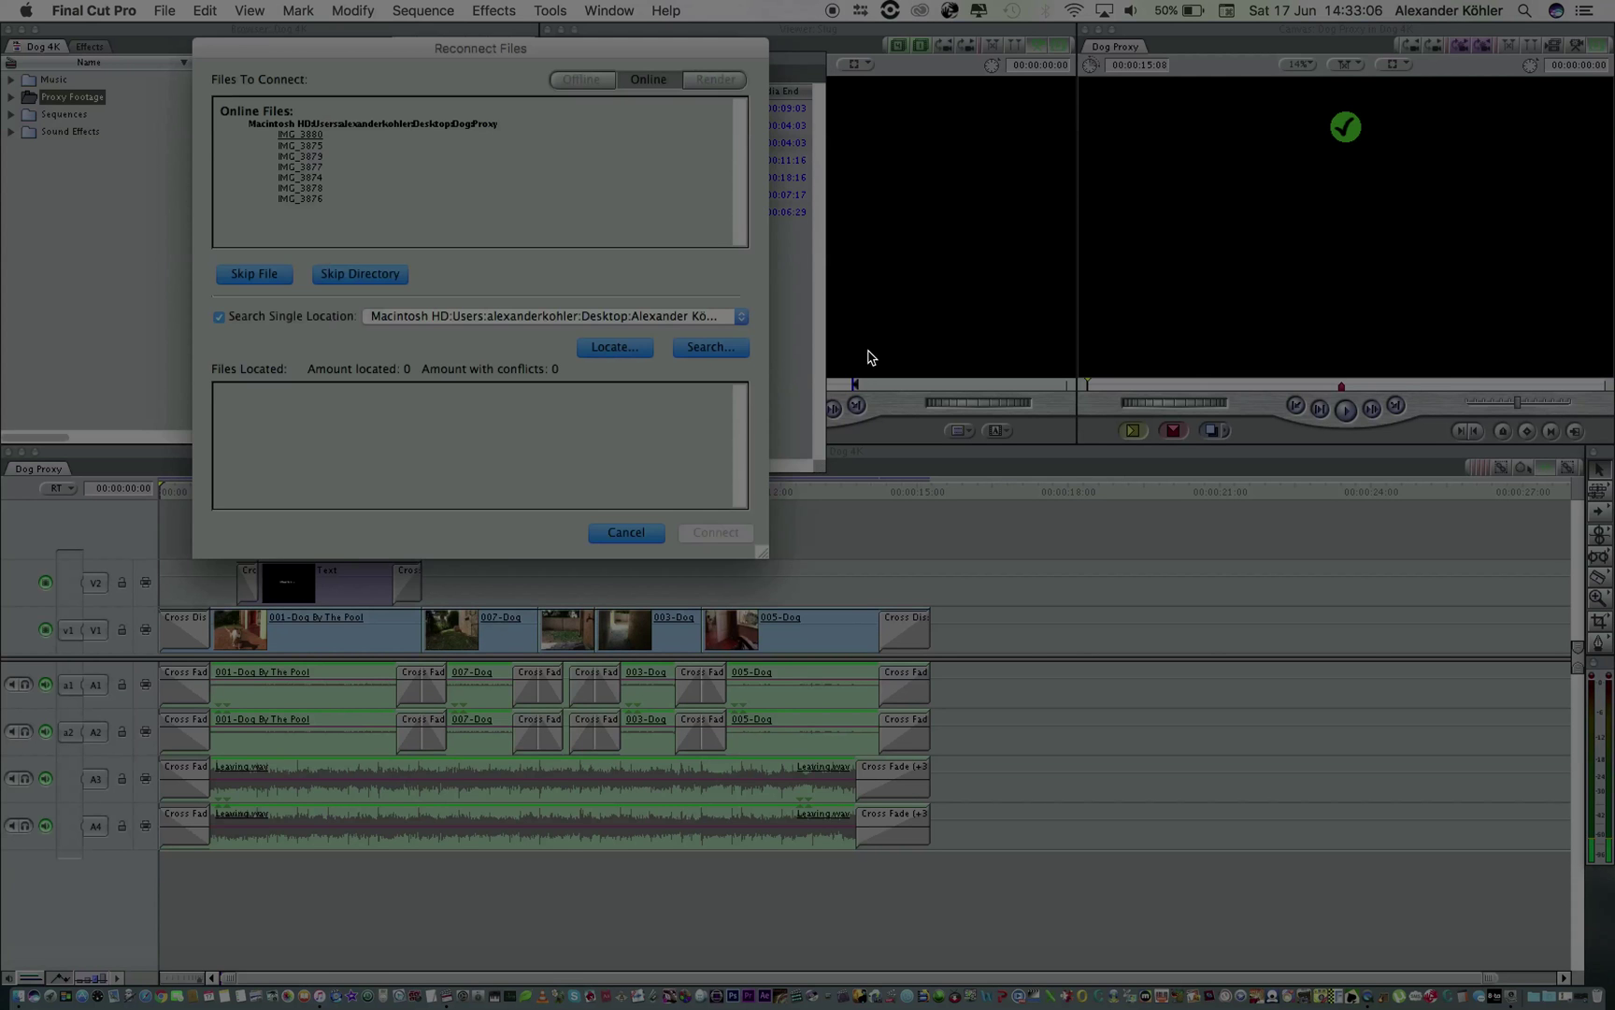
left_click(710, 317)
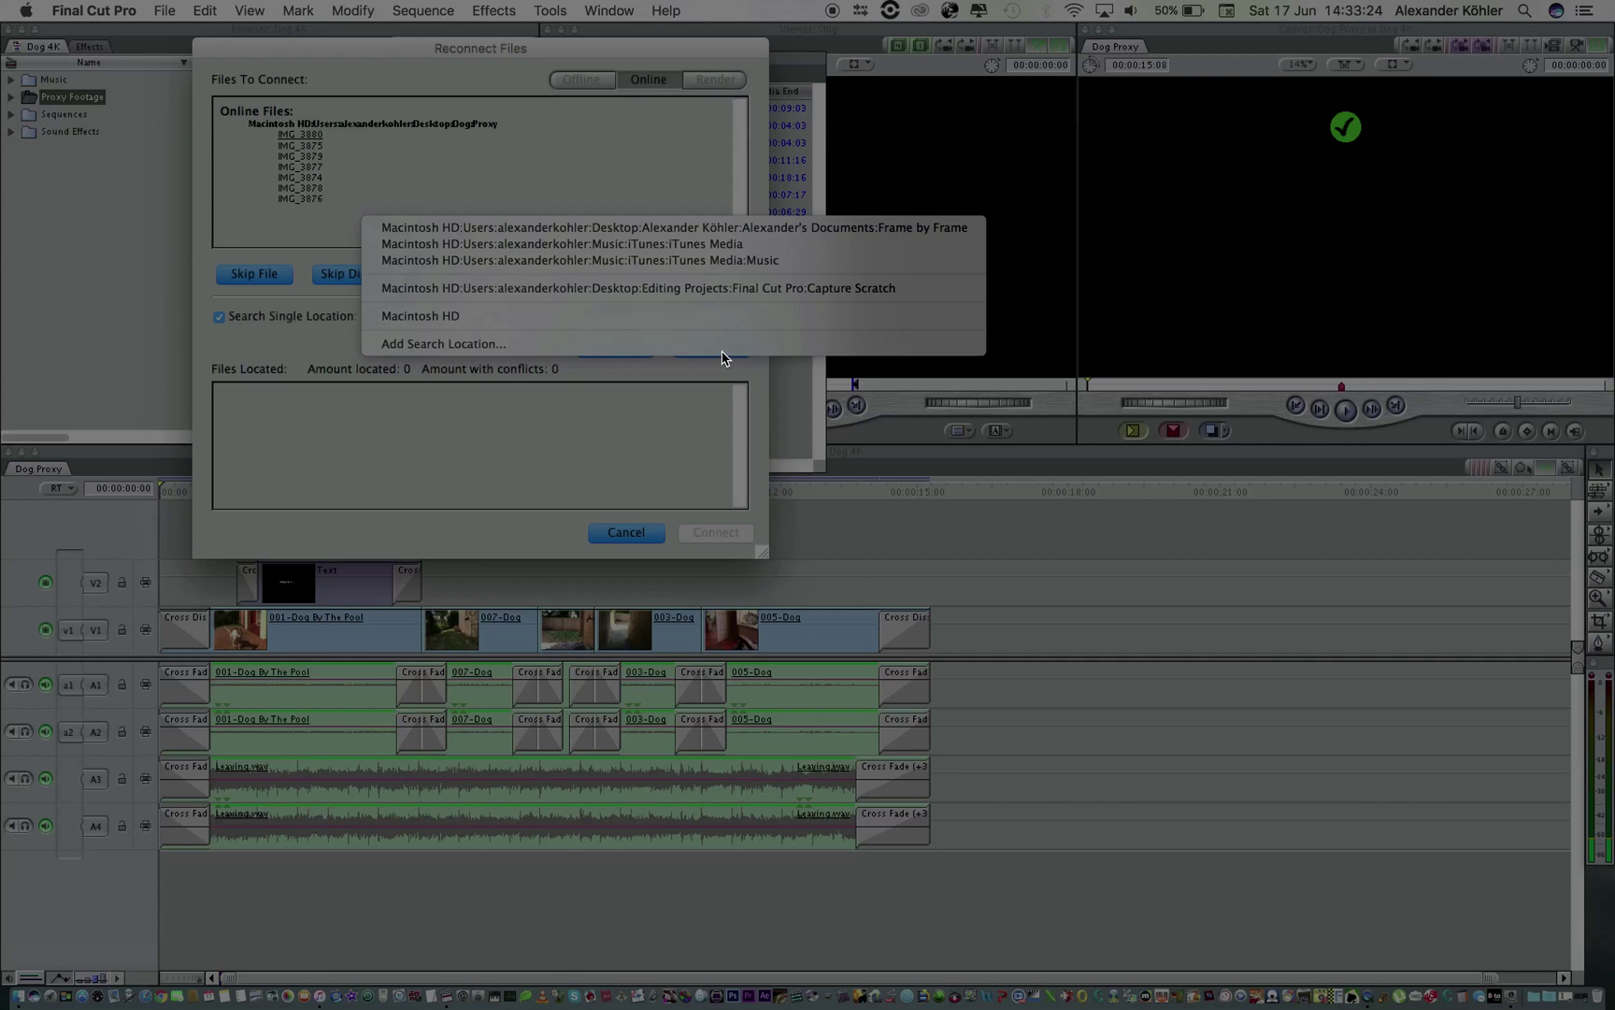
left_click(725, 346)
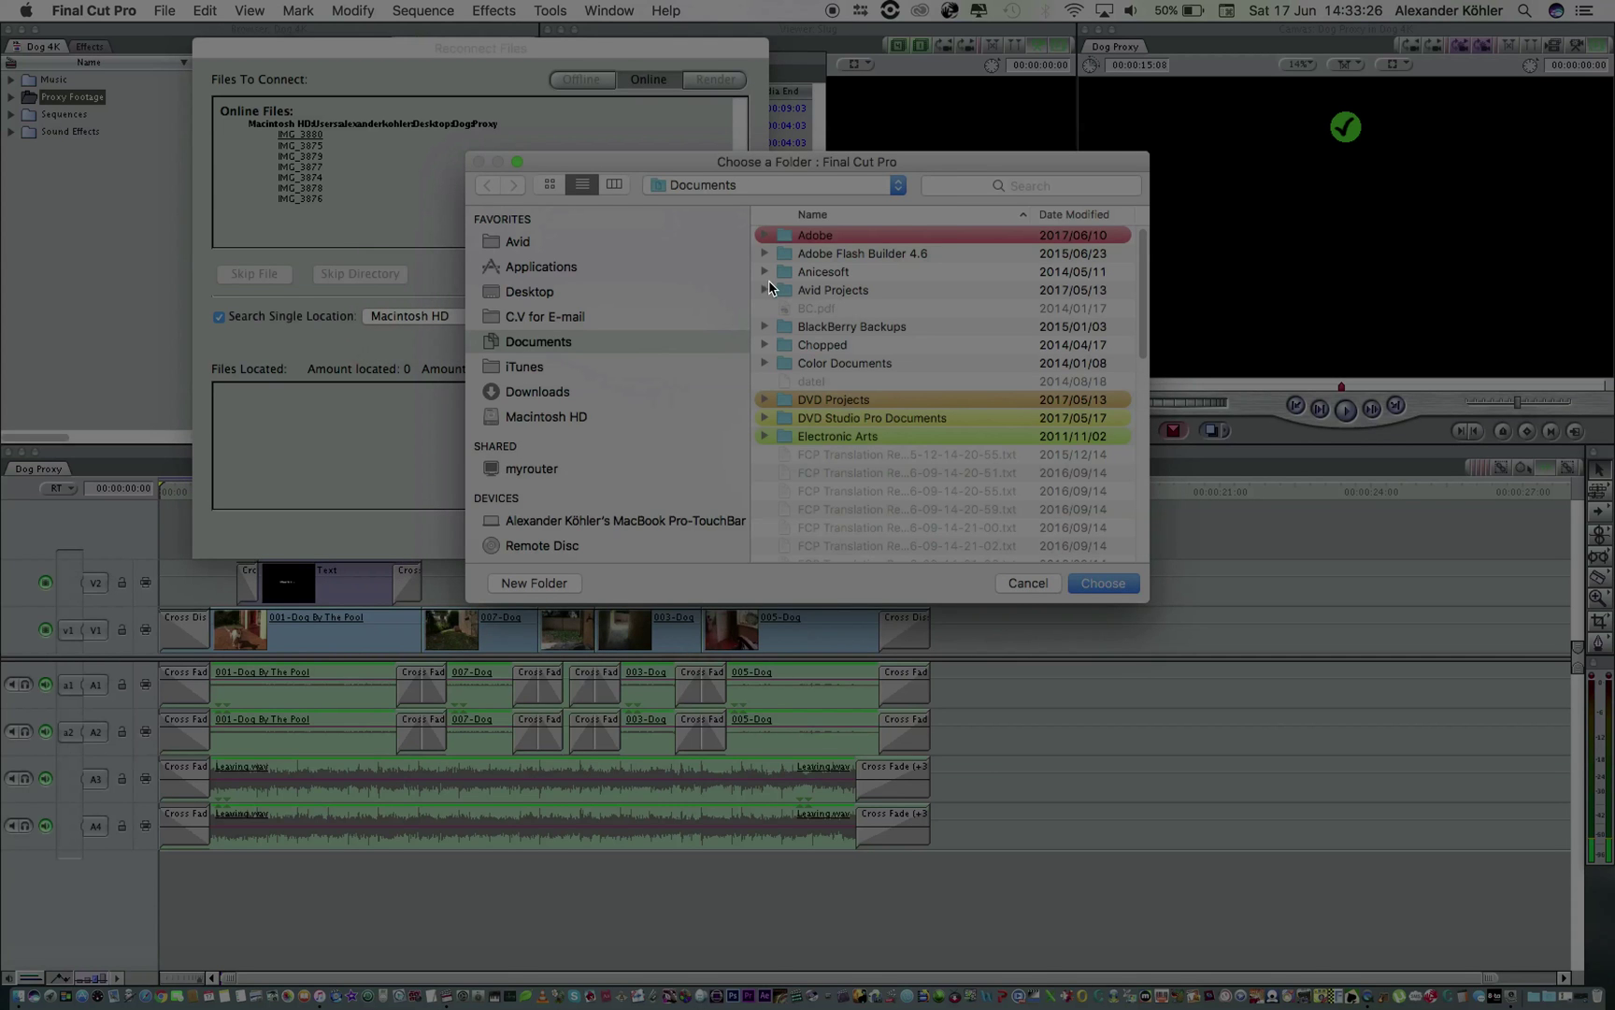
left_click(545, 295)
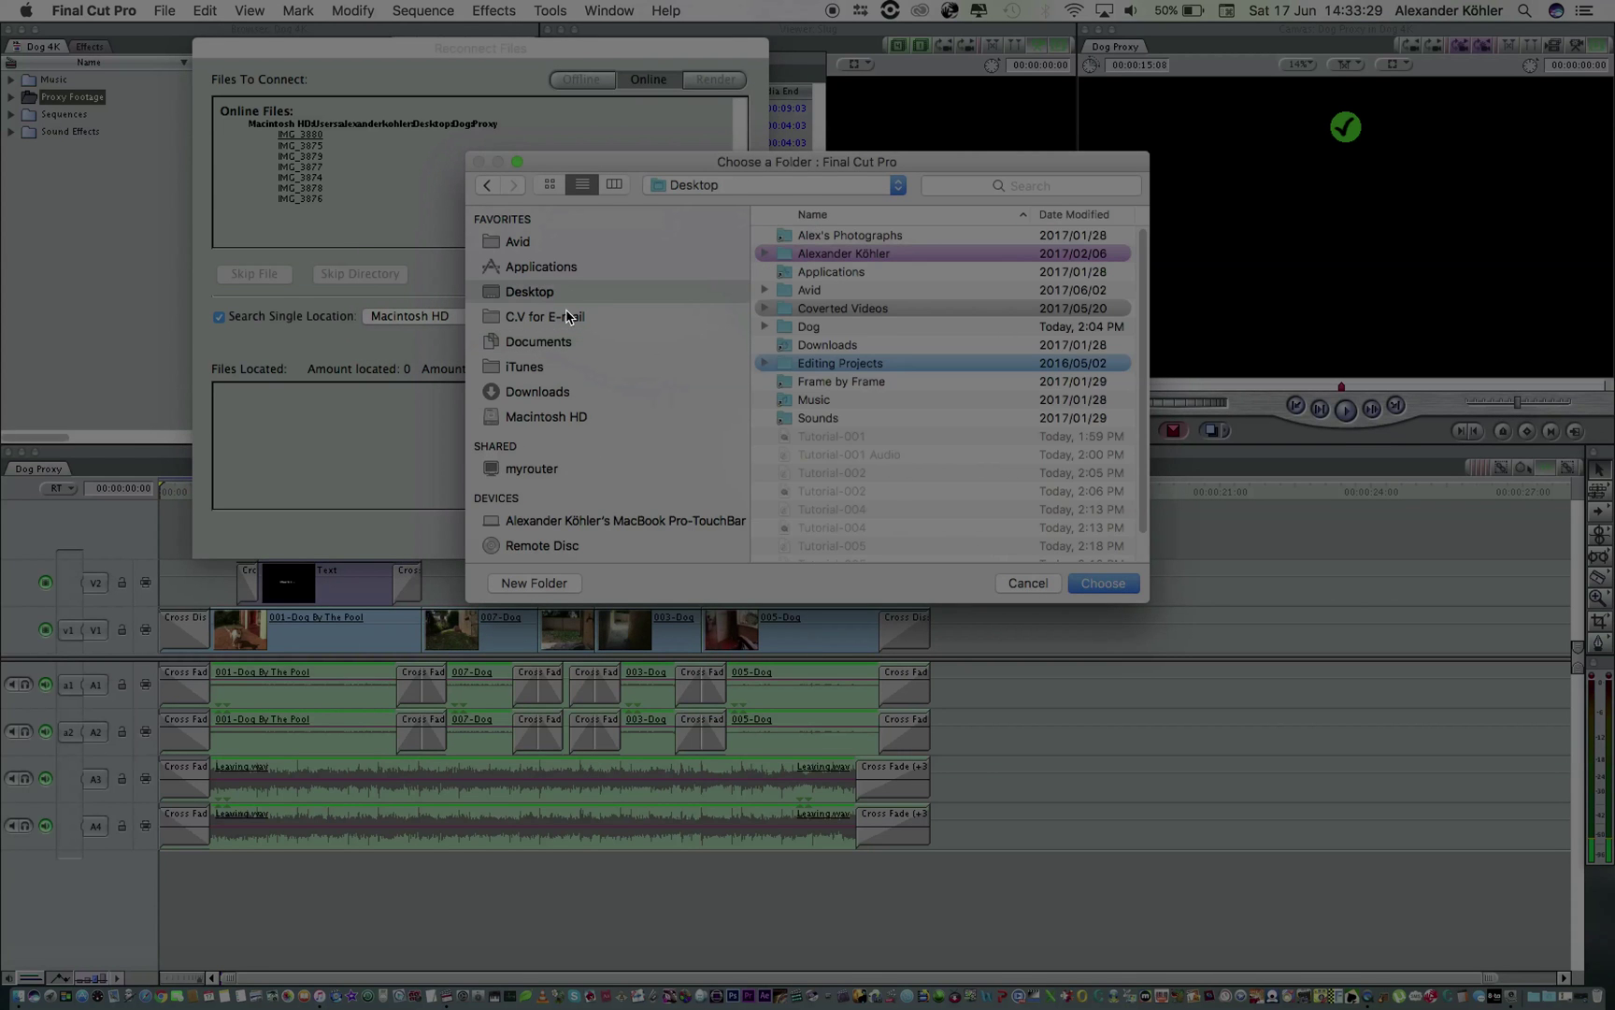
double_click(817, 327)
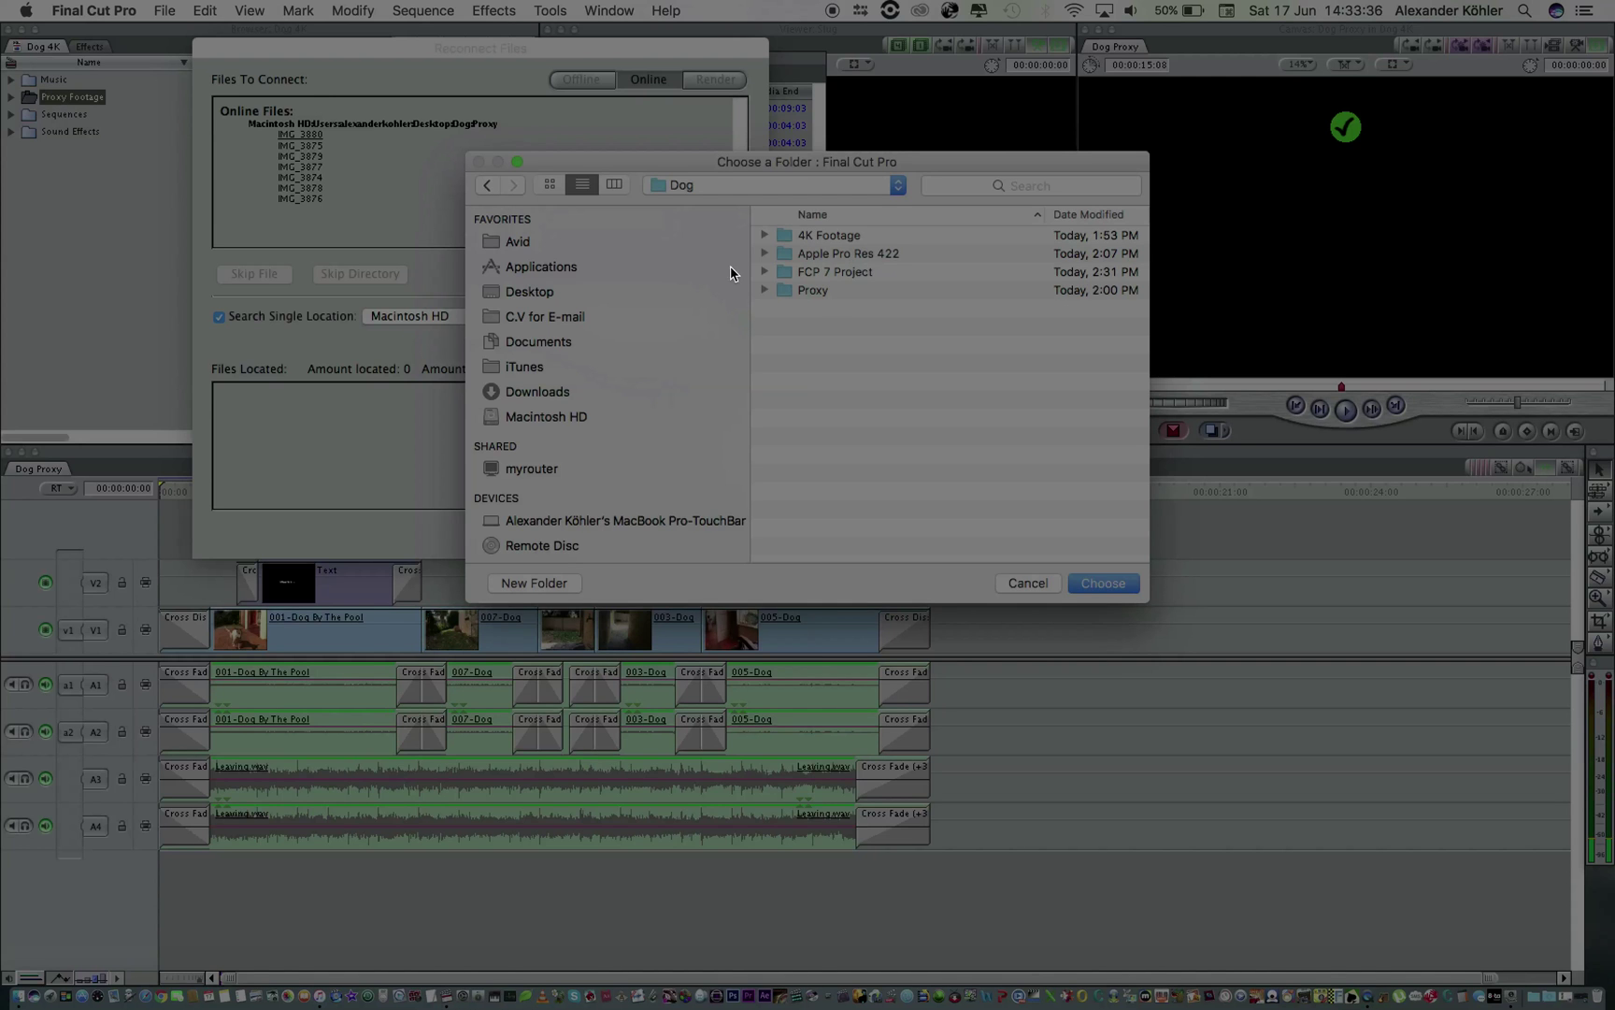
double_click(823, 262)
left_click(1103, 582)
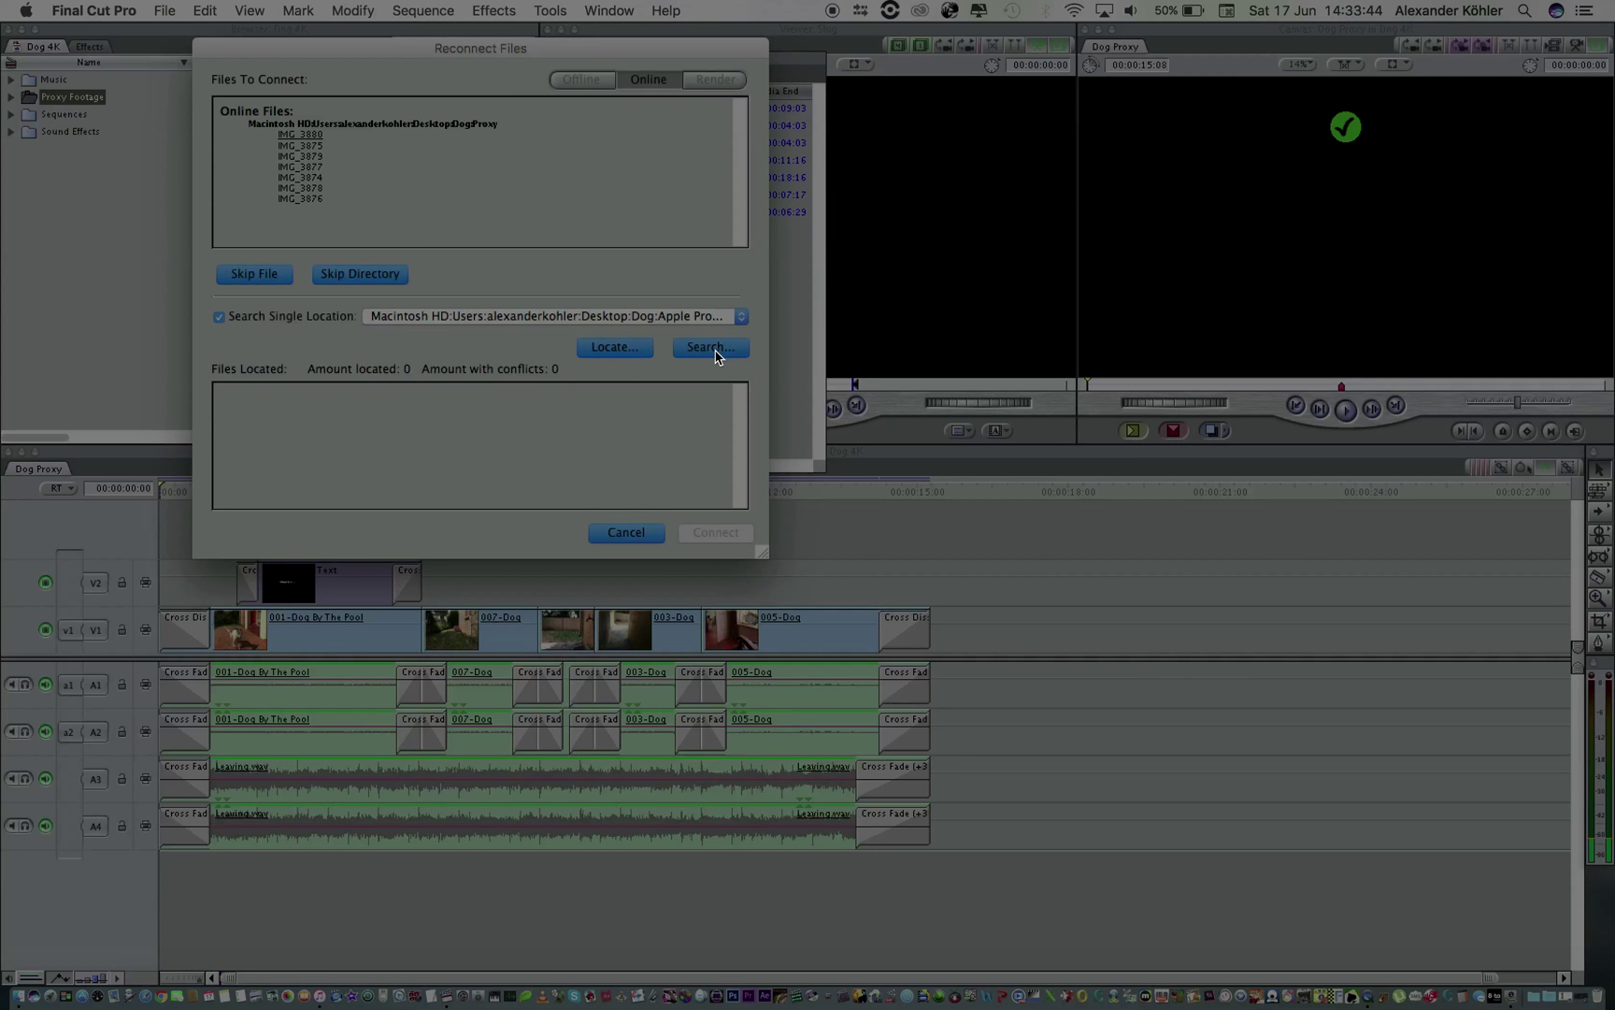
Reconnect the proxy clips to IMG_3880.mov and its sibling files in Apple Pro Res 422, and close the Proxy Footage window
left_click(710, 349)
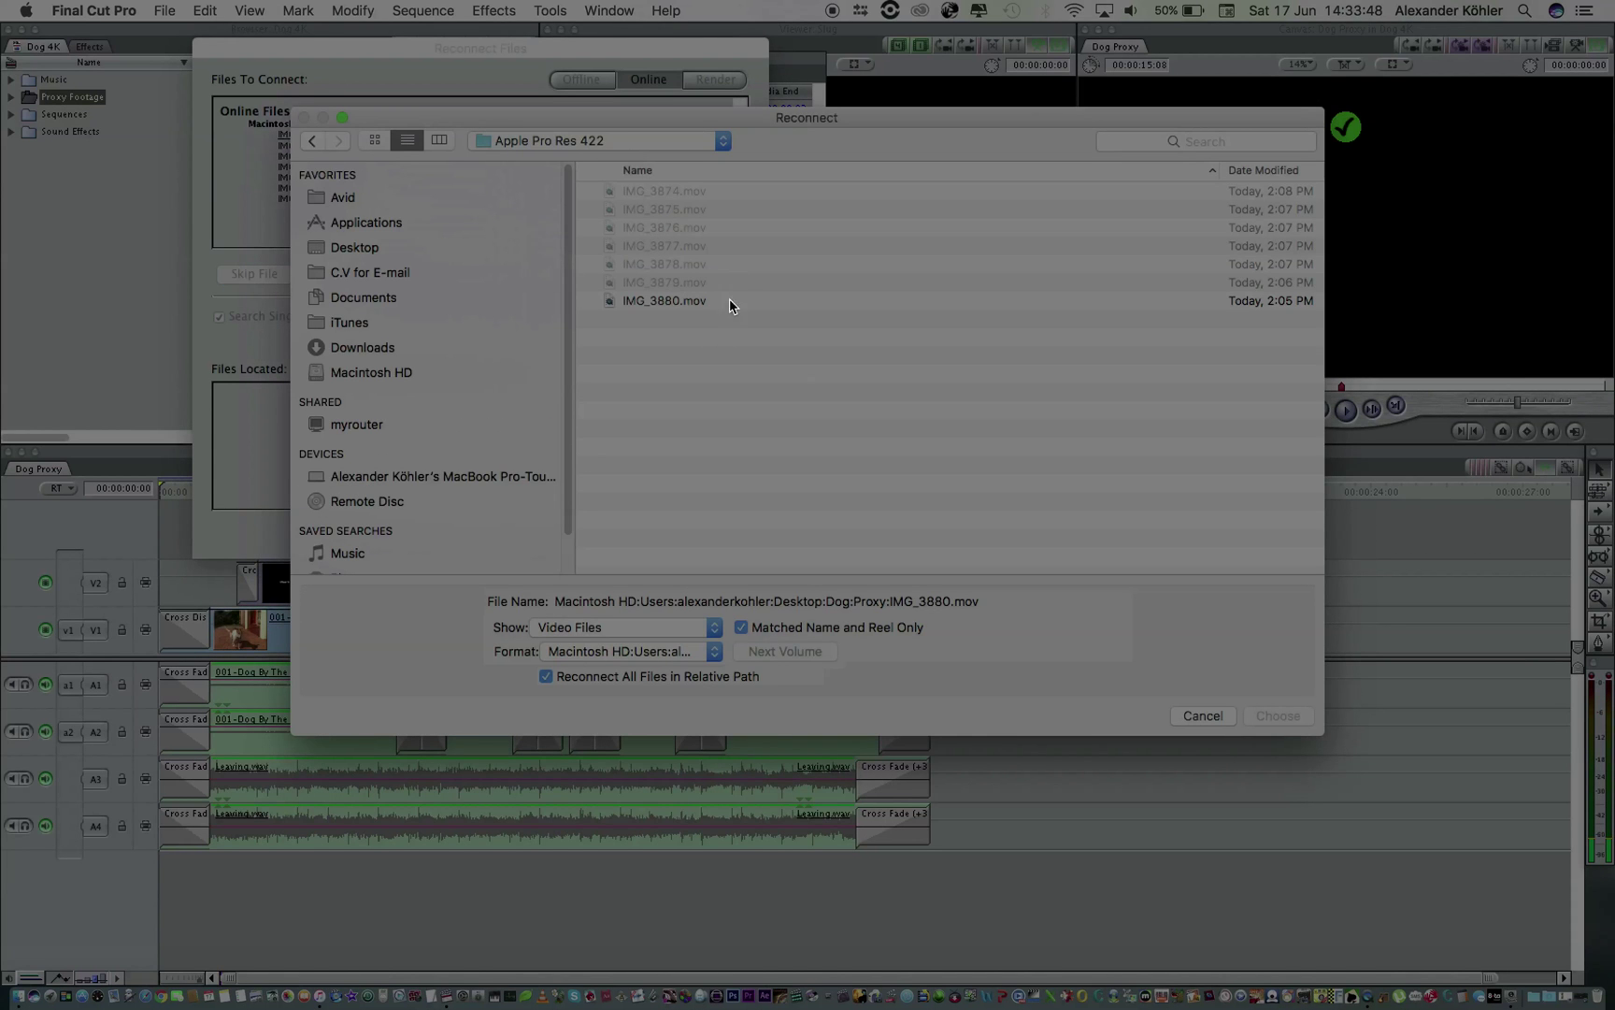
left_click(676, 302)
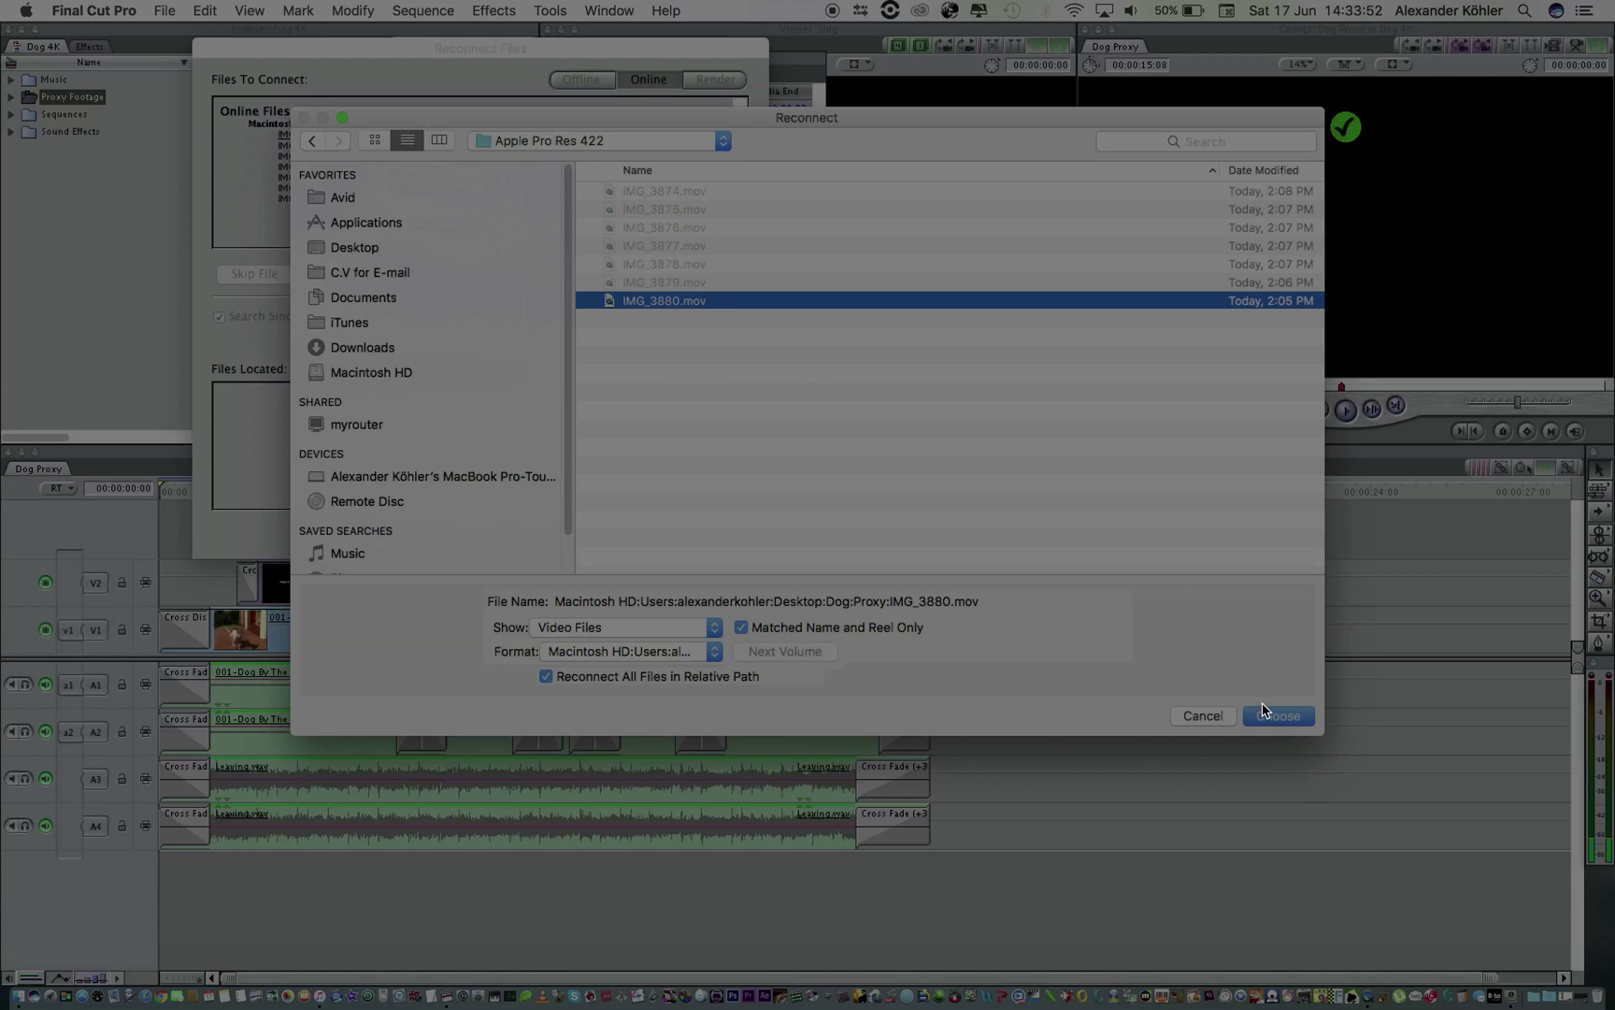
left_click(1263, 714)
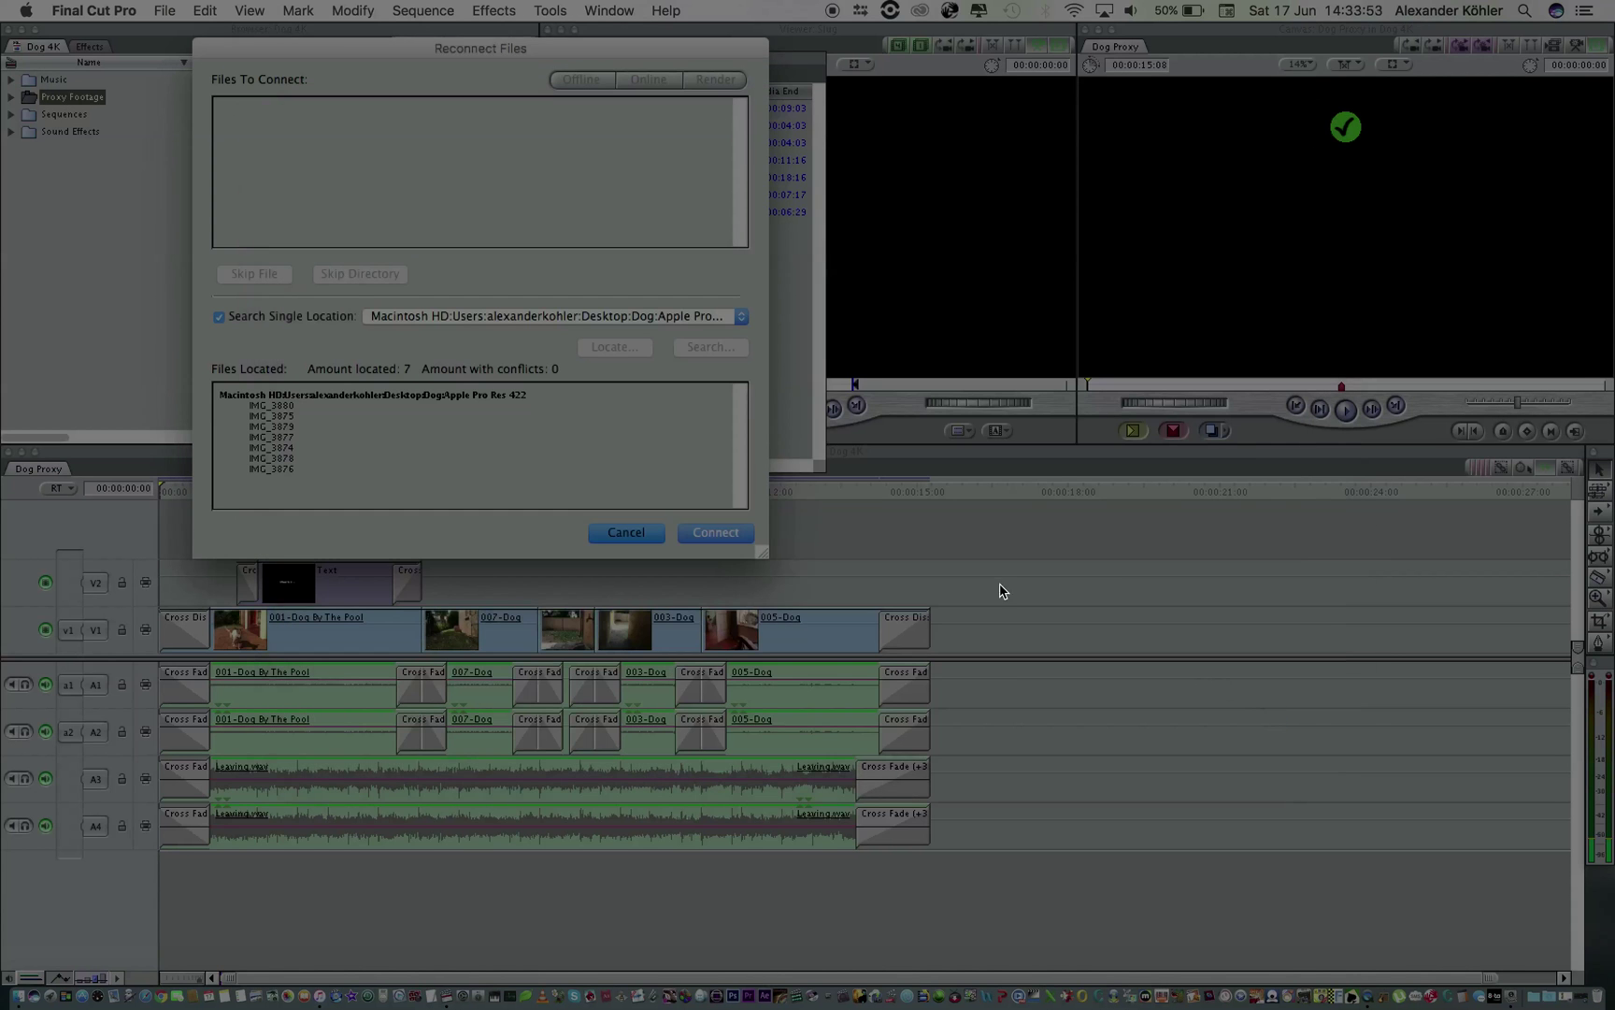
left_click(720, 532)
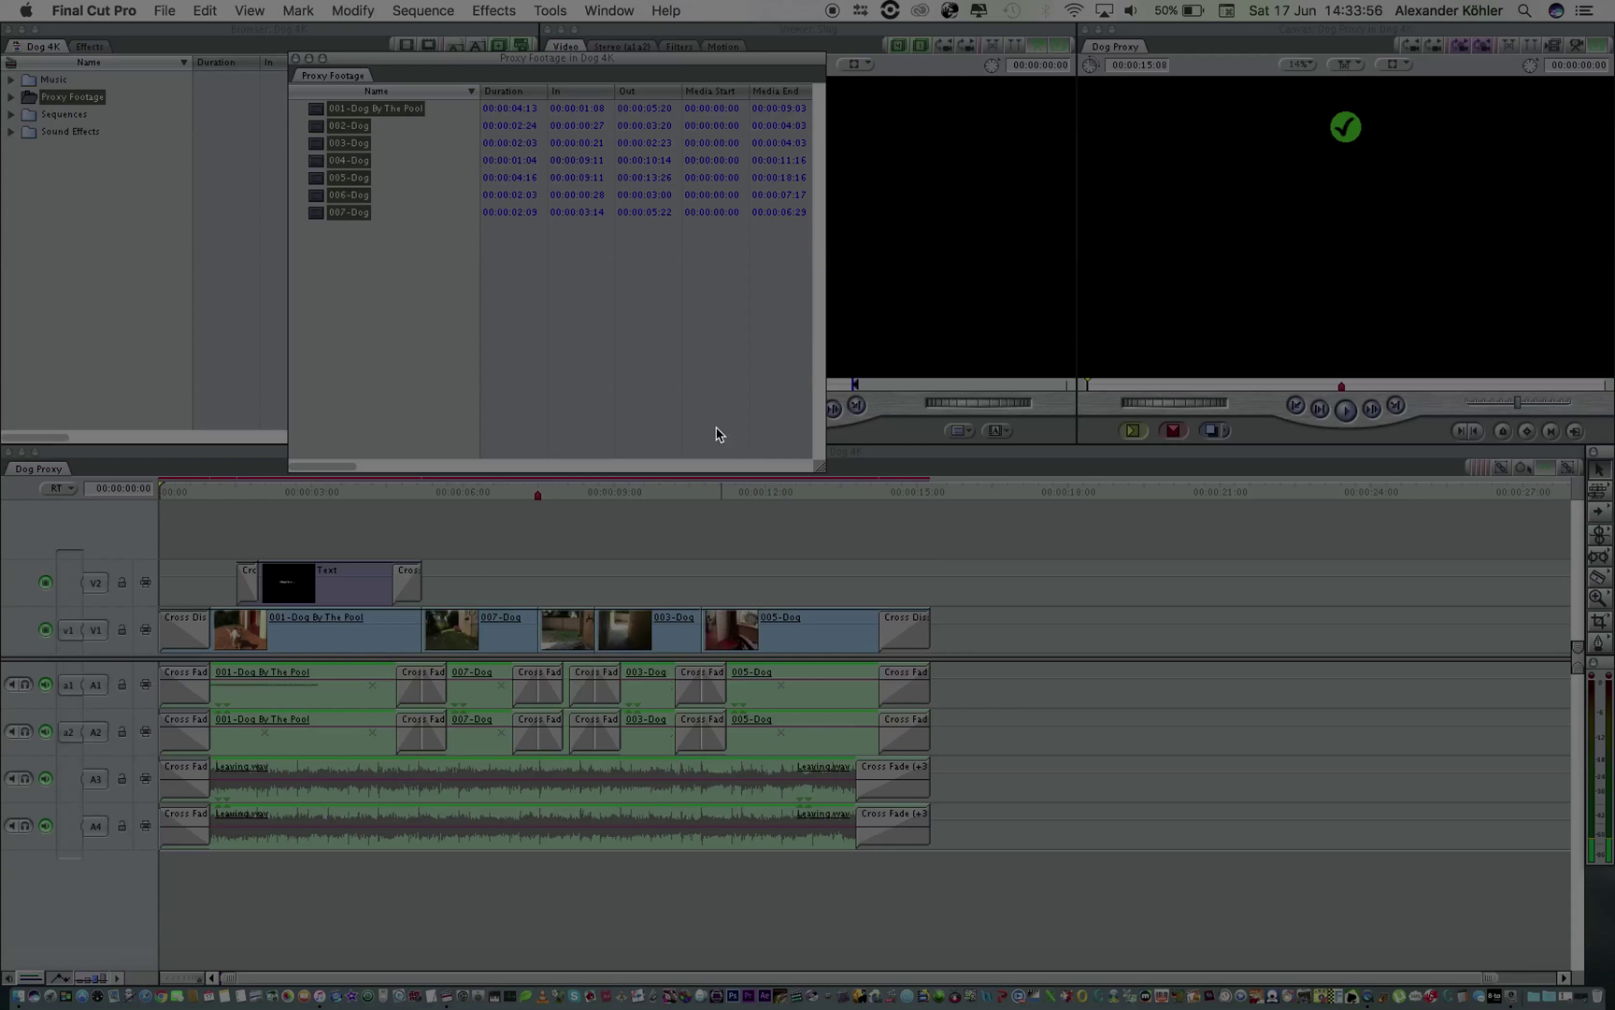
left_click(296, 58)
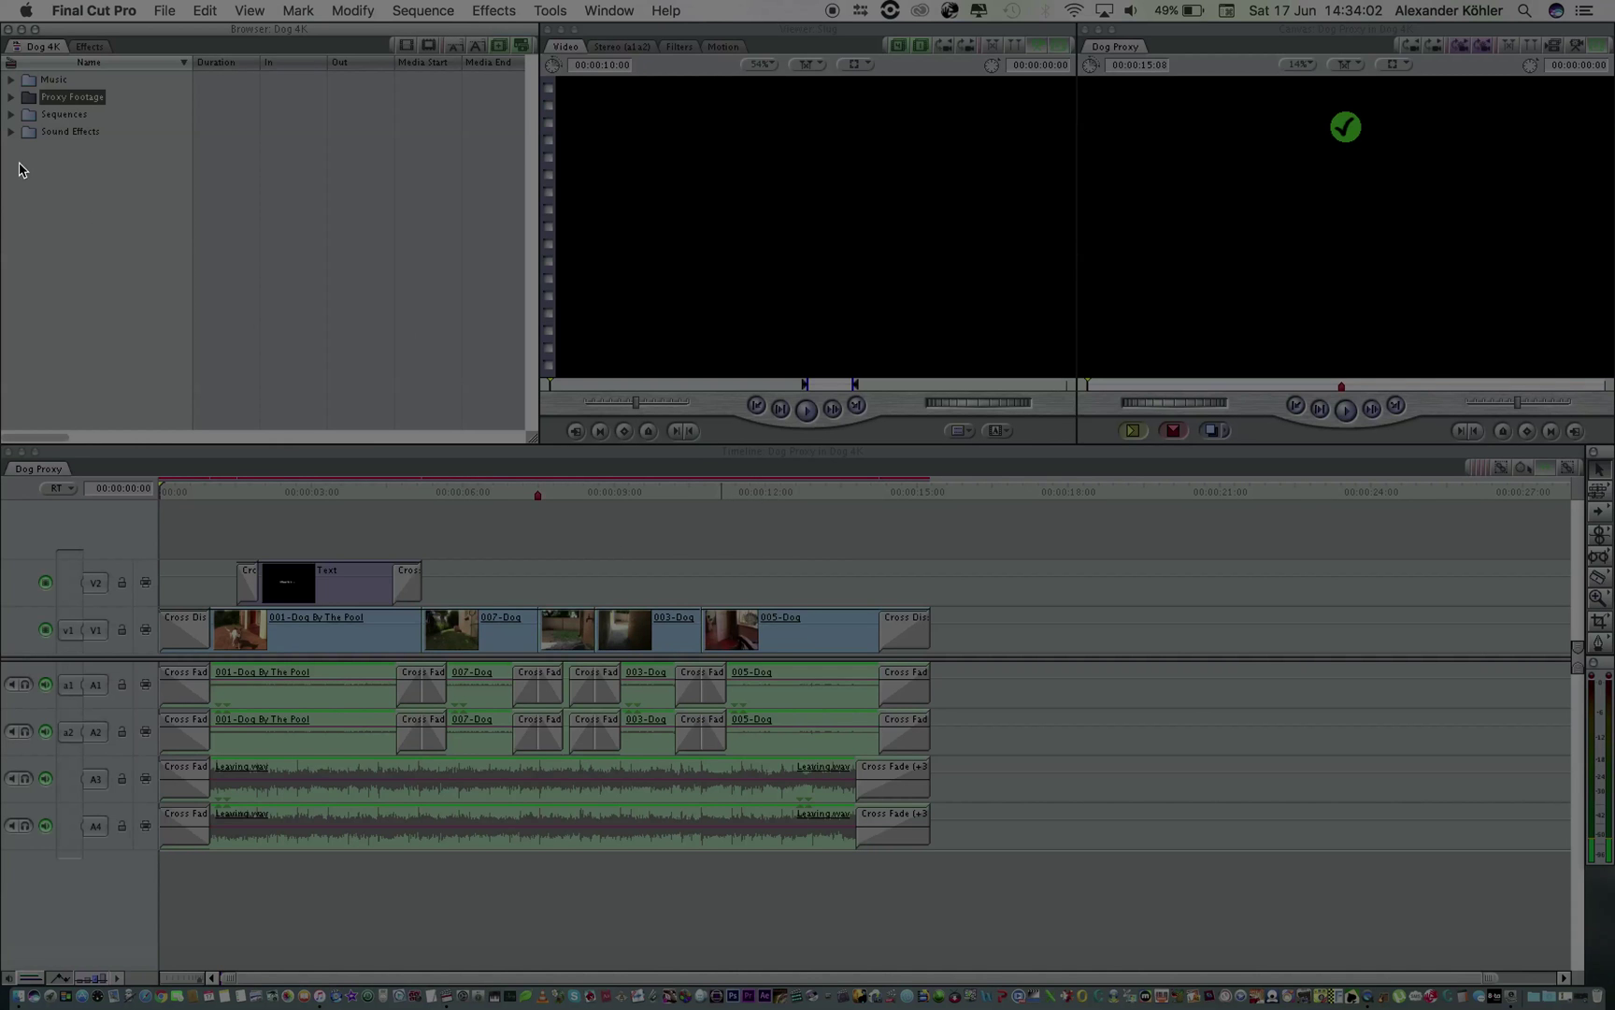
Check the frame size and compressor in the Dog Proxy sequence's settings without changing them
left_click(11, 114)
left_click(62, 130)
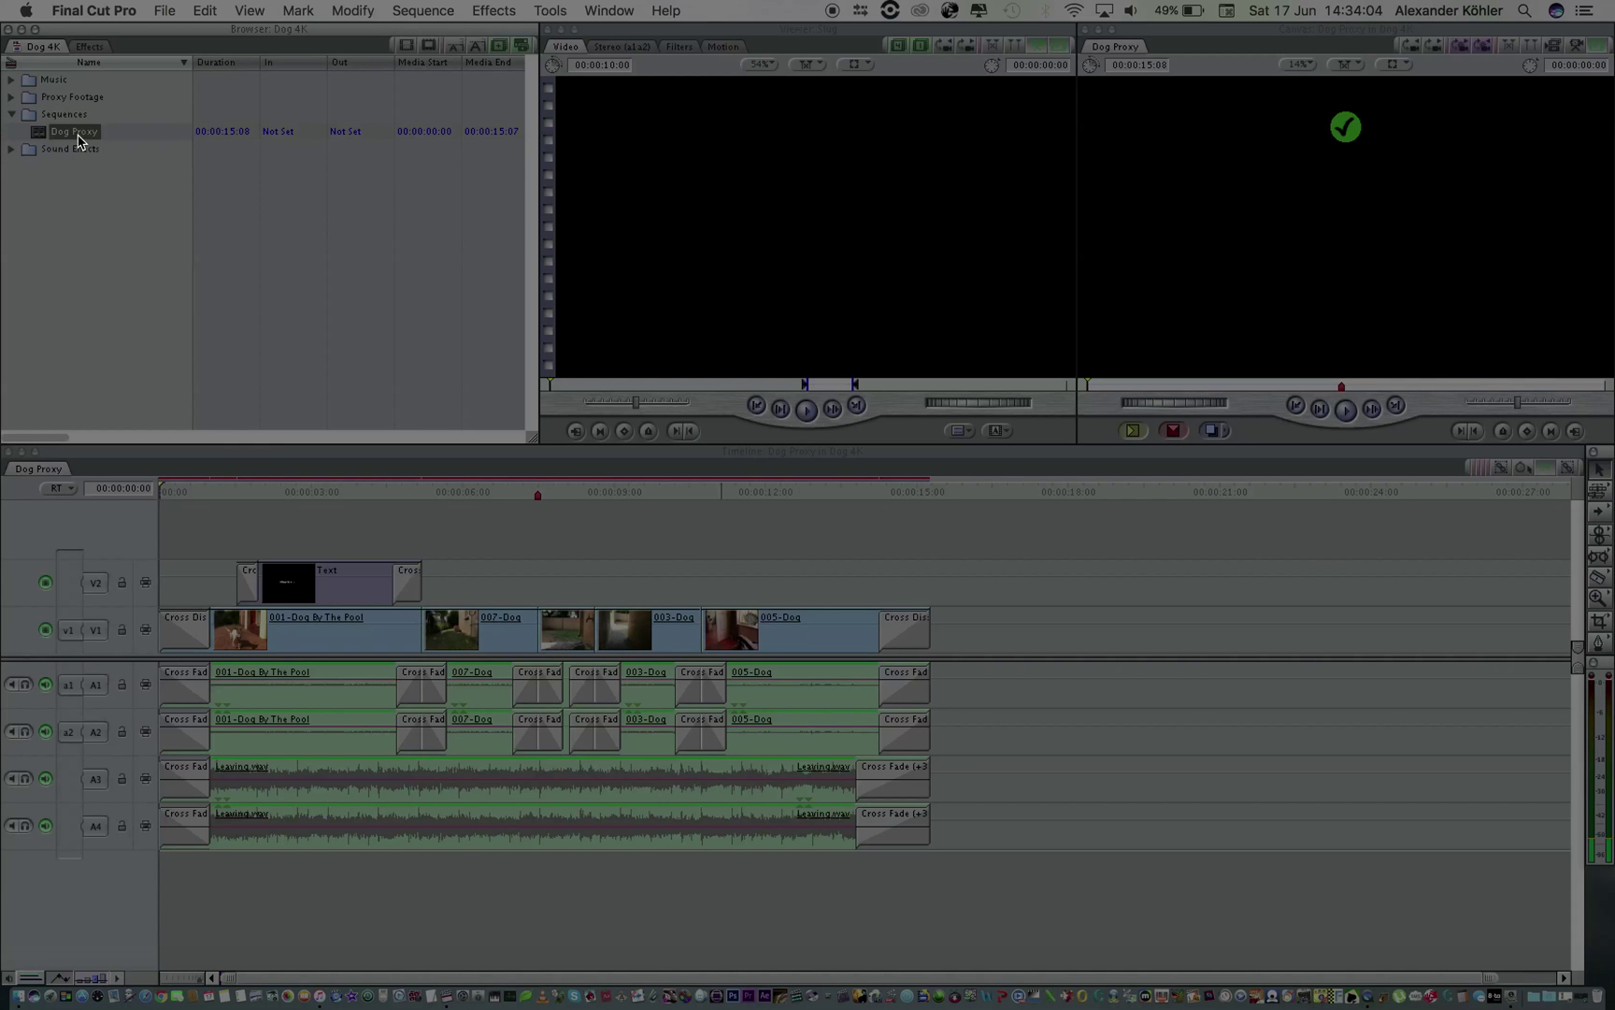
right_click(83, 131)
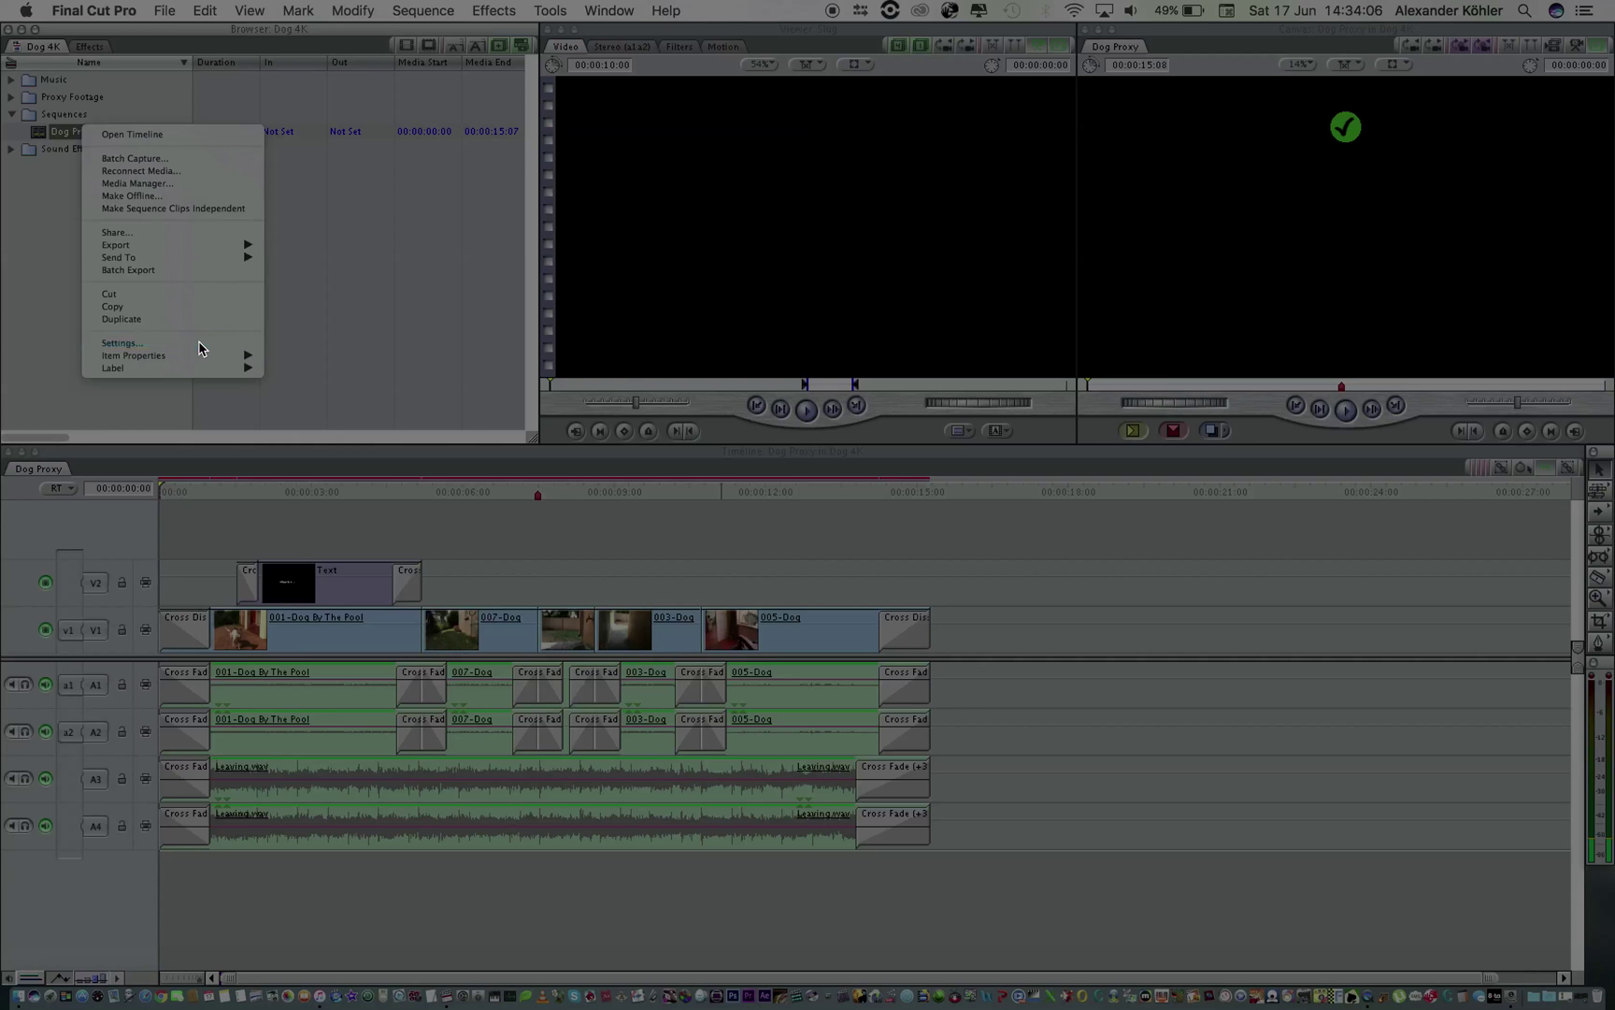
left_click(202, 343)
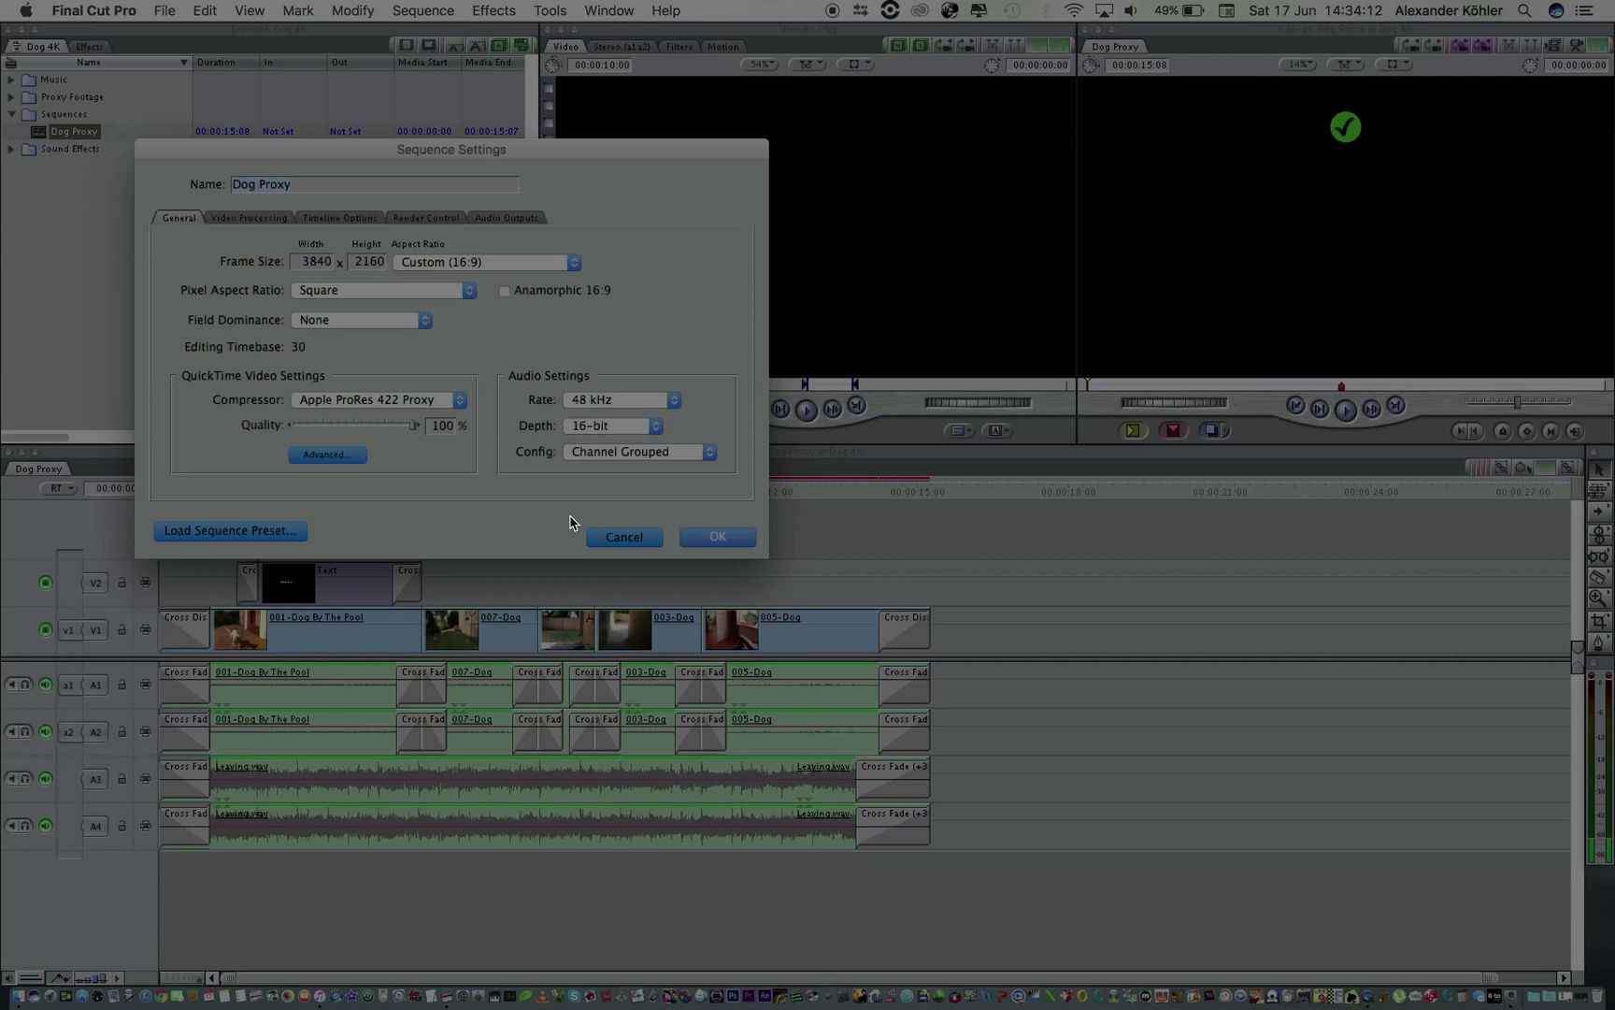
left_click(621, 538)
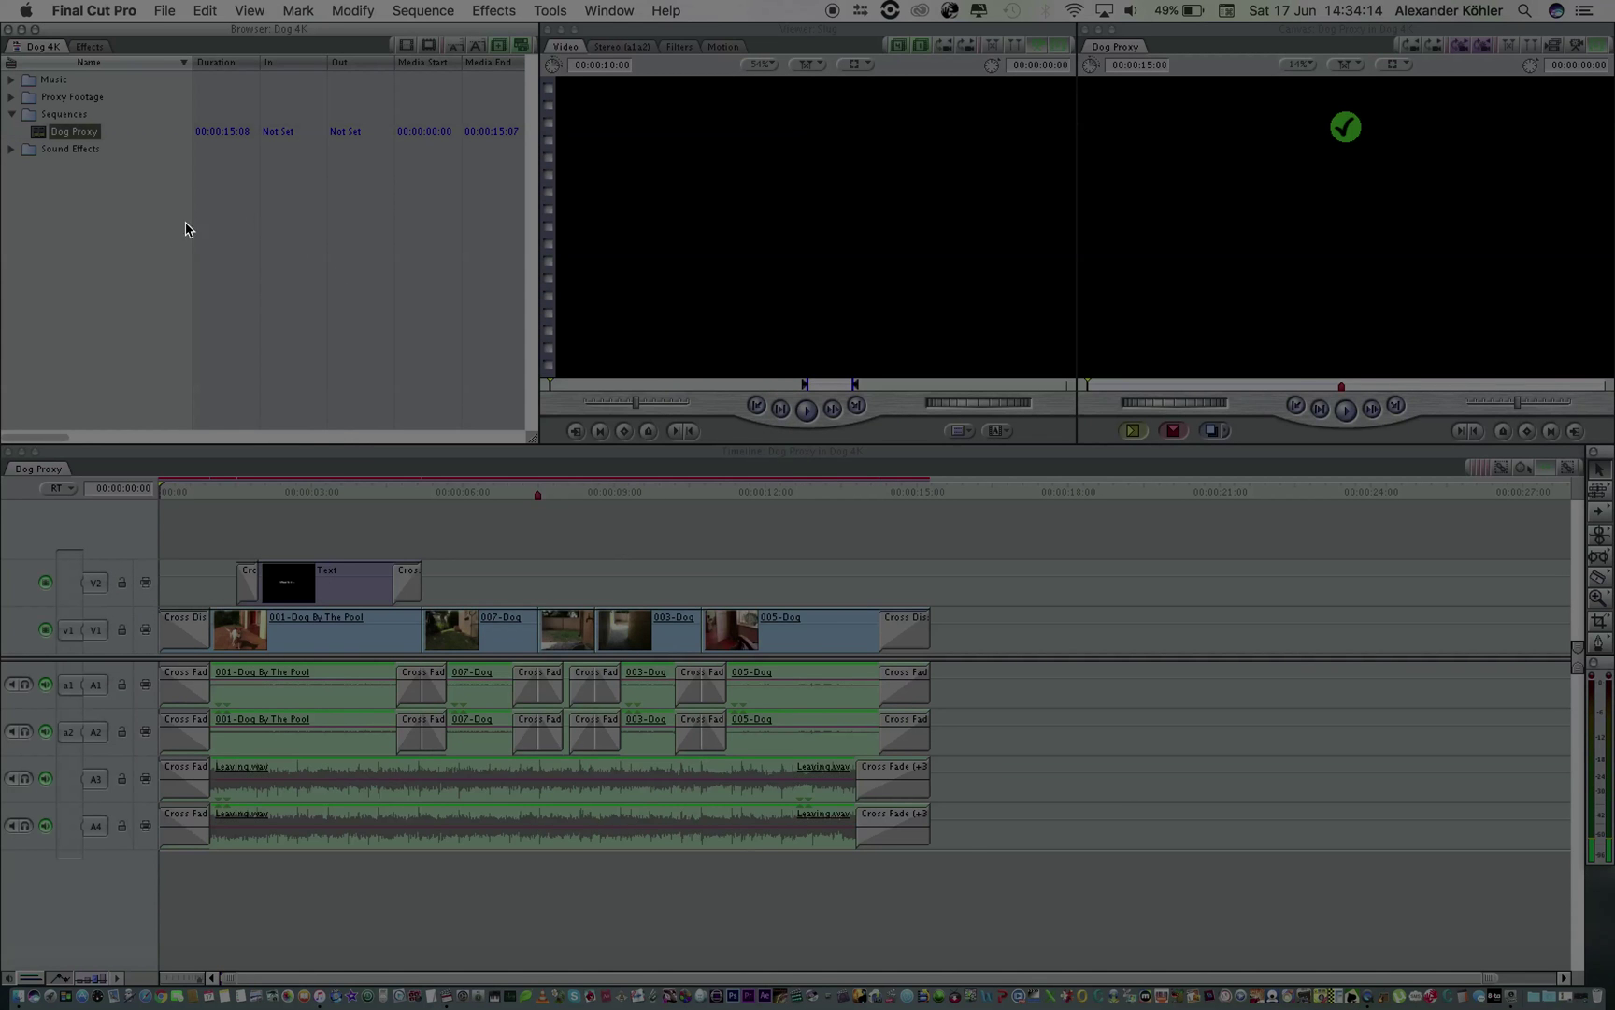
Create a new sequence named Dog 4K and move it into the Sequences bin
left_click(164, 10)
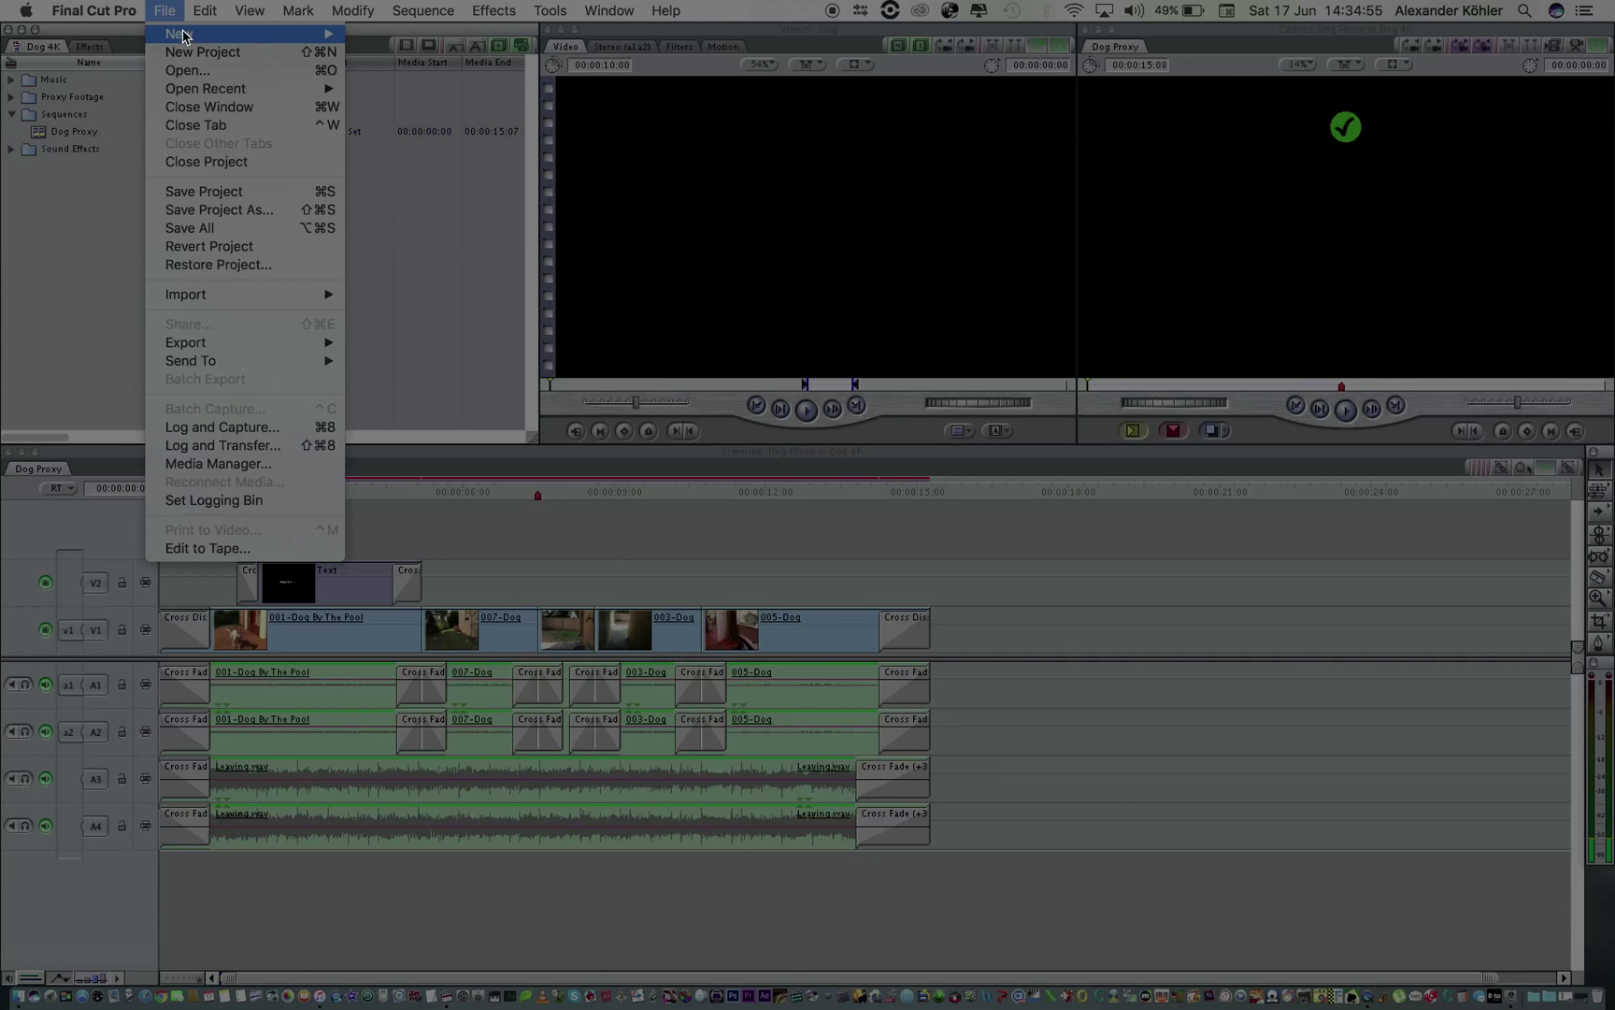
mouse_move(201, 35)
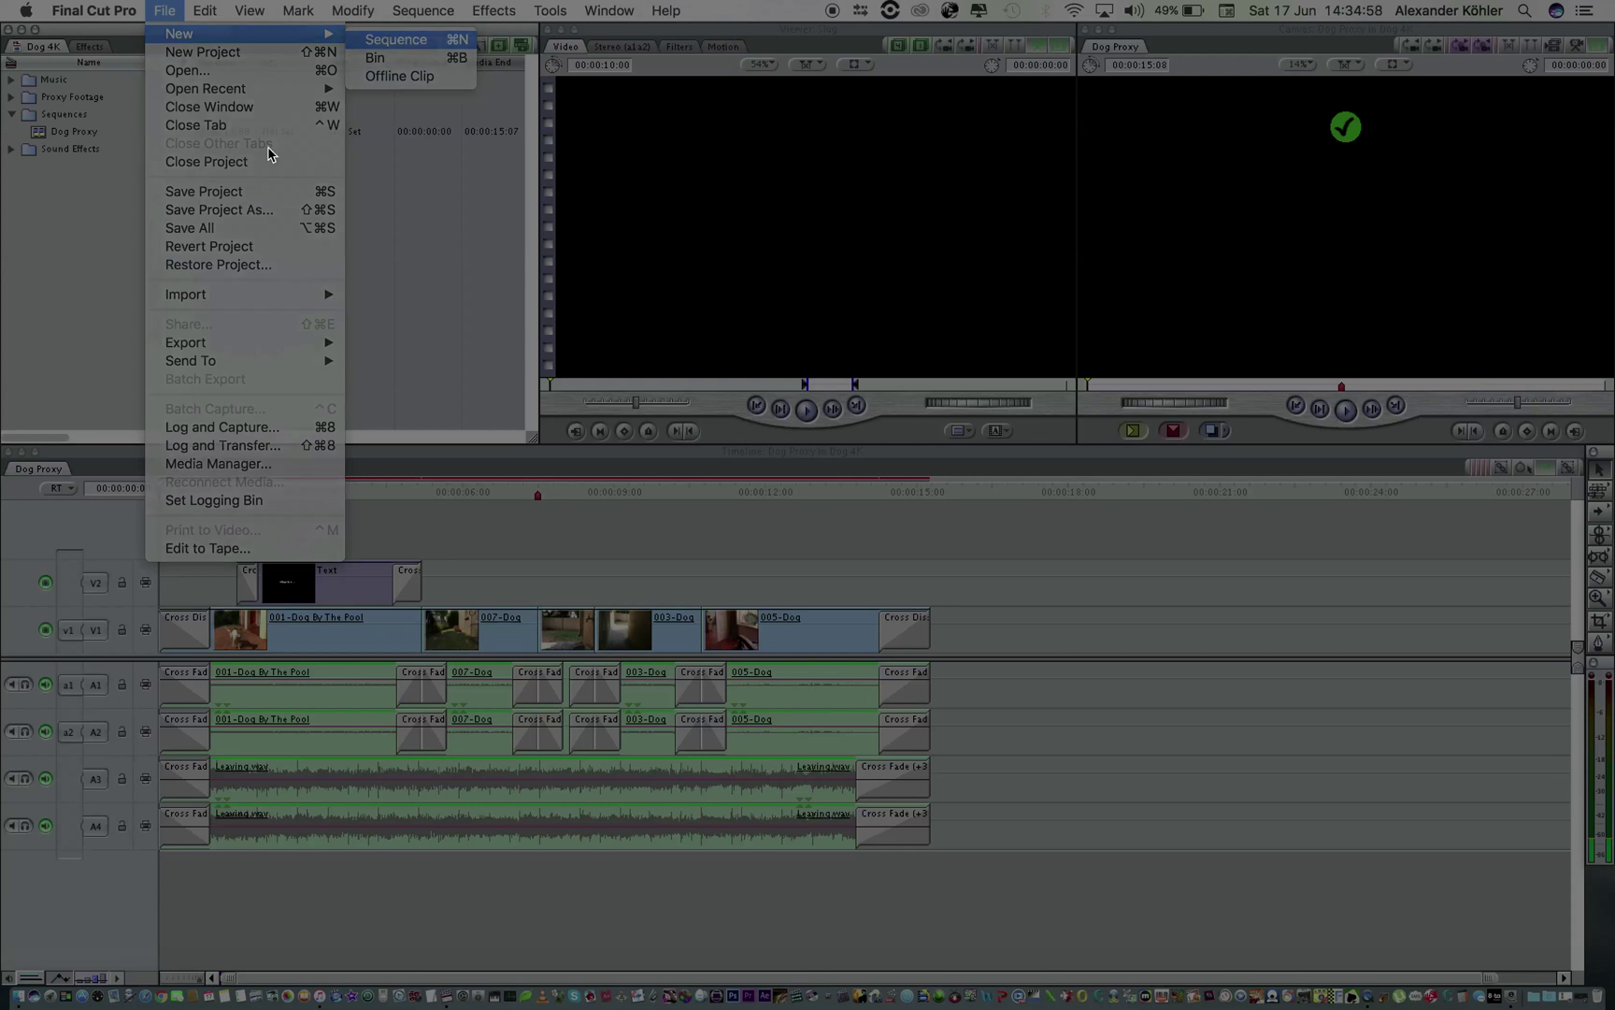
left_click(397, 40)
type("Dog 4K")
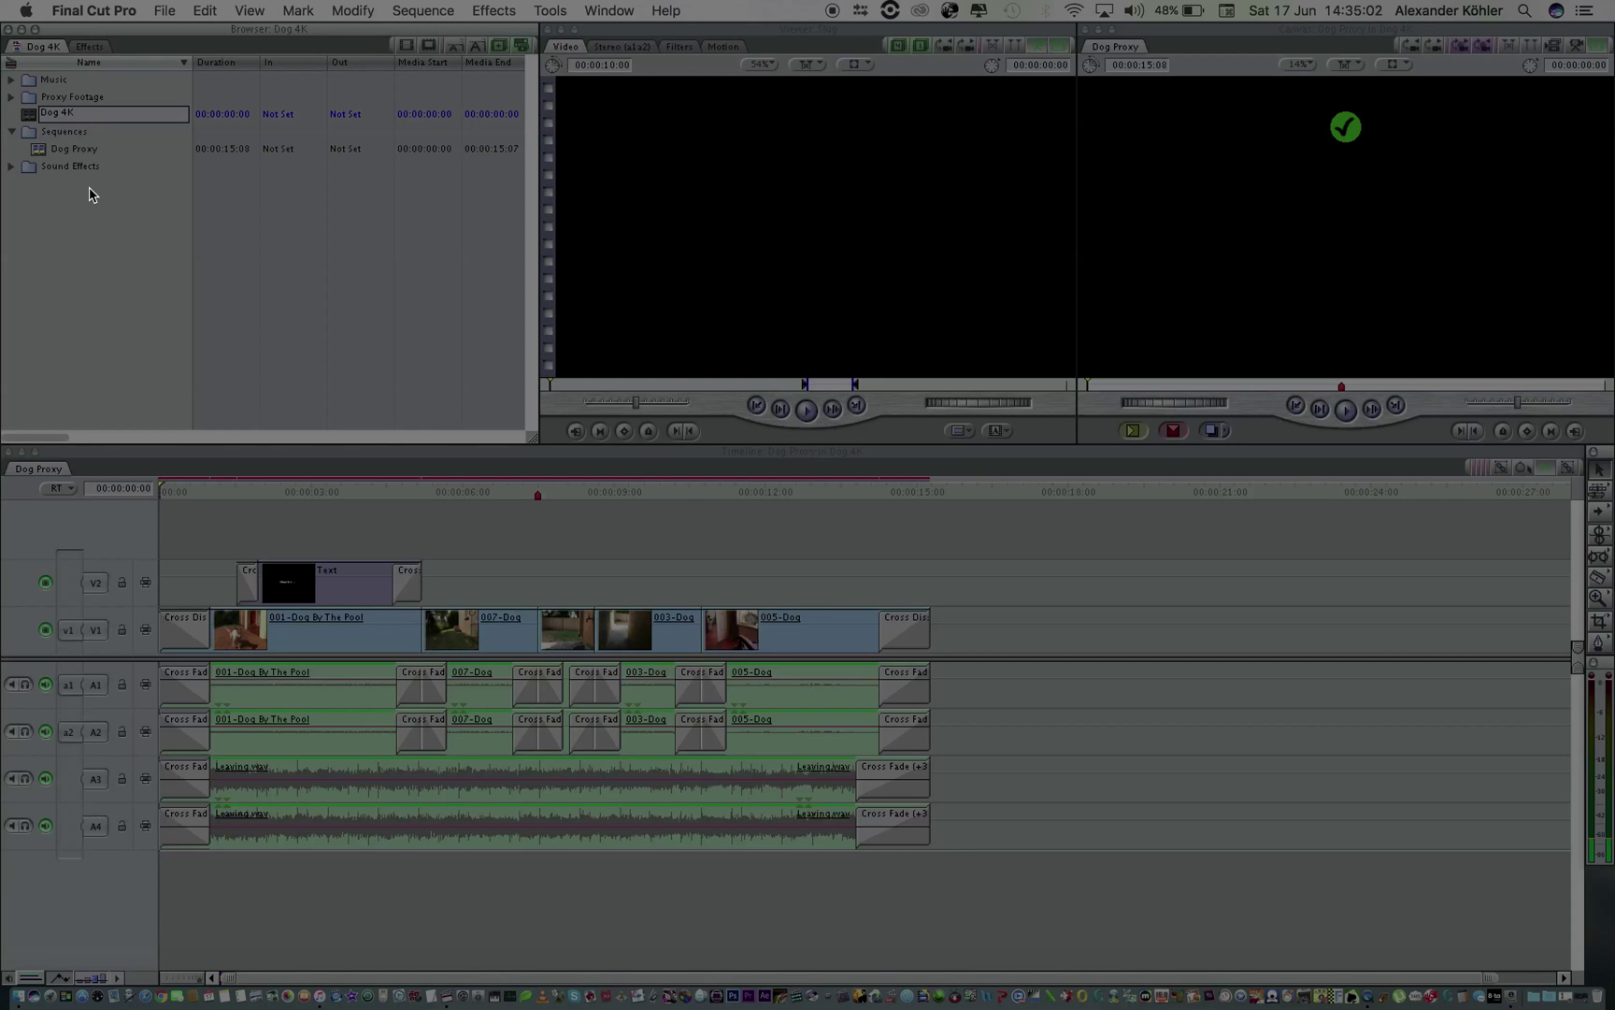
left_click(81, 195)
left_click_drag(51, 86, 64, 131)
left_click(11, 118)
Import IMG_3874.mov from the Apple Pro Res 422 folder into the Dog 4K project
right_click(31, 154)
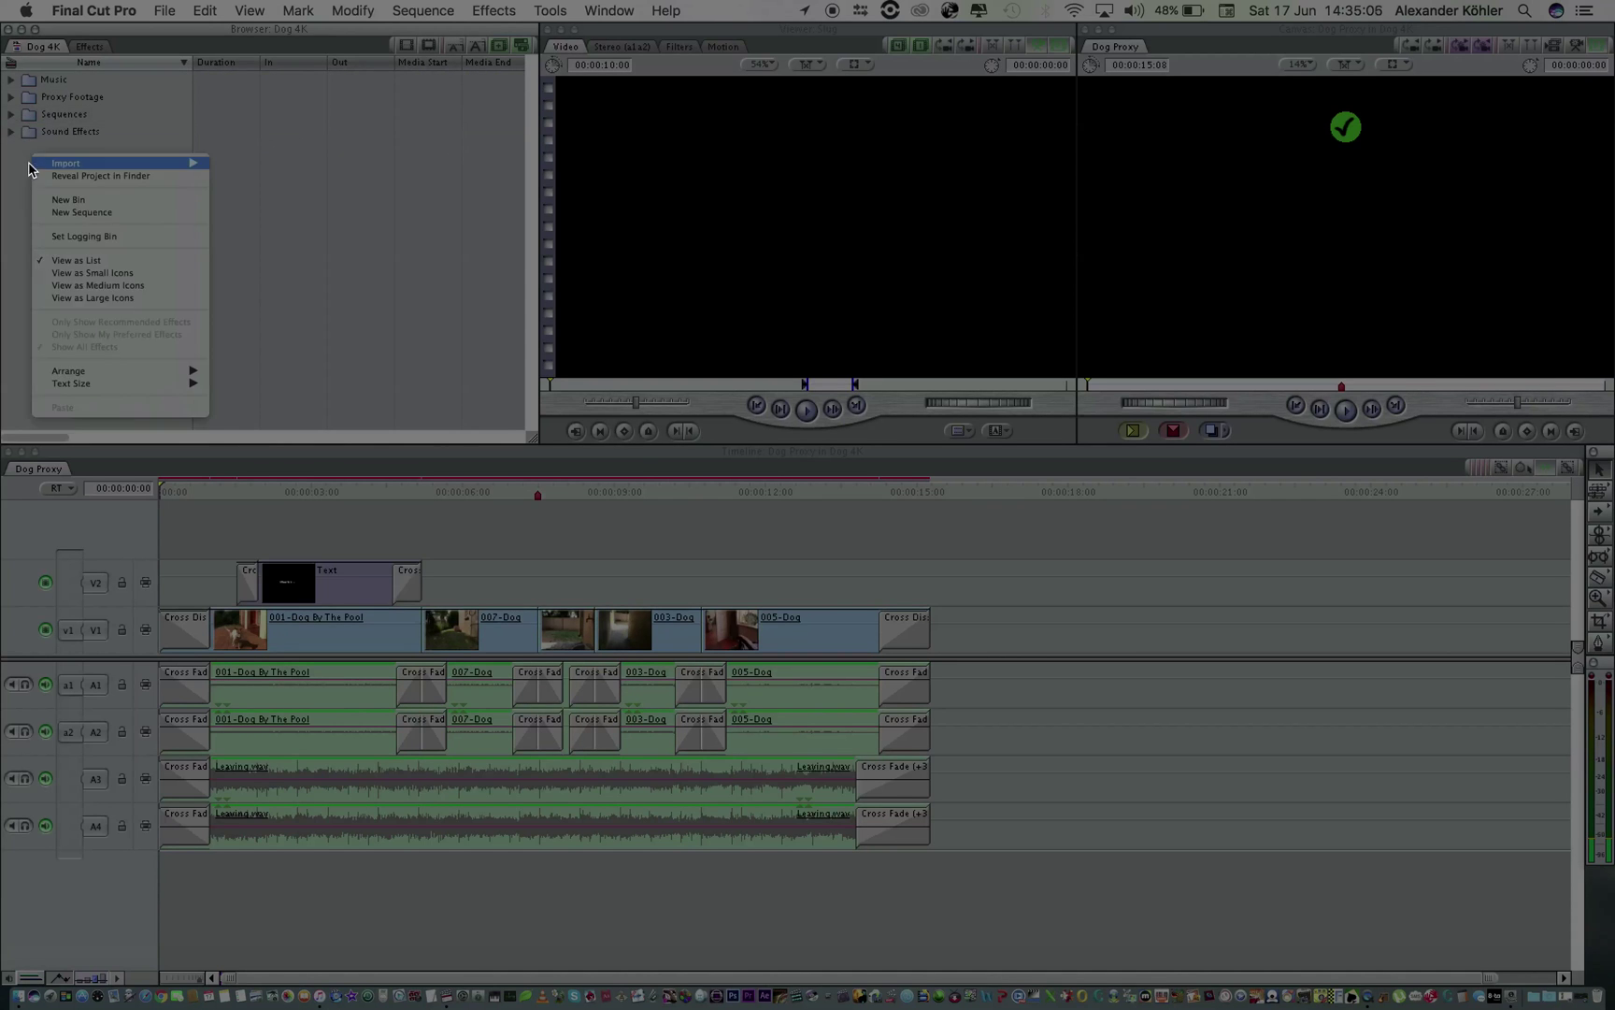
mouse_move(84, 164)
left_click(276, 166)
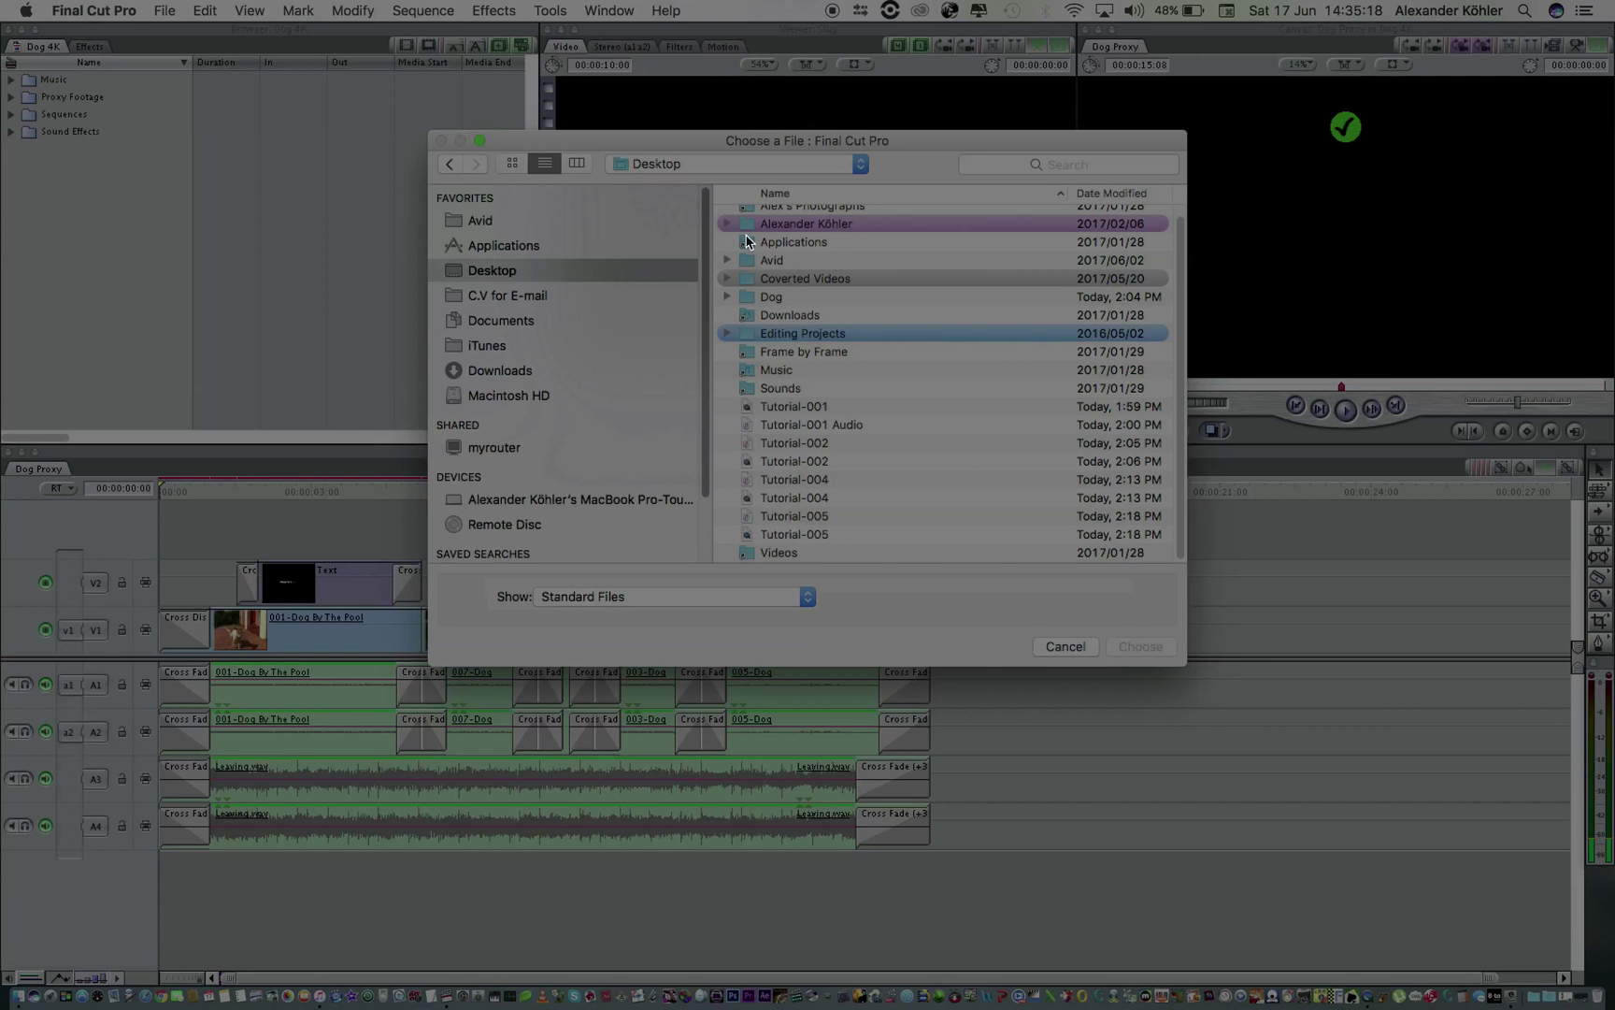
double_click(776, 296)
double_click(769, 239)
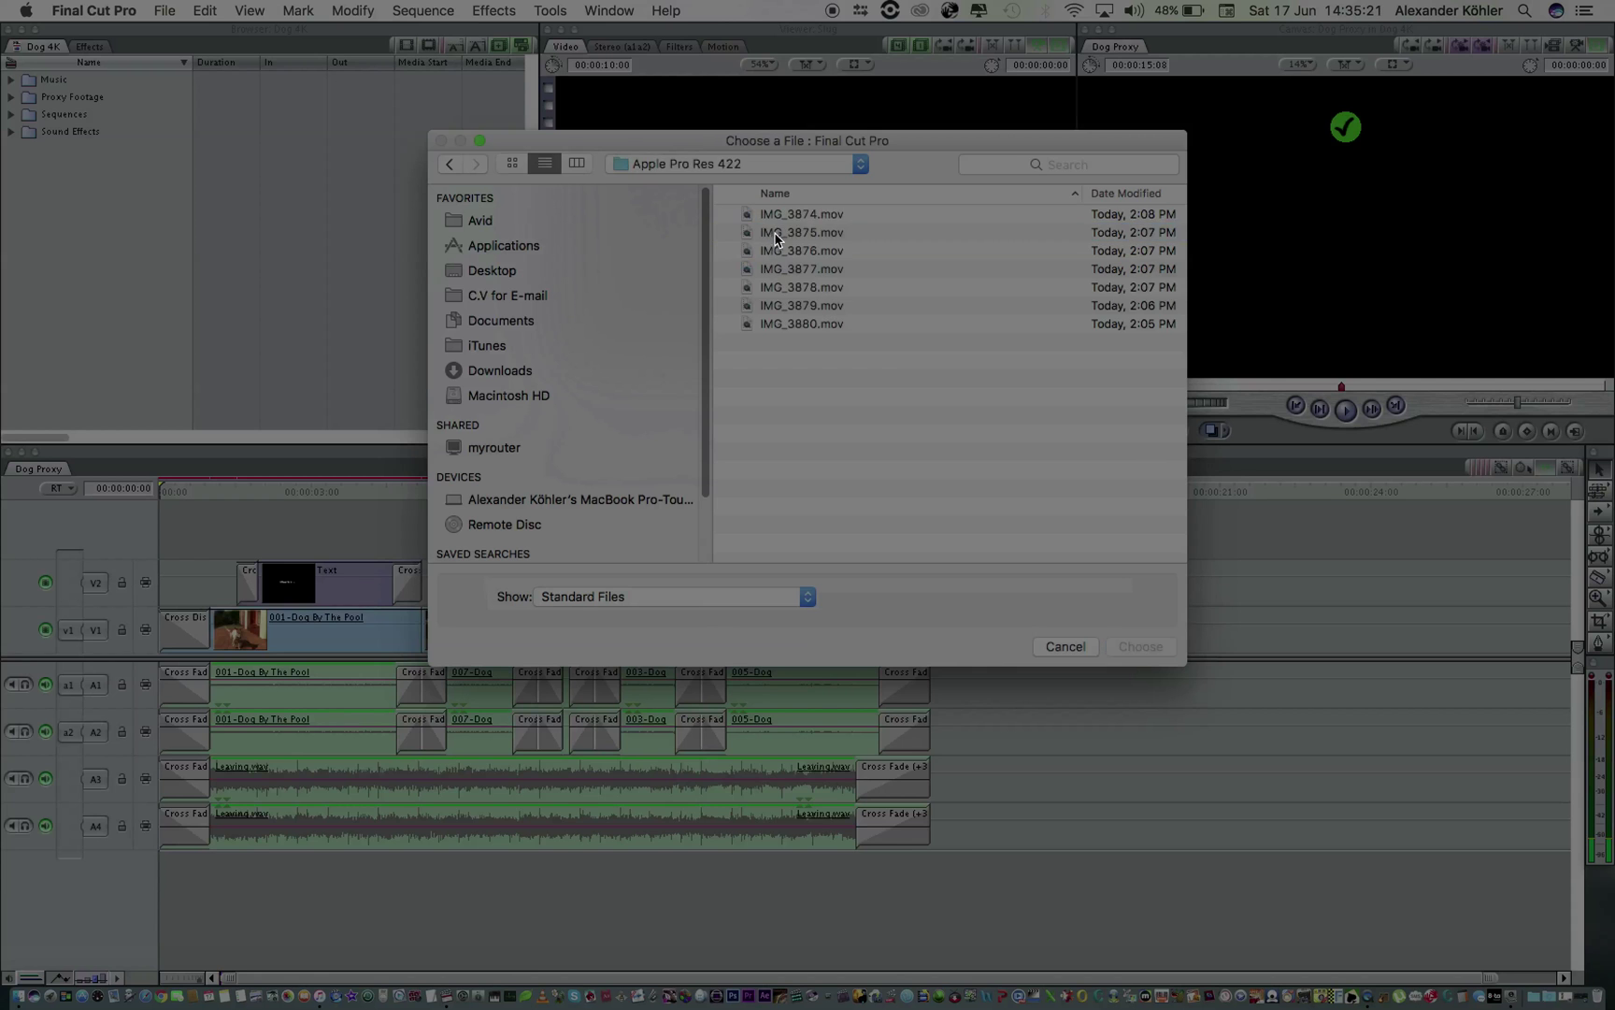
left_click(802, 222)
left_click(1139, 646)
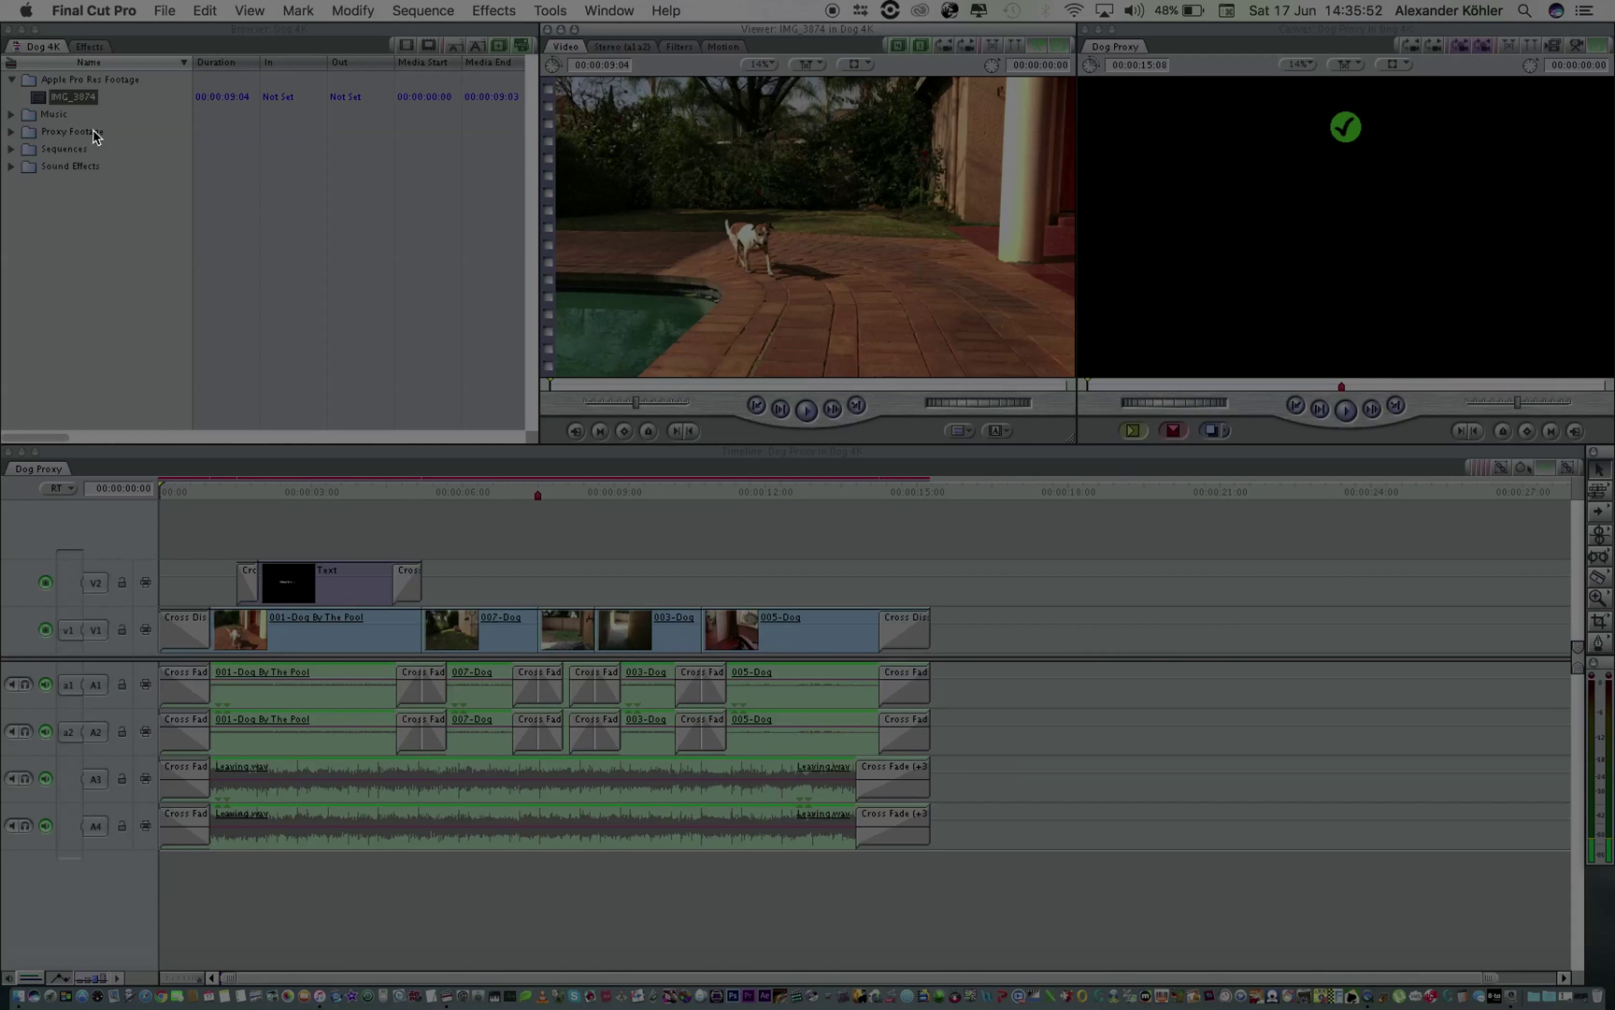
Open the Dog 4K sequence, place IMG_3874 on its timeline and match the sequence settings to the clip
left_click(11, 148)
double_click(67, 166)
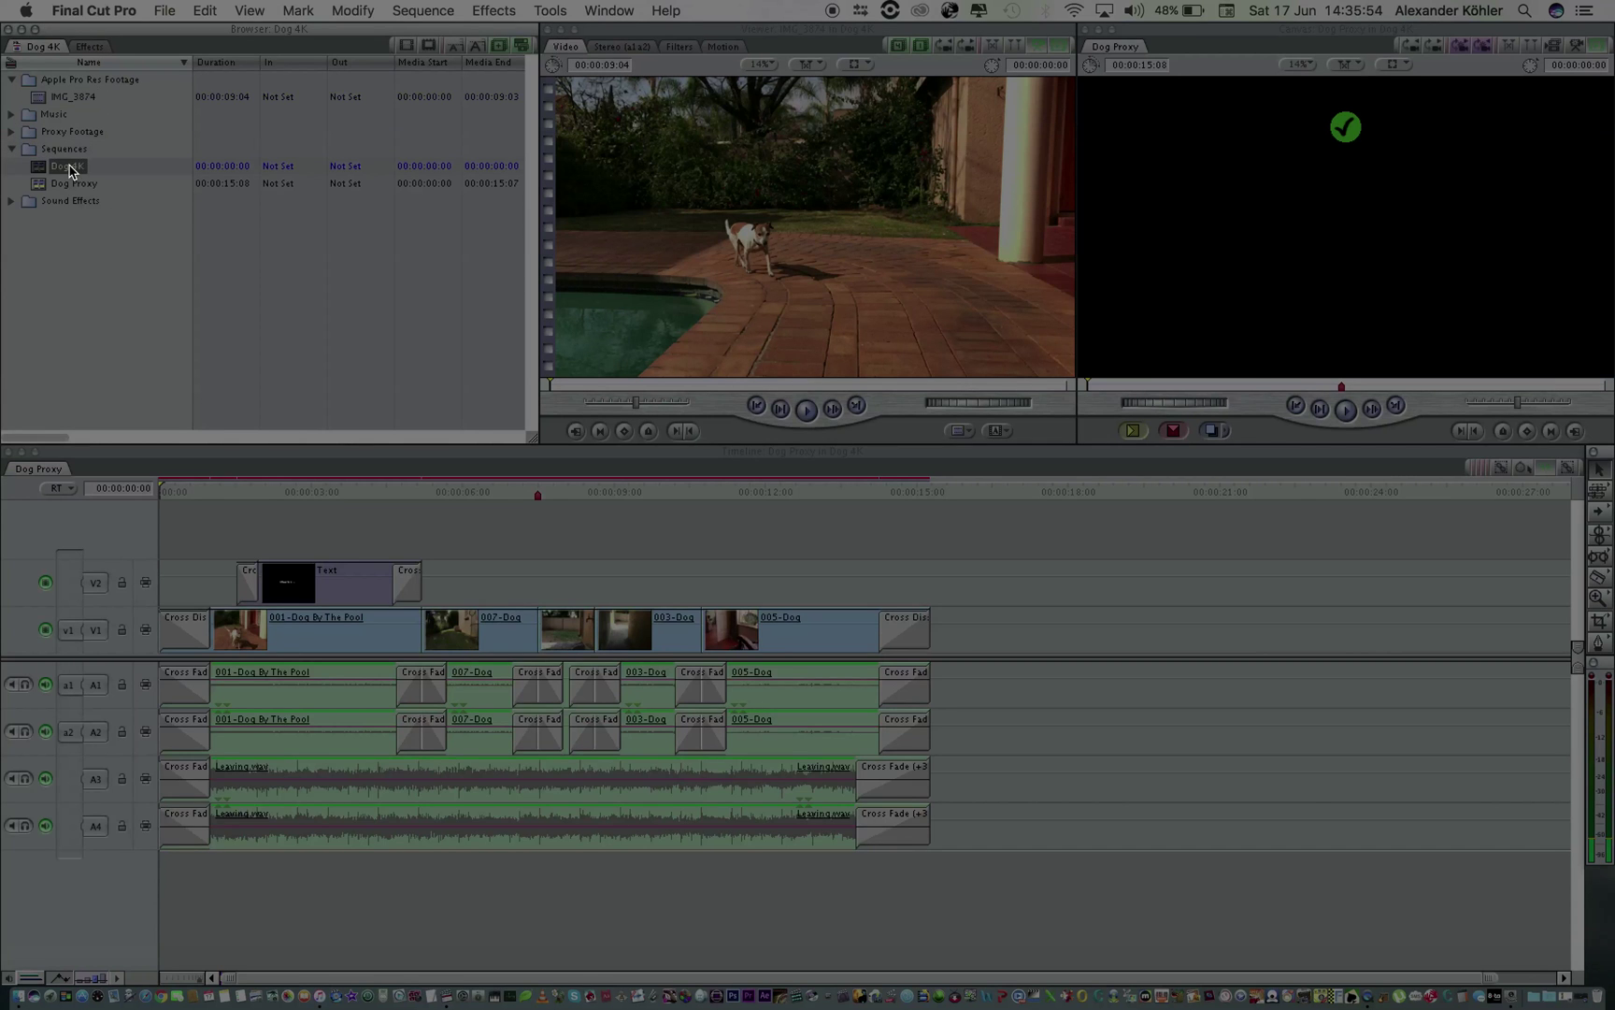
left_click_drag(75, 97, 295, 649)
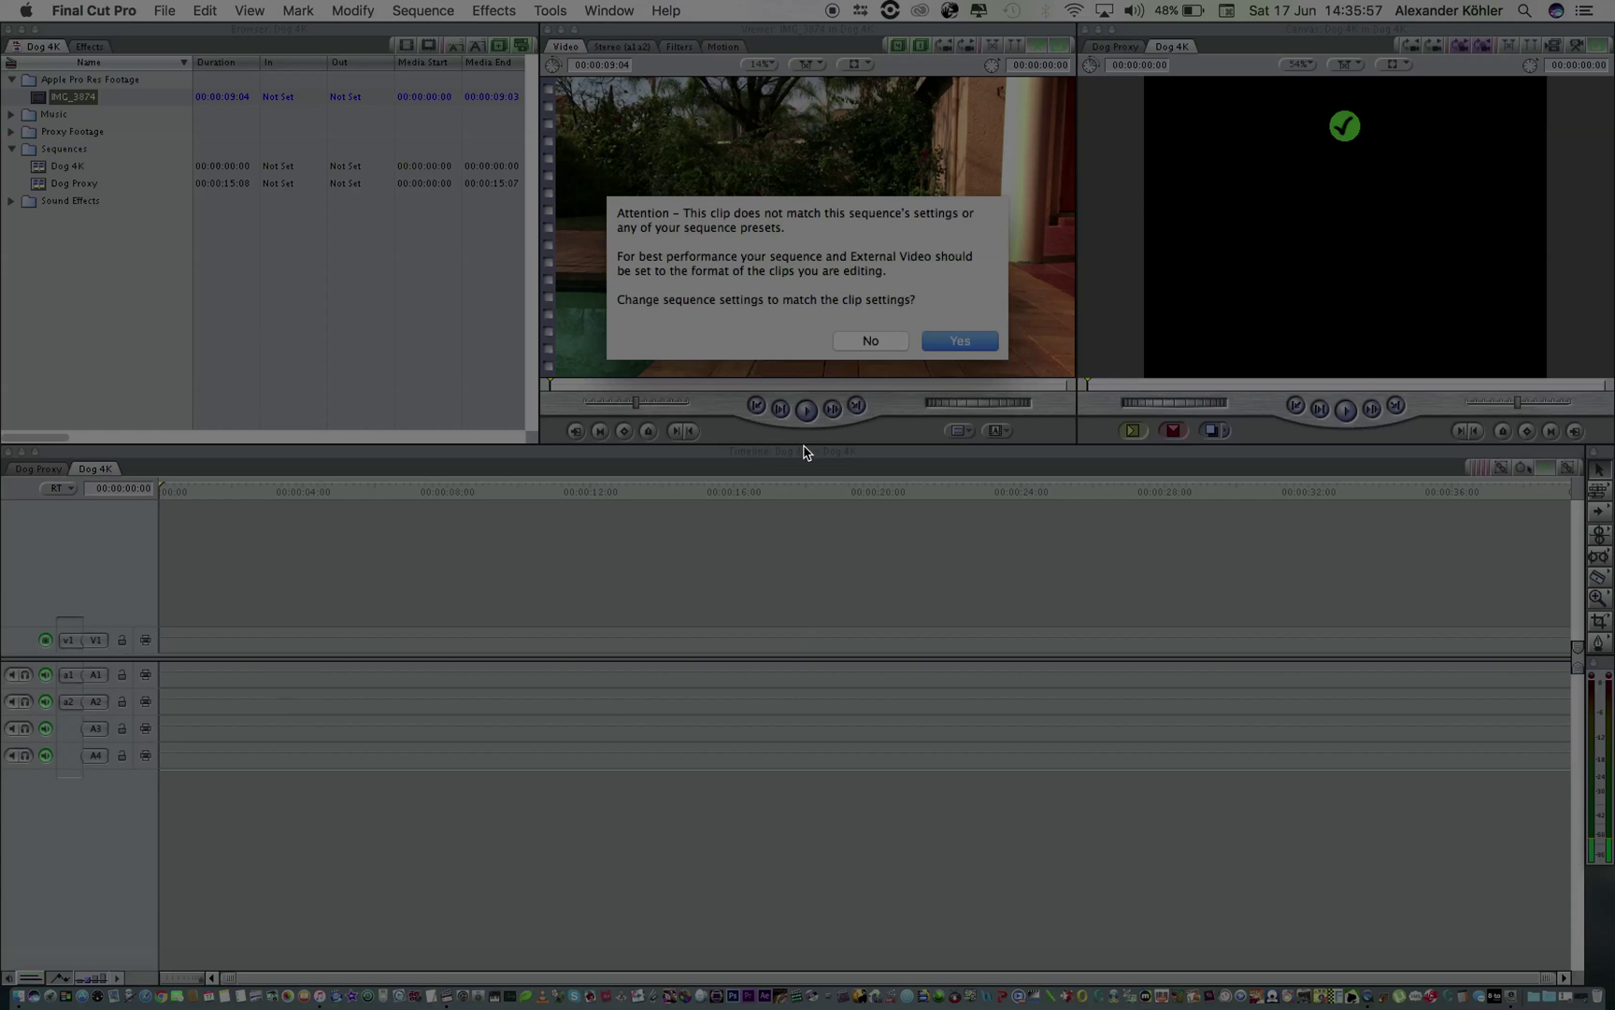
left_click(959, 341)
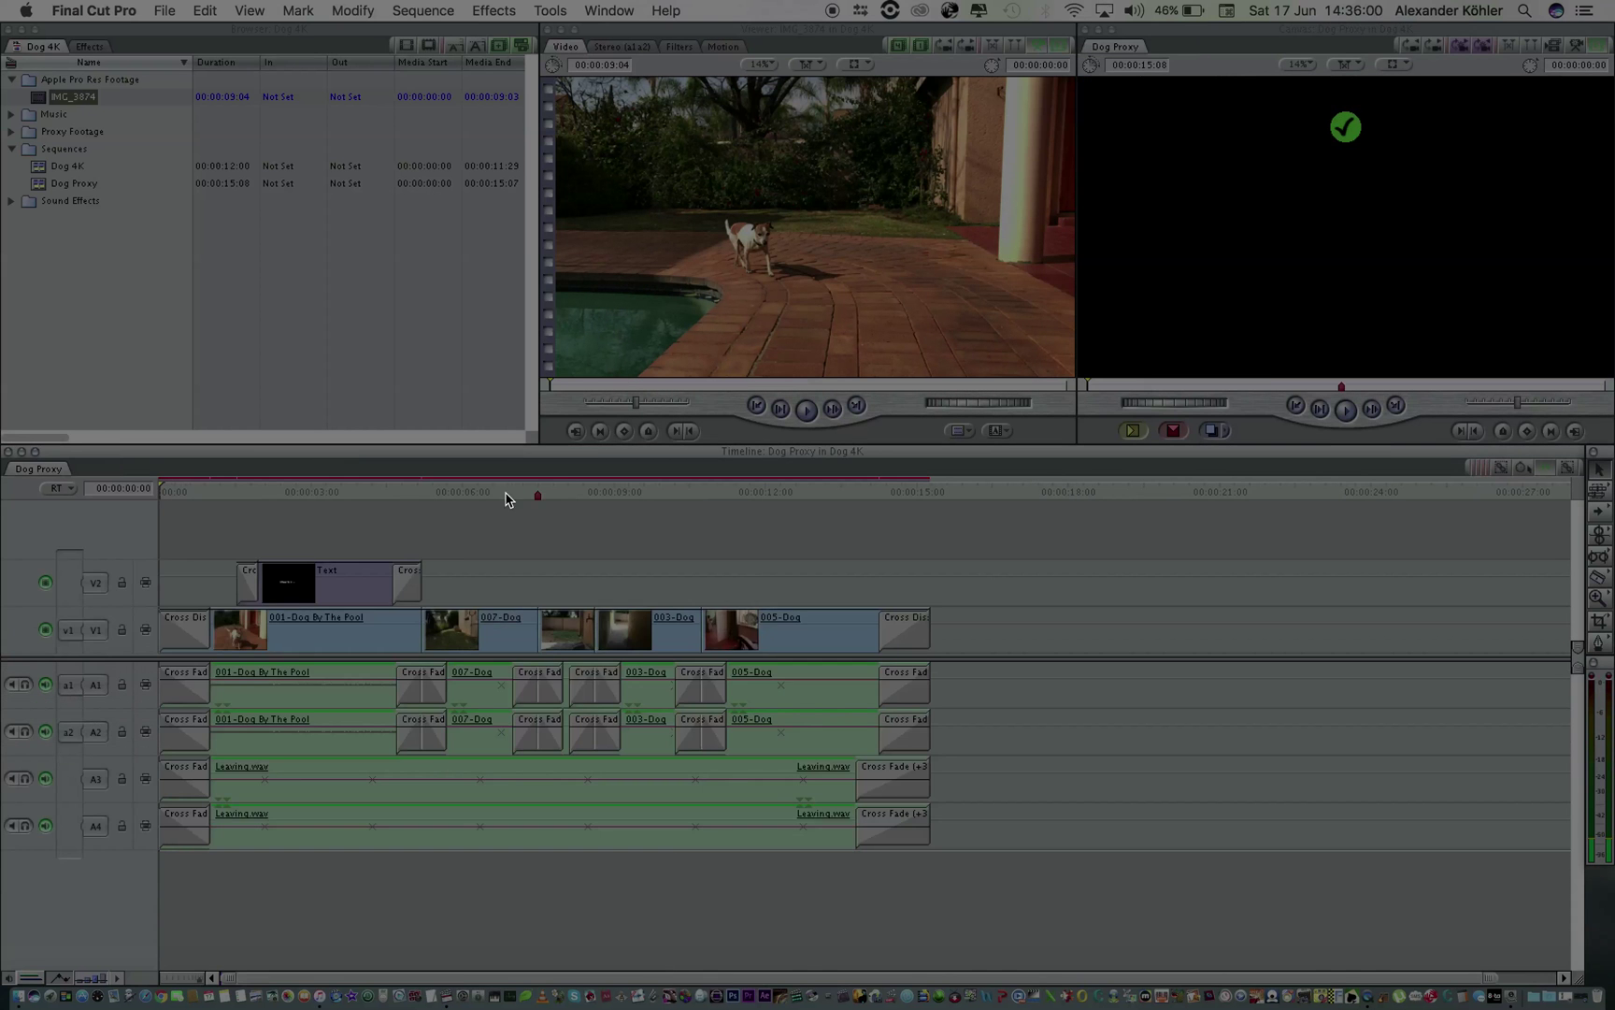
Delete the IMG_3874 video and audio from the Dog 4K sequence, leaving its timeline empty
left_click_drag(472, 497, 389, 505)
left_click(466, 692)
key("Delete")
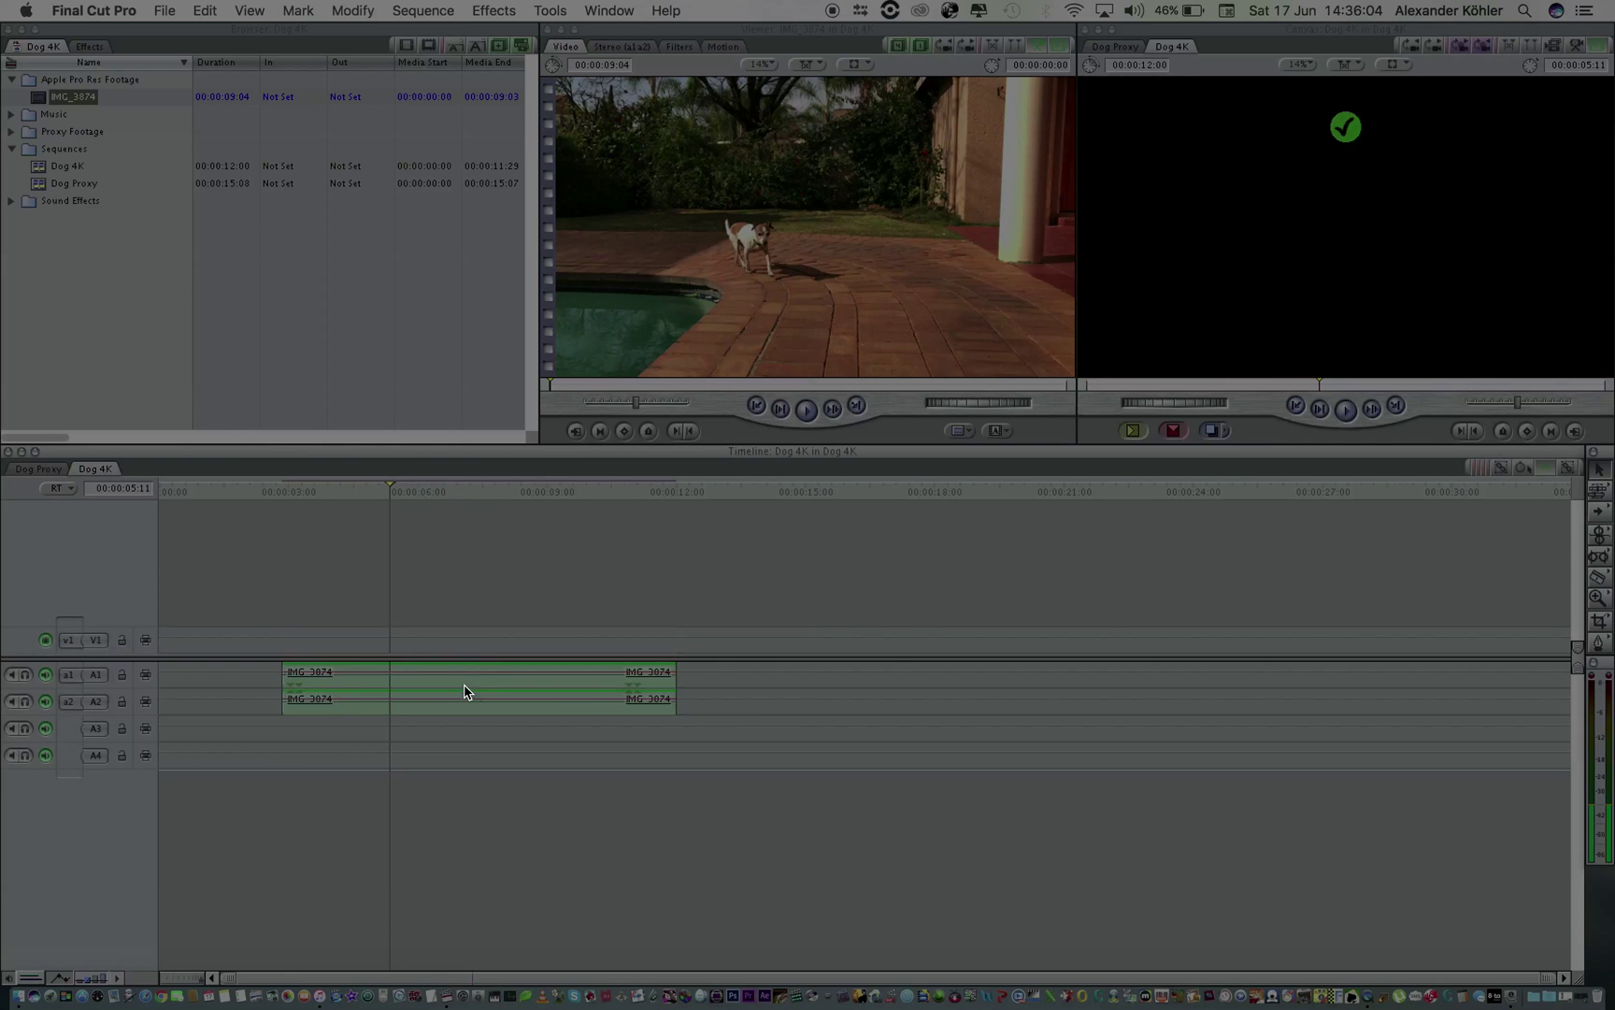
left_click(573, 683)
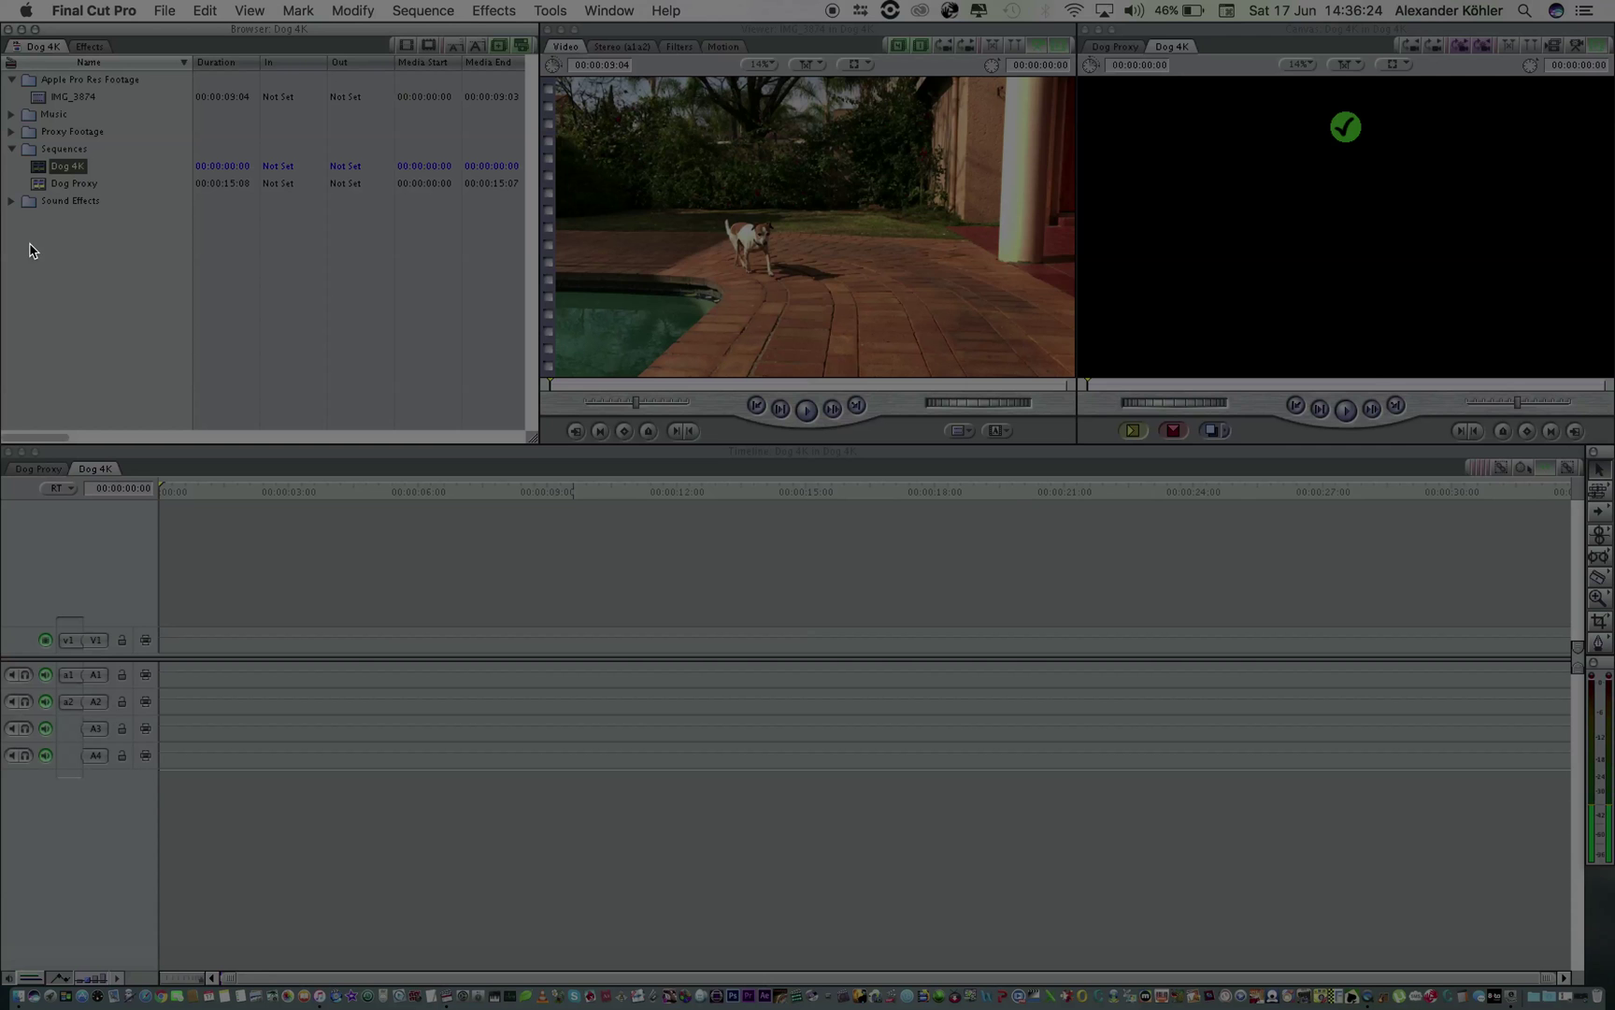
Copy the entire edit from the Dog Proxy sequence into the Dog 4K sequence and scrub through it
left_click(39, 468)
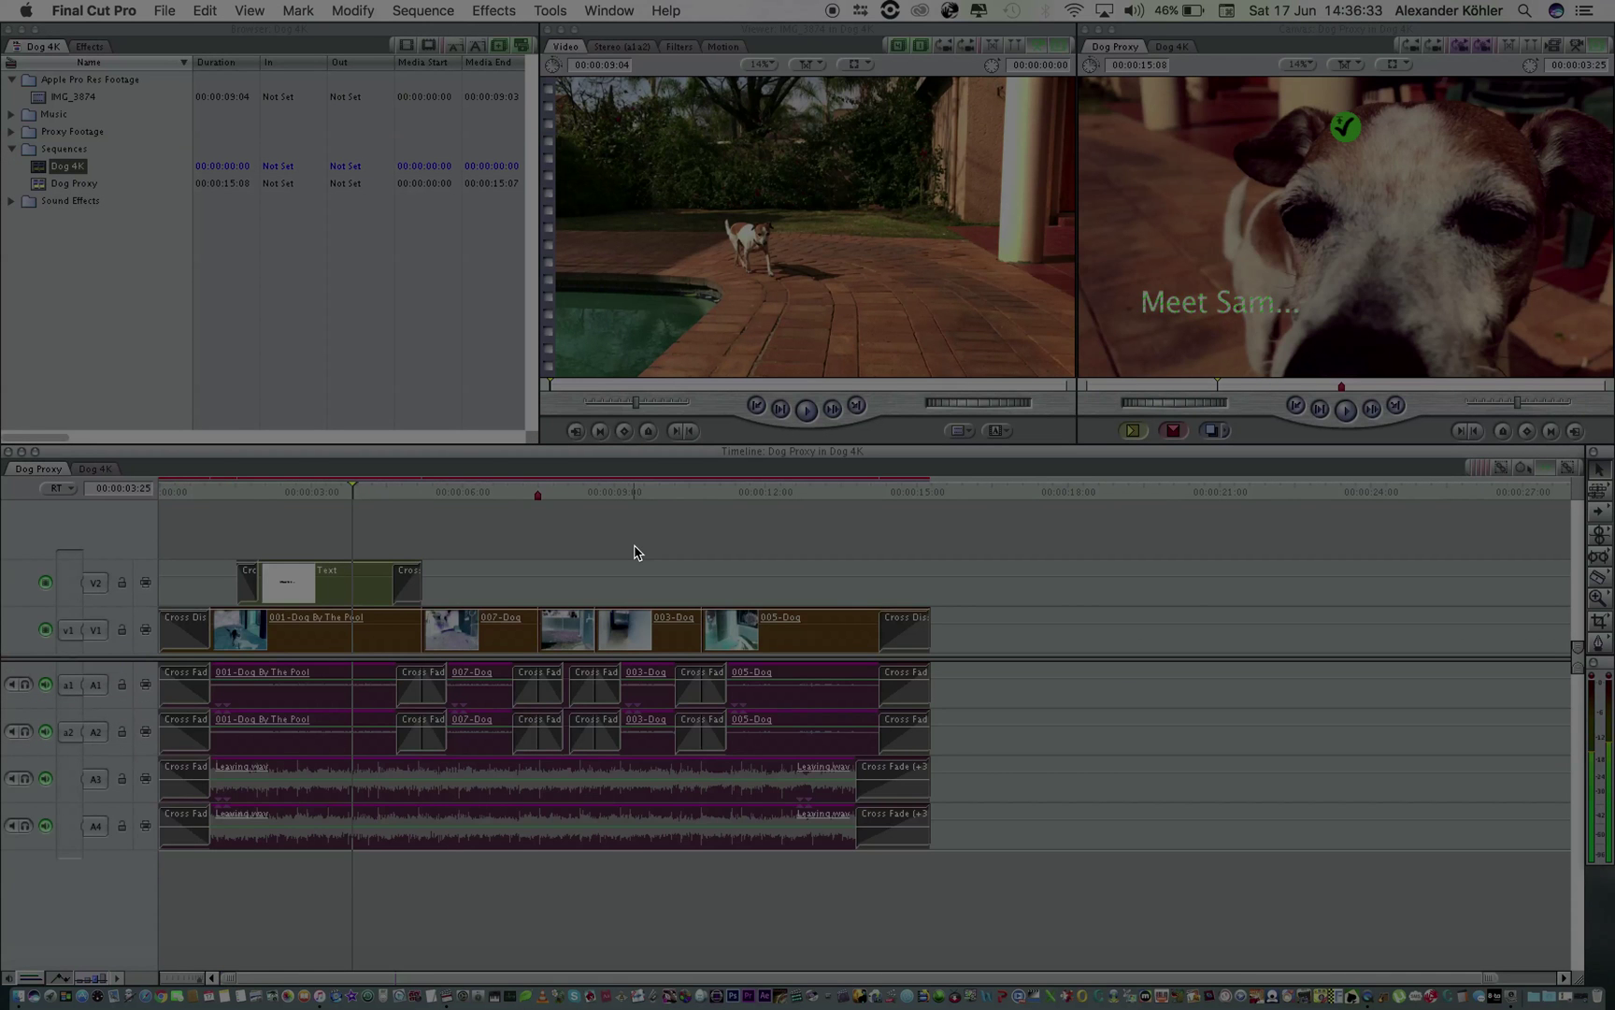
left_click(84, 470)
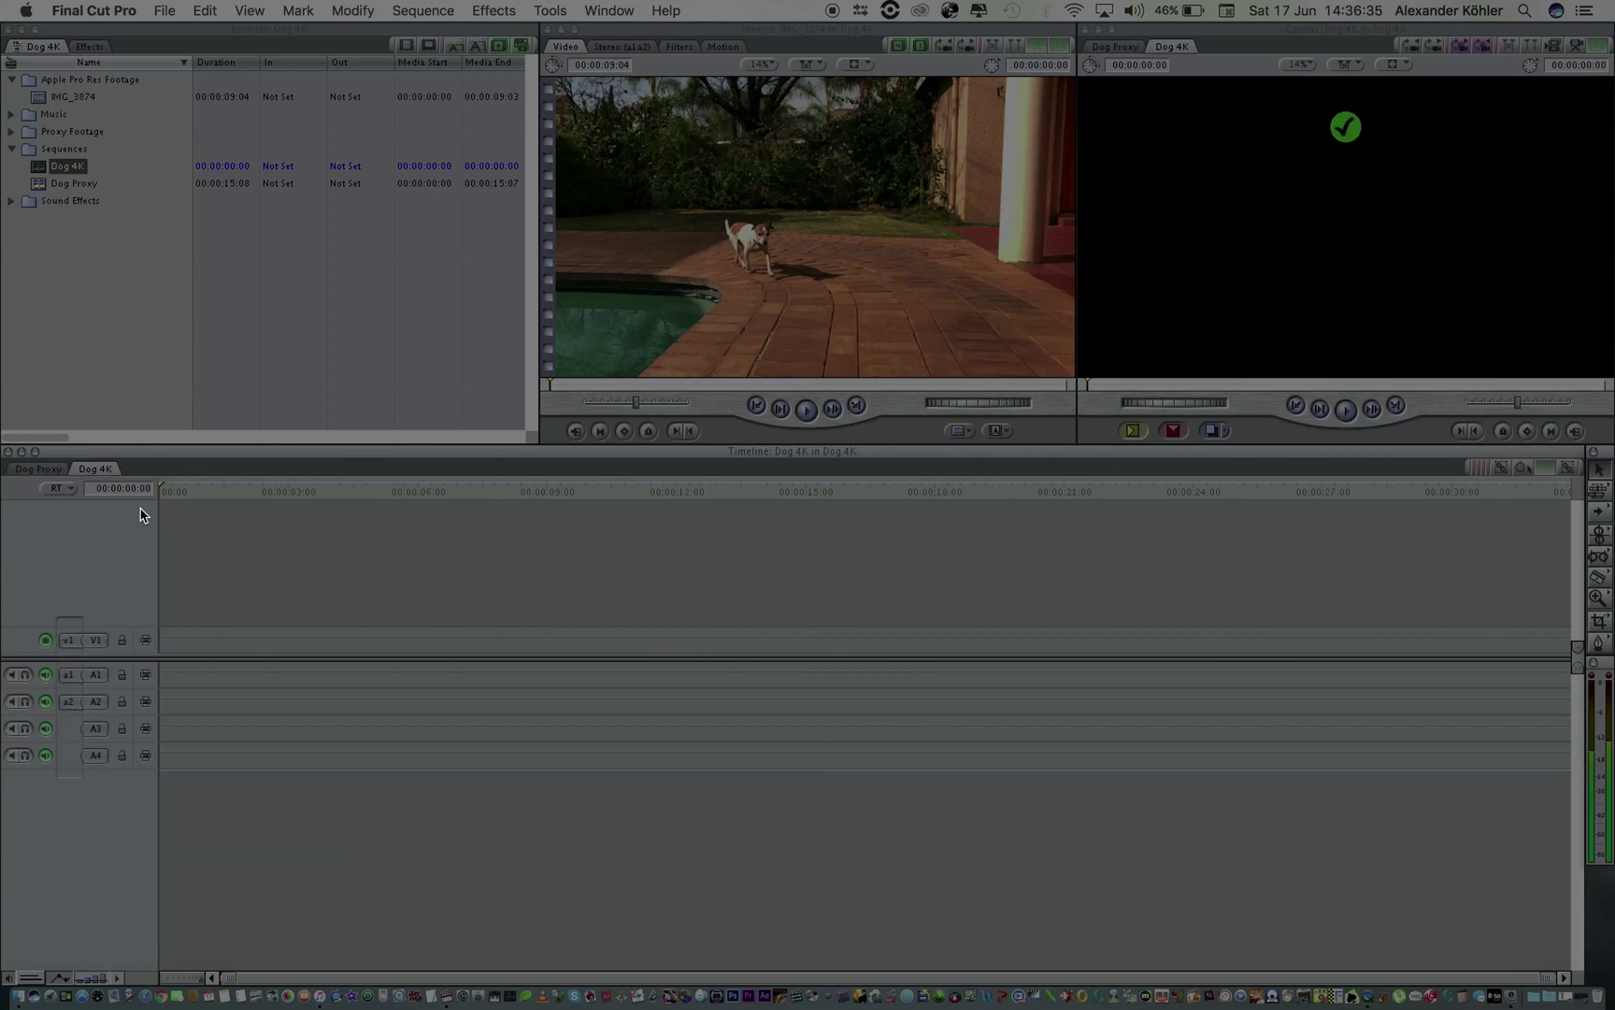
key("super+v")
left_click(360, 523)
left_click(363, 492)
left_click_drag(363, 492, 133, 487)
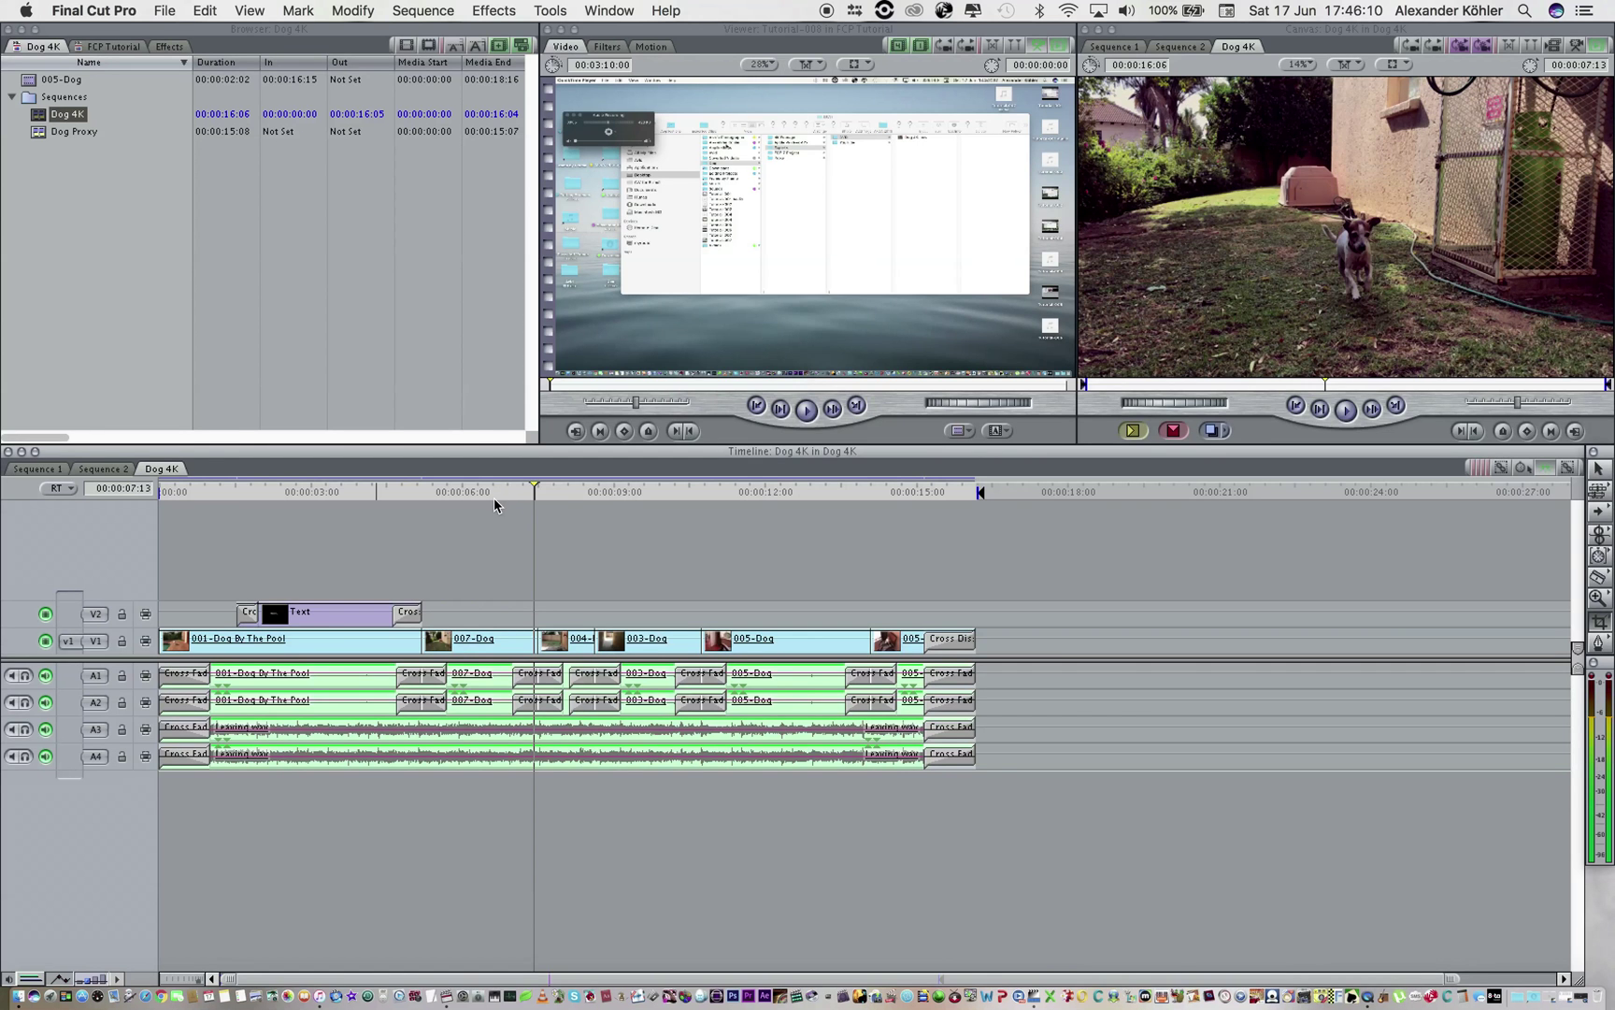
left_click_drag(502, 495, 487, 497)
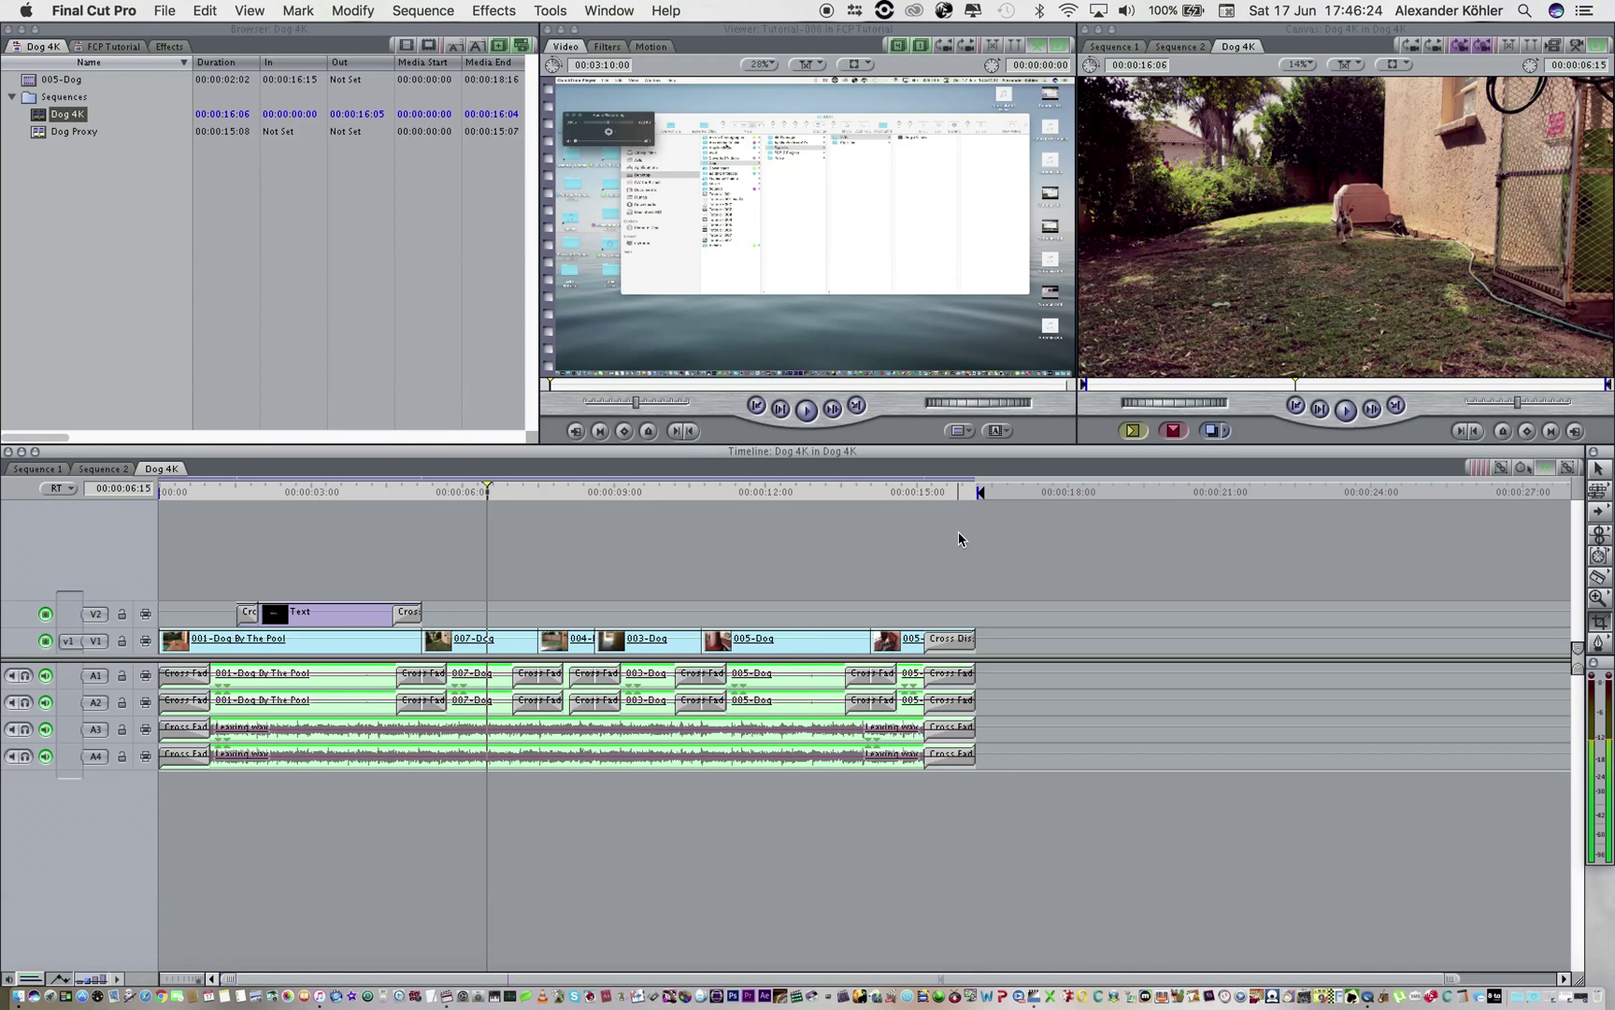
Review the QuickTime movie export settings for the Dog 4K sequence and its destination folders under Exports, then cancel the export
left_click(165, 11)
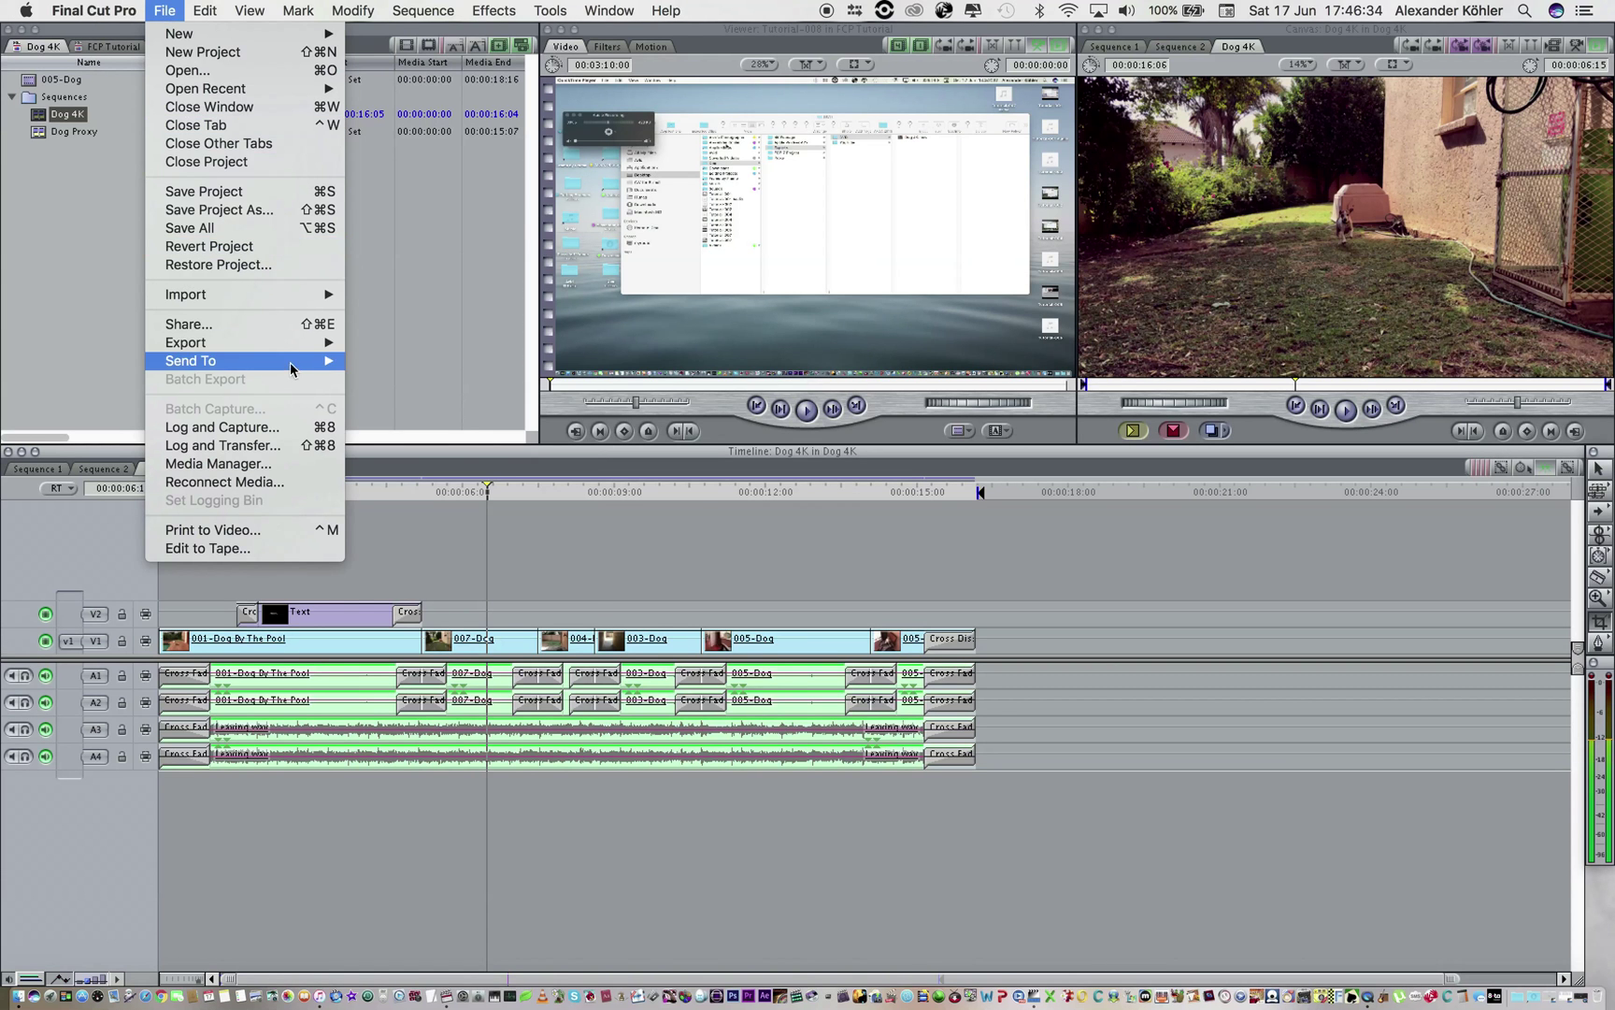
mouse_move(293, 344)
left_click(491, 343)
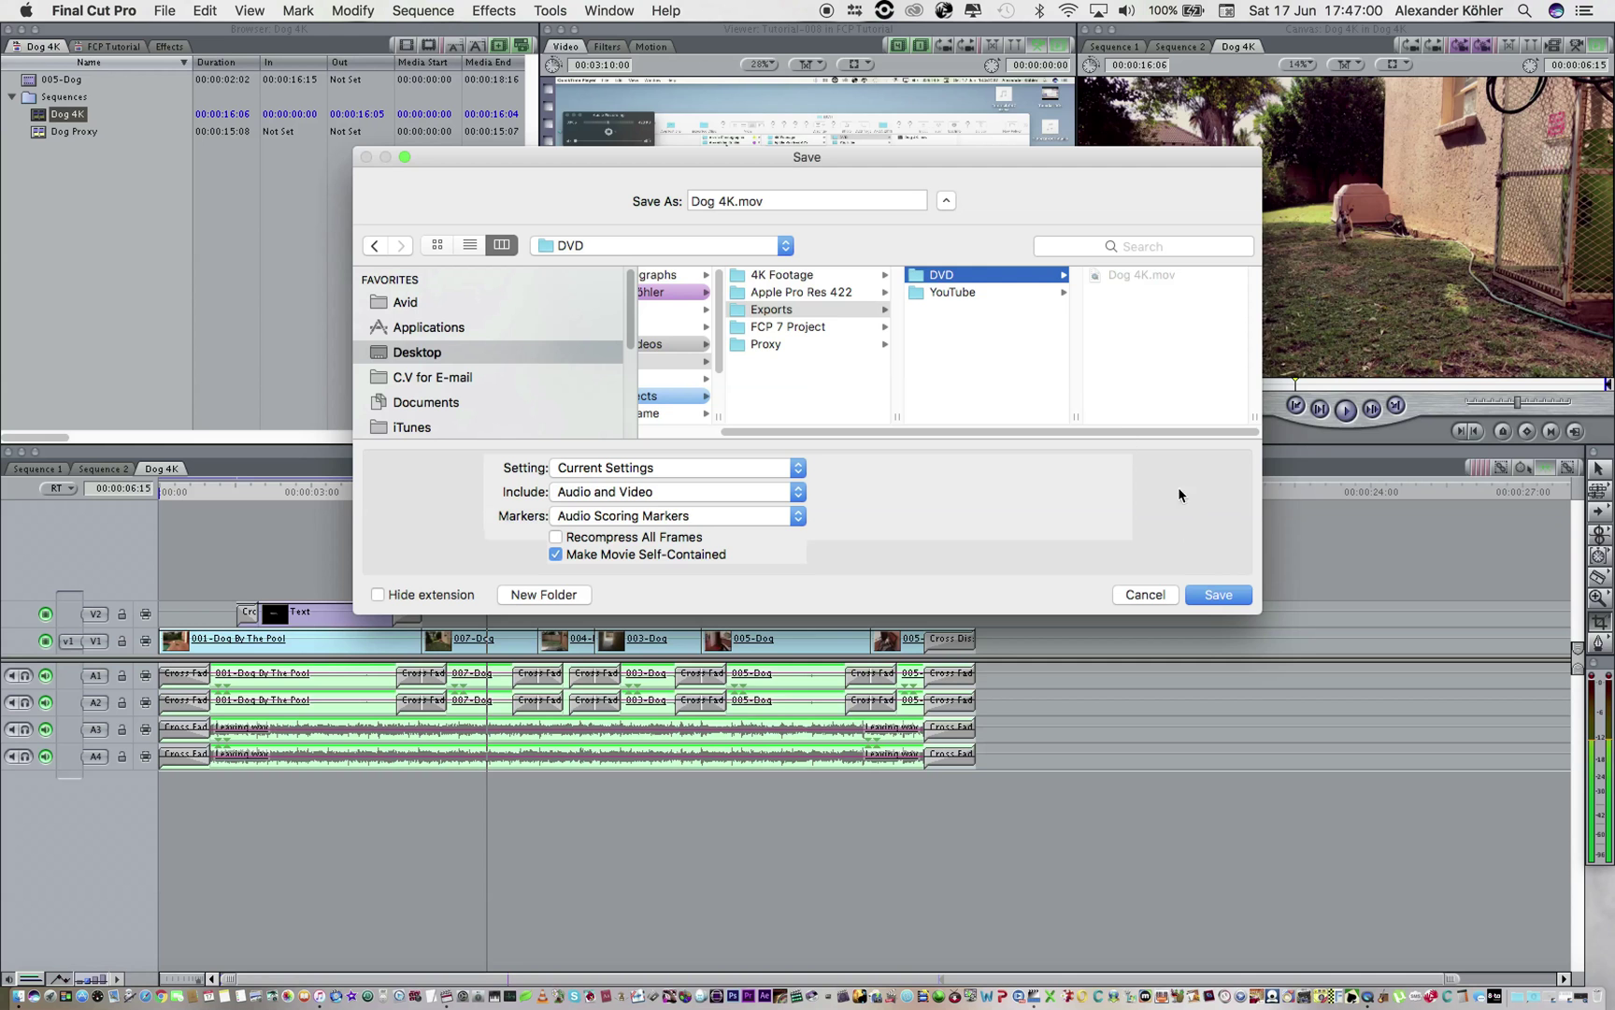
left_click(1019, 344)
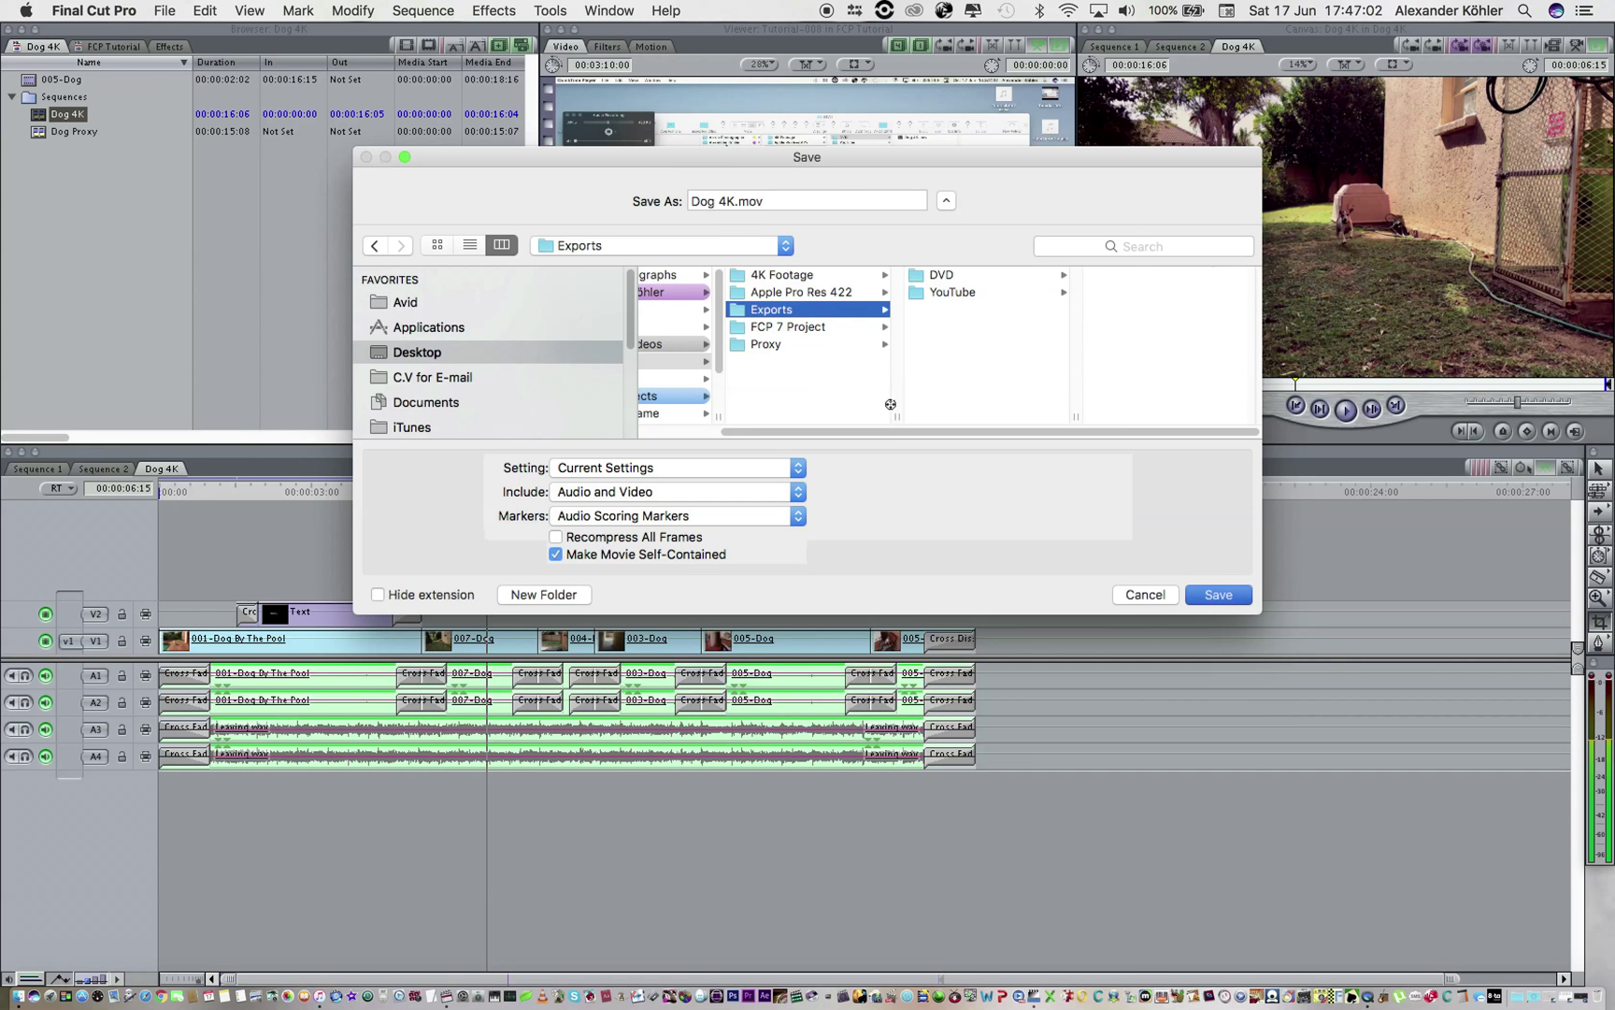
key("Escape")
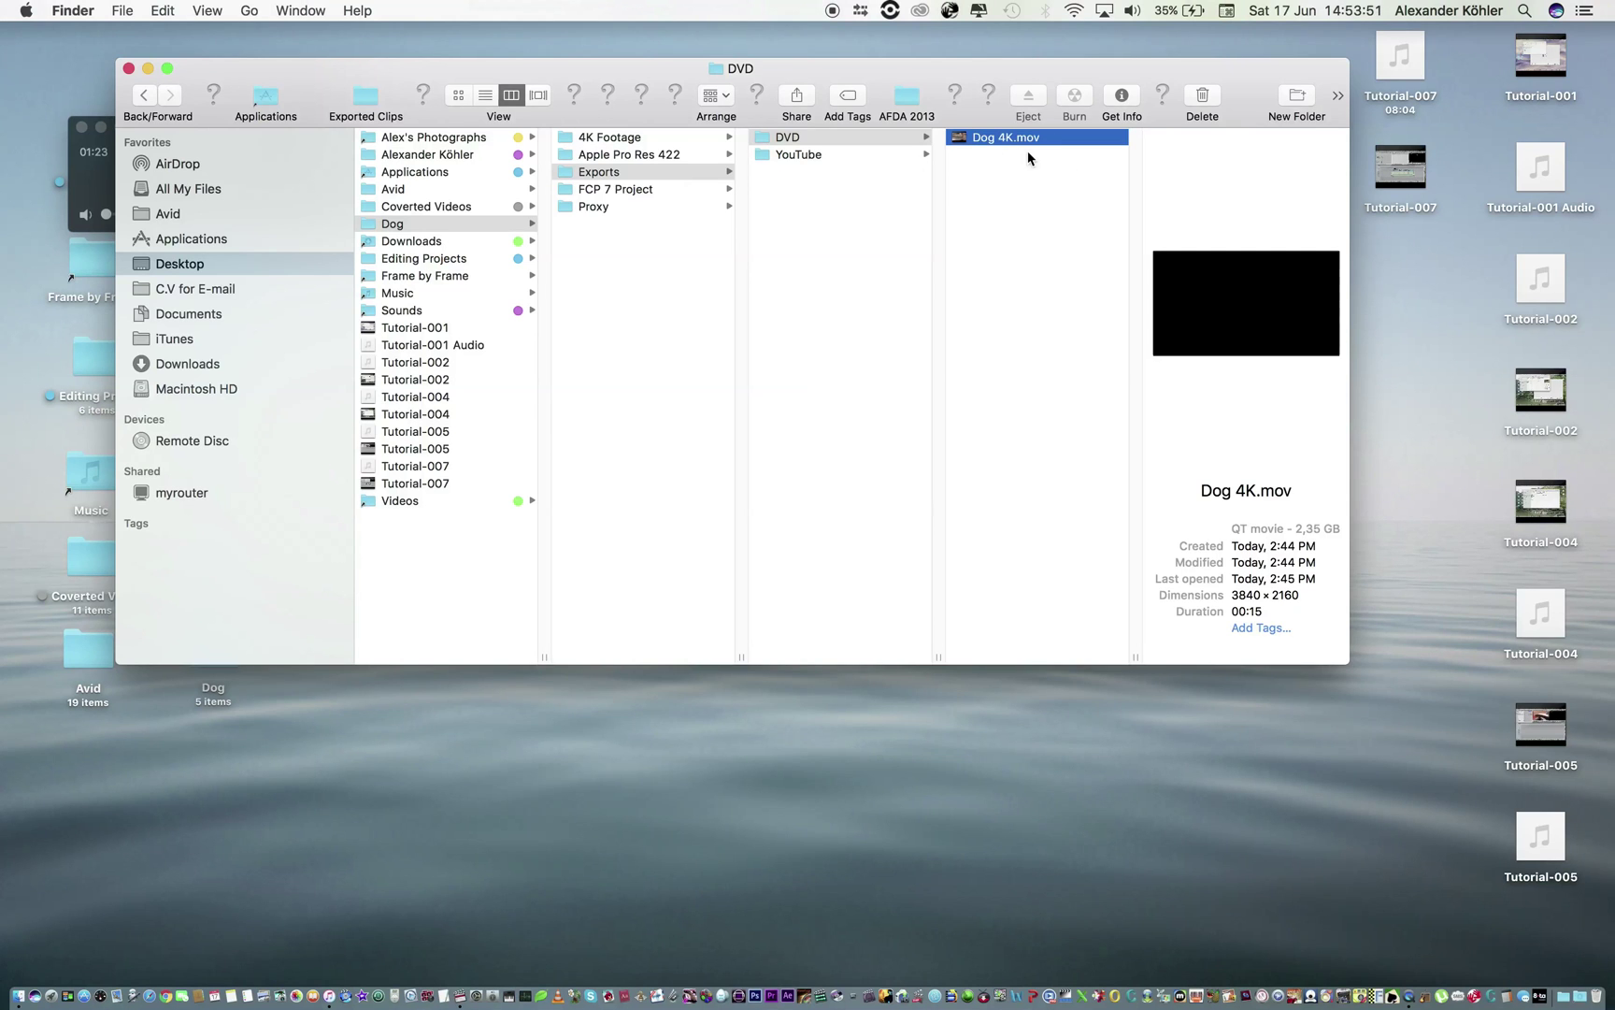
Switch to MPEG Streamclip and load Dog 4K.mov from the DVD export folder
left_click(1069, 997)
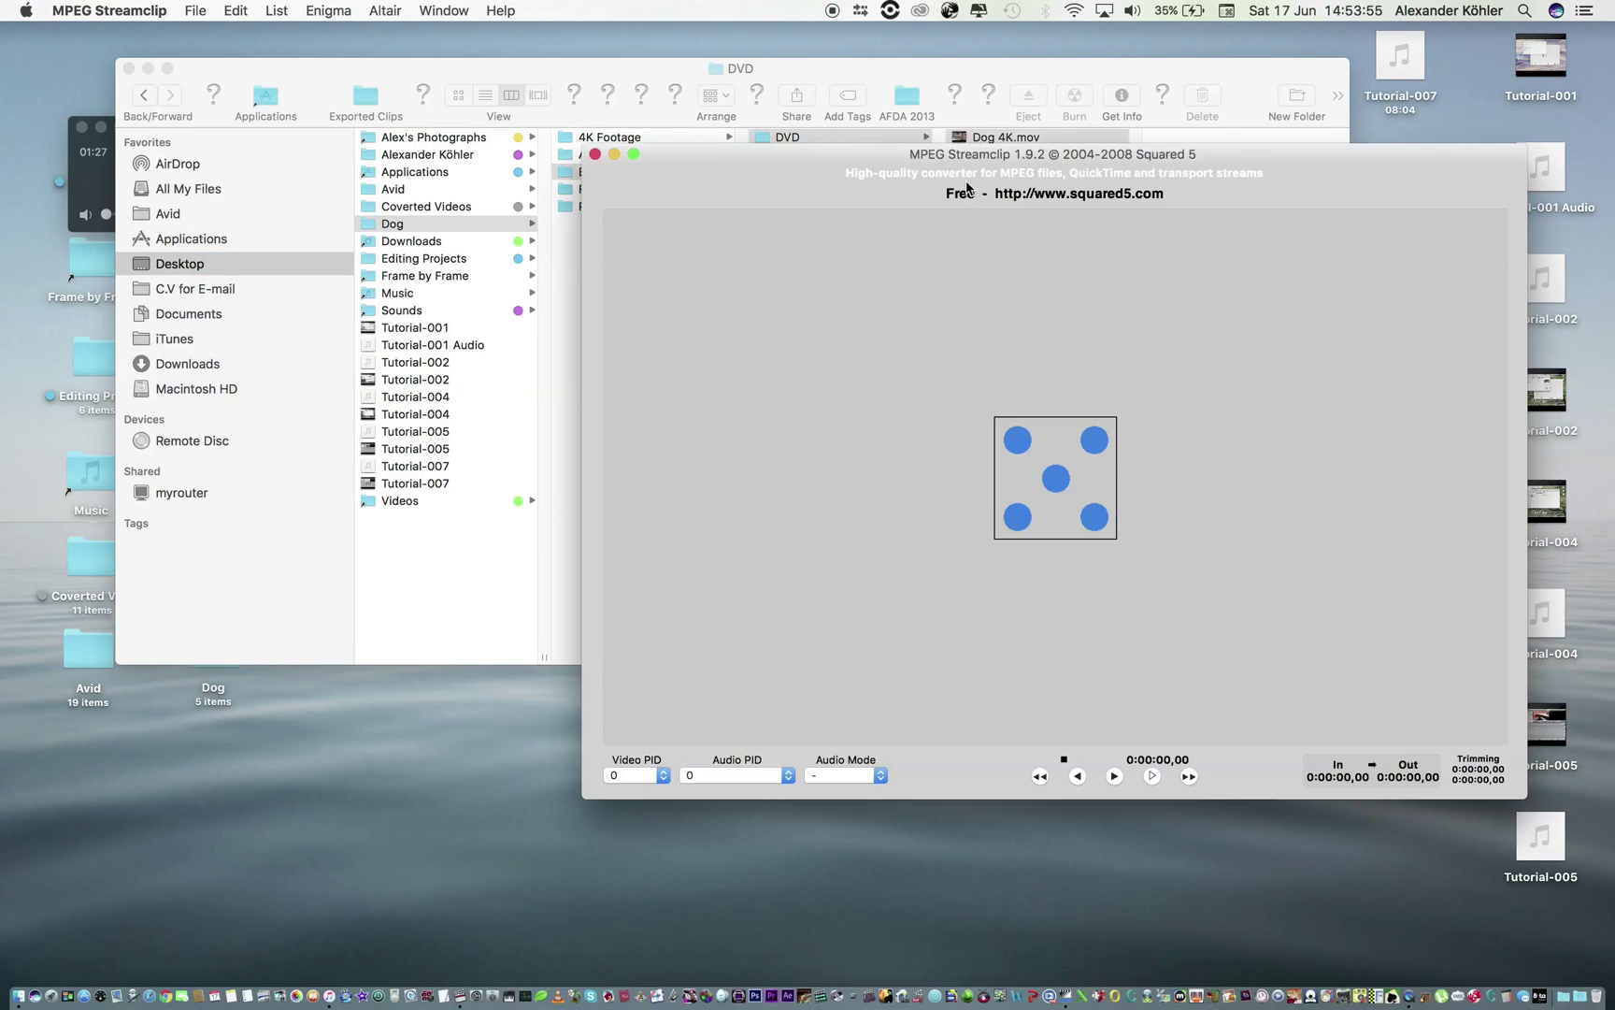
left_click_drag(992, 140, 824, 451)
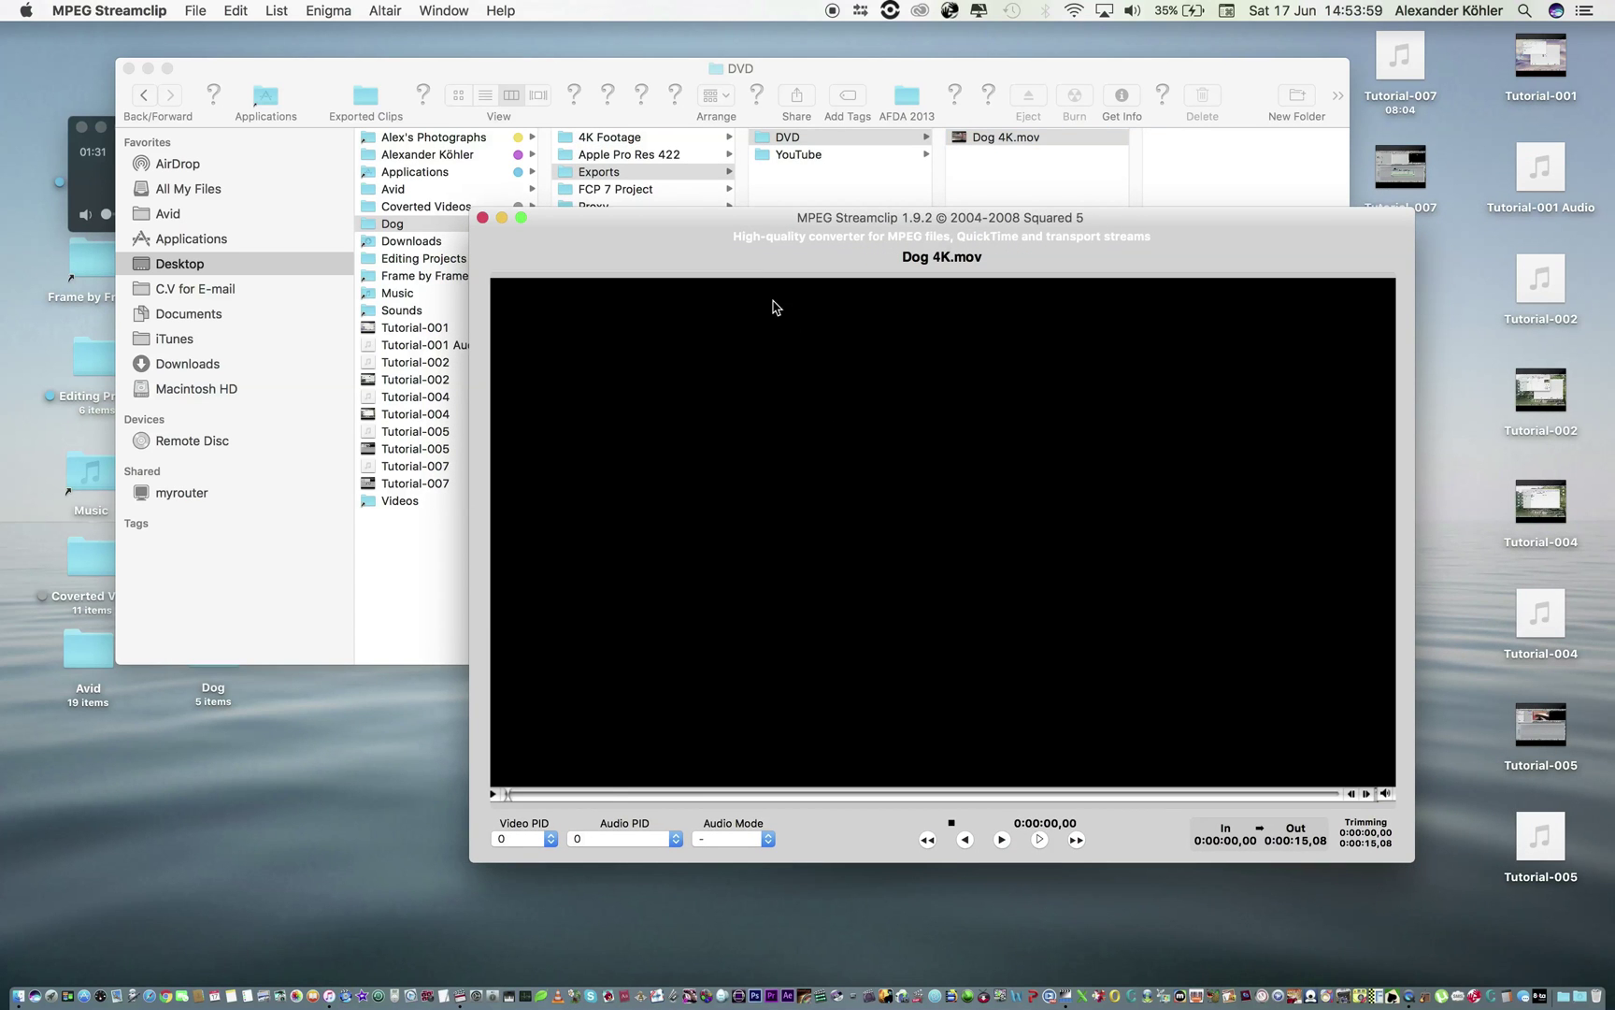
left_click_drag(757, 254, 420, 217)
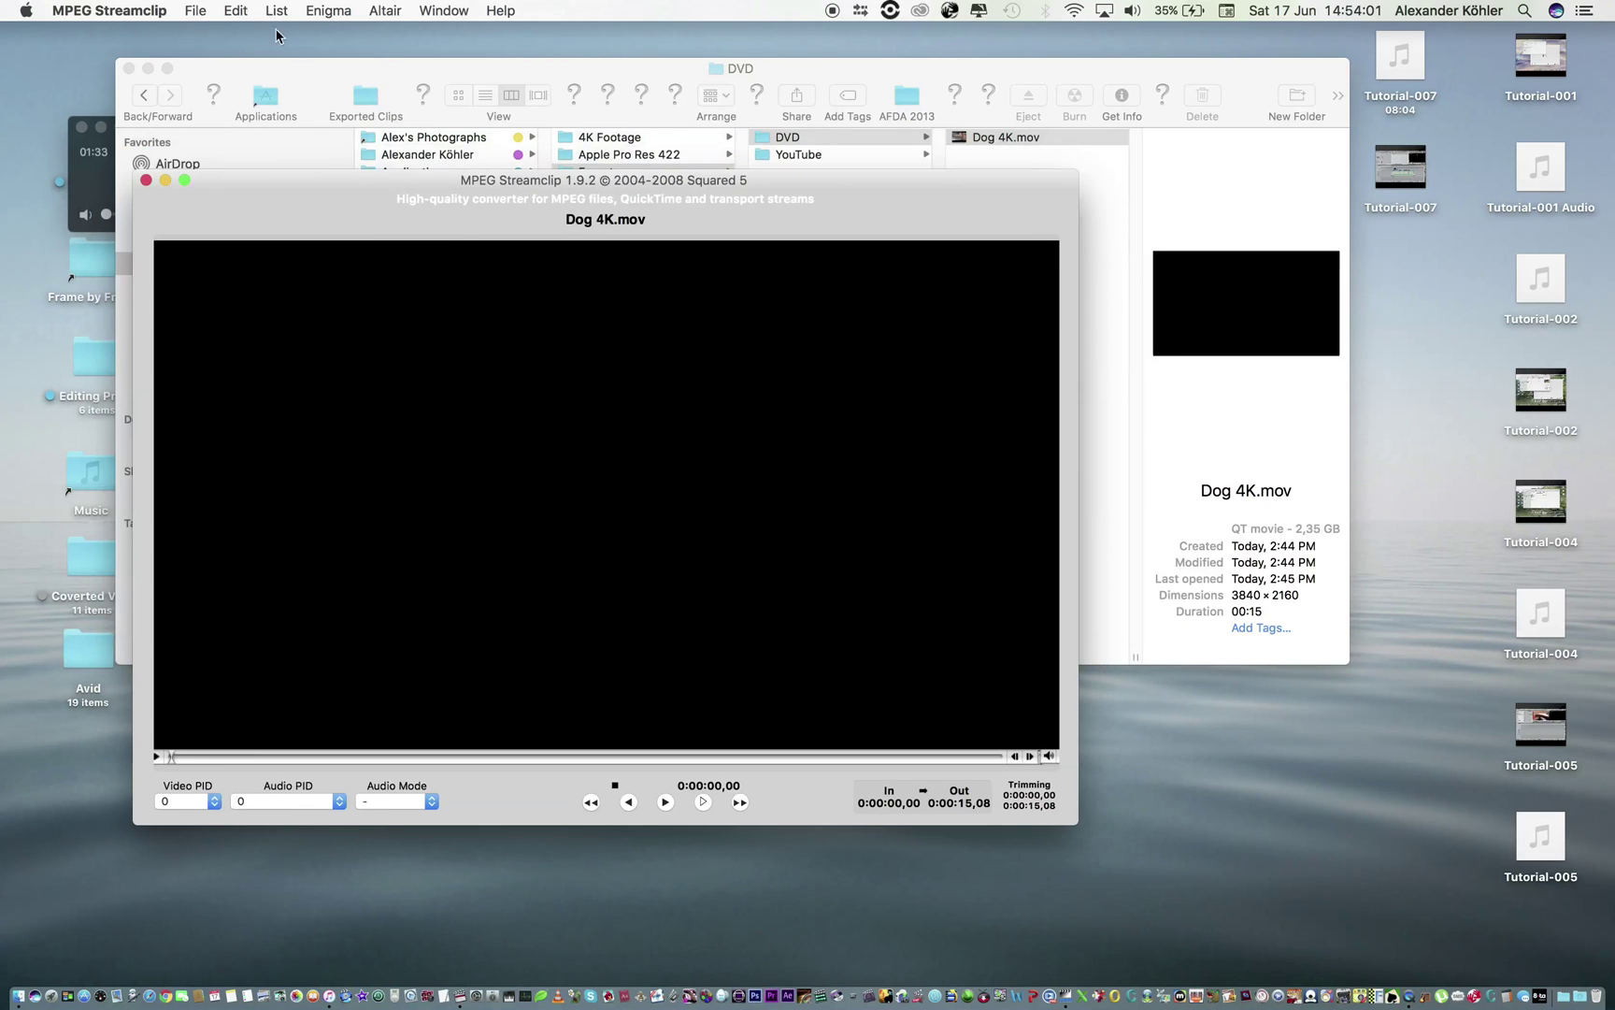
Export Dog 4K.mov to QuickTime as H.264 at 100% quality, 3840 × 2160 unscaled and 25 fps, with frame blending, better downscaling and no interlaced scaling
left_click(211, 7)
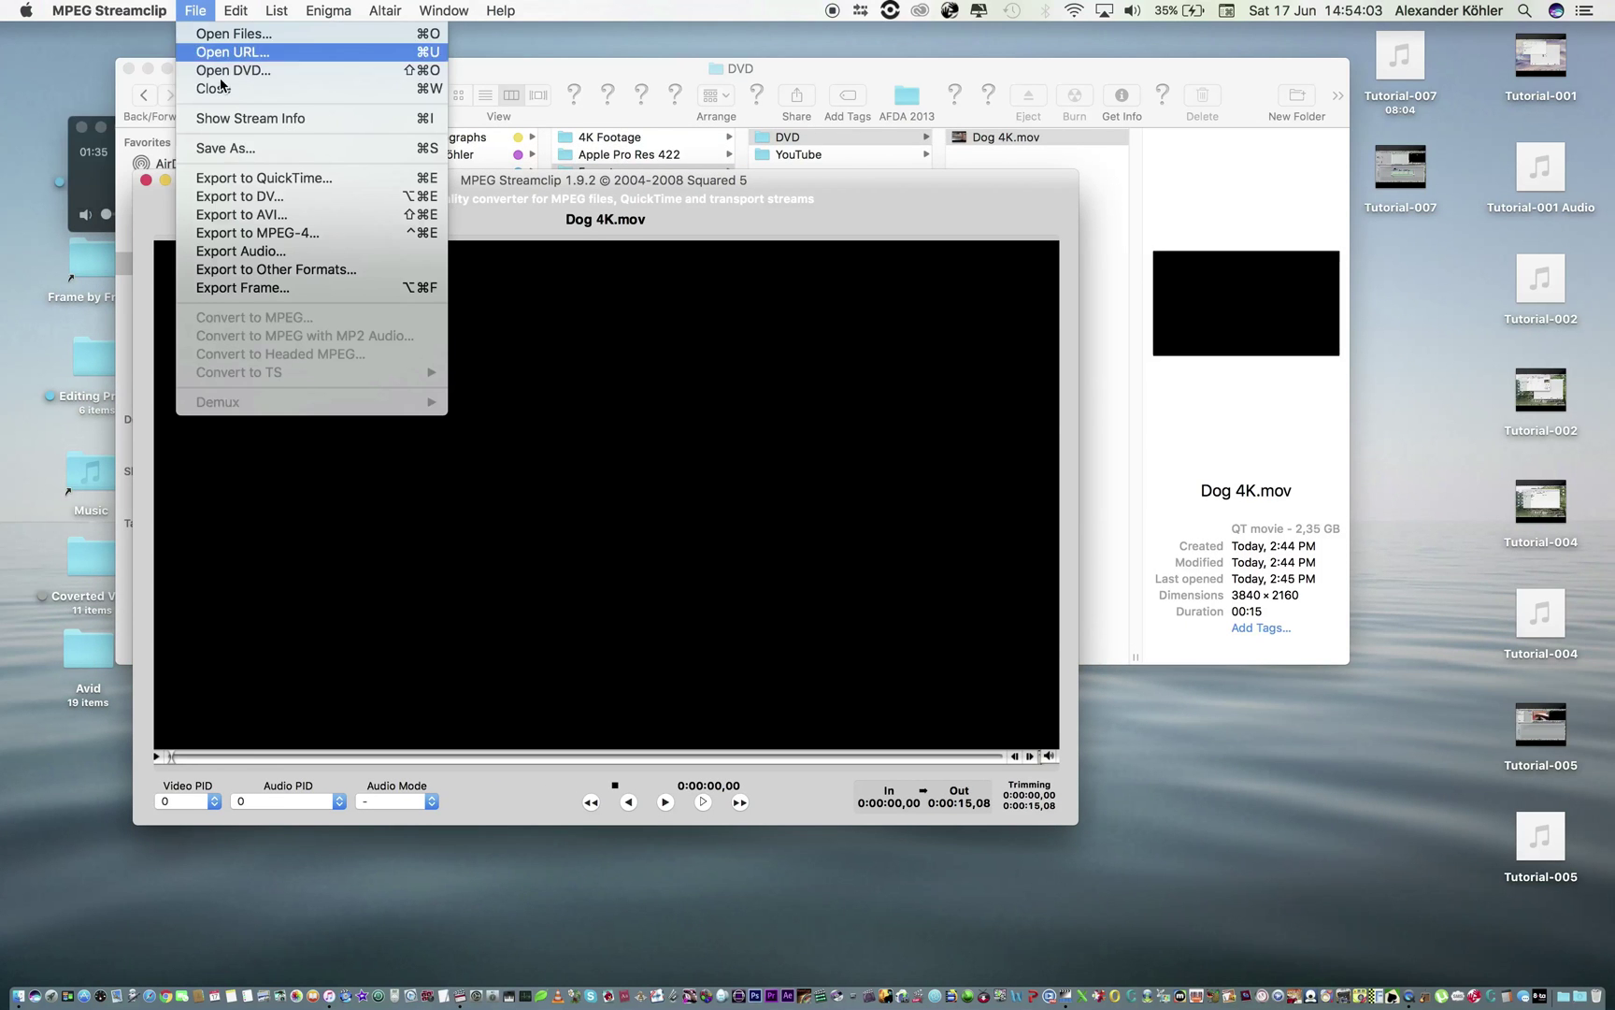
left_click(258, 179)
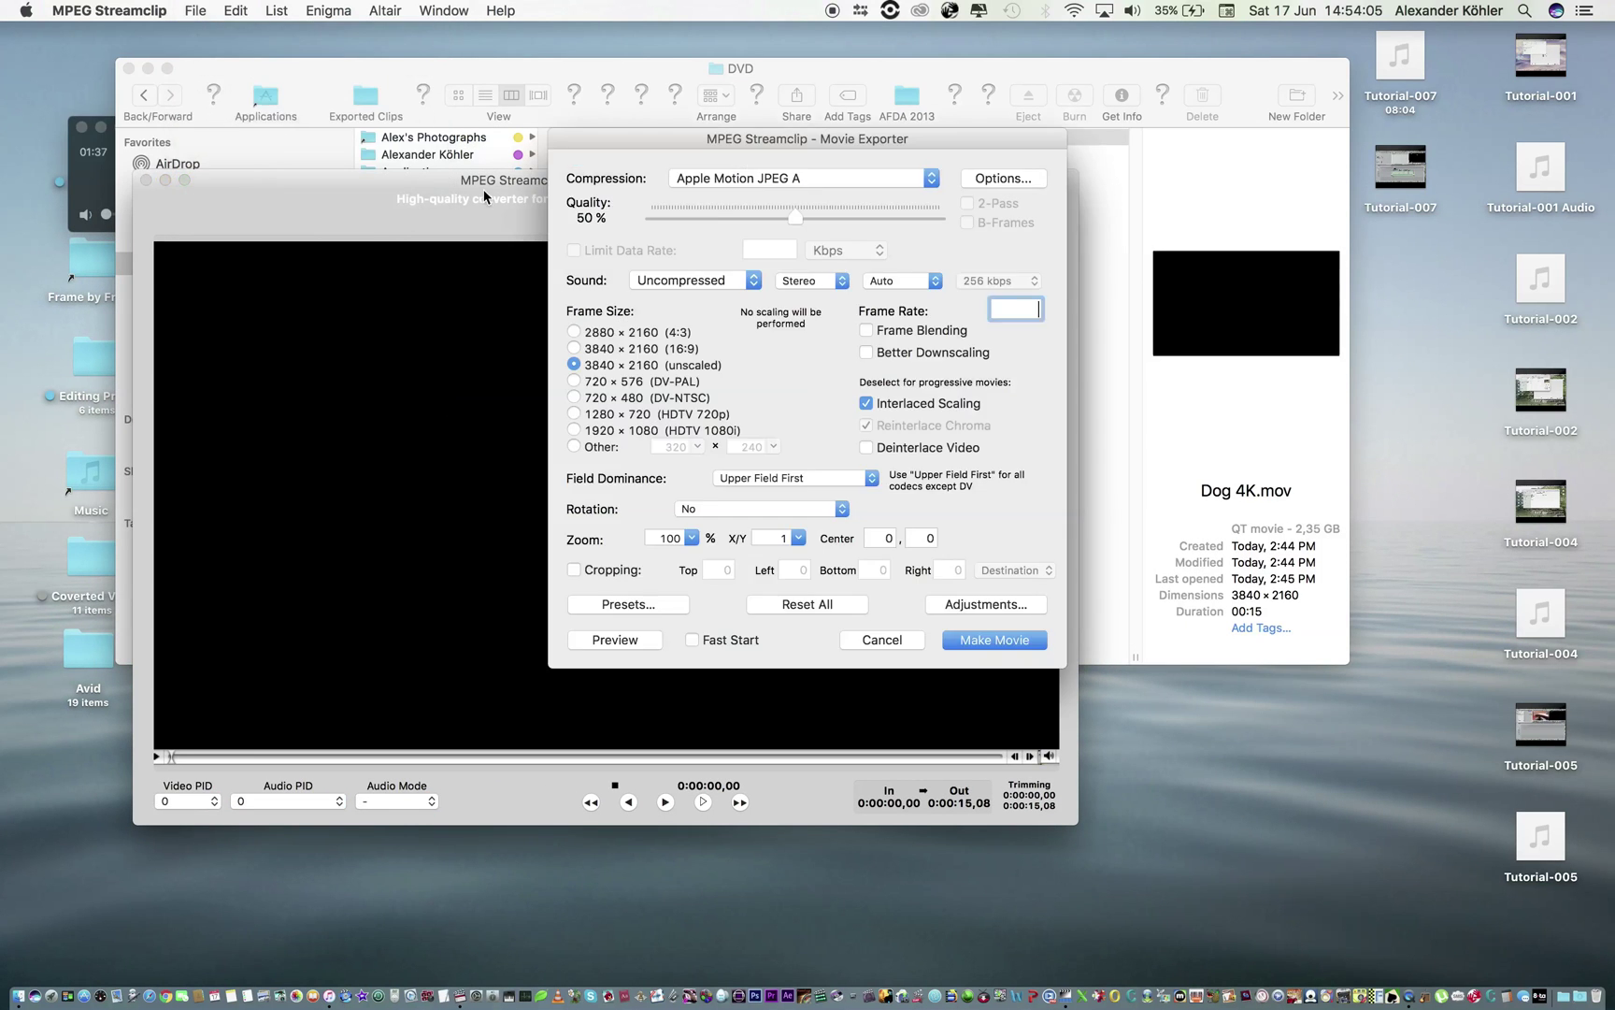
left_click(877, 185)
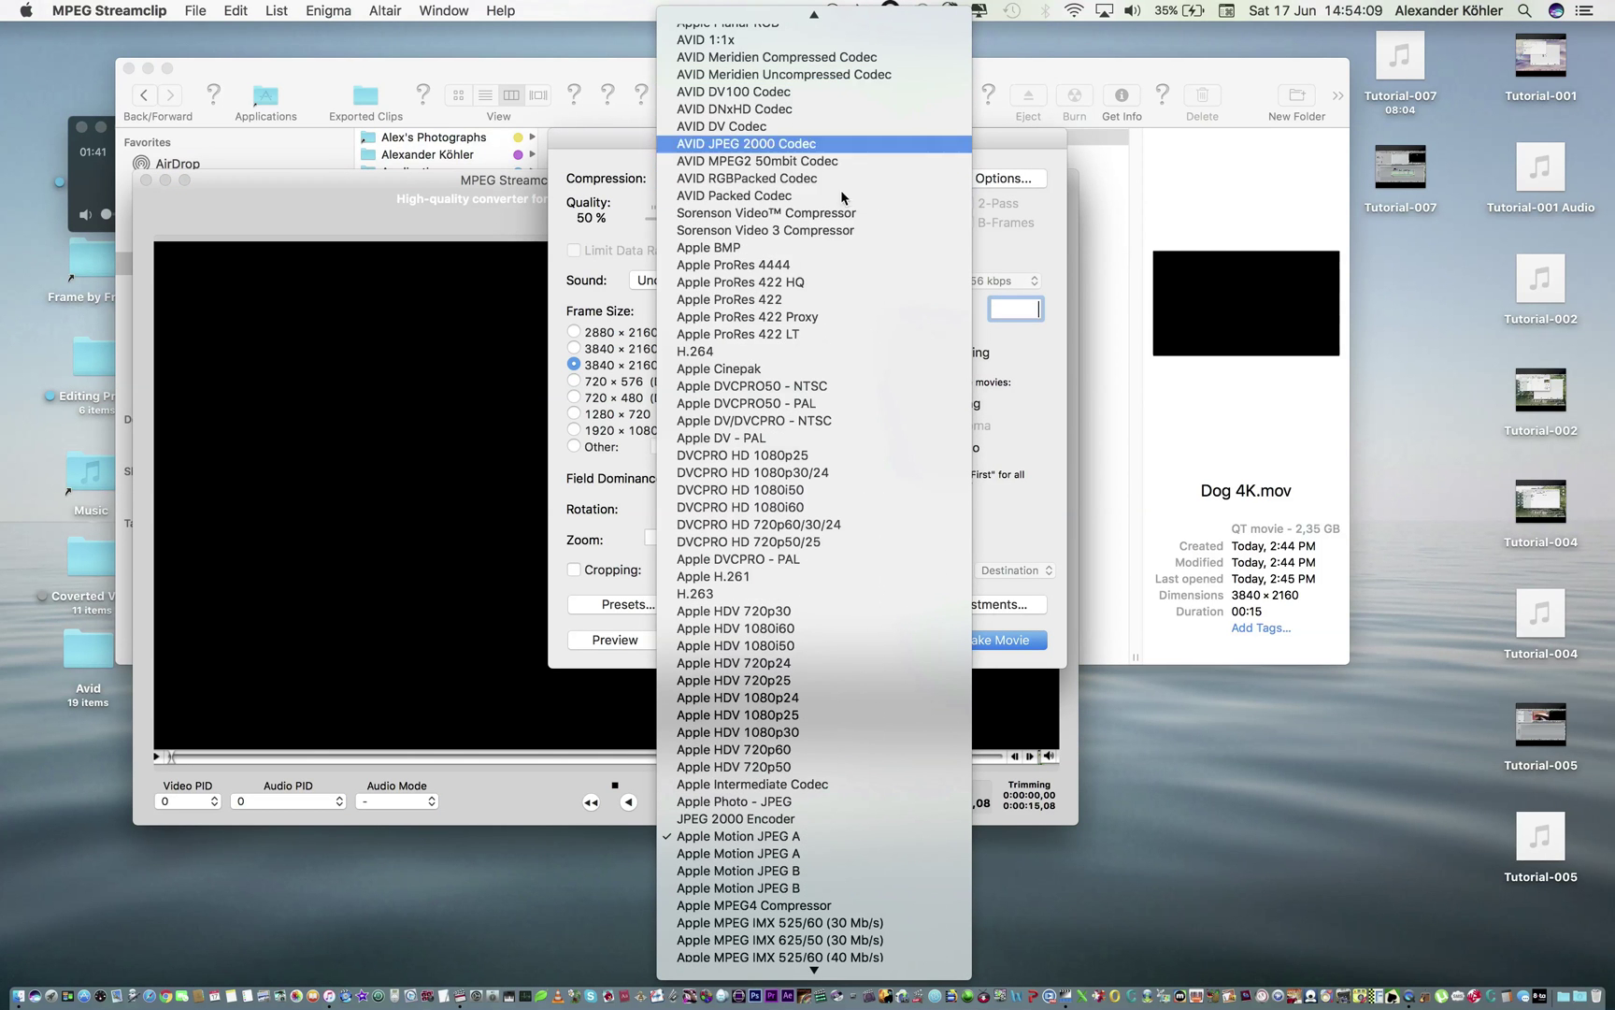
left_click(825, 355)
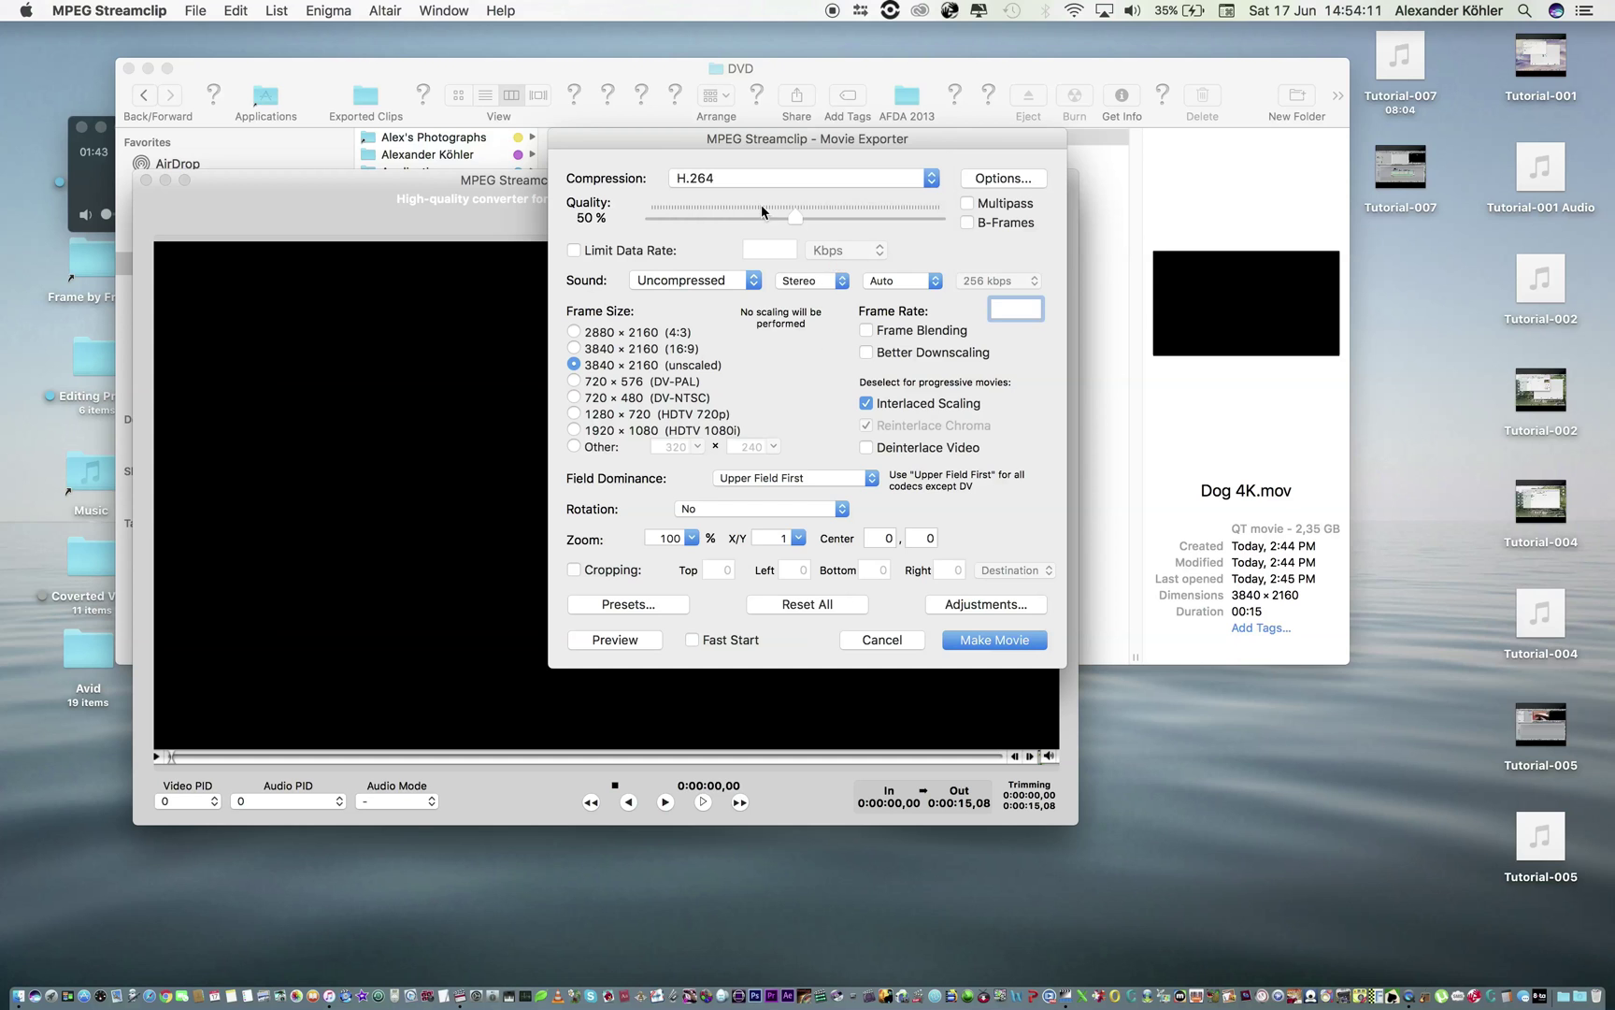
left_click_drag(801, 221, 907, 222)
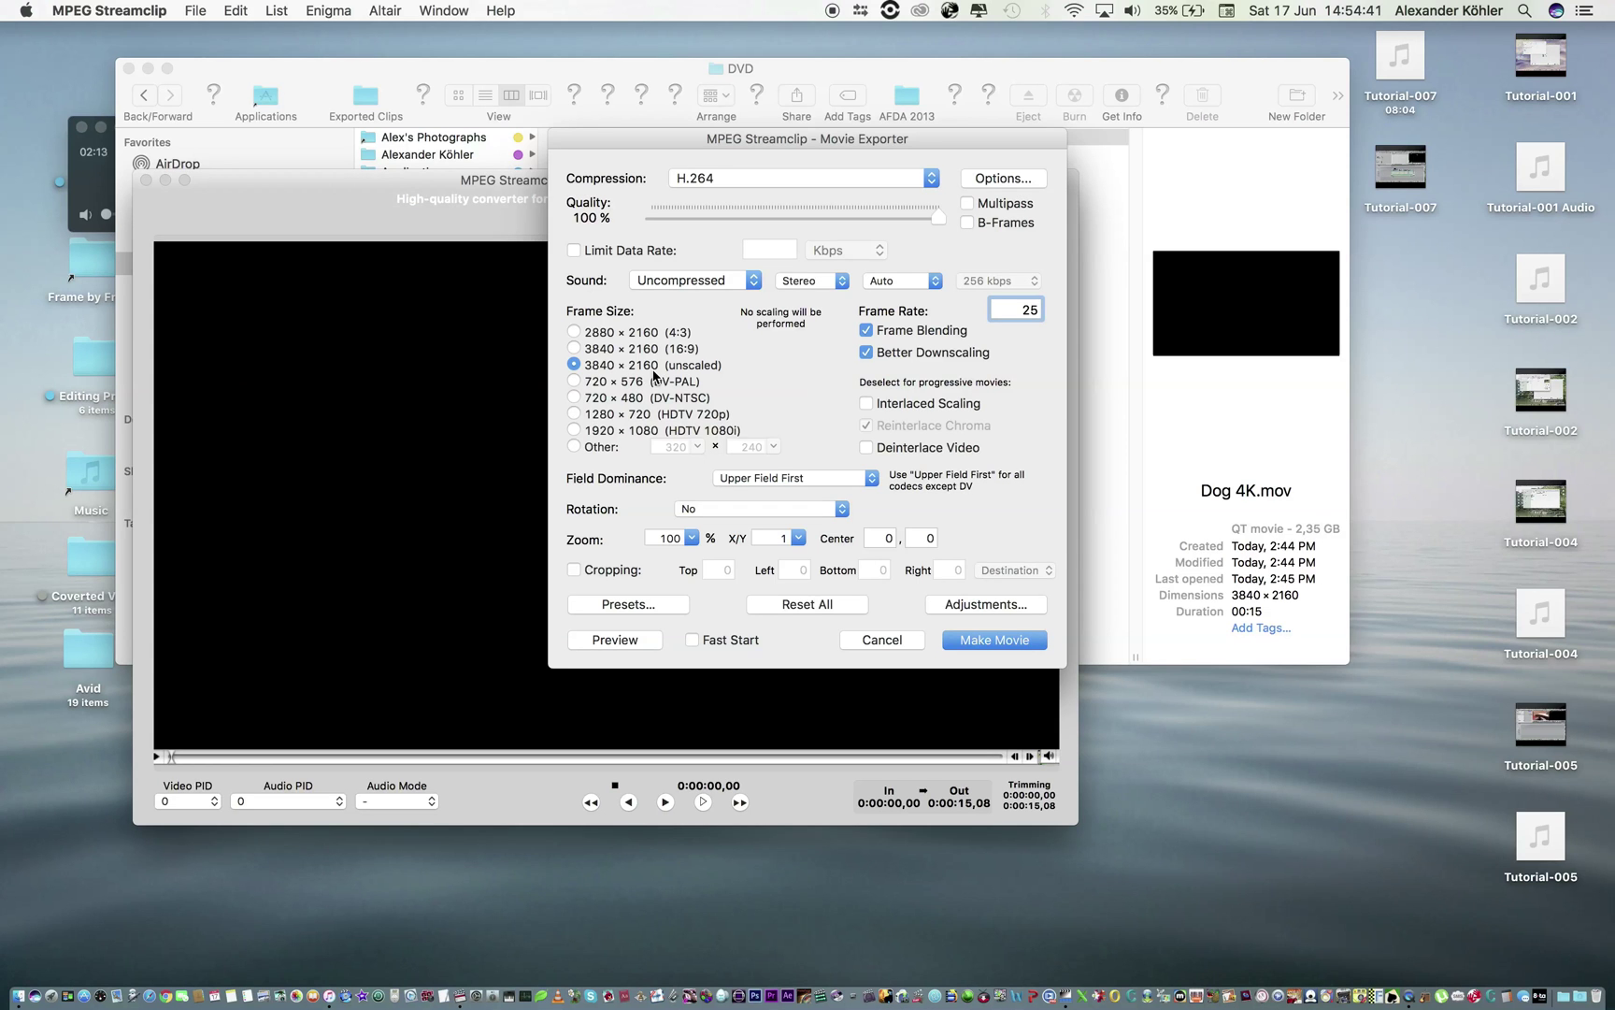
left_click(1010, 643)
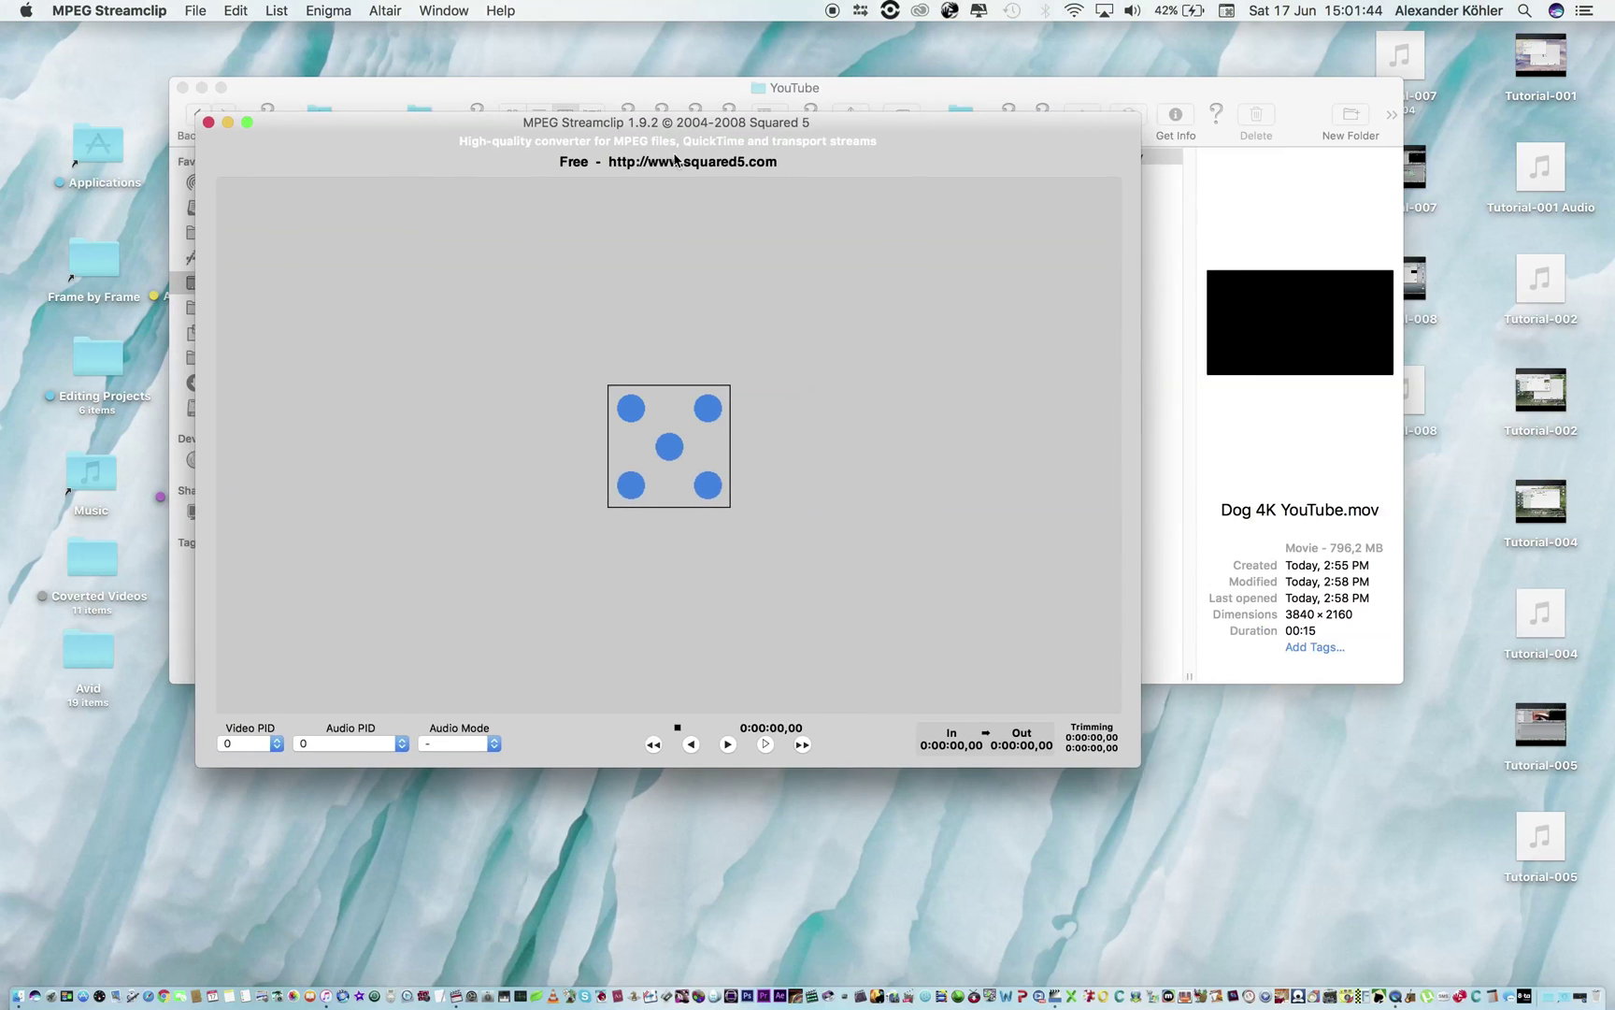
Minimise MPEG Streamclip and inspect the file details of Dog 4K YouTube.mov in the YouTube export folder
left_click_drag(195, 122, 251, 125)
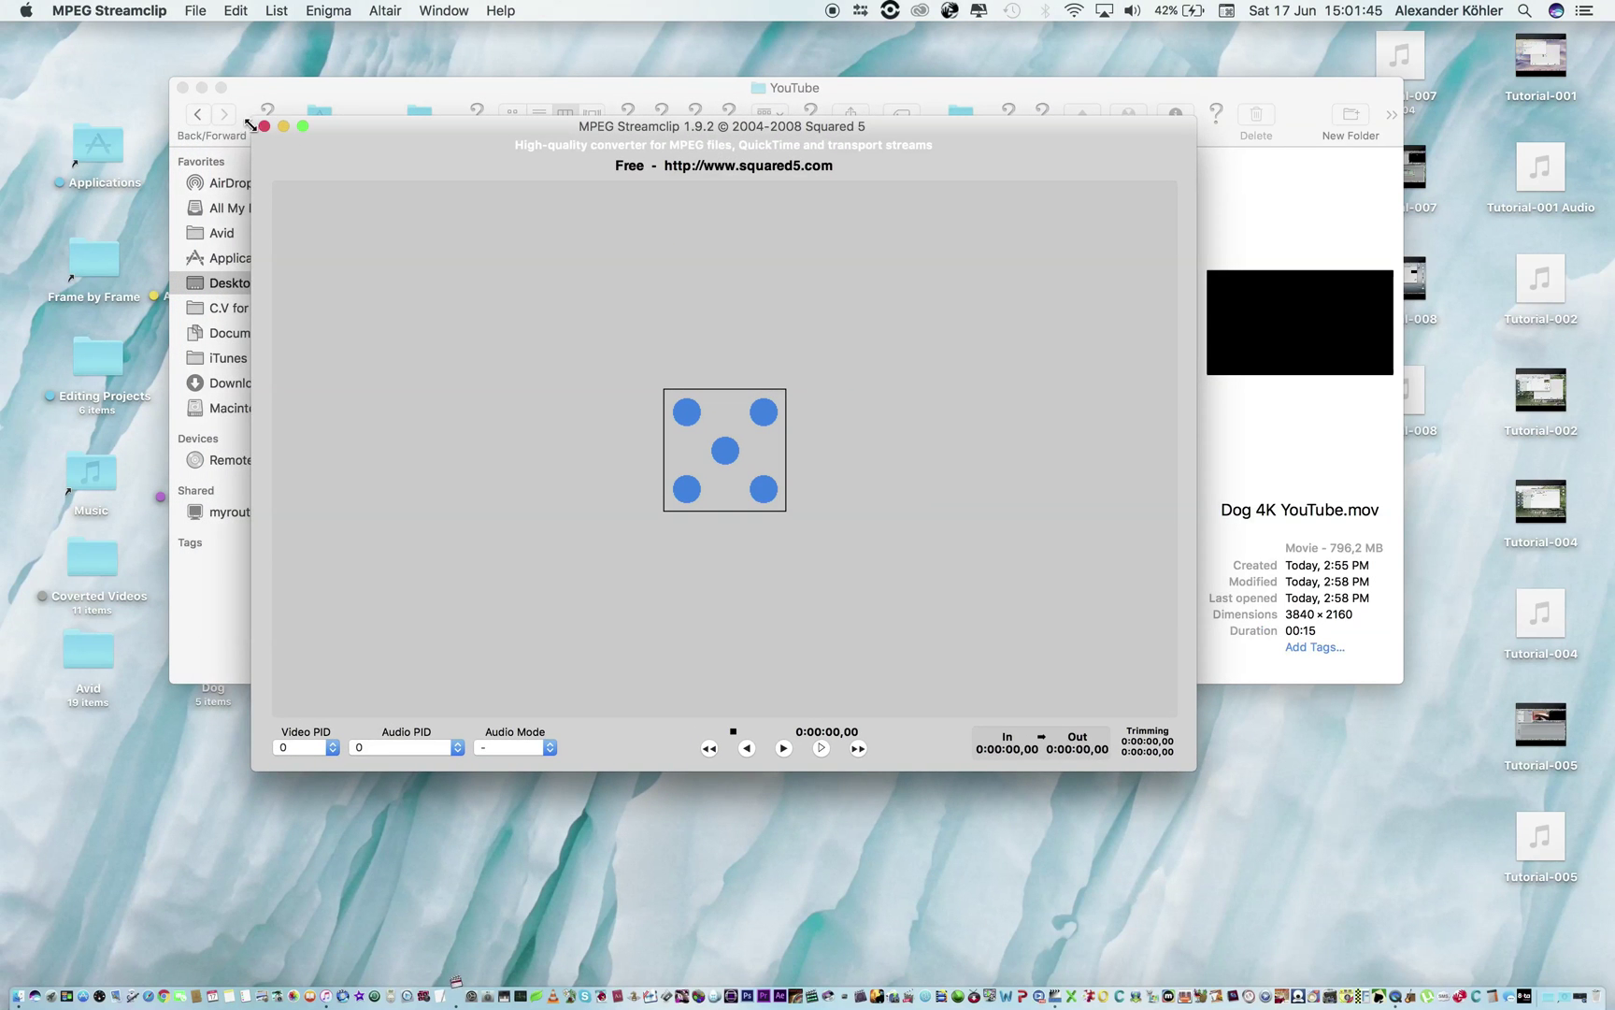
left_click(284, 126)
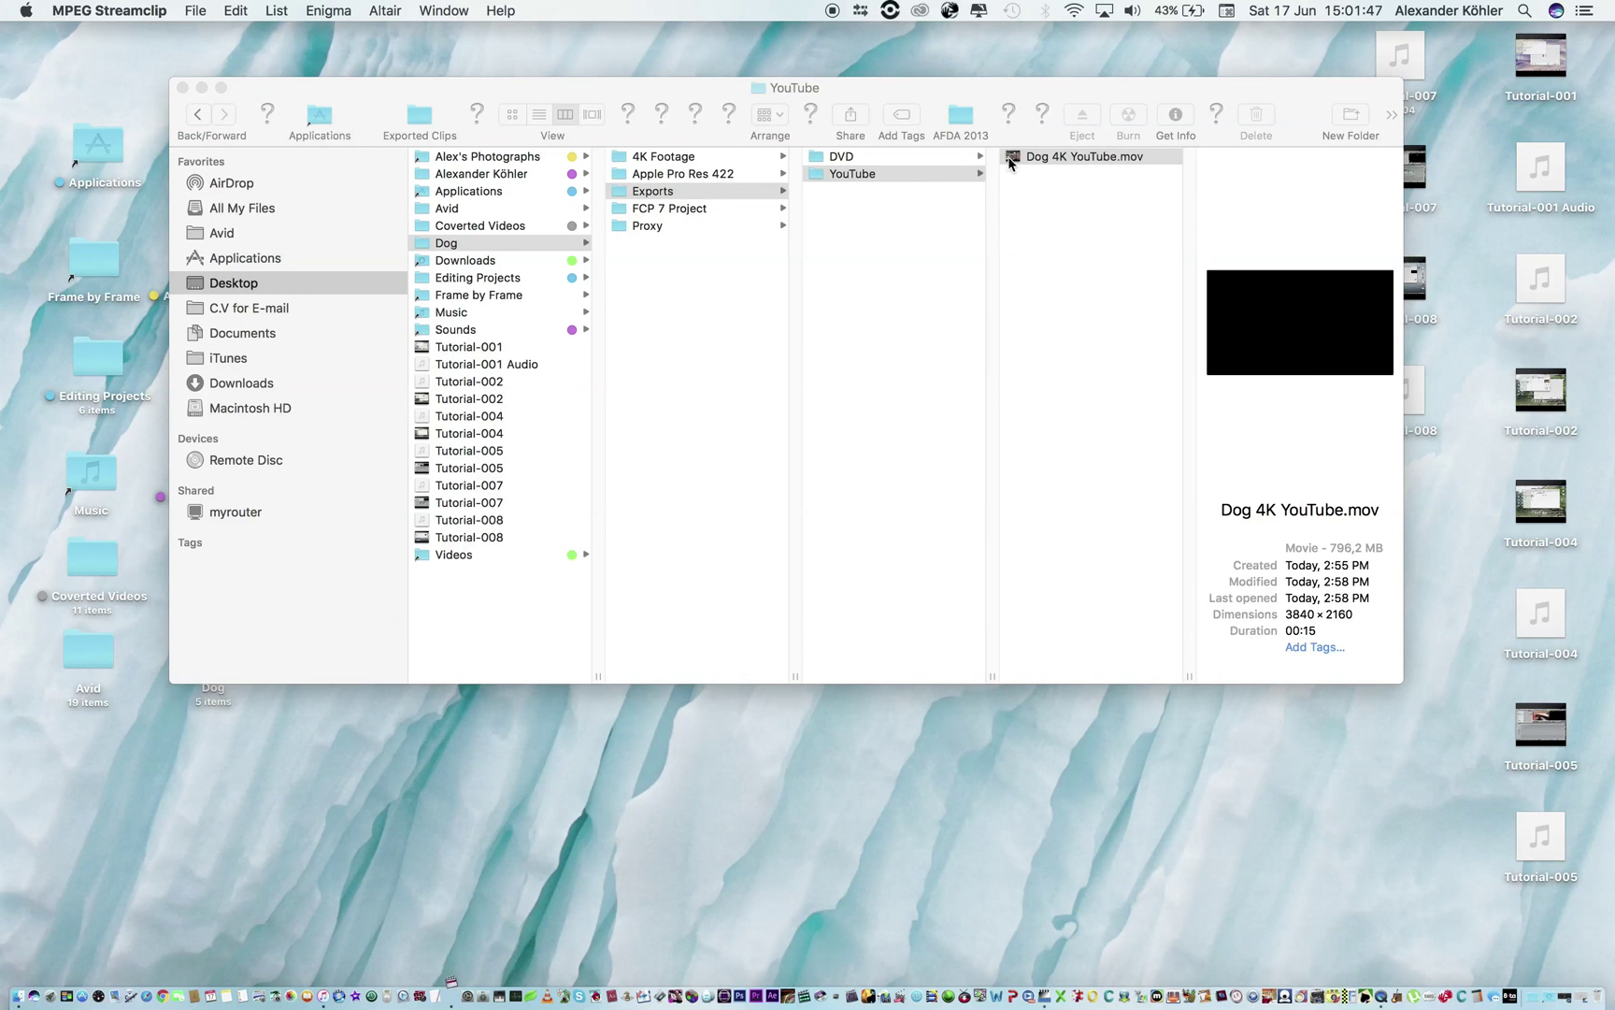
left_click(958, 185)
left_click(949, 157)
left_click(946, 174)
left_click(1074, 156)
left_click_drag(1073, 86, 897, 62)
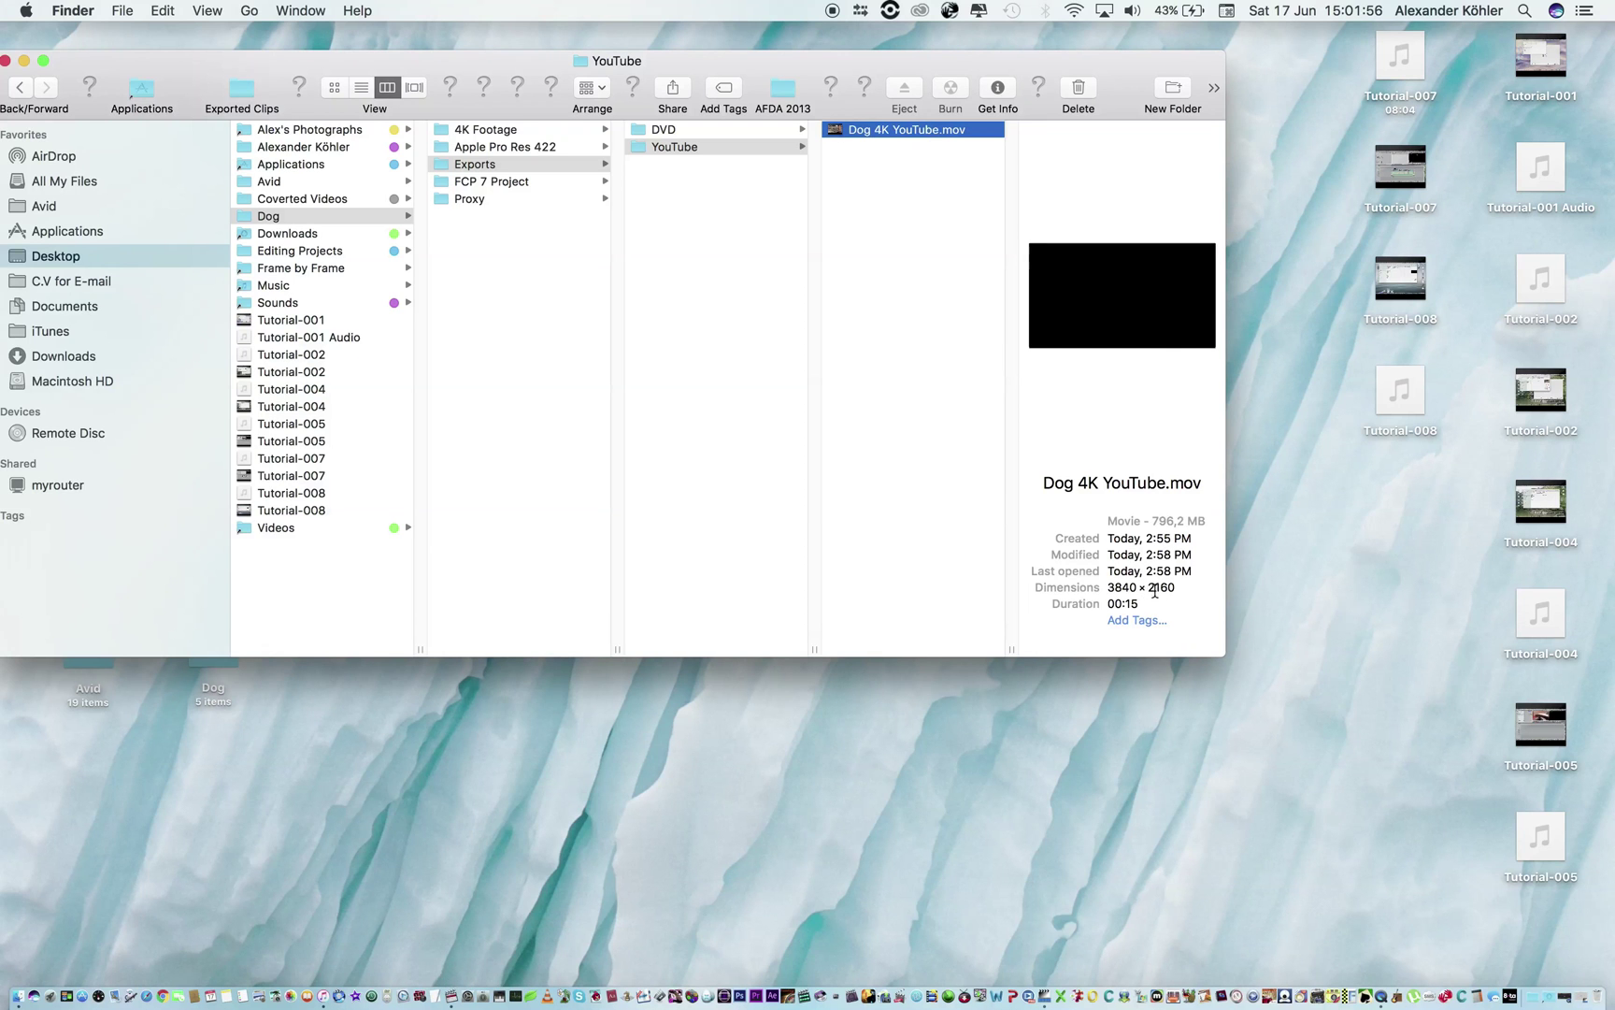
Open Dog 4K YouTube.mov in QuickTime Player to view the exported movie
right_click(900, 133)
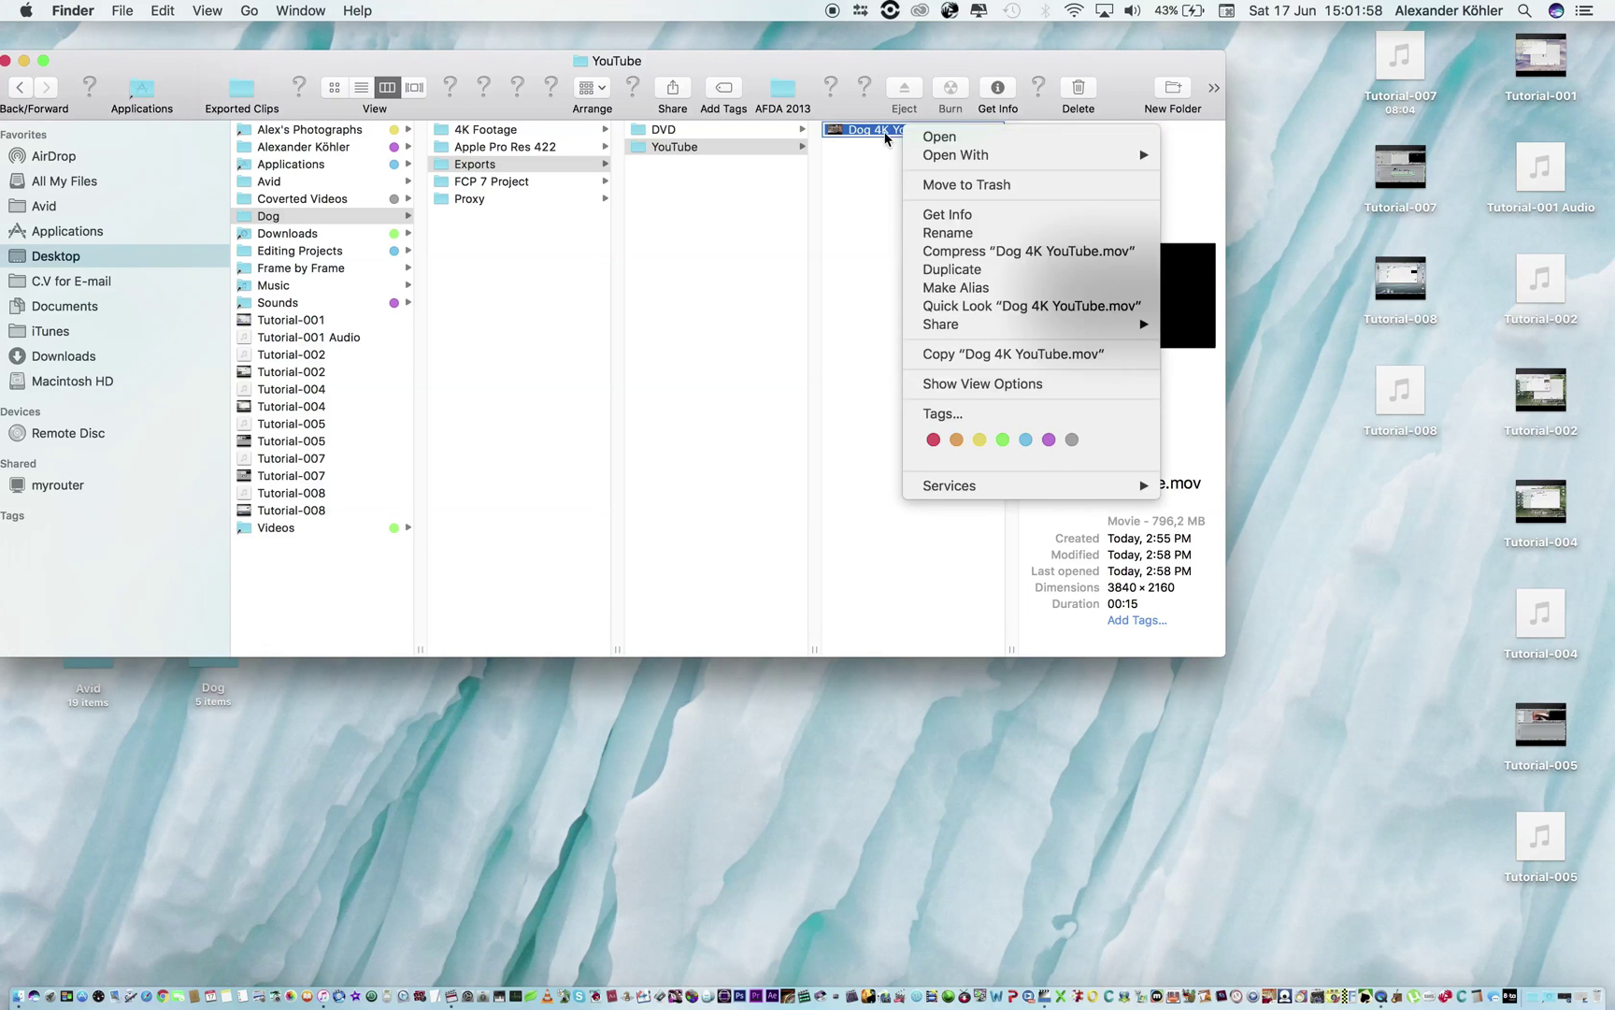
left_click(849, 138)
double_click(896, 127)
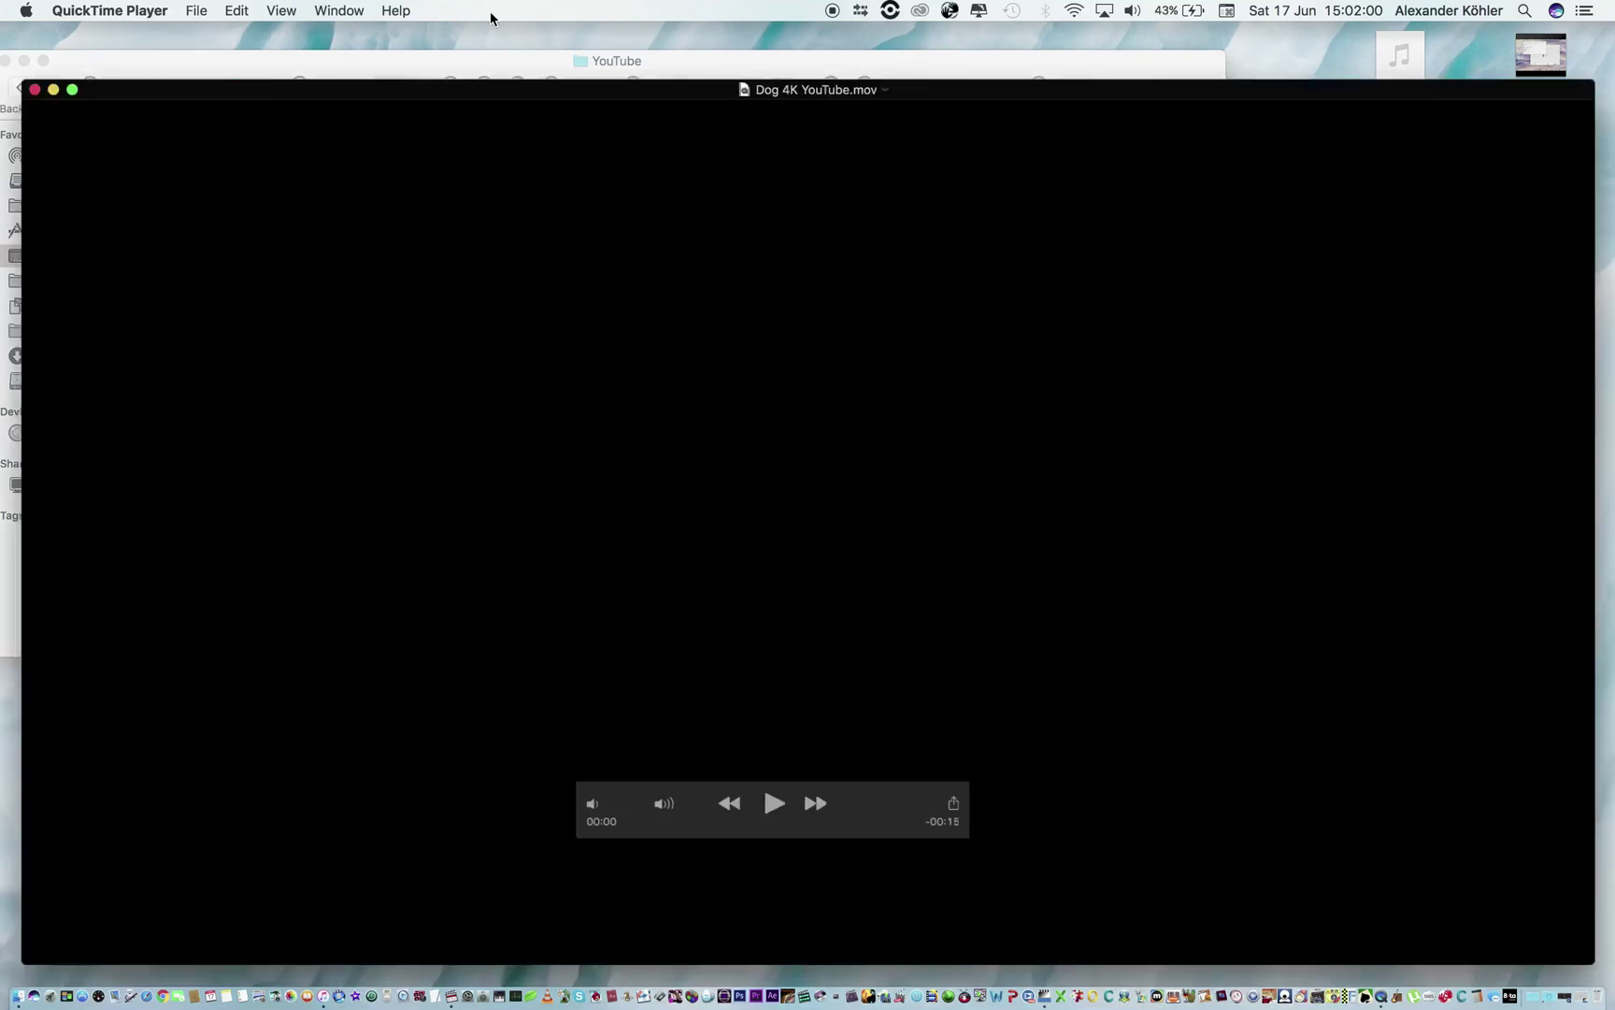
left_click(327, 10)
left_click(430, 166)
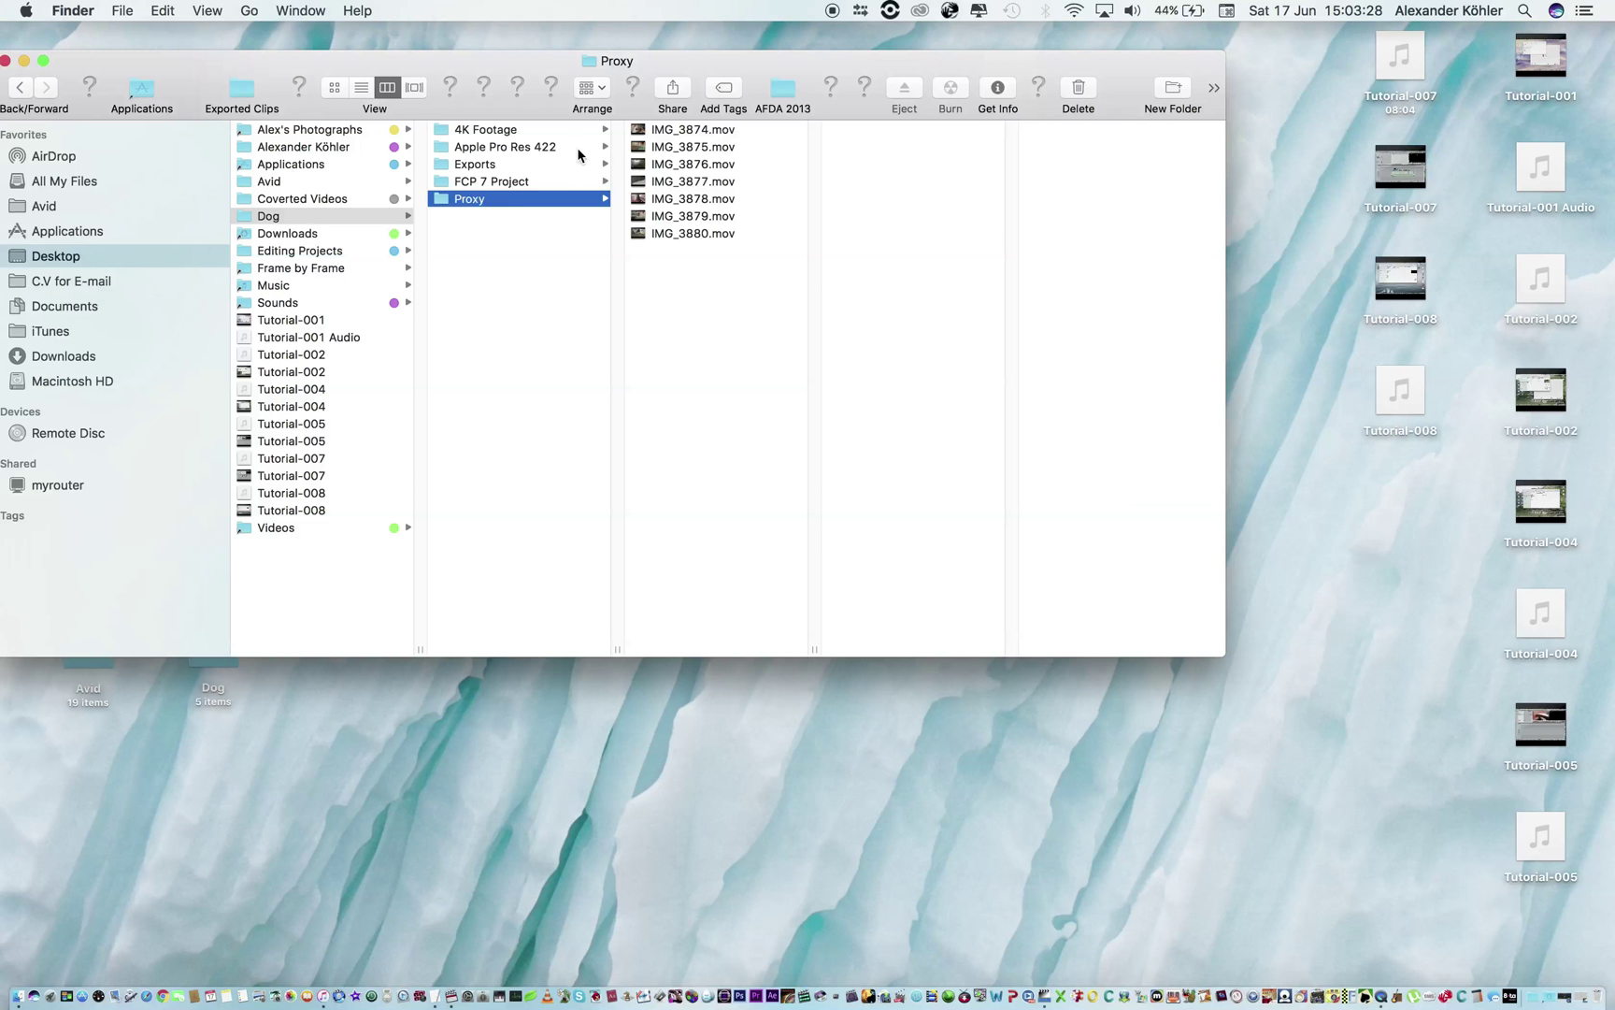
Compare the file details of Dog 4K YouTube.mov in the YouTube folder with those of Dog 4K.mov in the DVD folder
left_click(565, 182)
left_click(561, 164)
left_click(743, 146)
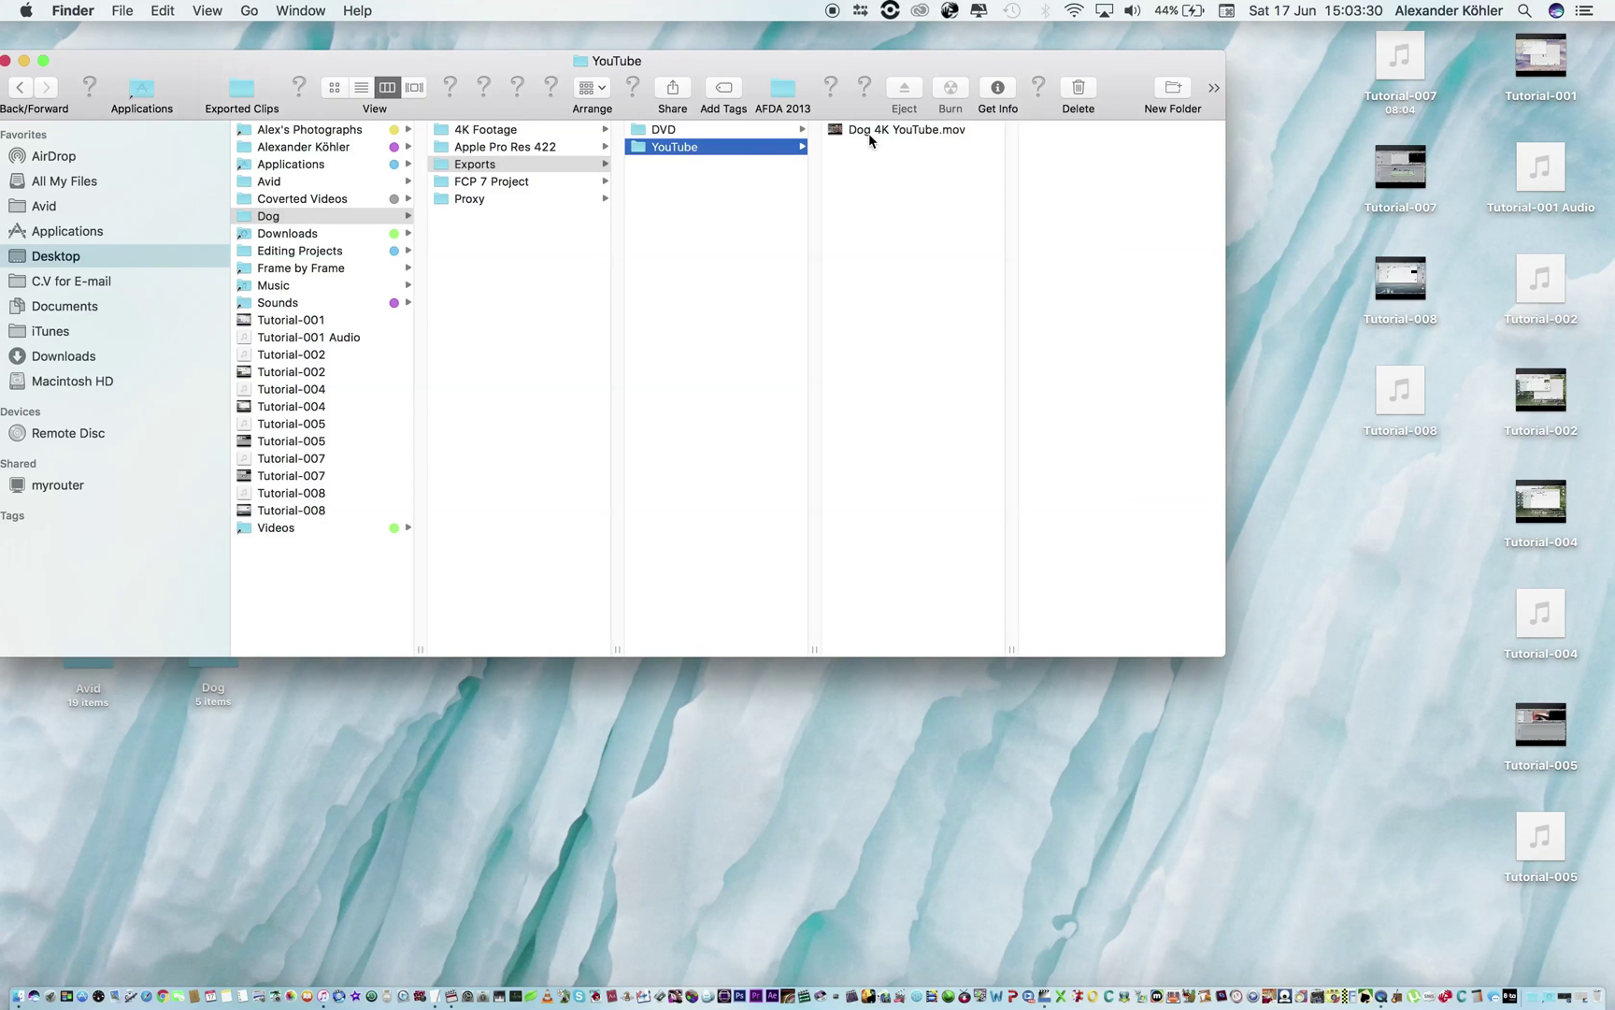
left_click(869, 132)
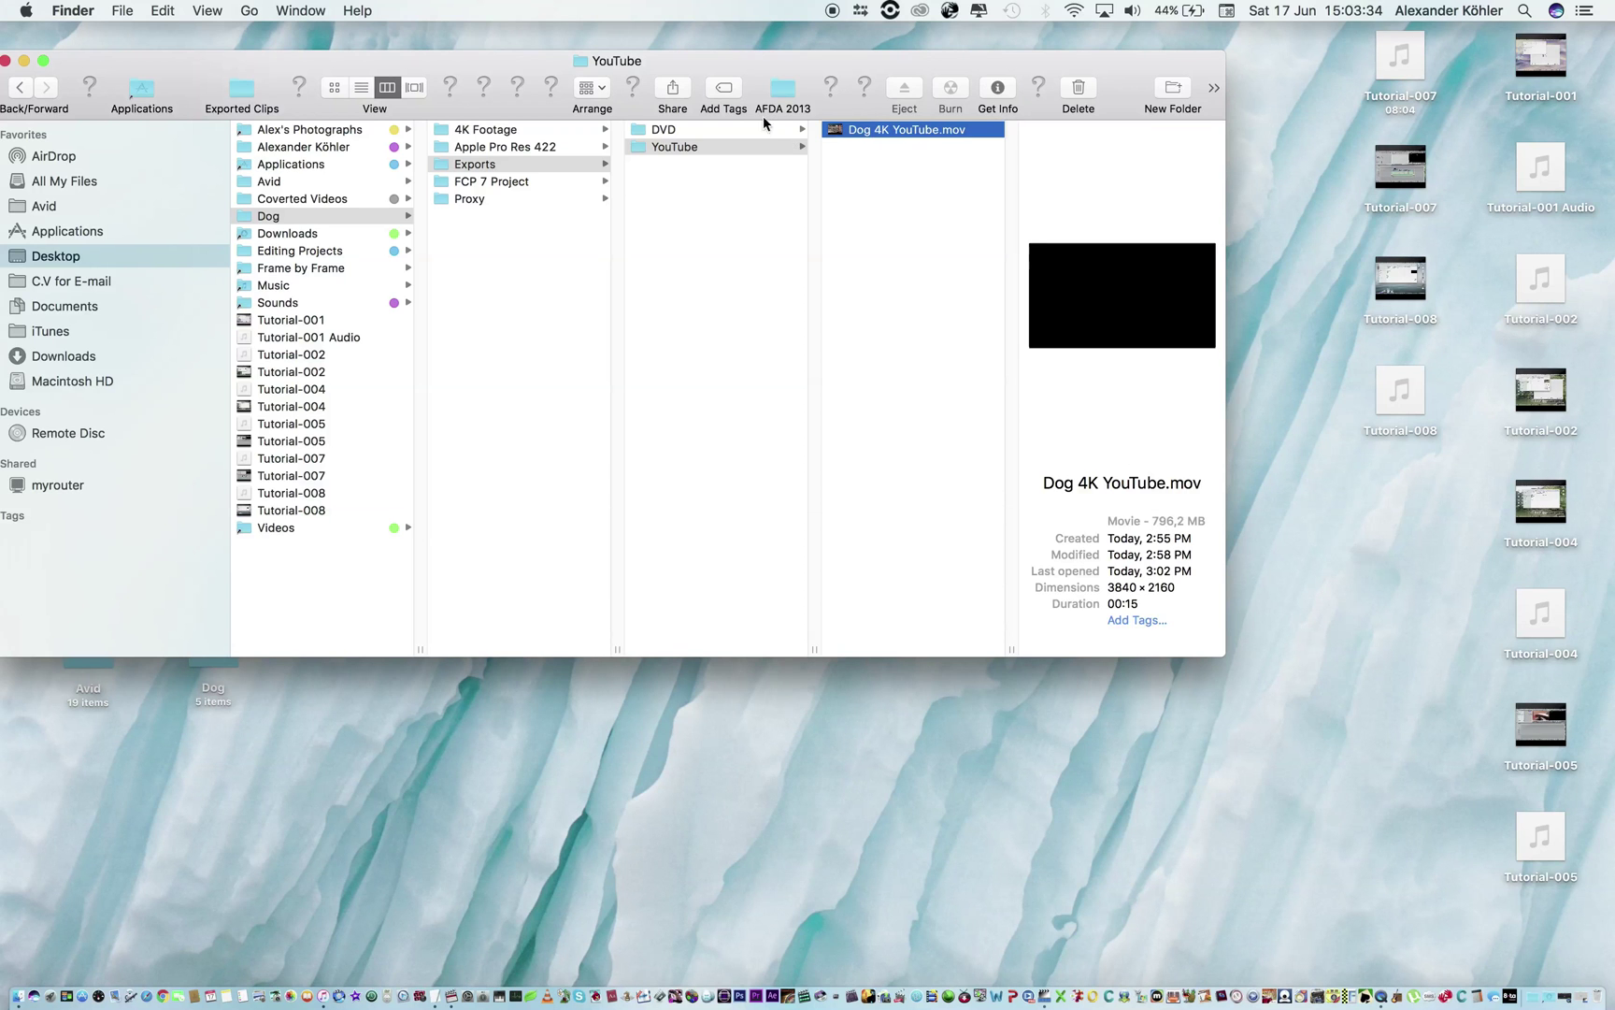
left_click(666, 130)
left_click(881, 130)
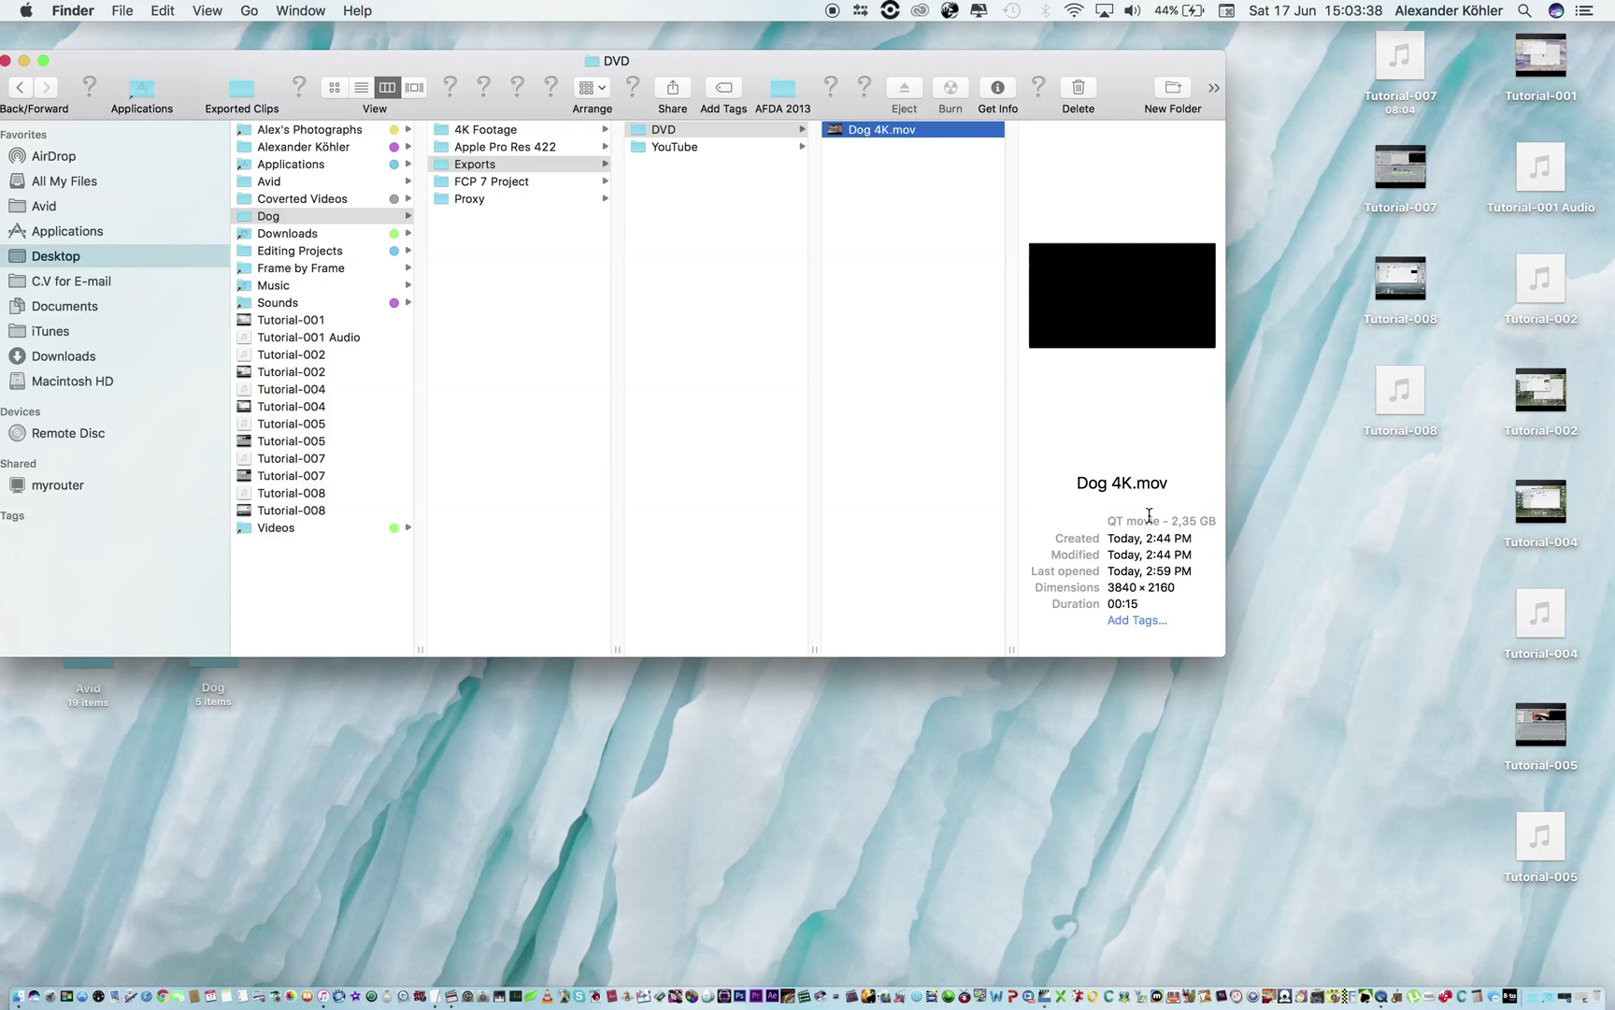
left_click(702, 150)
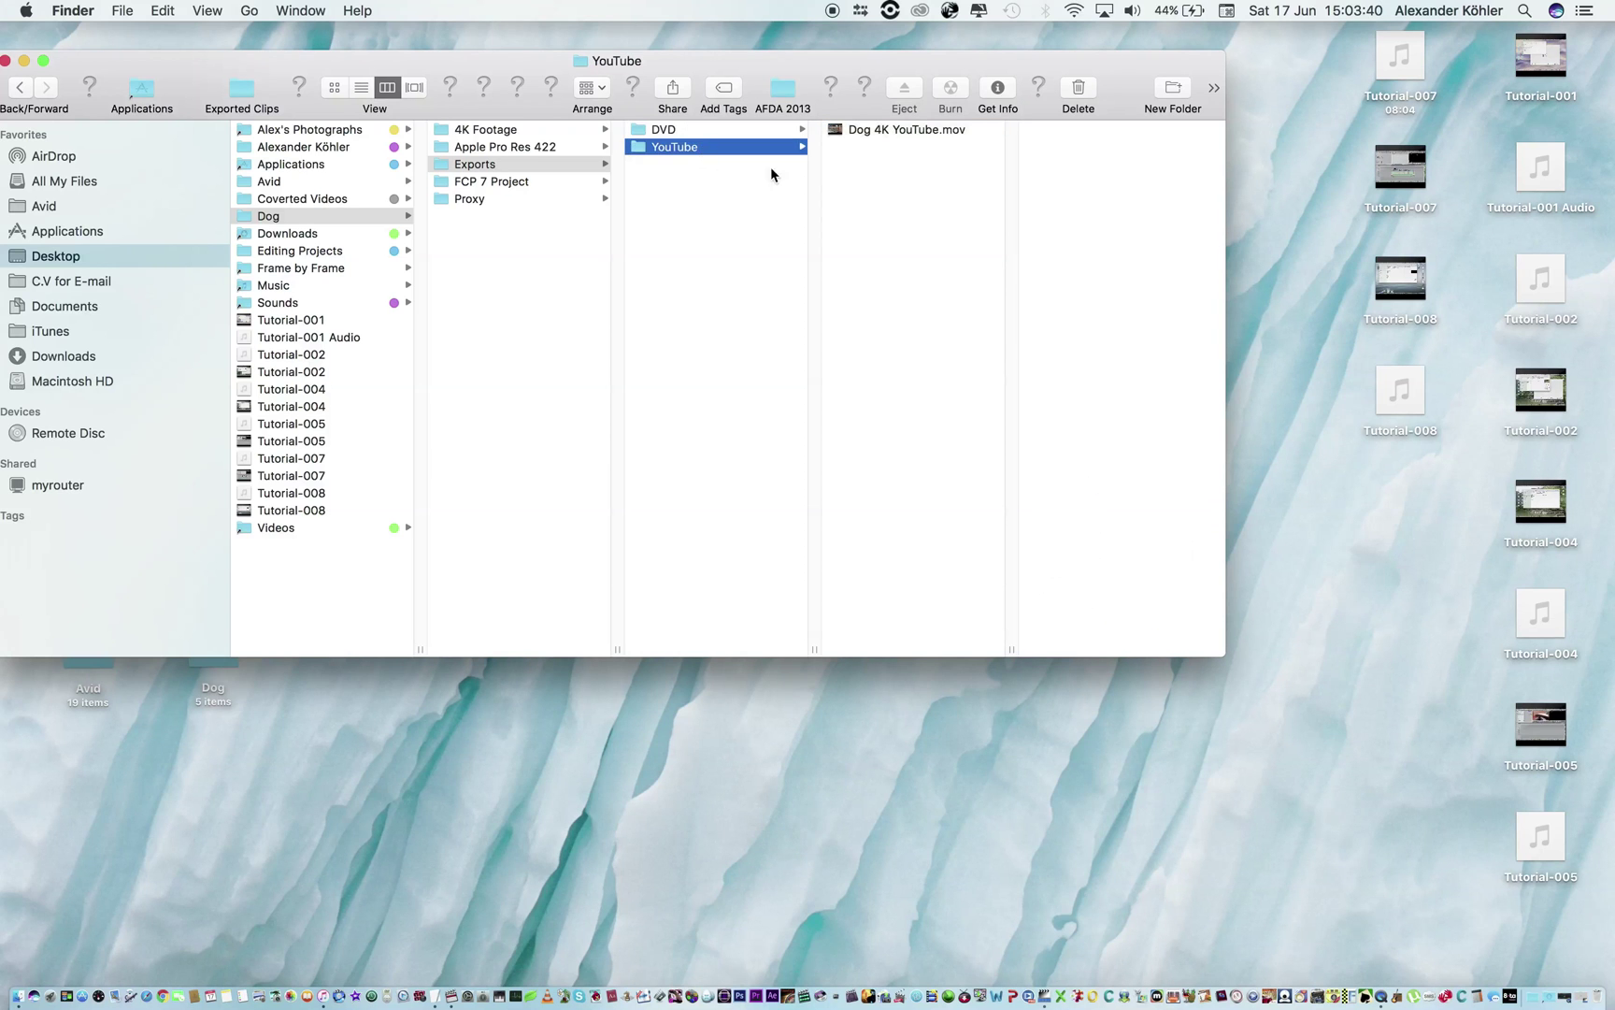
left_click(888, 130)
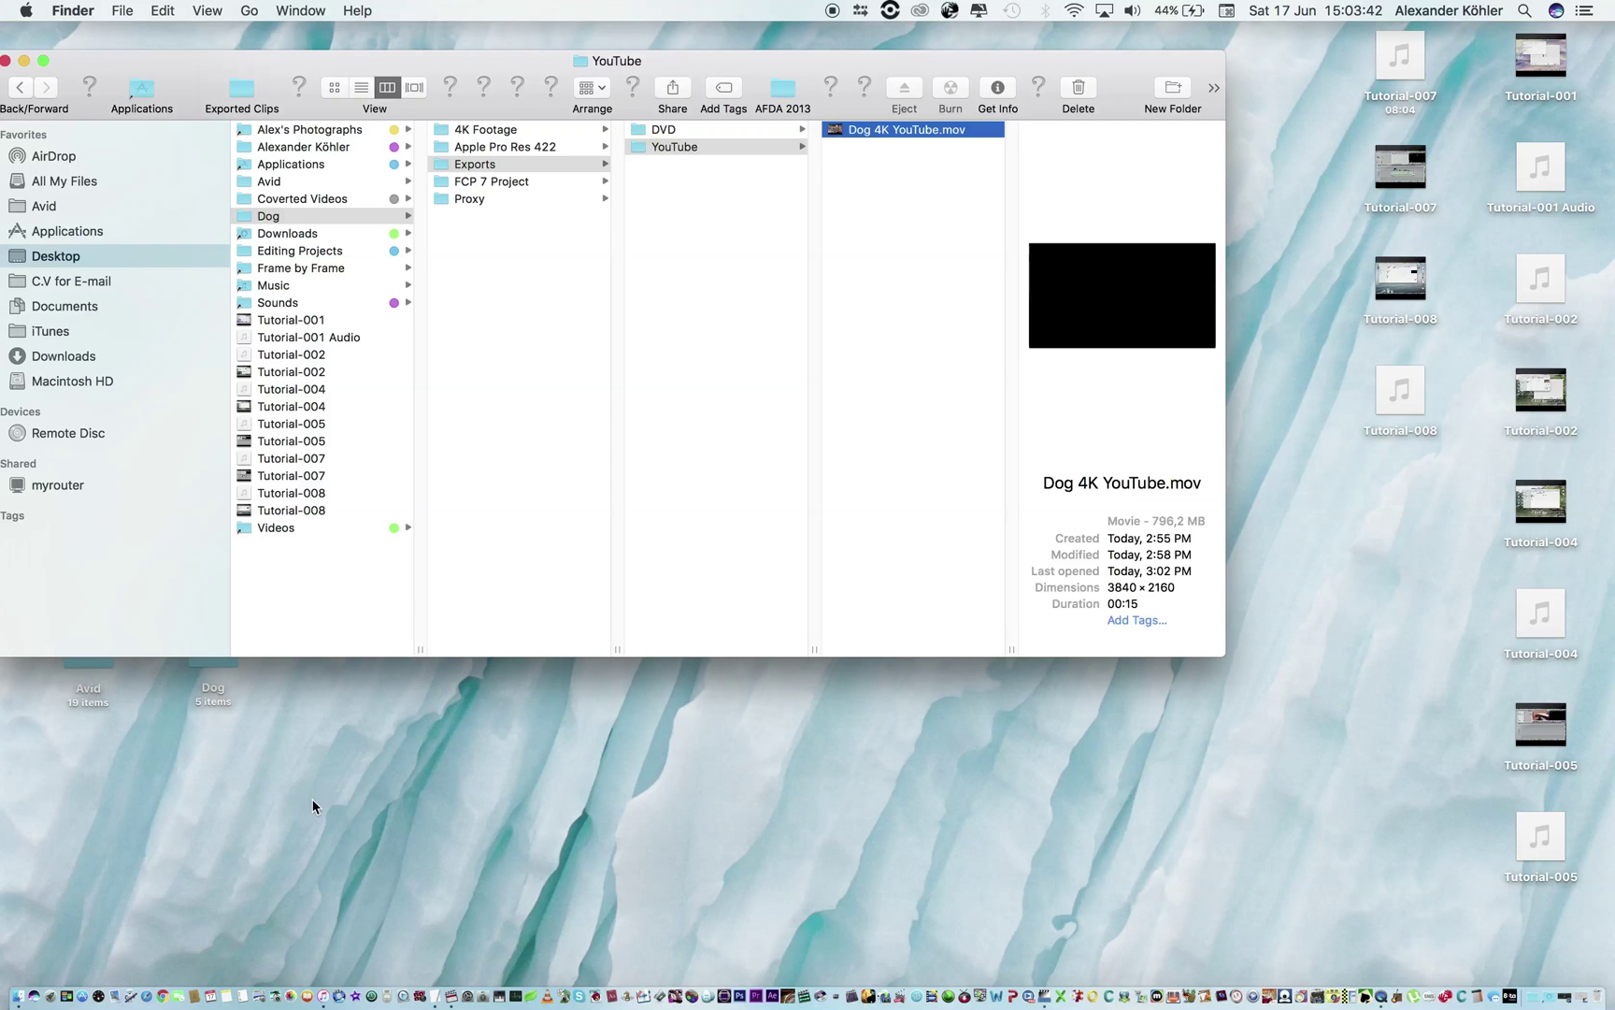
Switch to YouTube's upload page in Safari and upload Dog 4K YouTube.mov from Dog > Exports > YouTube on the Desktop
left_click(199, 958)
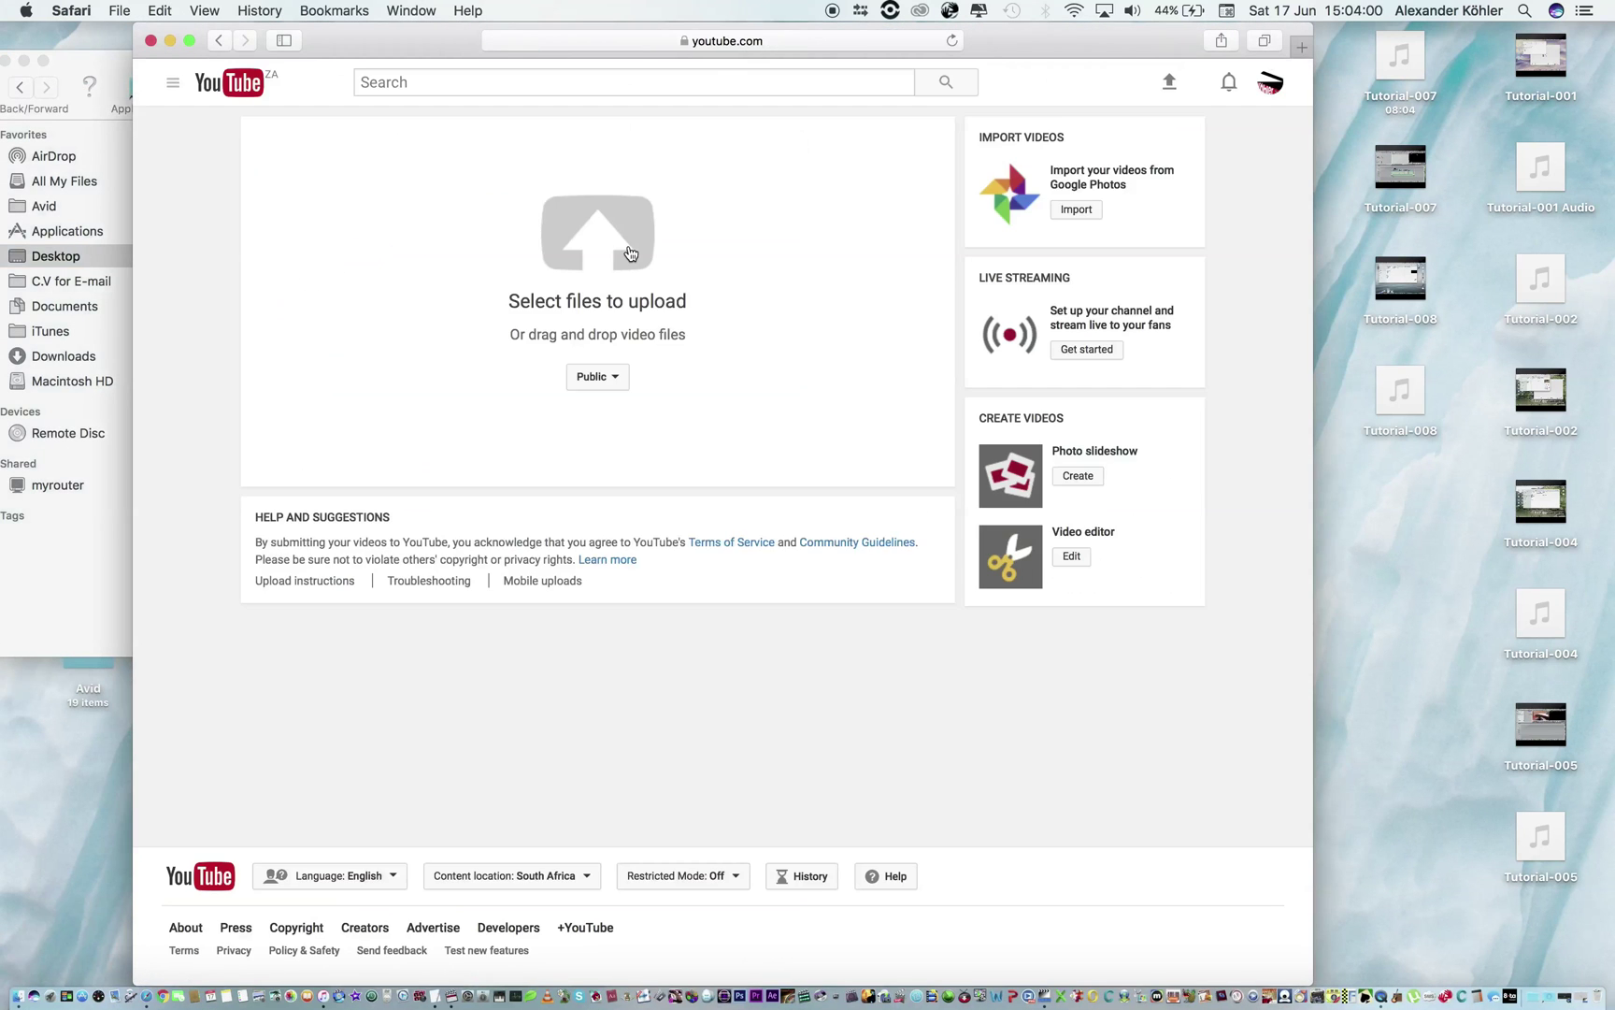
left_click(622, 248)
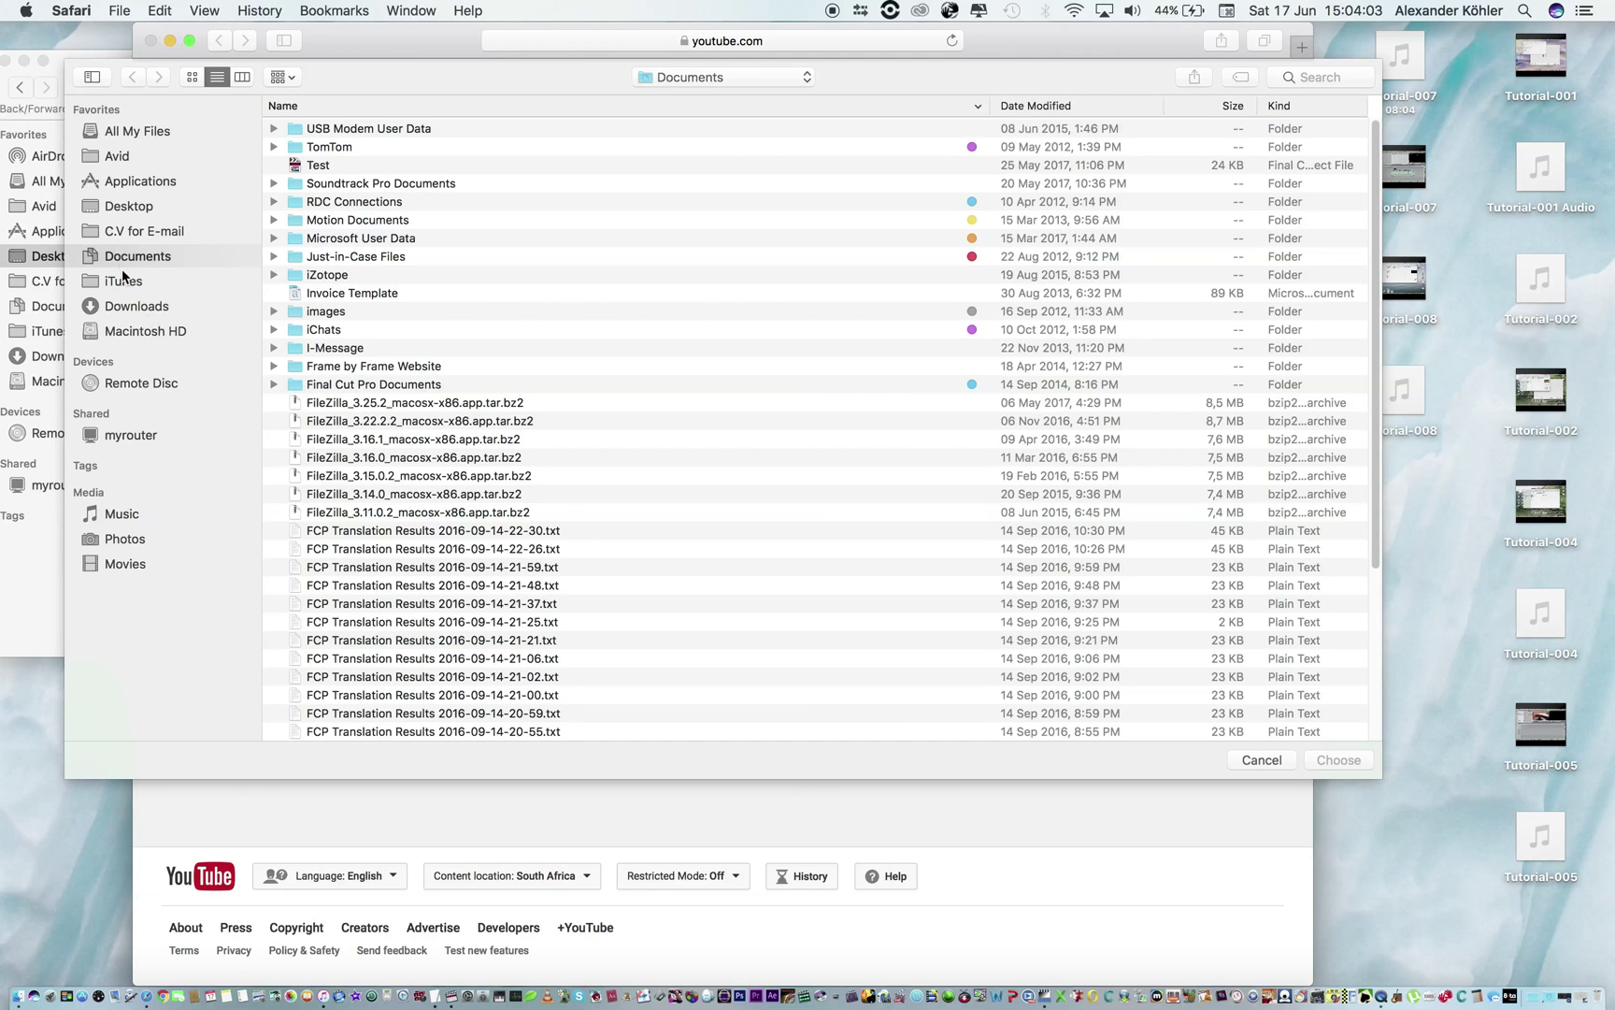
left_click(129, 208)
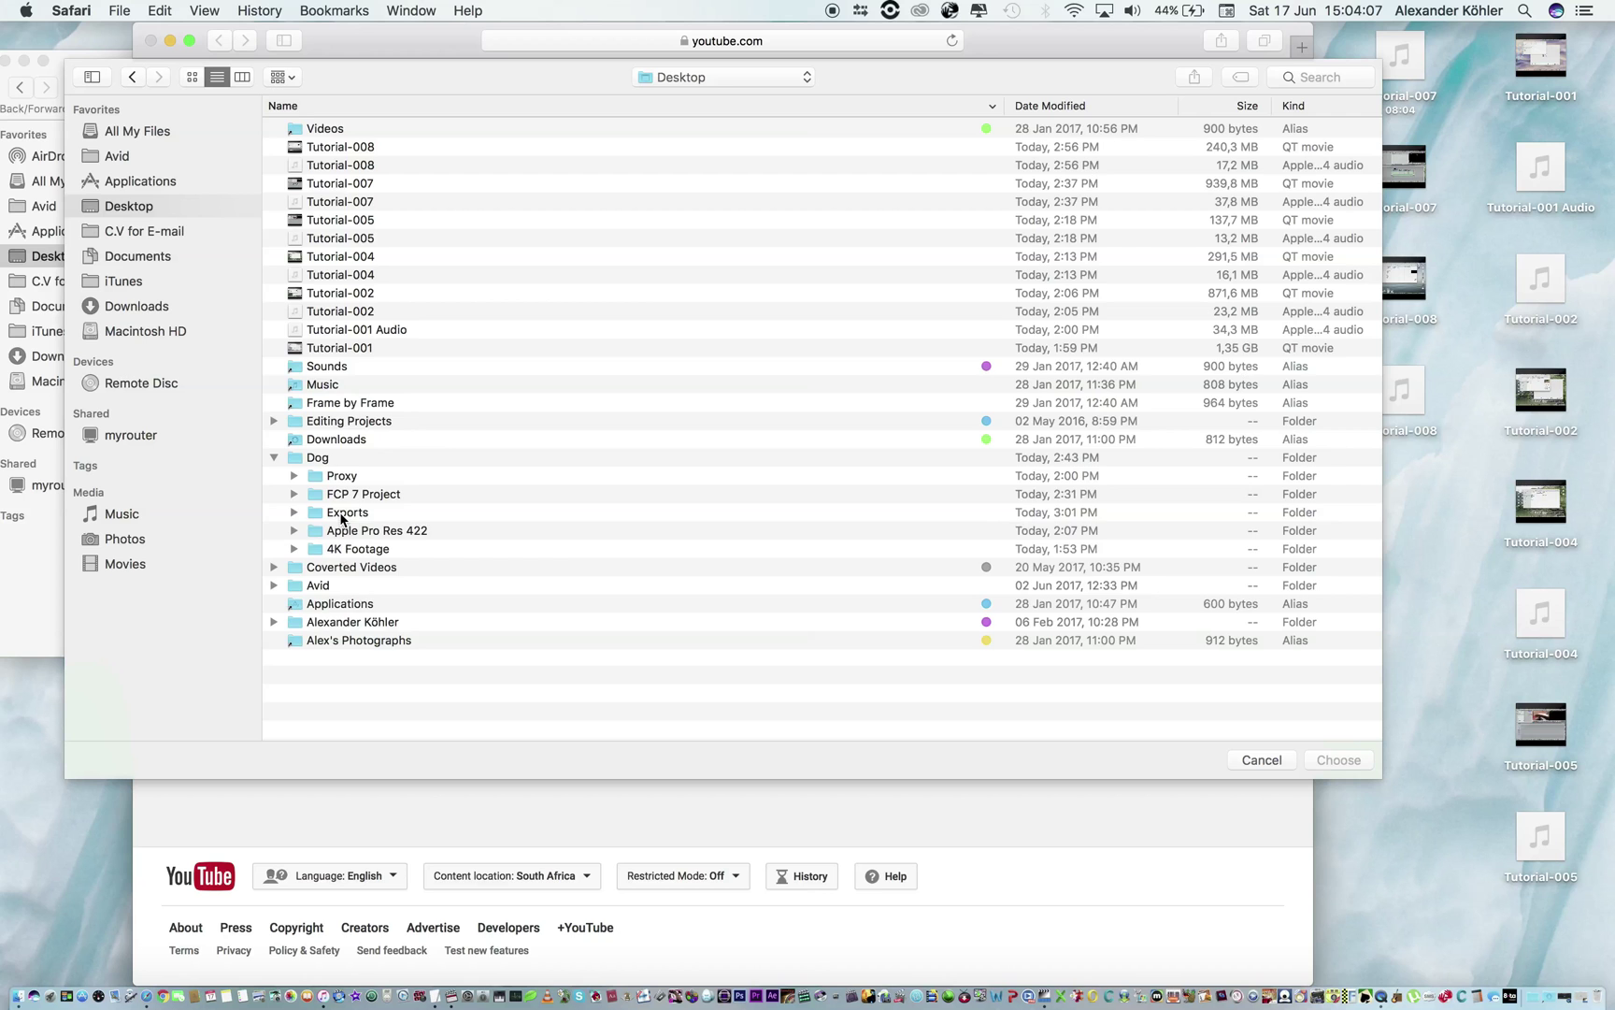
double_click(344, 513)
double_click(330, 129)
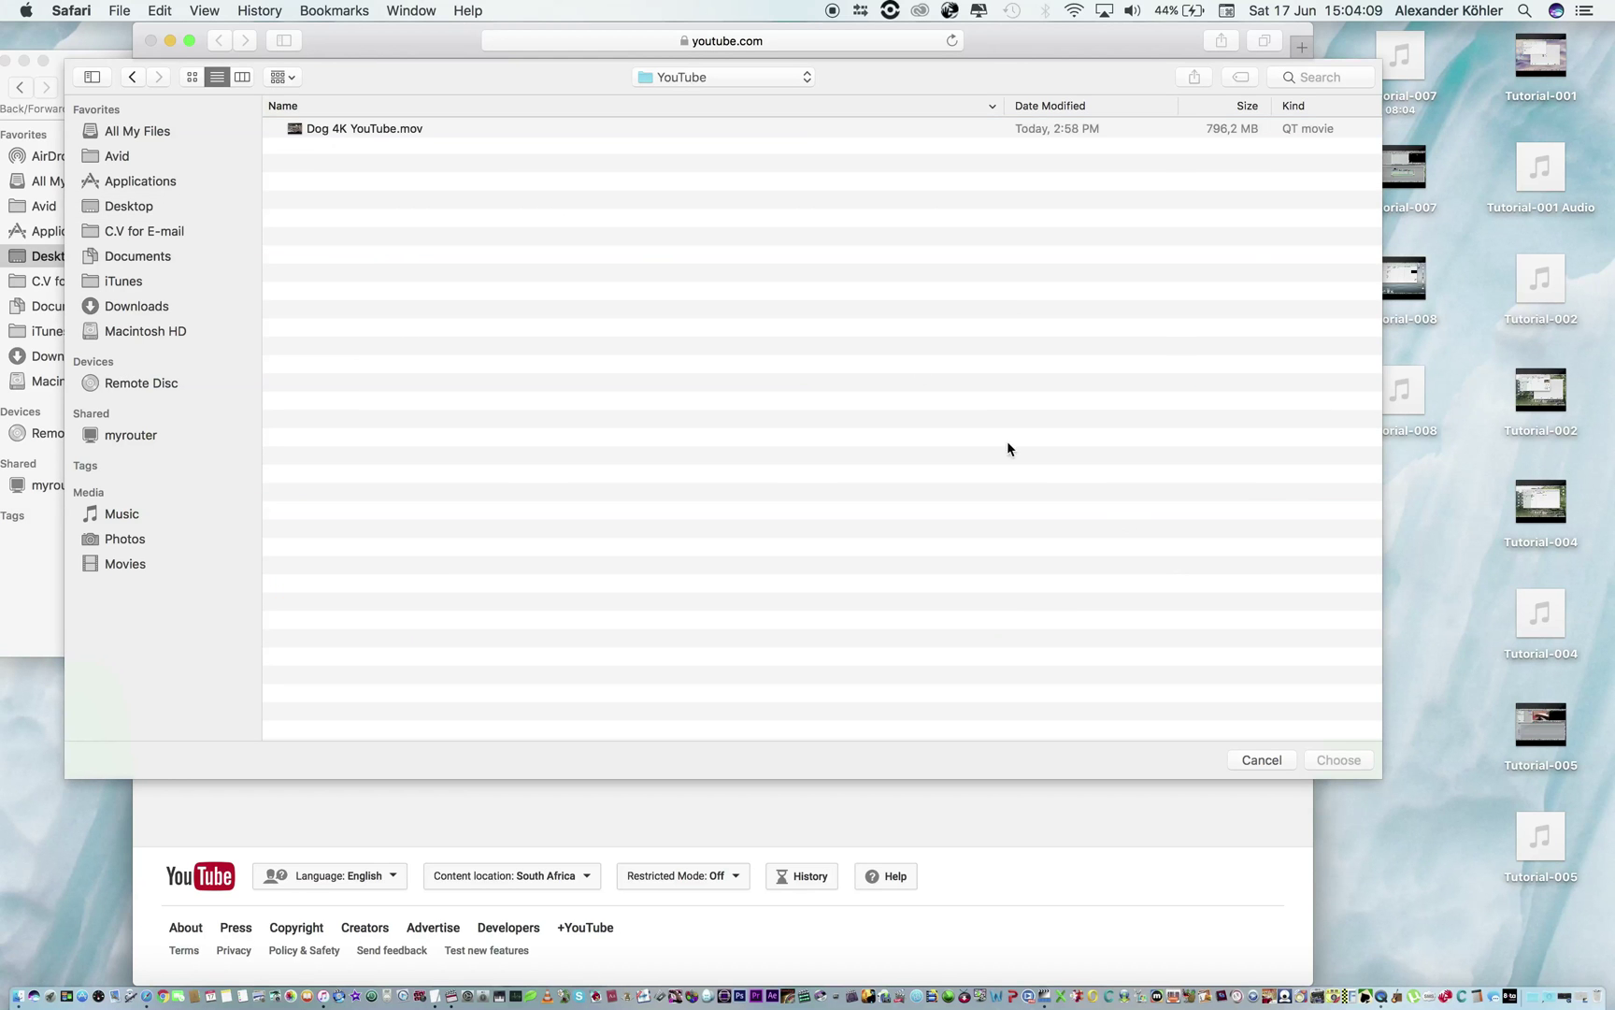
left_click(452, 131)
left_click(1337, 759)
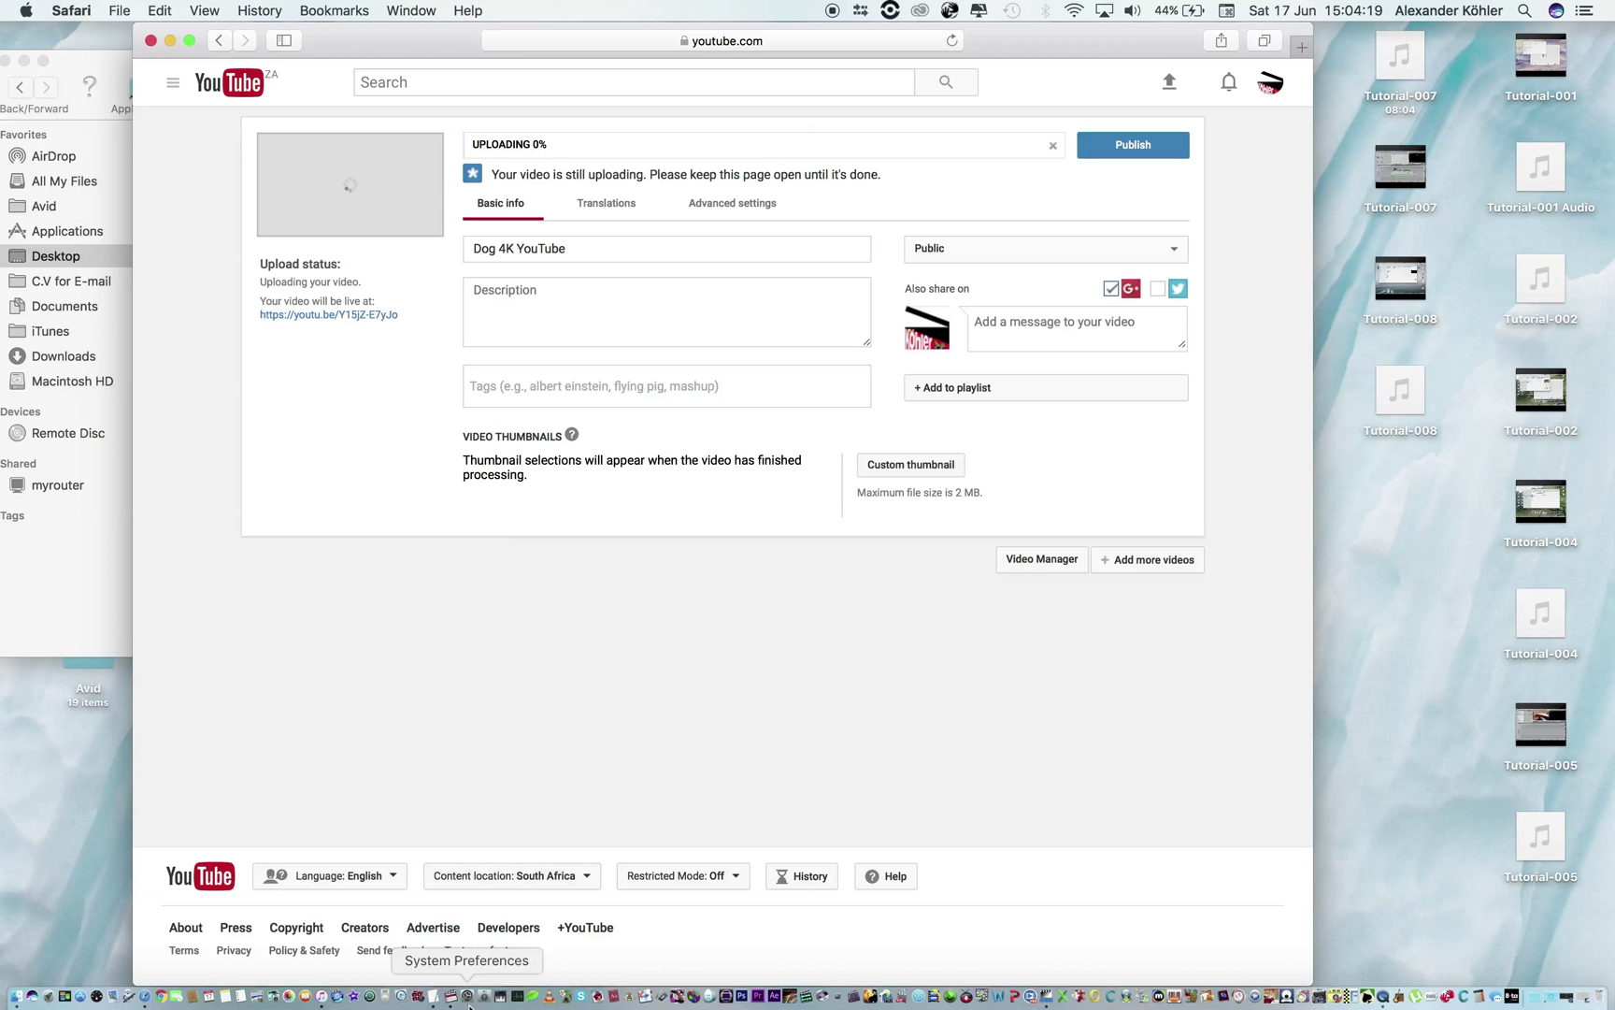
Switch to Final Cut Pro, examine the output details of the YouTube preset in the Share dialog and cancel sharing
left_click(444, 954)
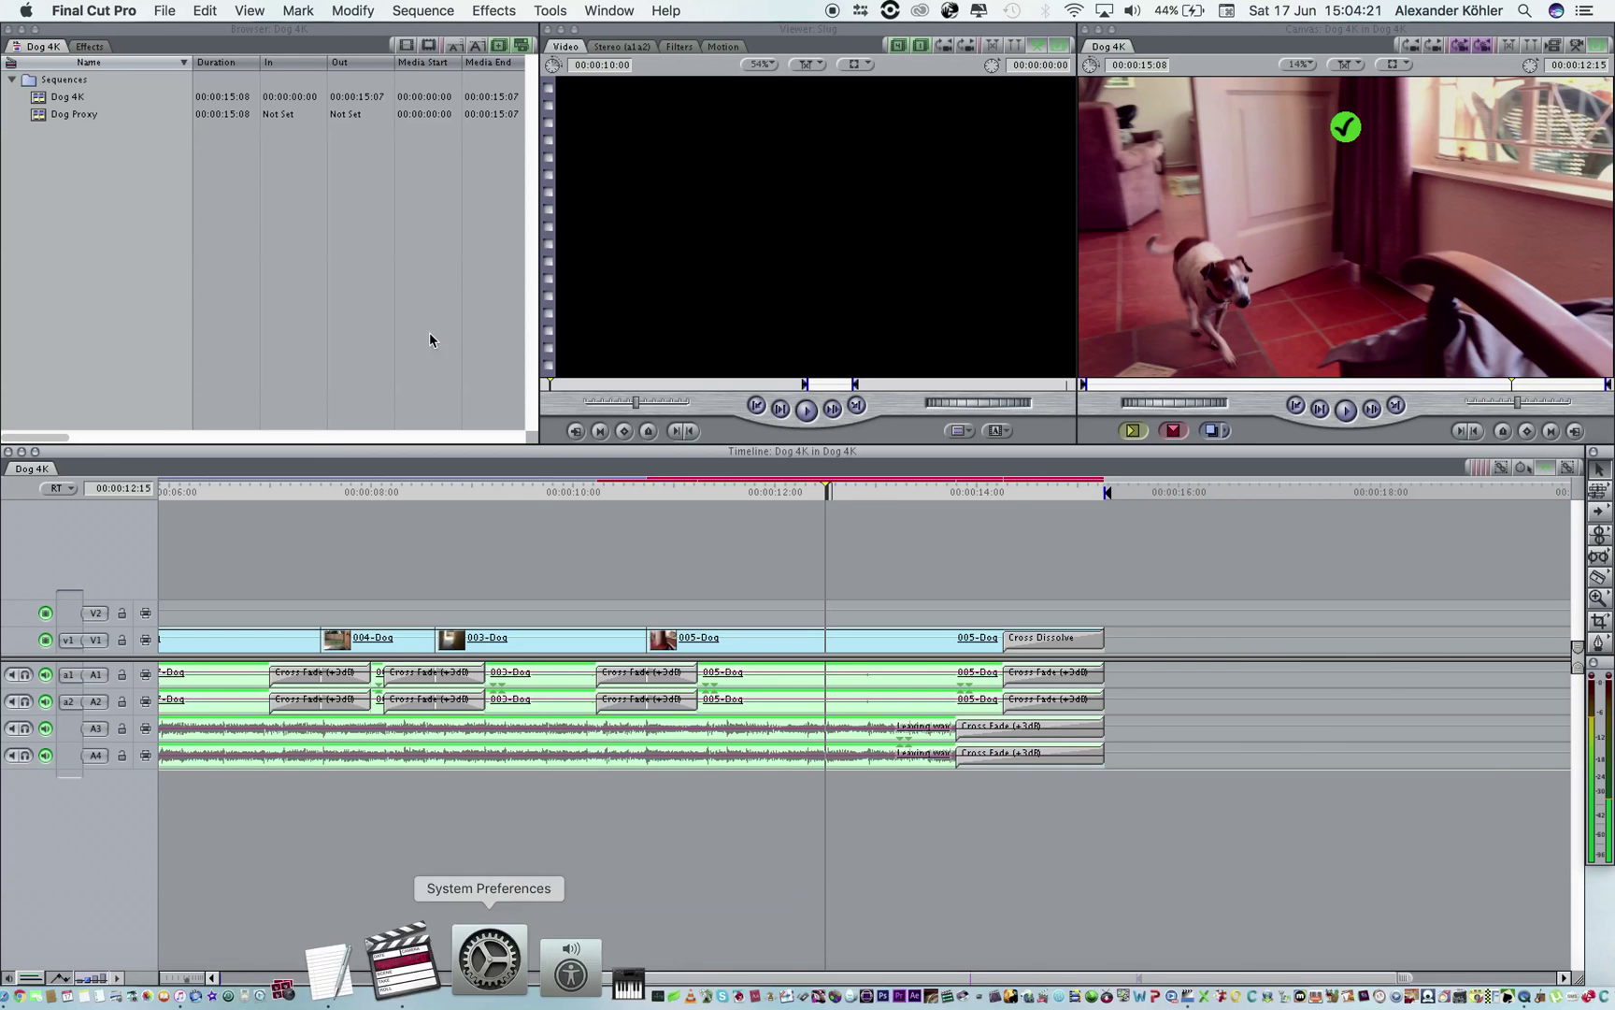
left_click(164, 11)
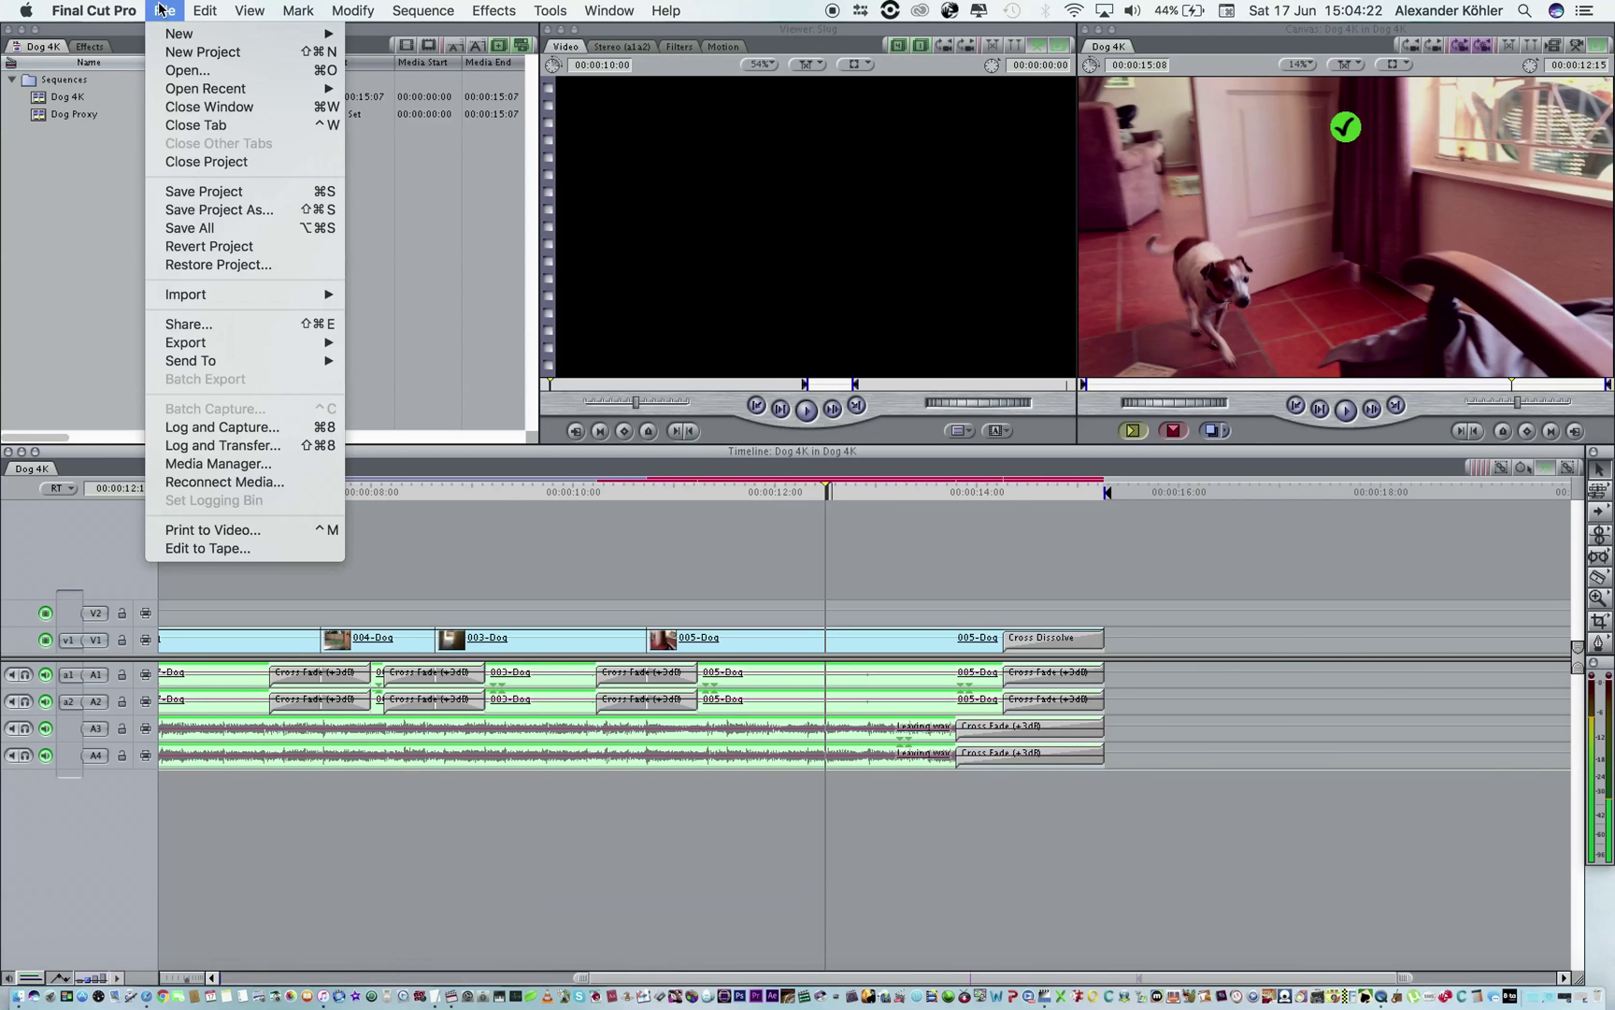
left_click(307, 325)
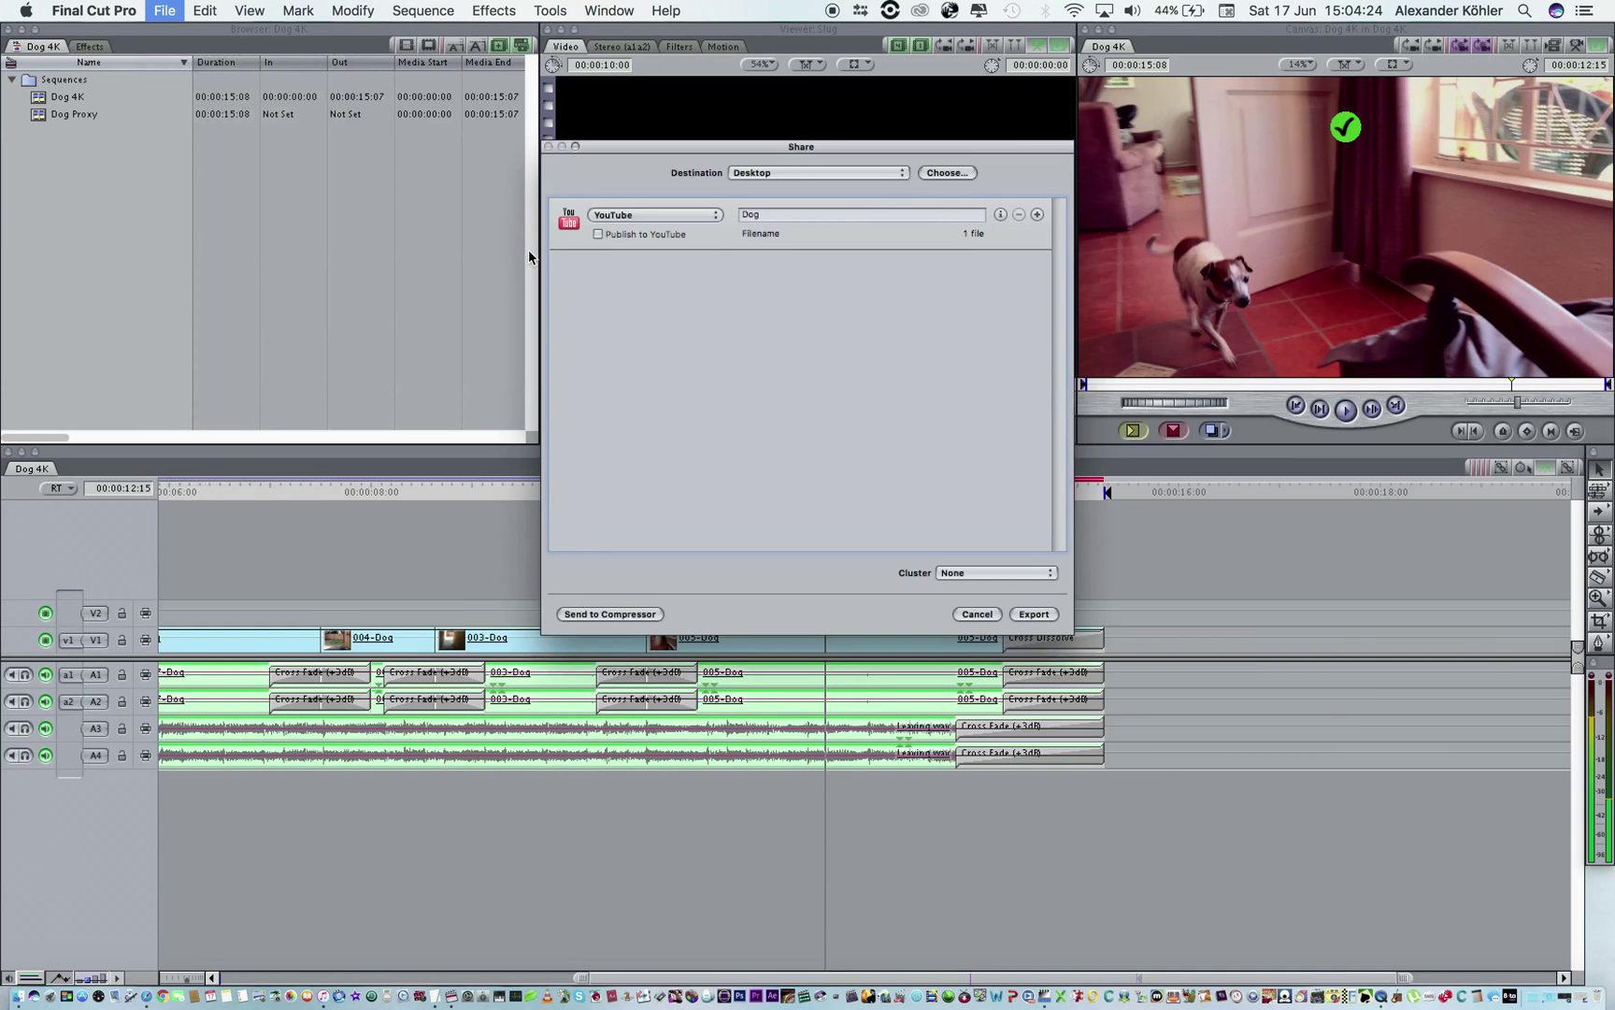
left_click(1000, 215)
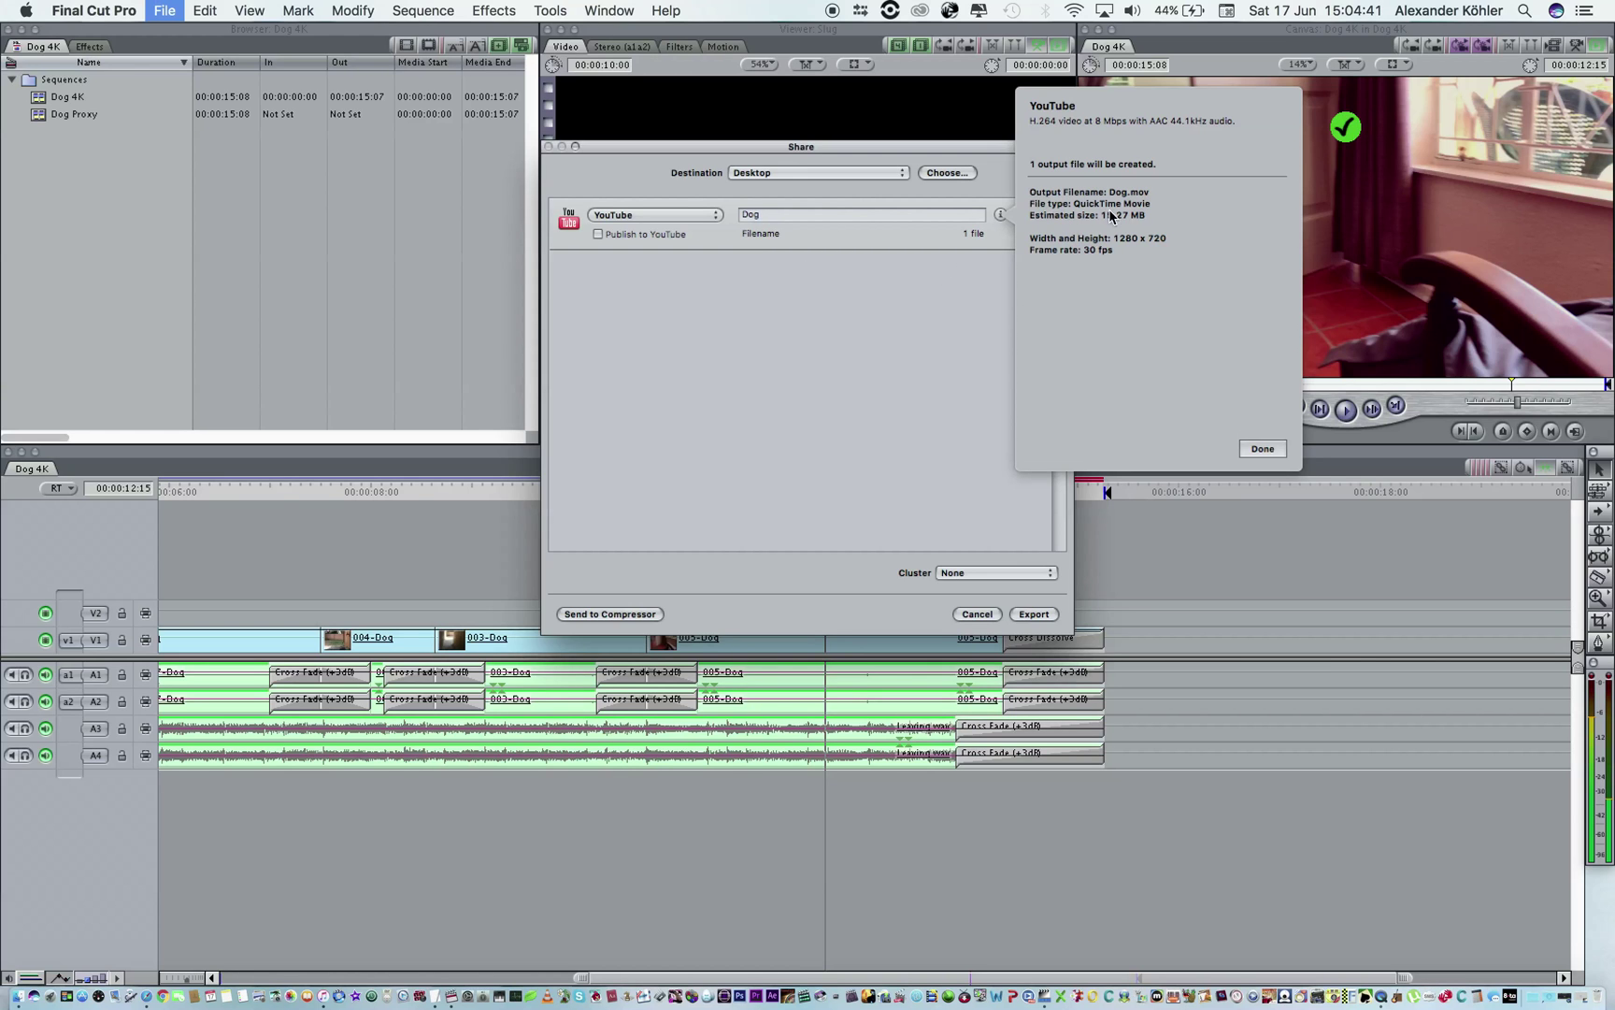
left_click(1259, 454)
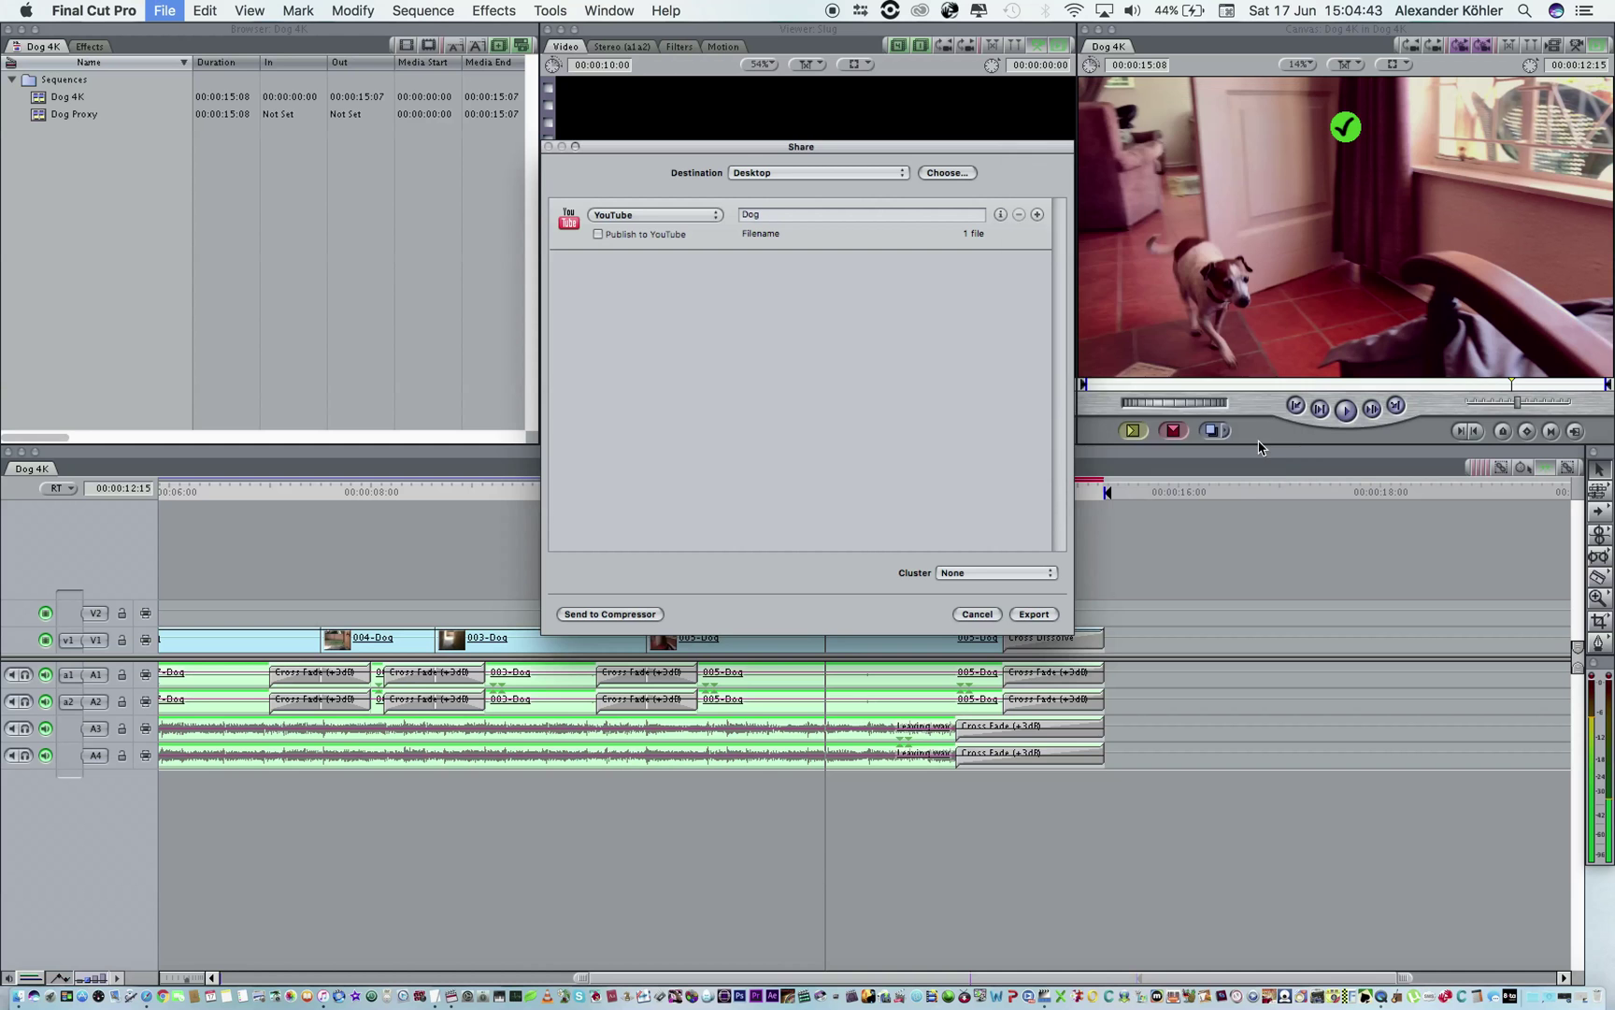
left_click(975, 614)
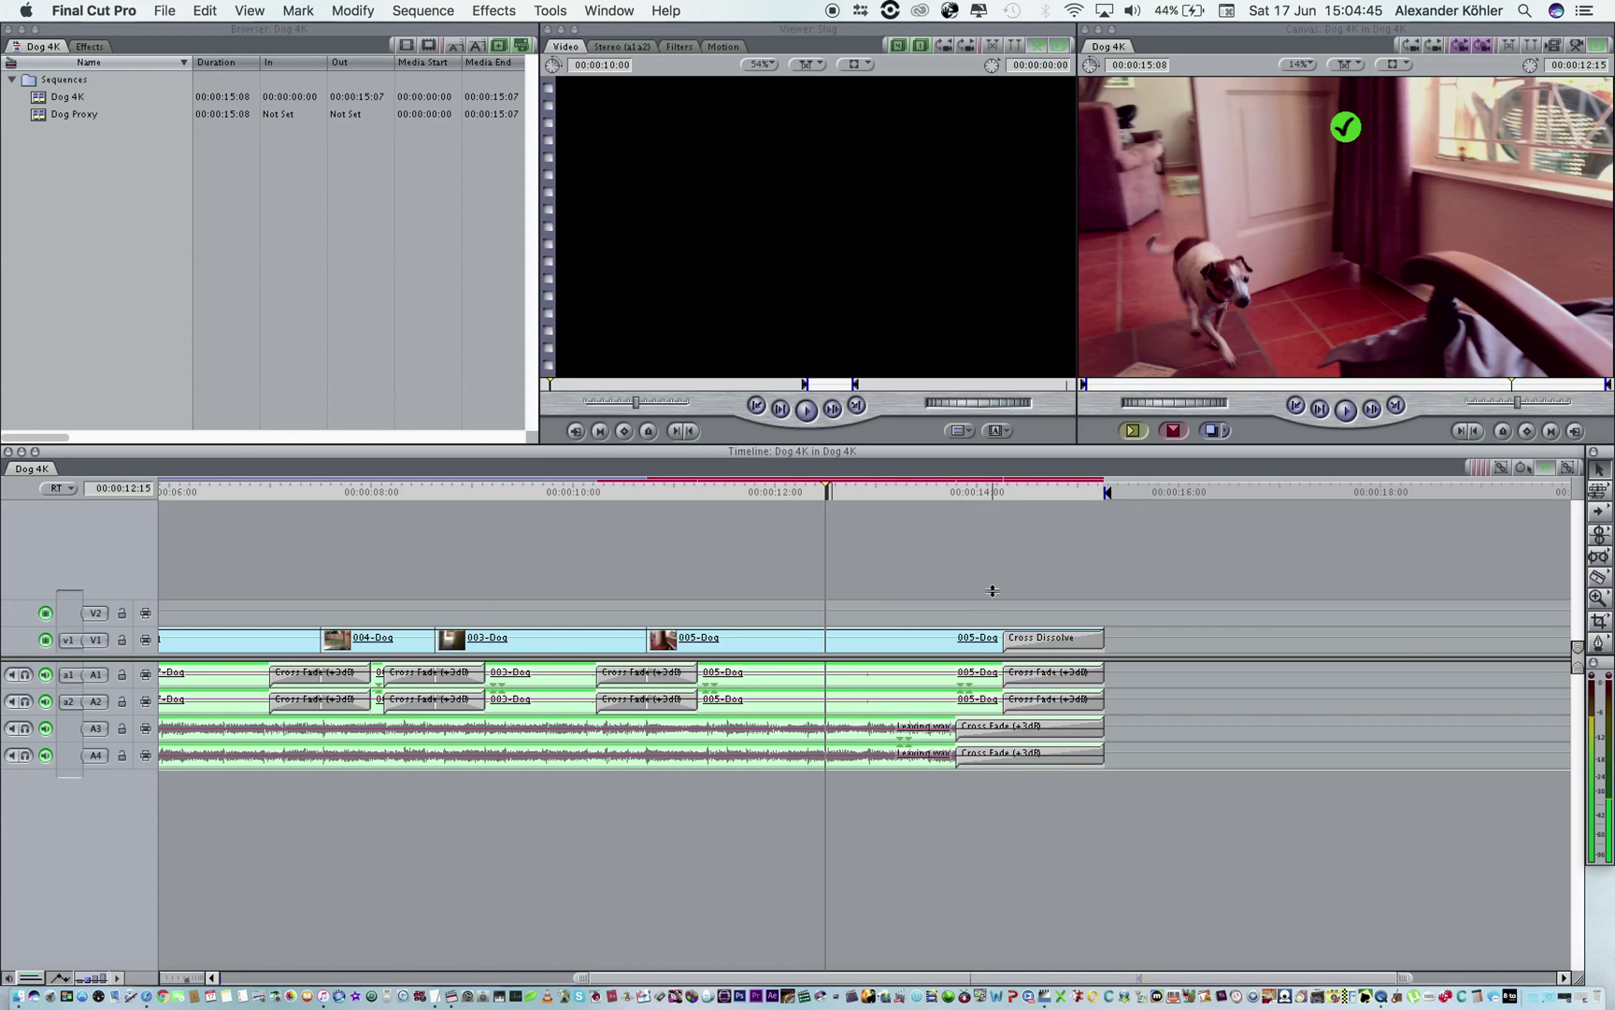
Switch back to Safari, replace the uploading video's title with "Meet Sam" and publish it as Public
key("super+Tab")
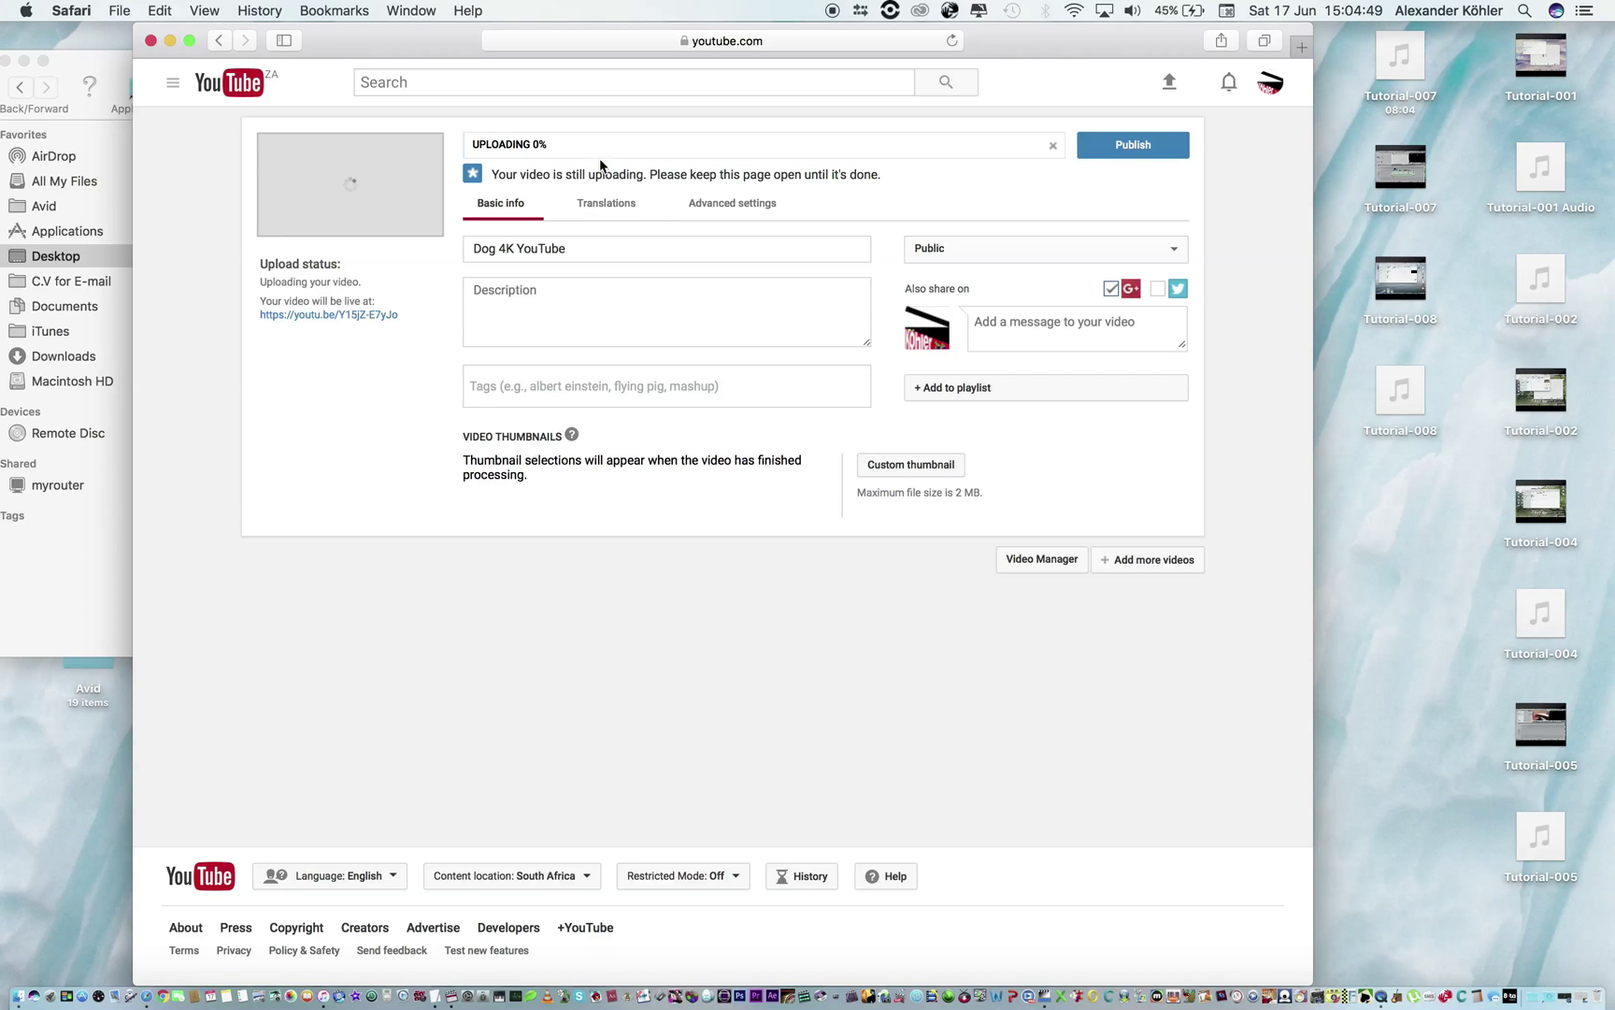
left_click_drag(580, 248, 447, 225)
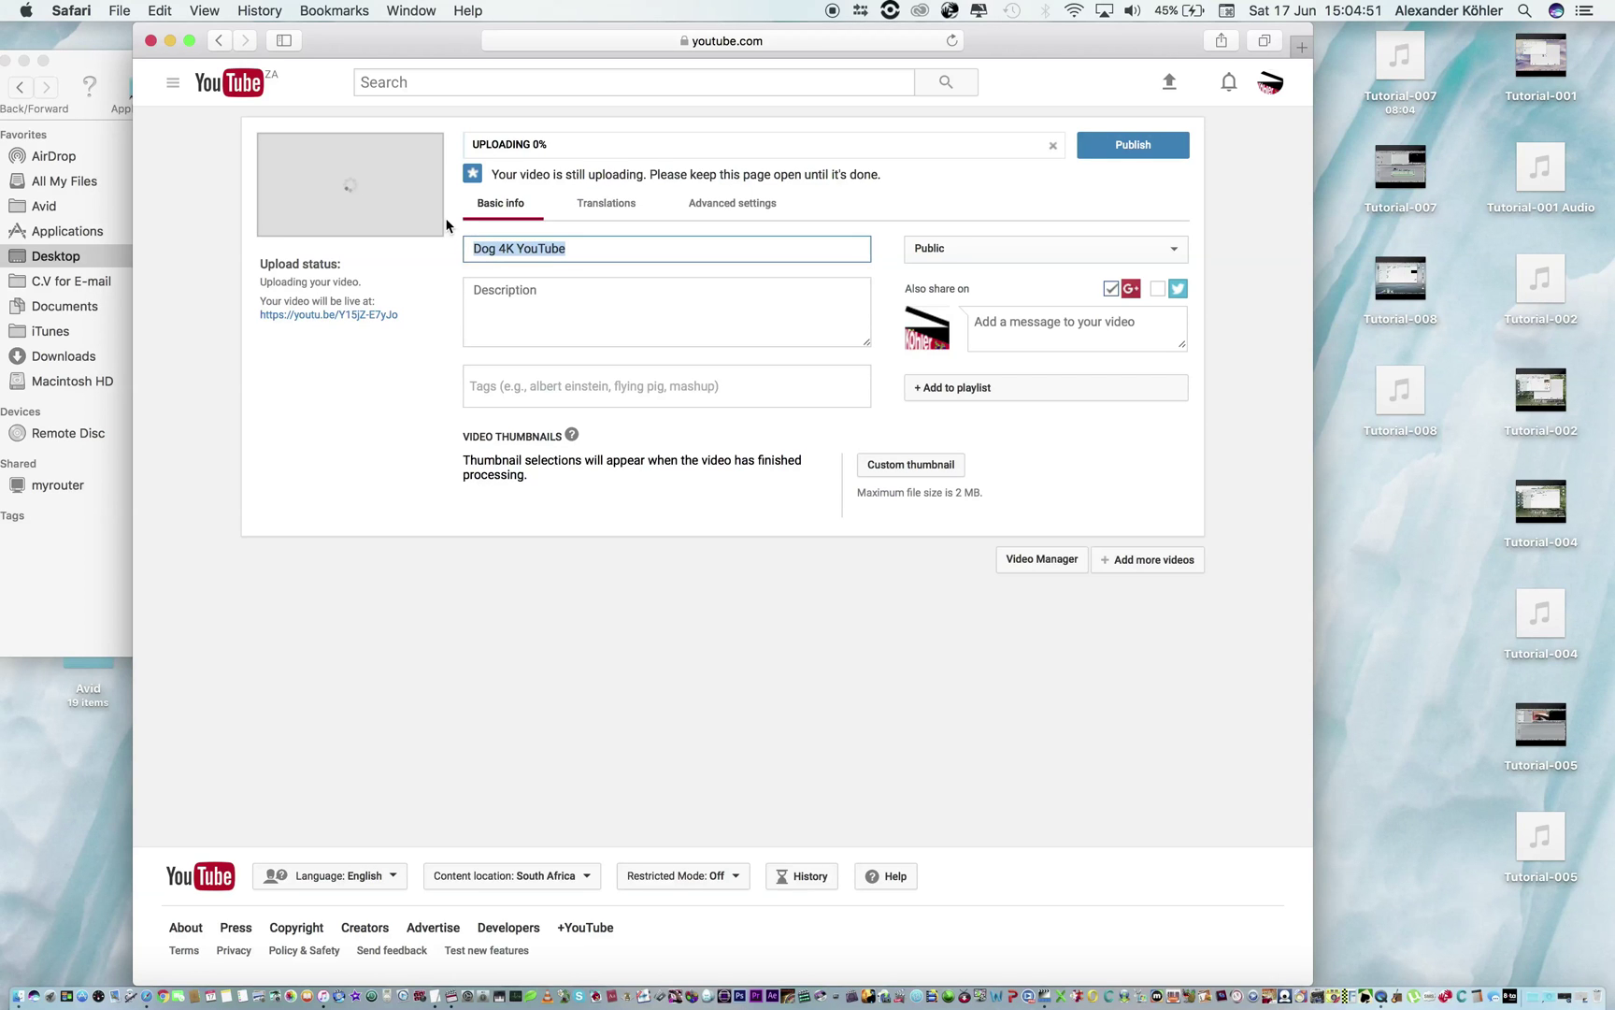
key("BackSpace")
type("Meet")
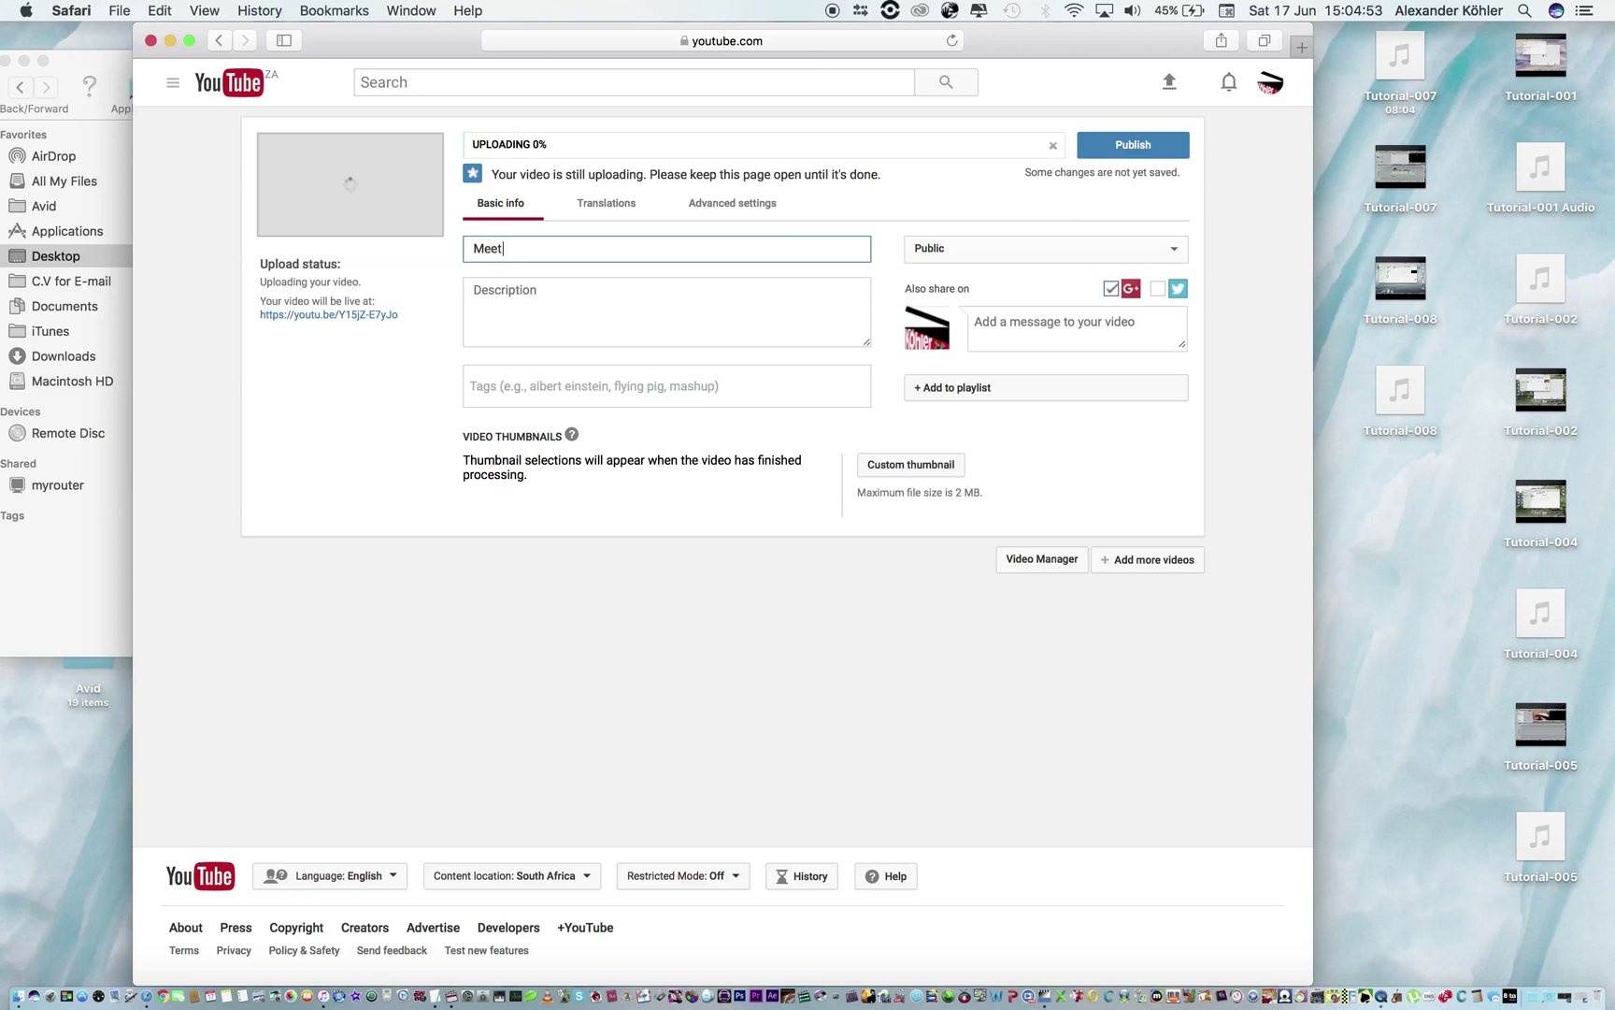
type(" Sam")
left_click(1131, 145)
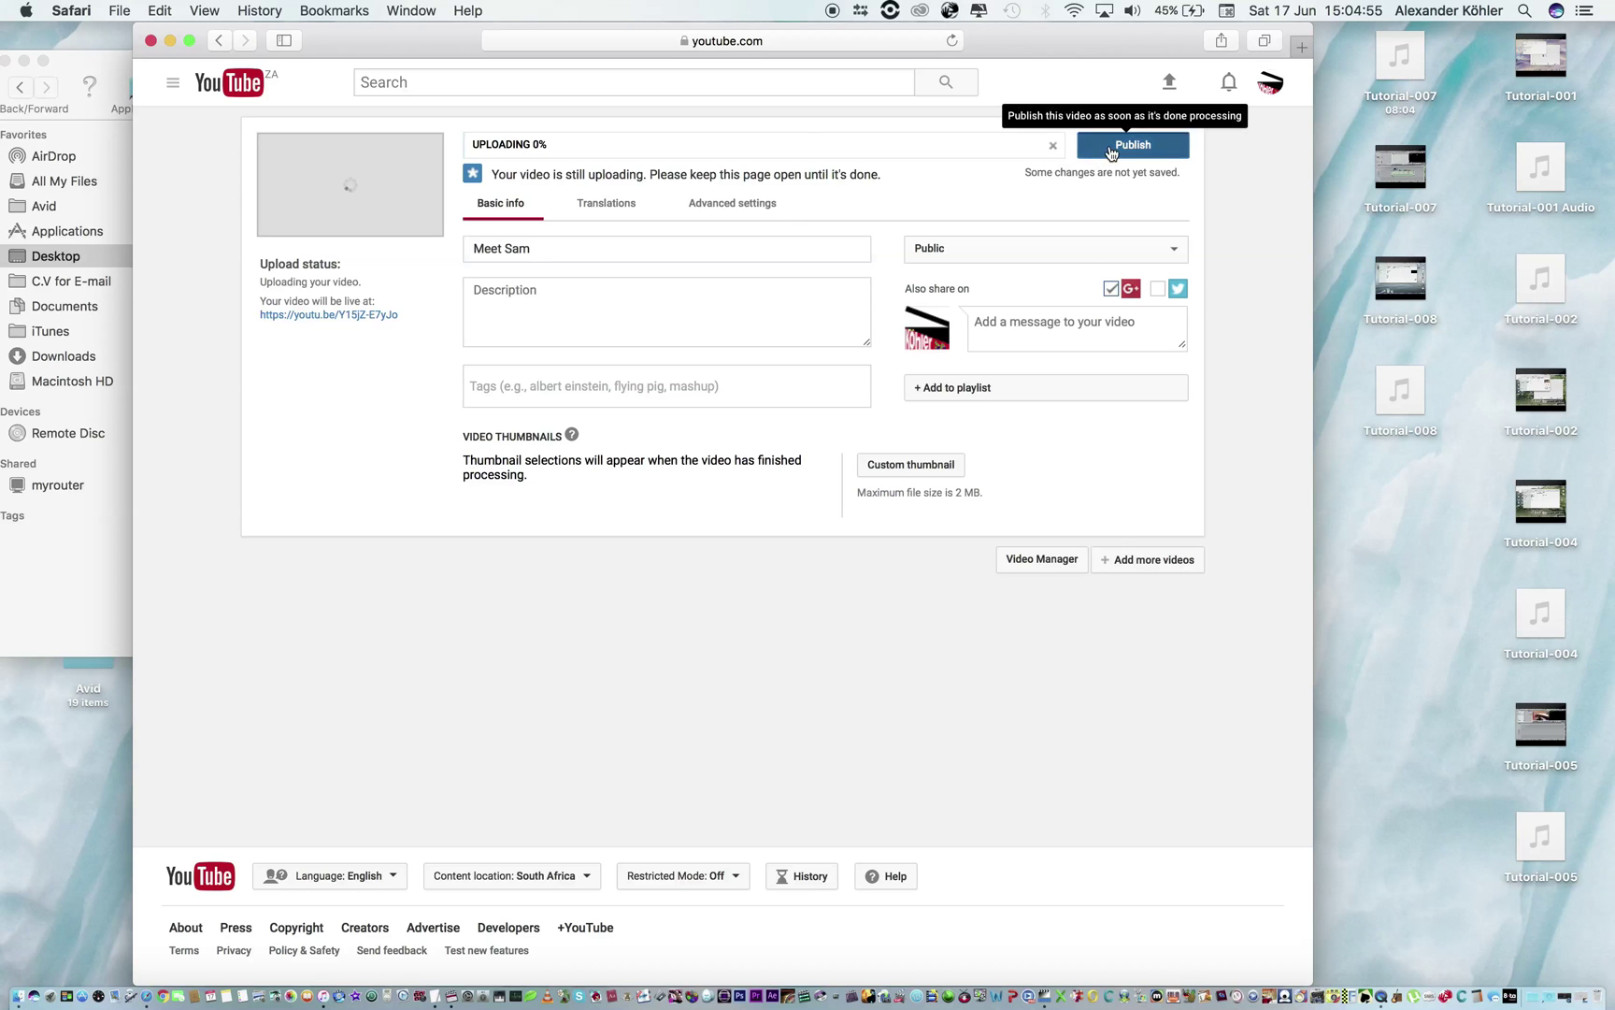